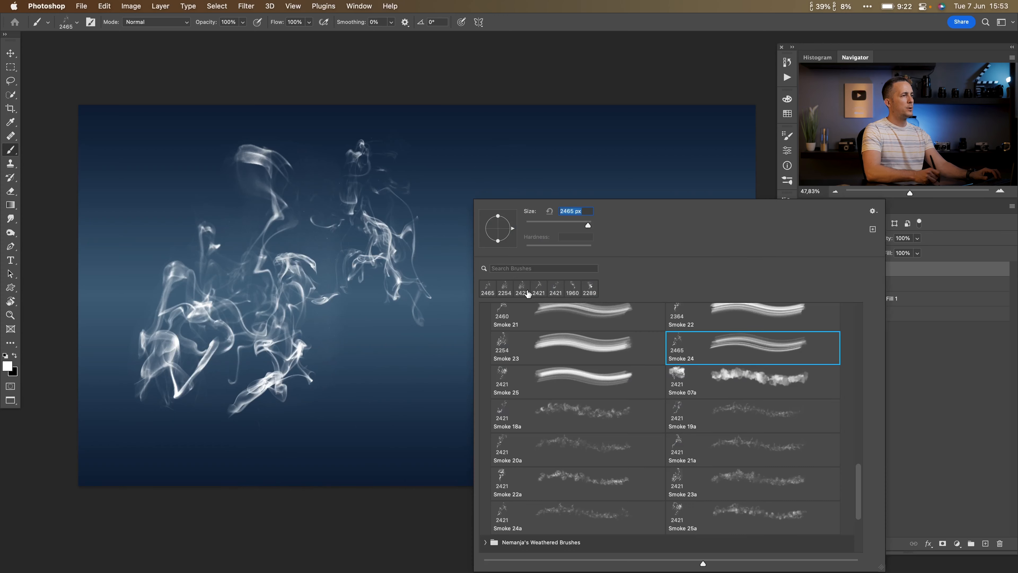
# Step: Try a stamp of the Smoke 22 brush beside the skull and undo the test smoke on the canvas
pyautogui.click(732, 312)
pyautogui.click(421, 315)
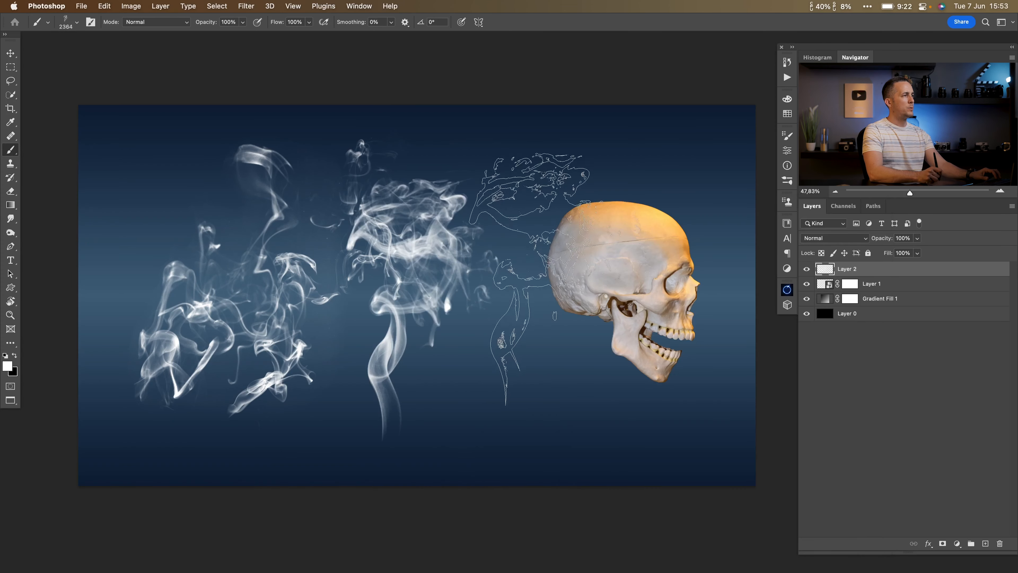
pyautogui.press('super+z')
pyautogui.press('super+z')
# Step: Try the Smoke 21a brush with strokes across the empty background and undo them
pyautogui.rightClick(381, 277)
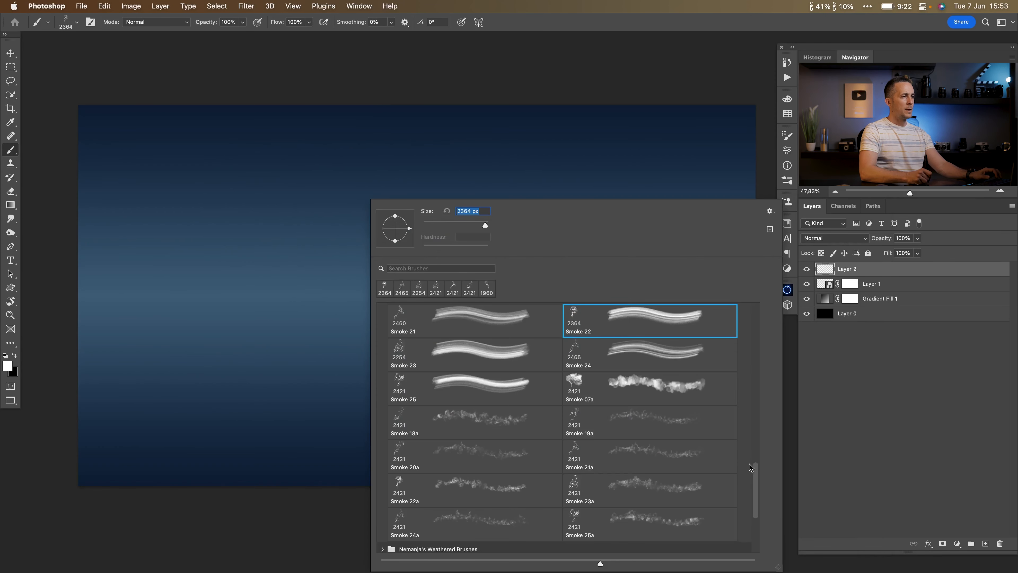
pyautogui.scroll(-1, 758, 485)
pyautogui.click(646, 444)
pyautogui.moveTo(156, 281)
pyautogui.mouseDown()
pyautogui.moveTo(384, 292)
pyautogui.moveTo(481, 277)
pyautogui.mouseUp()
pyautogui.press('super+z')
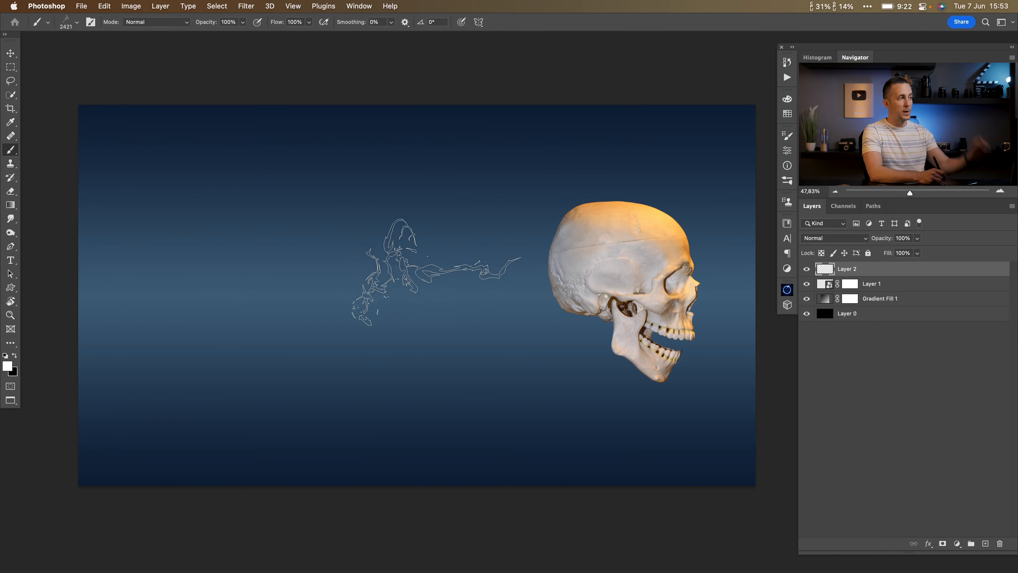
pyautogui.moveTo(289, 237); pyautogui.dragTo(585, 270)
pyautogui.press('super+z')
# Step: Try the Smoke 18a brush with one stroke across the background and undo it
pyautogui.rightClick(378, 249)
pyautogui.click(522, 414)
pyautogui.moveTo(229, 257); pyautogui.dragTo(529, 281)
pyautogui.press('super+z')
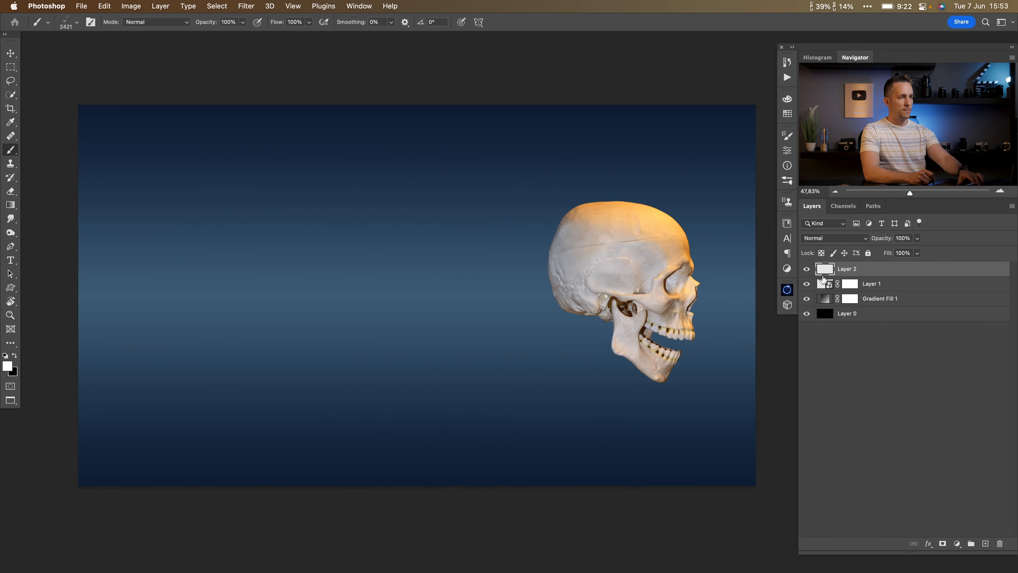
# Step: Delete the empty Layer 2 and add a Black & White adjustment layer clipped to the Skull layer
pyautogui.press('Delete')
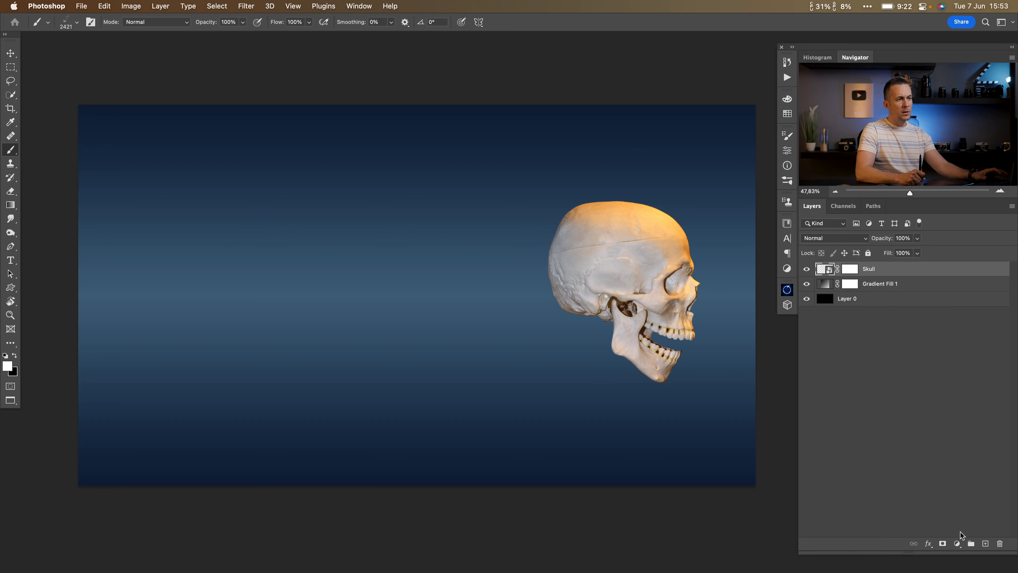
pyautogui.click(957, 543)
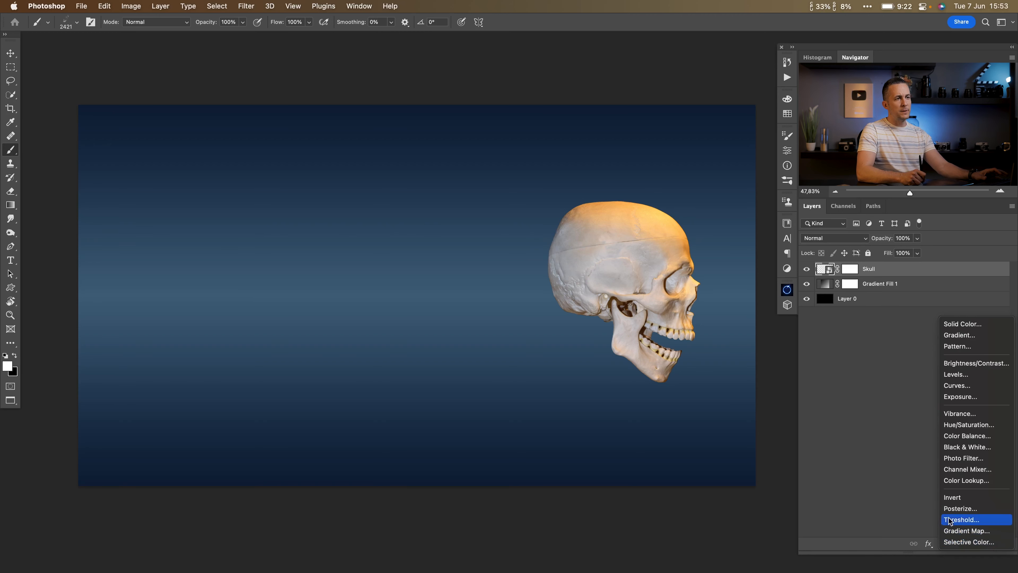
pyautogui.click(958, 447)
pyautogui.click(699, 340)
pyautogui.moveTo(564, 290); pyautogui.dragTo(415, 292)
pyautogui.moveTo(480, 259); pyautogui.dragTo(498, 267)
pyautogui.moveTo(497, 268); pyautogui.dragTo(459, 246)
pyautogui.click(758, 132)
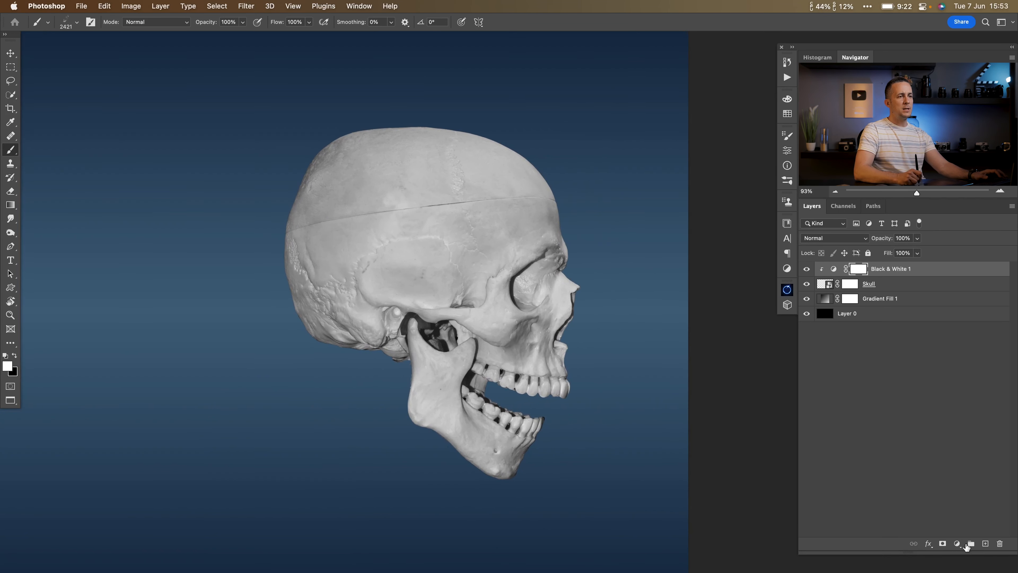
# Step: Add an Exposure adjustment layer clipped to the skull and raise its exposure to about +2.54
pyautogui.click(961, 545)
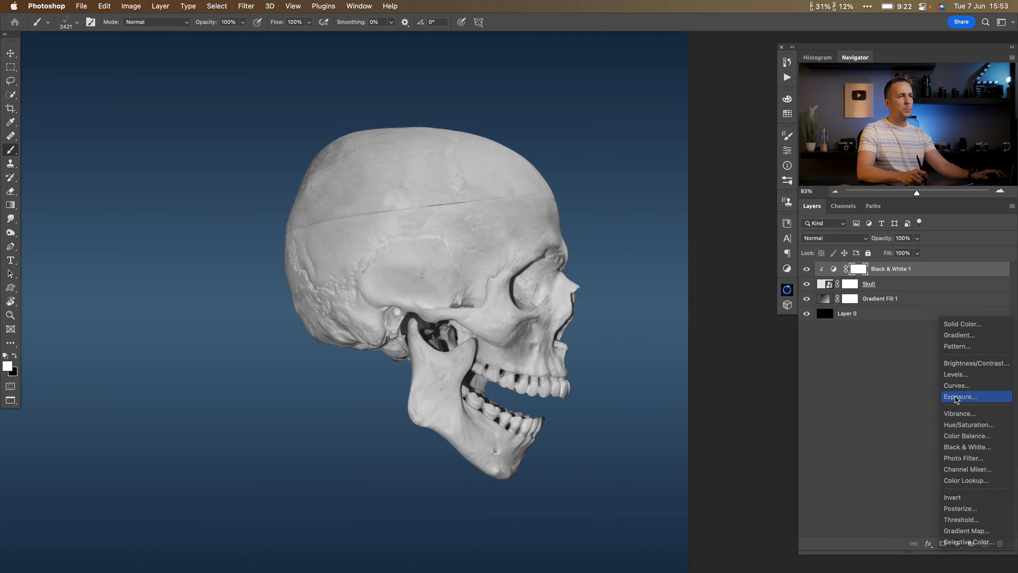
pyautogui.click(906, 396)
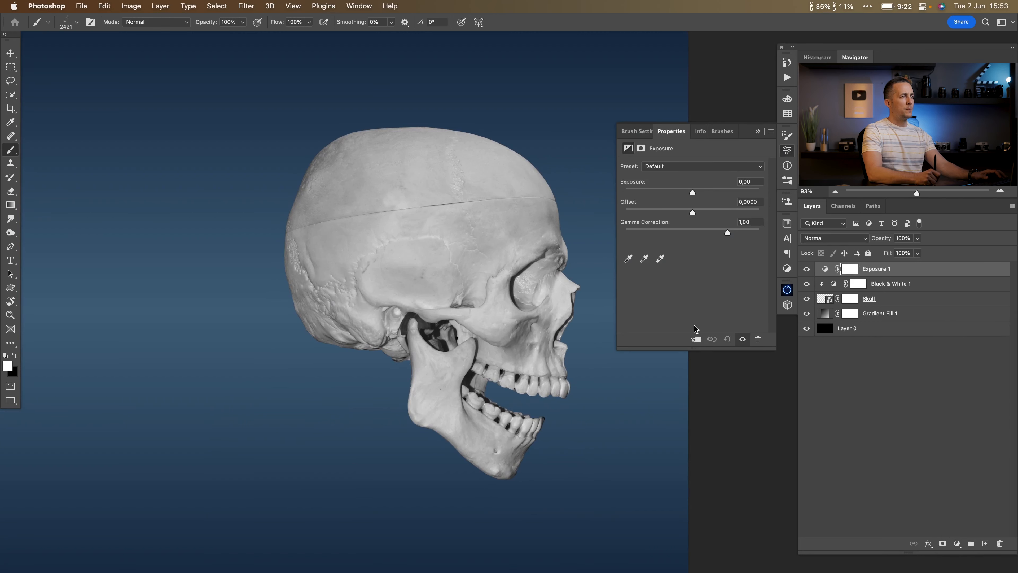
pyautogui.moveTo(692, 193); pyautogui.dragTo(720, 192)
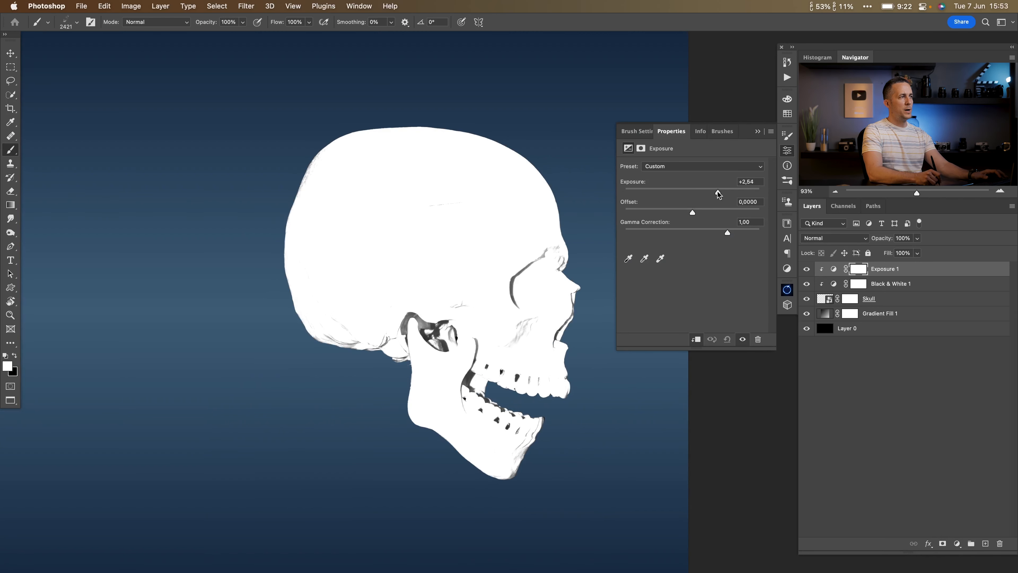
pyautogui.click(758, 131)
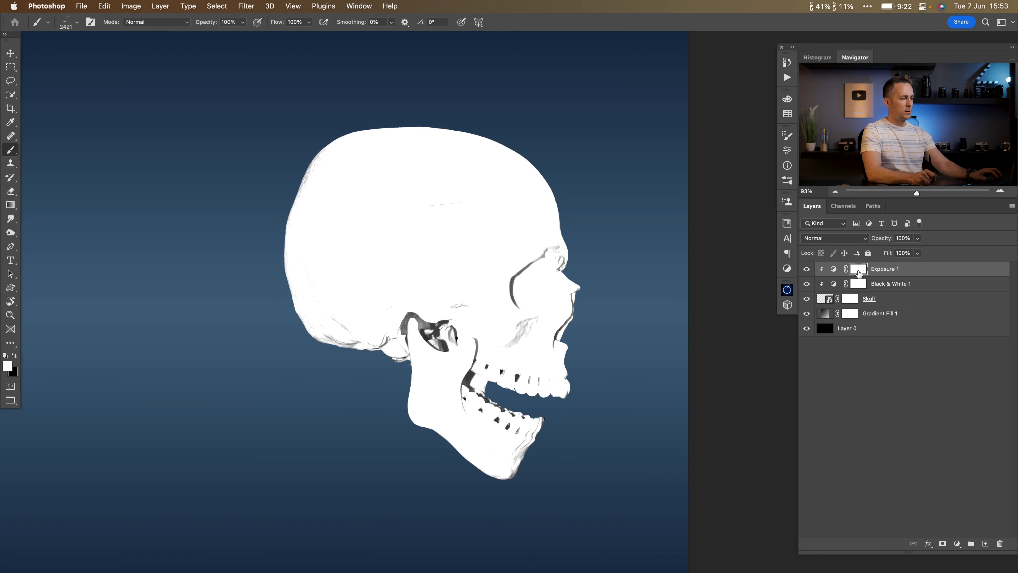
# Step: Invert the Exposure layer's mask and choose the Soft Round Pressure Opacity brush
pyautogui.press('super+i')
pyautogui.rightClick(517, 281)
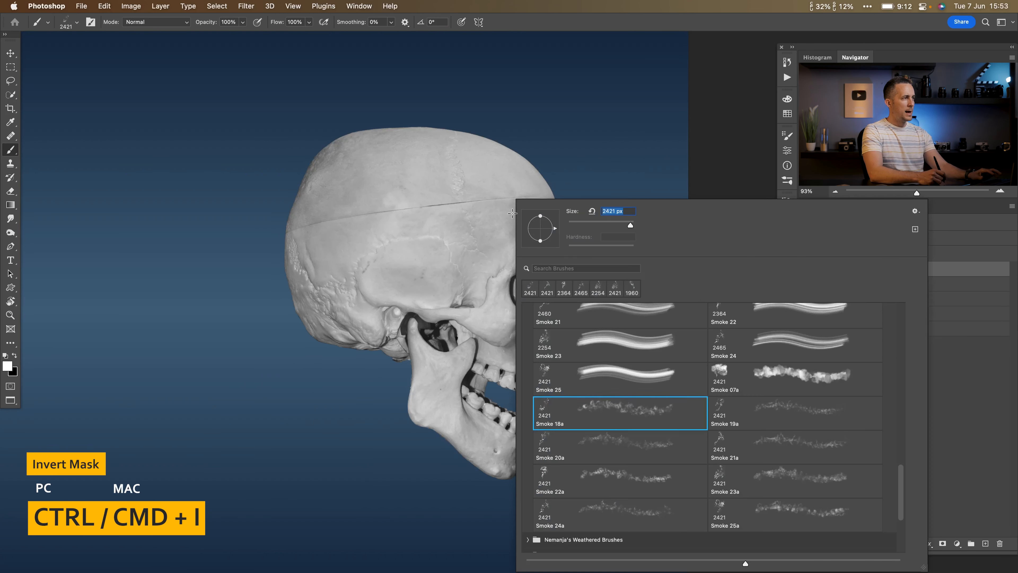
pyautogui.scroll(15, 896, 486)
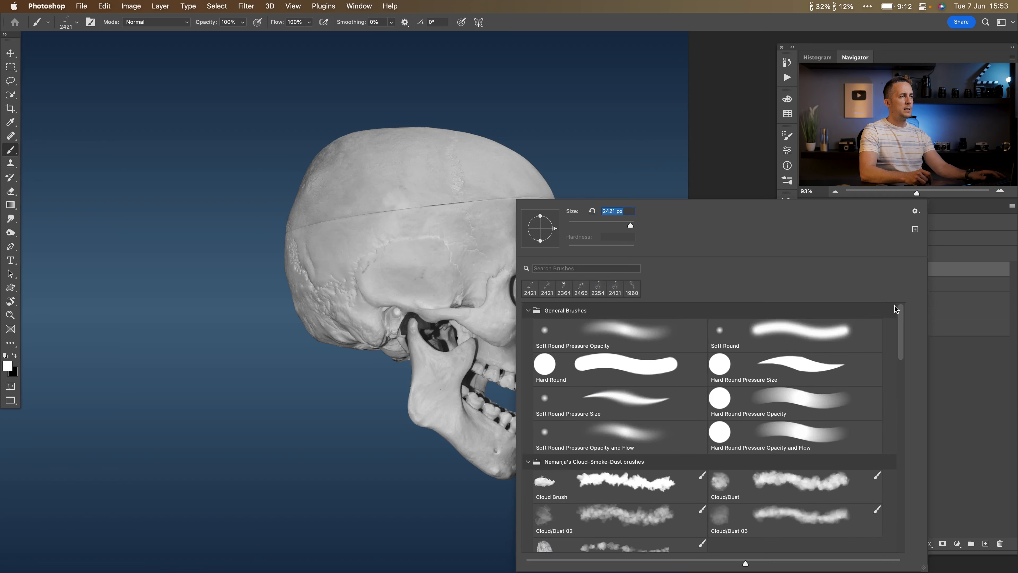
pyautogui.click(648, 332)
pyautogui.click(716, 97)
# Step: Reduce the brush to 150 px and paint white on the Exposure mask along the forehead and nose edge
pyautogui.press('[')
pyautogui.press('[')
pyautogui.press('[')
pyautogui.press('[')
pyautogui.press('[')
pyautogui.press('[')
pyautogui.press('[')
pyautogui.press('[')
pyautogui.press('[')
pyautogui.press('[')
pyautogui.press('[')
pyautogui.press('[')
pyautogui.press('[')
pyautogui.press('[')
pyautogui.press('[')
pyautogui.press('[')
pyautogui.press('[')
pyautogui.press('[')
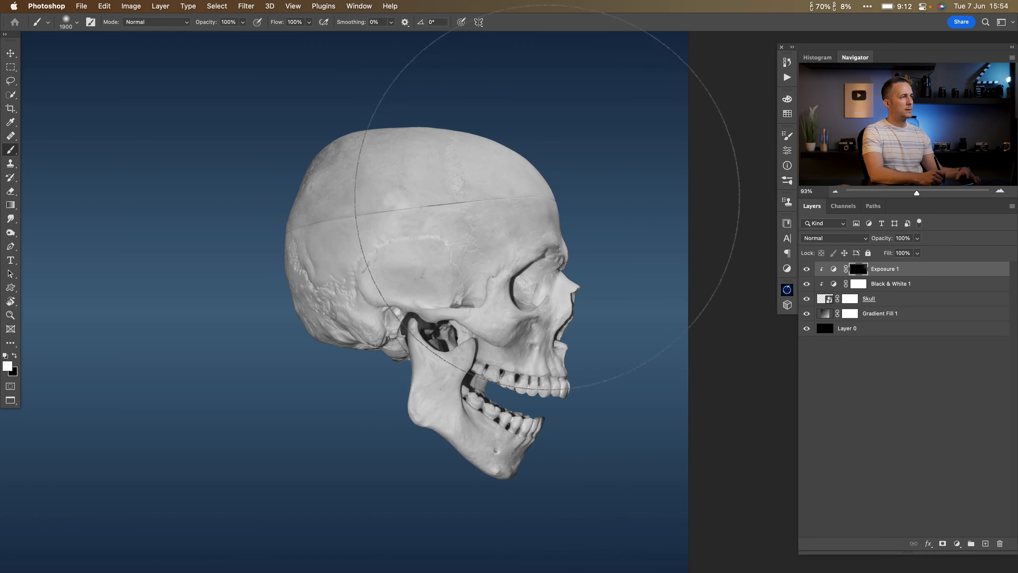
pyautogui.press('[')
pyautogui.press('[')
pyautogui.press('[')
pyautogui.press('[')
pyautogui.press('[')
pyautogui.press('[')
pyautogui.press('[')
pyautogui.press('[')
pyautogui.press('[')
pyautogui.press('[')
pyautogui.press('[')
pyautogui.press('[')
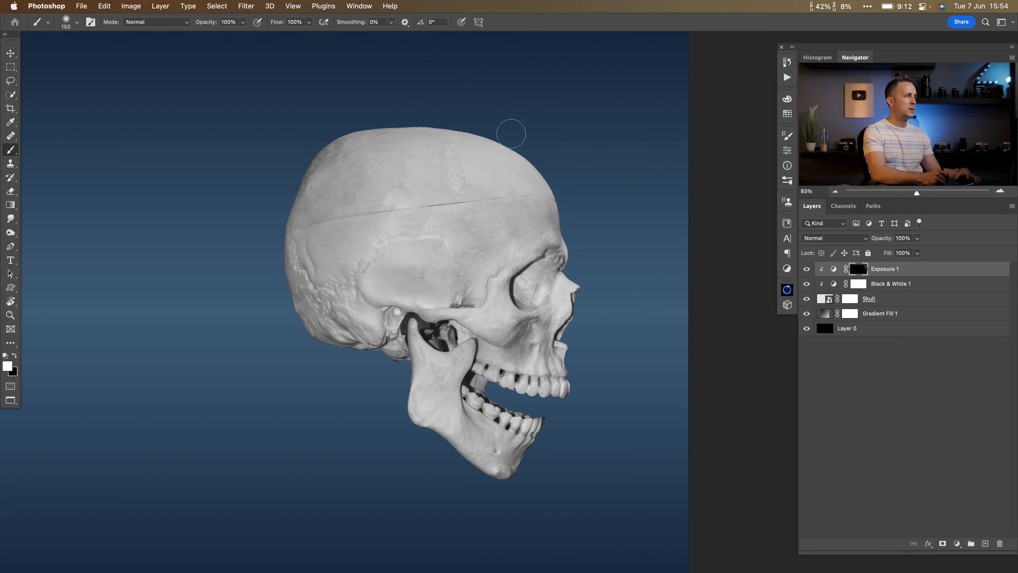
pyautogui.moveTo(520, 139); pyautogui.dragTo(564, 193)
pyautogui.moveTo(539, 153)
pyautogui.mouseDown()
pyautogui.moveTo(577, 218)
pyautogui.moveTo(566, 207)
pyautogui.mouseUp()
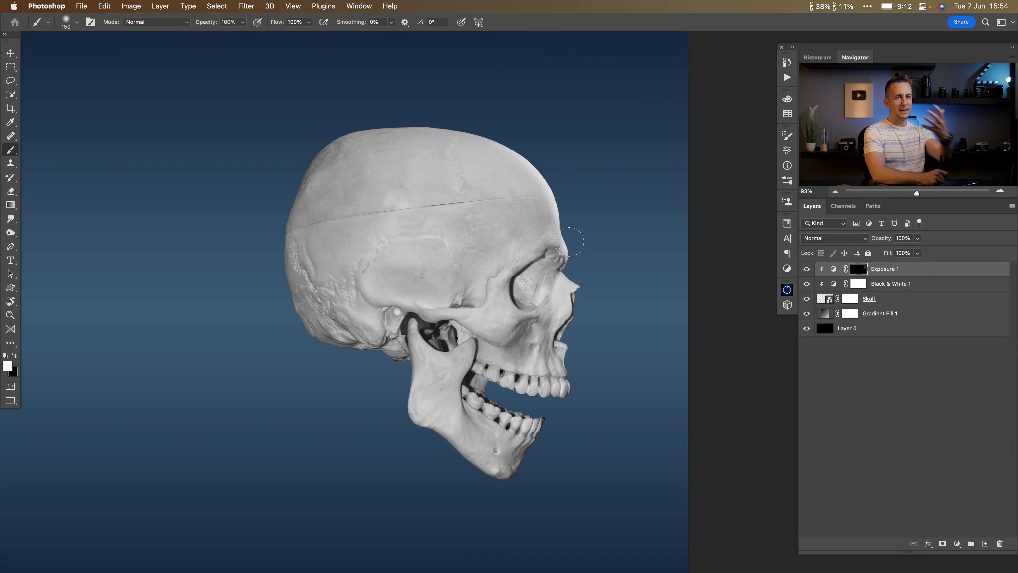
pyautogui.moveTo(465, 116)
pyautogui.mouseDown()
pyautogui.moveTo(538, 164)
pyautogui.moveTo(569, 210)
pyautogui.mouseUp()
pyautogui.moveTo(569, 281); pyautogui.dragTo(561, 325)
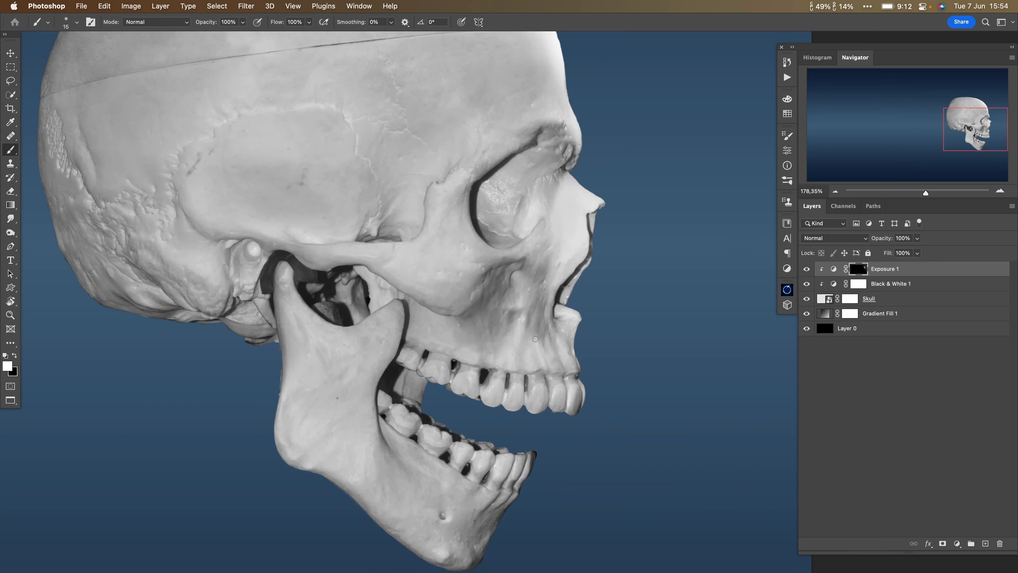
# Step: Paint a fine highlight on the upper jaw beside the nasal opening and enlarge the brush to 175 px
pyautogui.moveTo(535, 338); pyautogui.dragTo(555, 301)
pyautogui.press(']')
pyautogui.press(']')
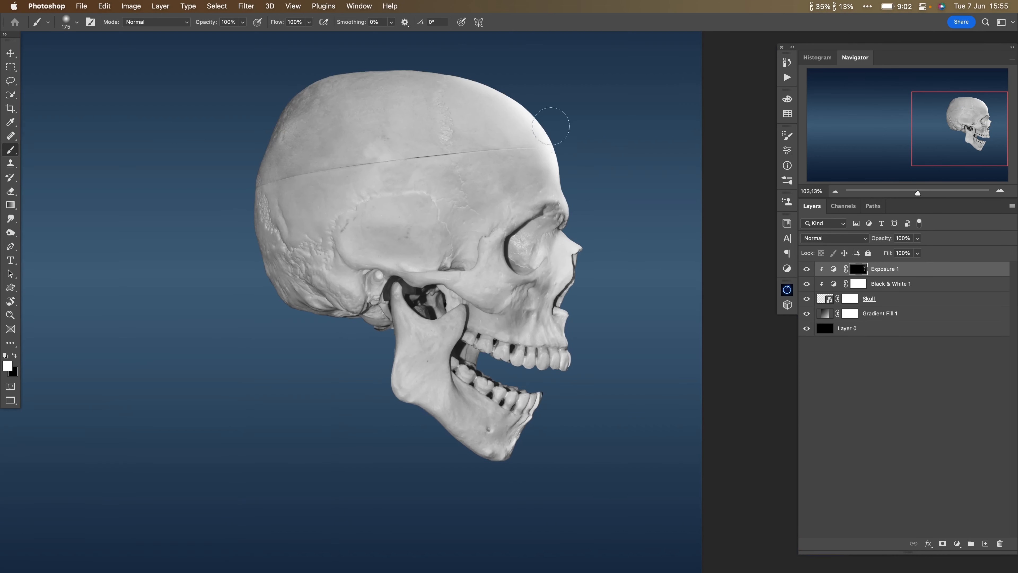
# Step: Switch the brush to black at 30% opacity for softening the highlights on the Exposure mask
pyautogui.press('x')
pyautogui.press('3')
pyautogui.scroll(-3, 516, 267)
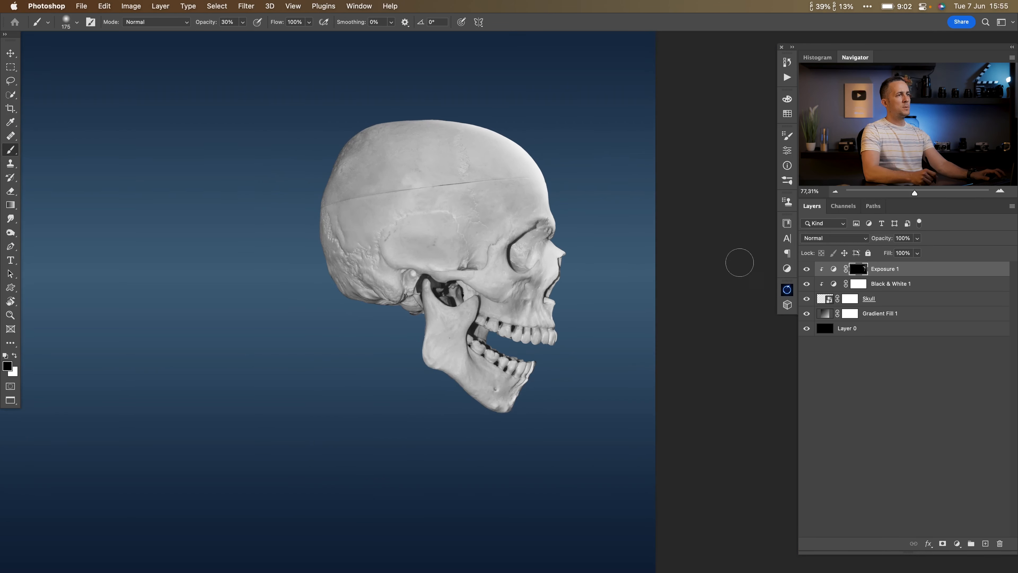
# Step: Toggle the Exposure 1 layer's visibility to compare the skull with and without the painted highlights
pyautogui.click(806, 269)
pyautogui.click(807, 270)
pyautogui.click(806, 270)
pyautogui.click(807, 270)
pyautogui.click(807, 270)
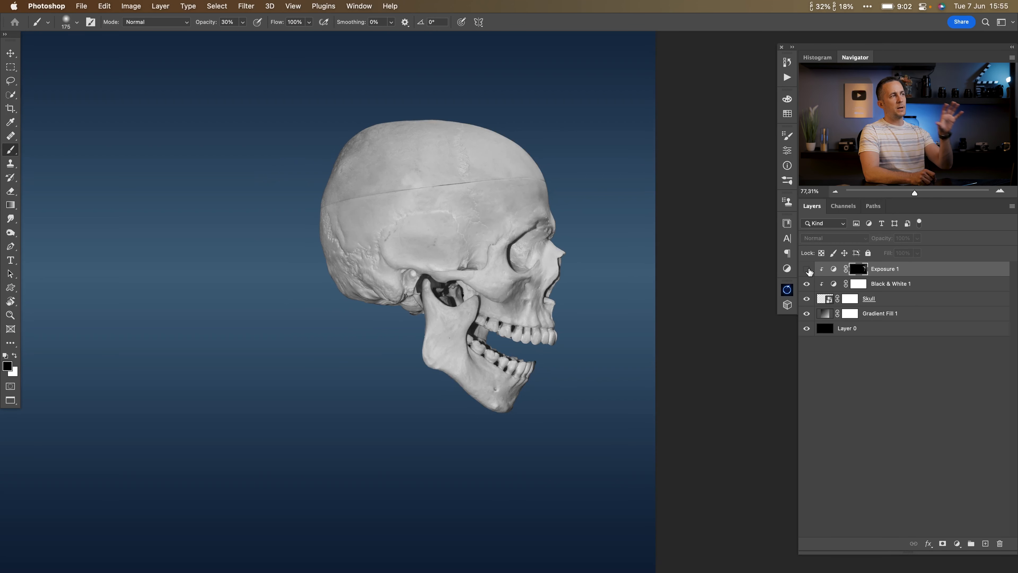
pyautogui.click(807, 270)
pyautogui.click(806, 270)
pyautogui.click(806, 270)
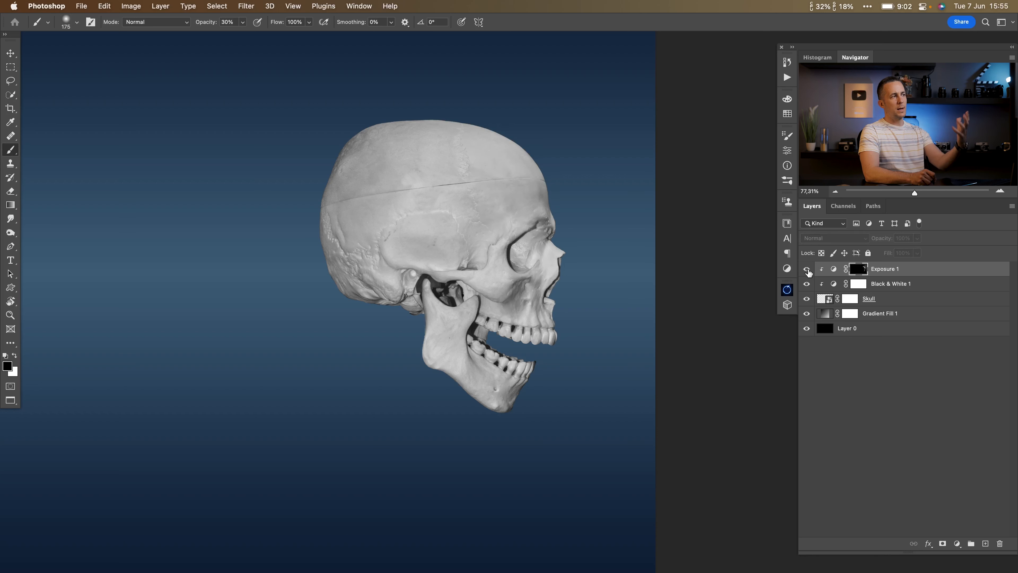
pyautogui.click(807, 270)
pyautogui.click(806, 270)
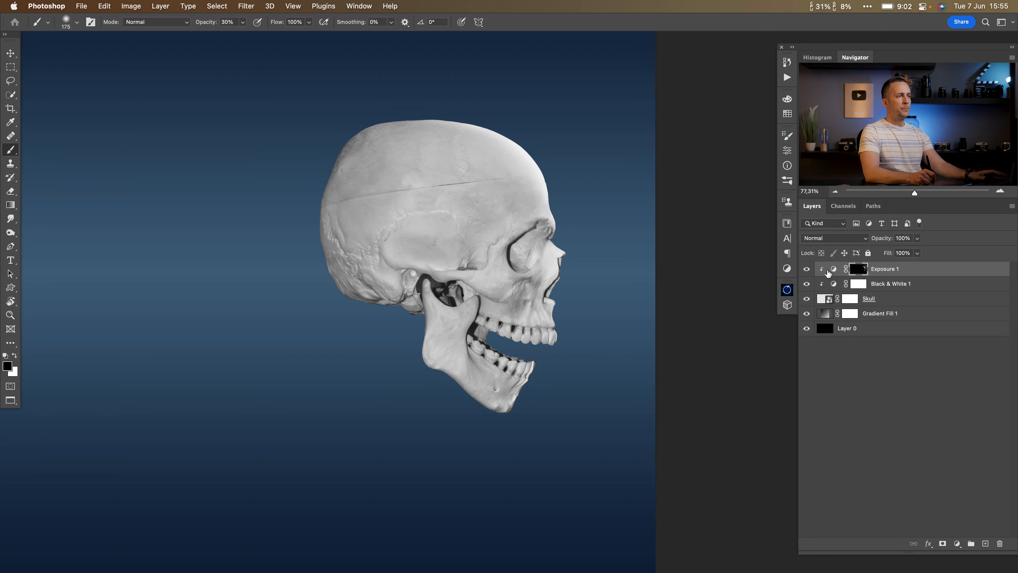
# Step: Add a Hue/Saturation layer clipped to the skull, enable Colorize and tint the skull a pale, desaturated blue
pyautogui.click(957, 543)
pyautogui.click(953, 425)
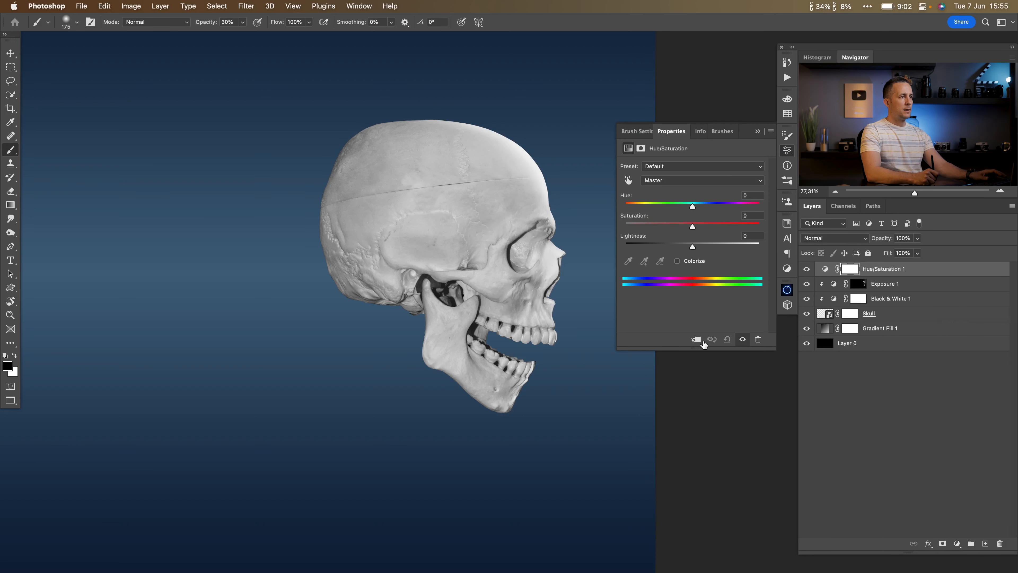
pyautogui.click(677, 261)
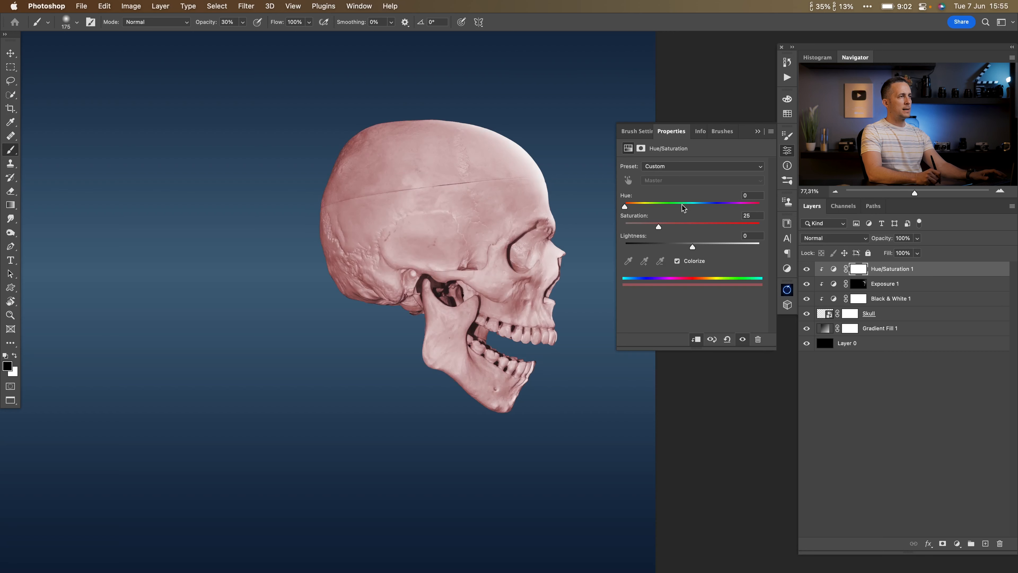
pyautogui.moveTo(728, 207); pyautogui.dragTo(644, 230)
pyautogui.moveTo(463, 236)
pyautogui.mouseDown()
pyautogui.moveTo(481, 245)
pyautogui.moveTo(455, 242)
pyautogui.mouseUp()
pyautogui.click(757, 133)
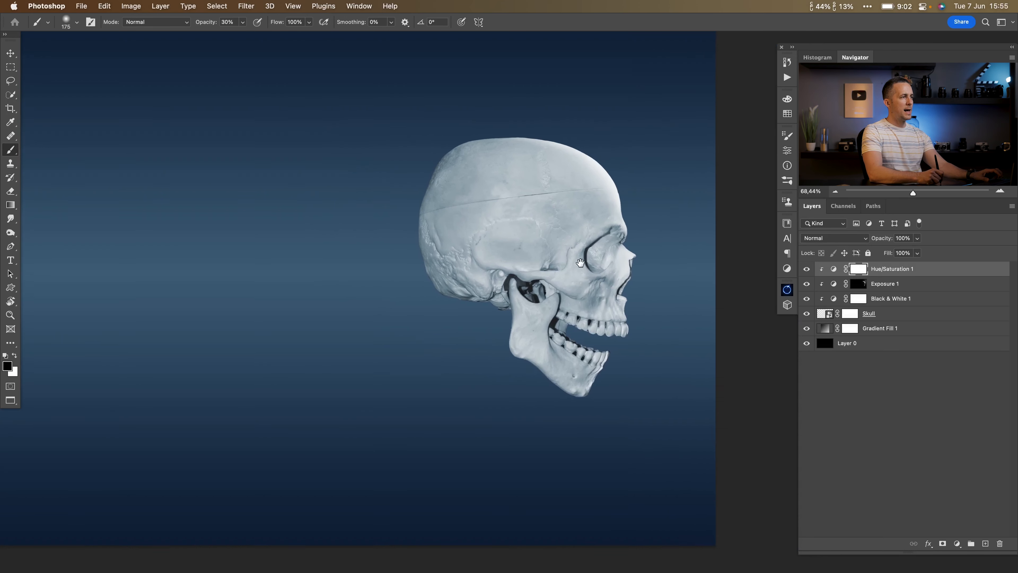
# Step: Start Puppet Warp on the Skull layer and set its expansion to 12 px
pyautogui.click(826, 314)
pyautogui.press('x')
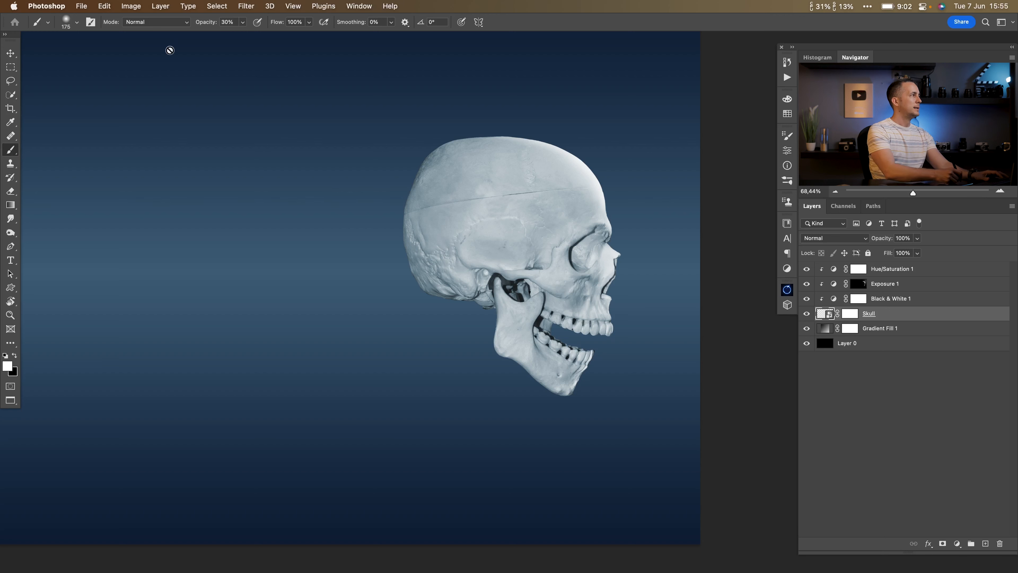
pyautogui.click(104, 7)
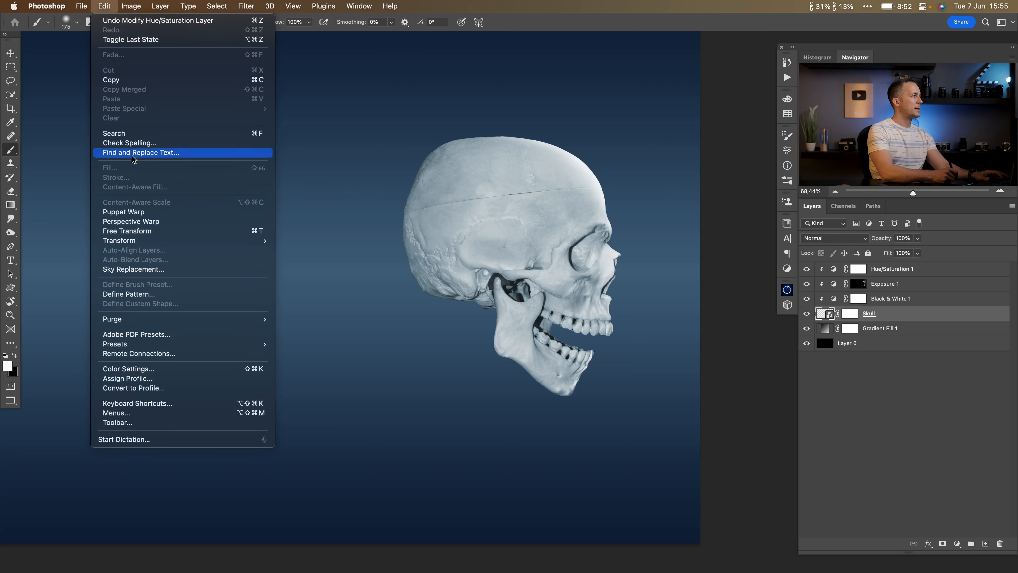
pyautogui.click(157, 213)
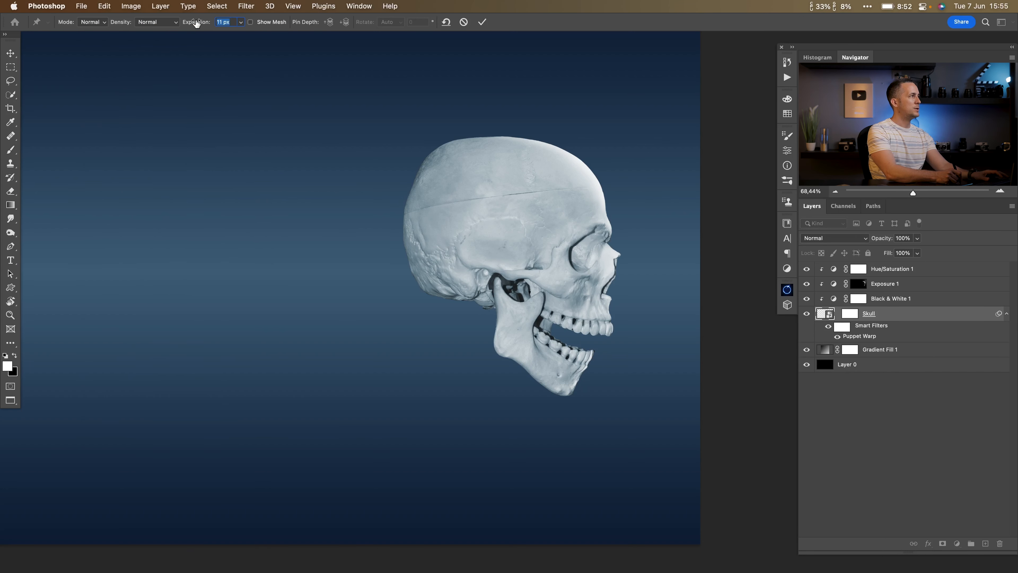
pyautogui.moveTo(198, 25); pyautogui.dragTo(199, 25)
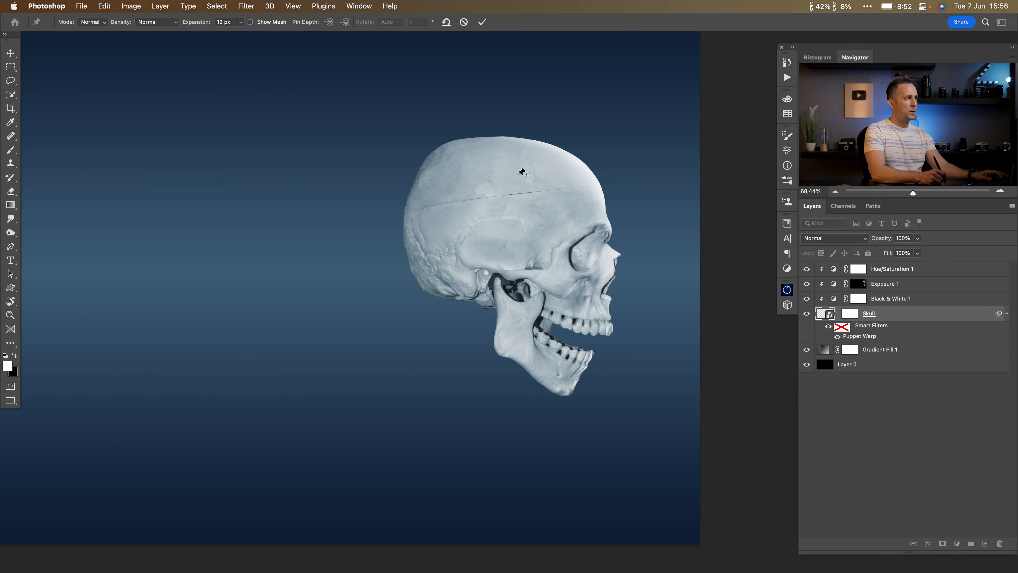
# Step: Place Puppet Warp pins across the cranium, face and back of the skull, and one at the jaw joint
pyautogui.click(577, 202)
pyautogui.click(434, 223)
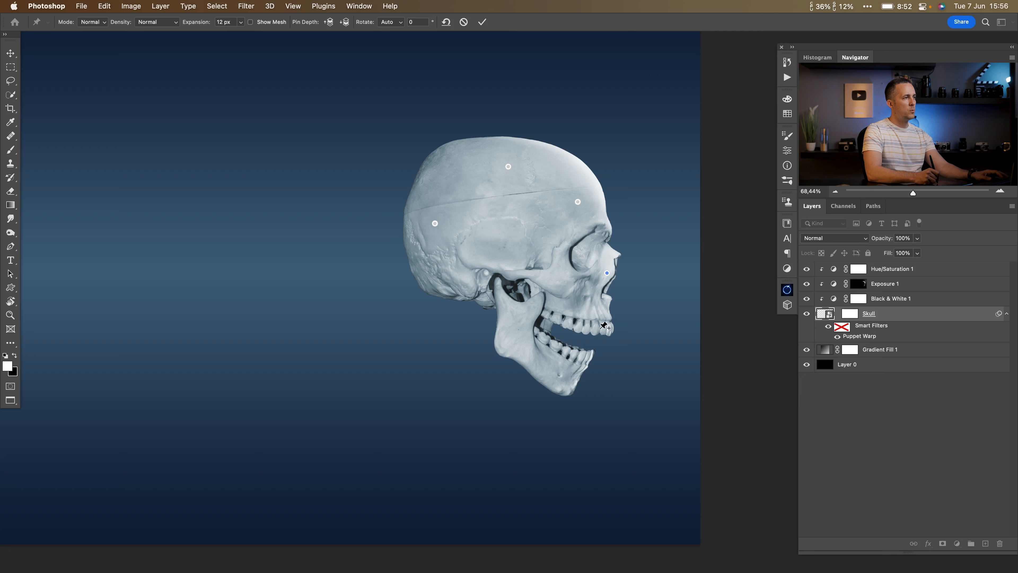
pyautogui.click(414, 266)
pyautogui.click(517, 314)
# Step: Rotate the jaw joint pin to 54° to open the mouth wider and apply the warp
pyautogui.moveTo(527, 301); pyautogui.dragTo(543, 320)
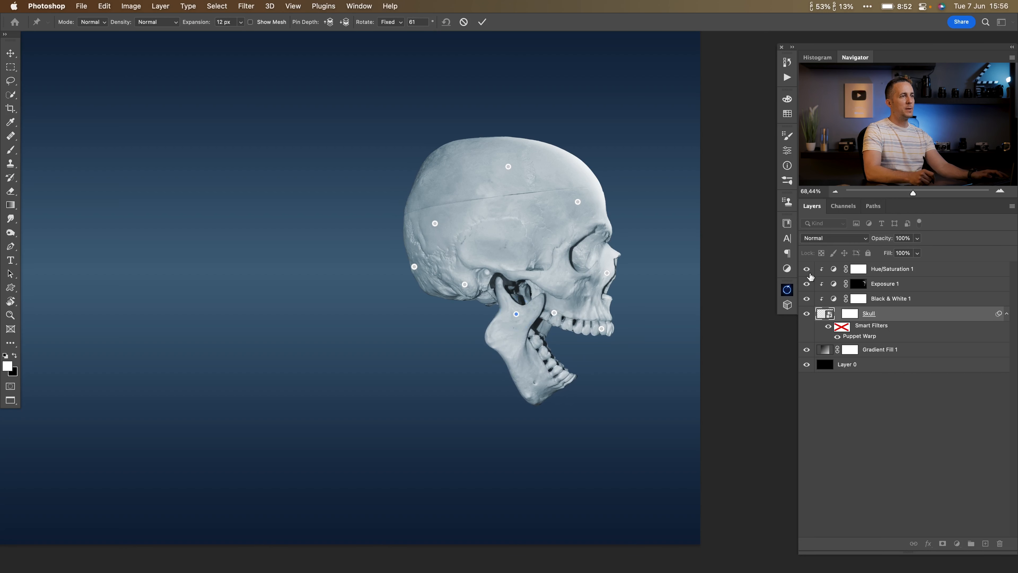
pyautogui.moveTo(546, 297); pyautogui.dragTo(539, 294)
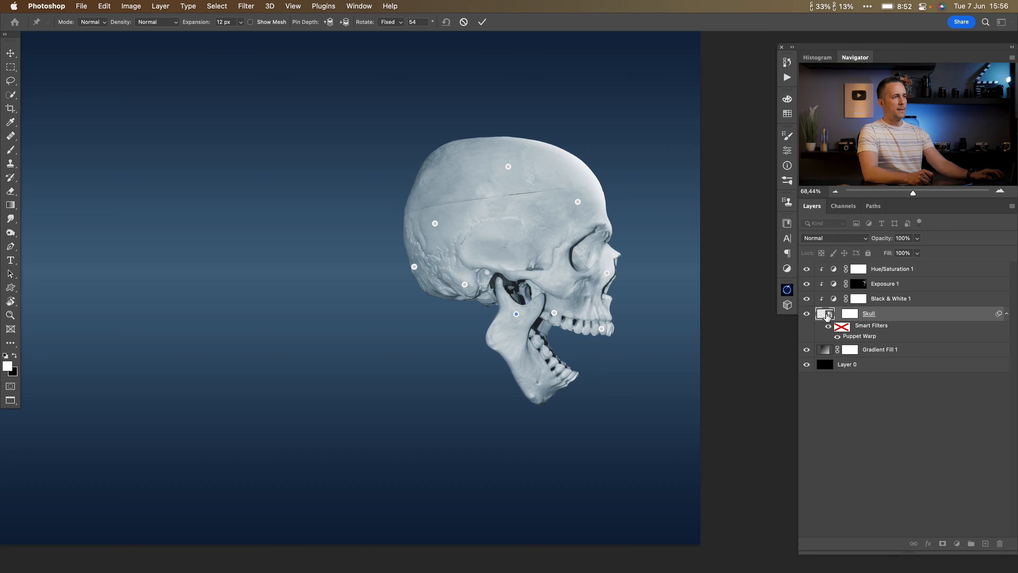
pyautogui.press('Return')
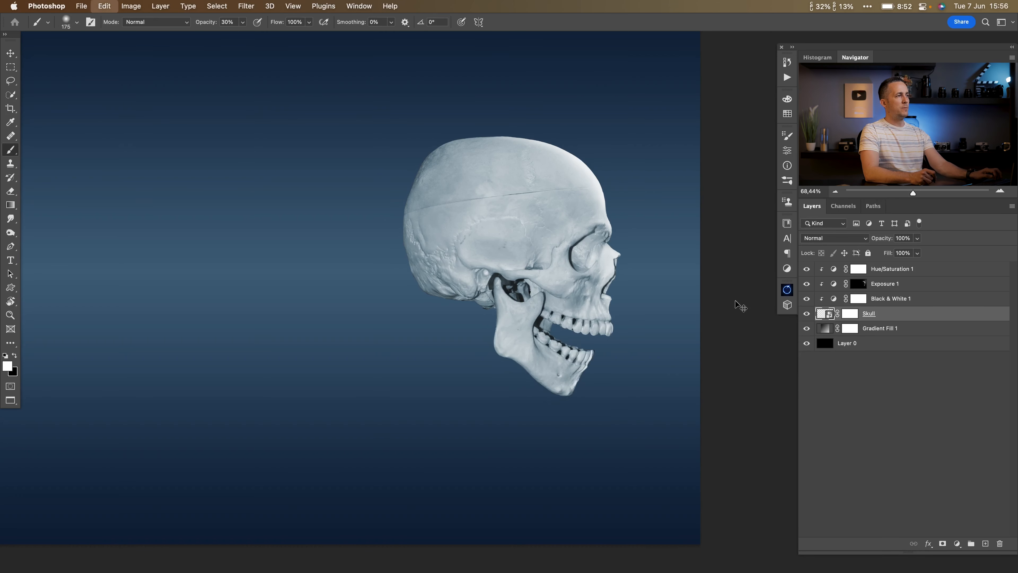
pyautogui.press('super+t')
pyautogui.moveTo(659, 221); pyautogui.dragTo(669, 233)
pyautogui.press('super+z')
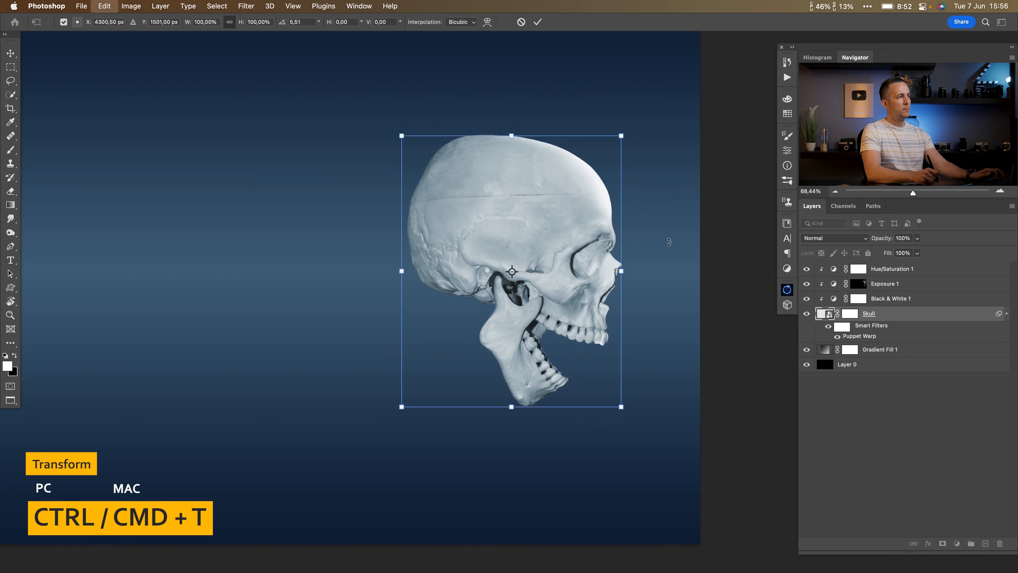
pyautogui.press('Escape')
# Step: Rotate the Skull layer together with its three clipped adjustment layers about 6.6° clockwise
pyautogui.click(833, 270)
pyautogui.keyDown('shift'); pyautogui.click(827, 310); pyautogui.keyUp('shift')
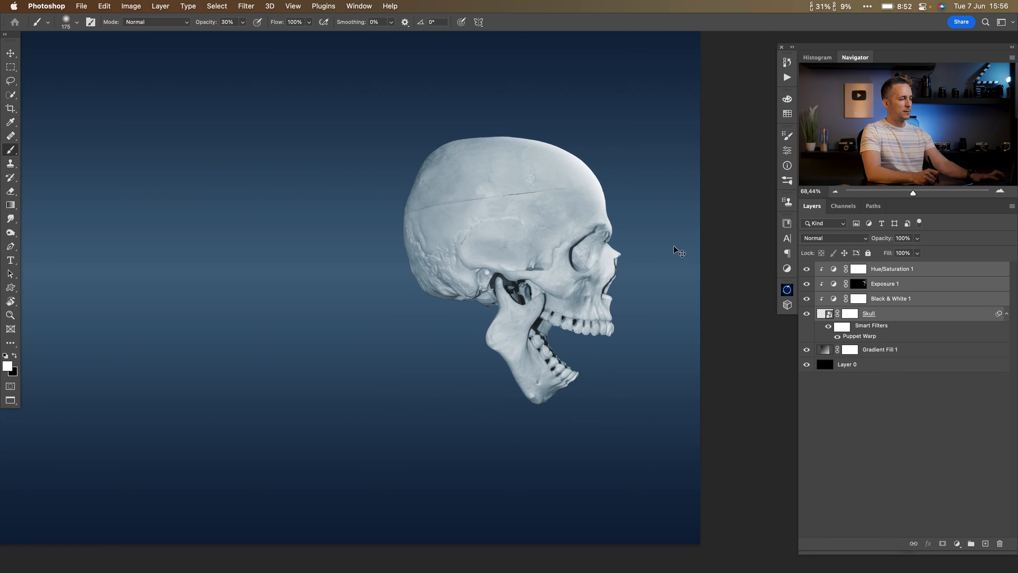
pyautogui.press('super+t')
pyautogui.moveTo(721, 216); pyautogui.dragTo(723, 236)
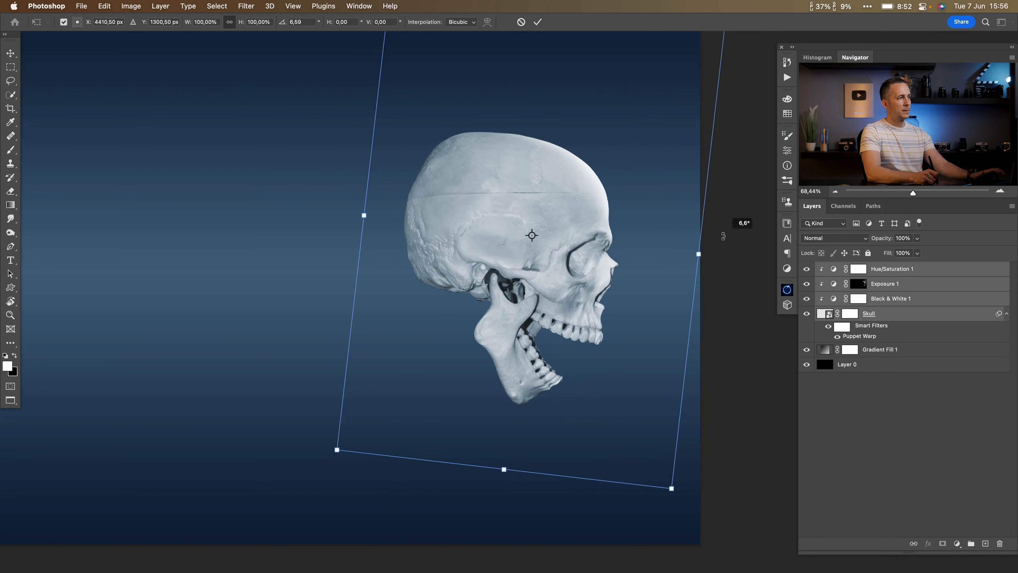
pyautogui.press('Return')
pyautogui.moveTo(561, 283)
pyautogui.keyDown('super'); pyautogui.mouseDown()
pyautogui.moveTo(521, 306)
pyautogui.moveTo(569, 307)
pyautogui.mouseUp(); pyautogui.keyUp('super')
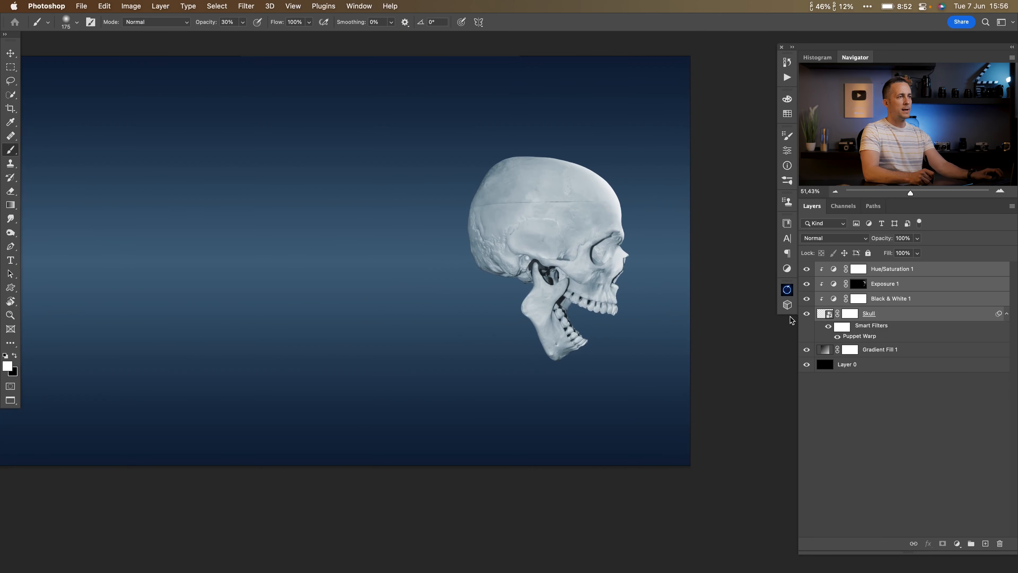
# Step: Group the skull and its adjustment layers, name the group Skull and expand it
pyautogui.press('super+g')
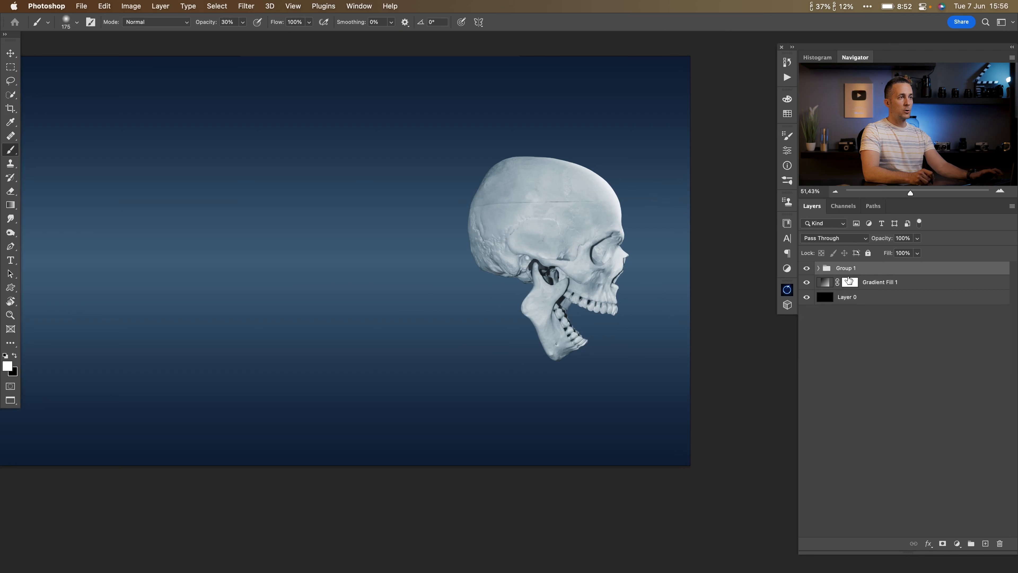
pyautogui.doubleClick(844, 268)
pyautogui.write('Skull')
pyautogui.press('Return')
pyautogui.click(818, 268)
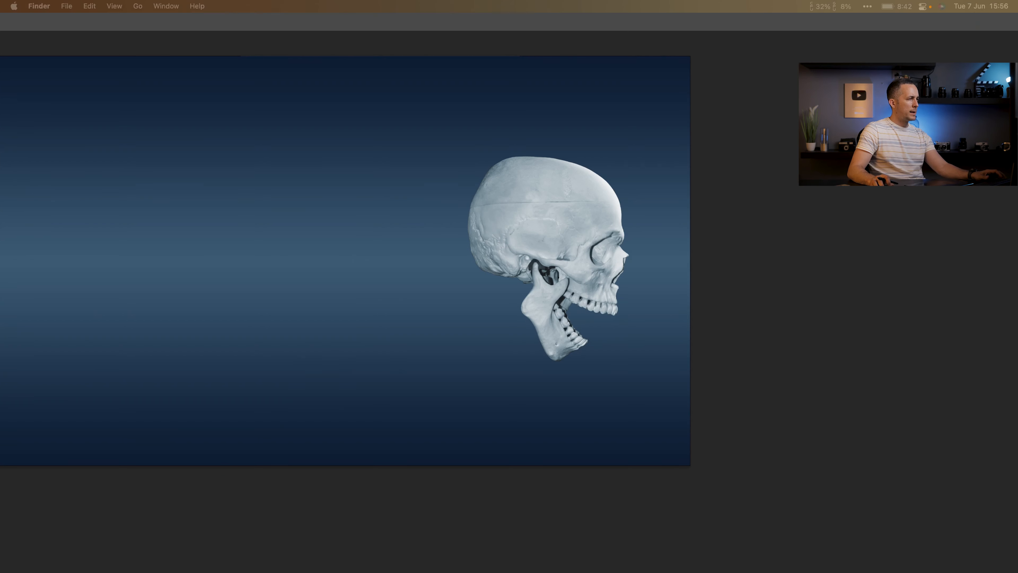
# Step: Place the abstract-1850424_1920 texture image over the skull and clip it between the Hue/Saturation and Exposure layers
pyautogui.moveTo(464, 312); pyautogui.dragTo(531, 260)
pyautogui.moveTo(463, 258); pyautogui.dragTo(597, 256)
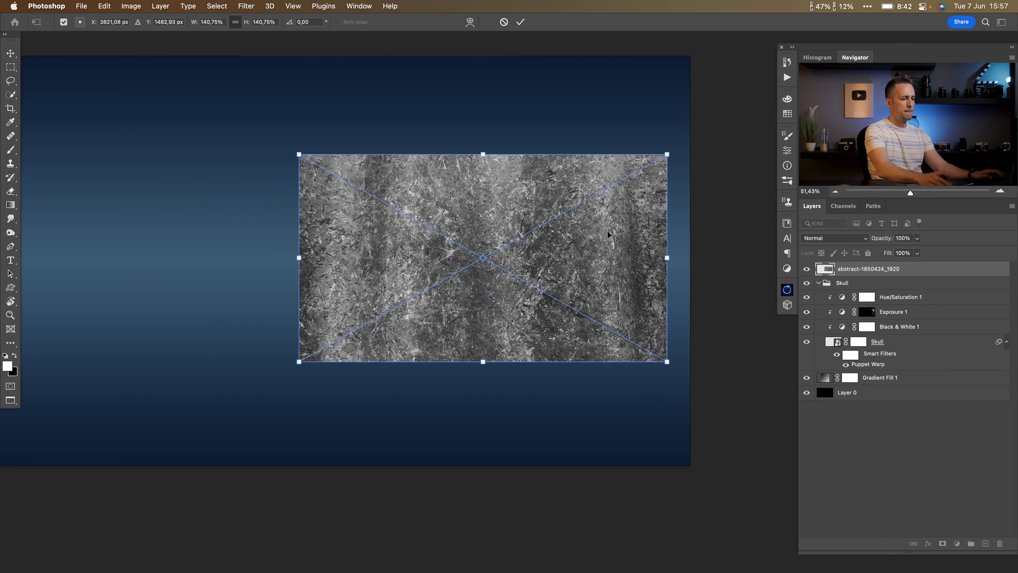
pyautogui.press('Return')
pyautogui.moveTo(826, 269)
pyautogui.mouseDown()
pyautogui.moveTo(834, 302)
pyautogui.moveTo(866, 308)
pyautogui.mouseUp()
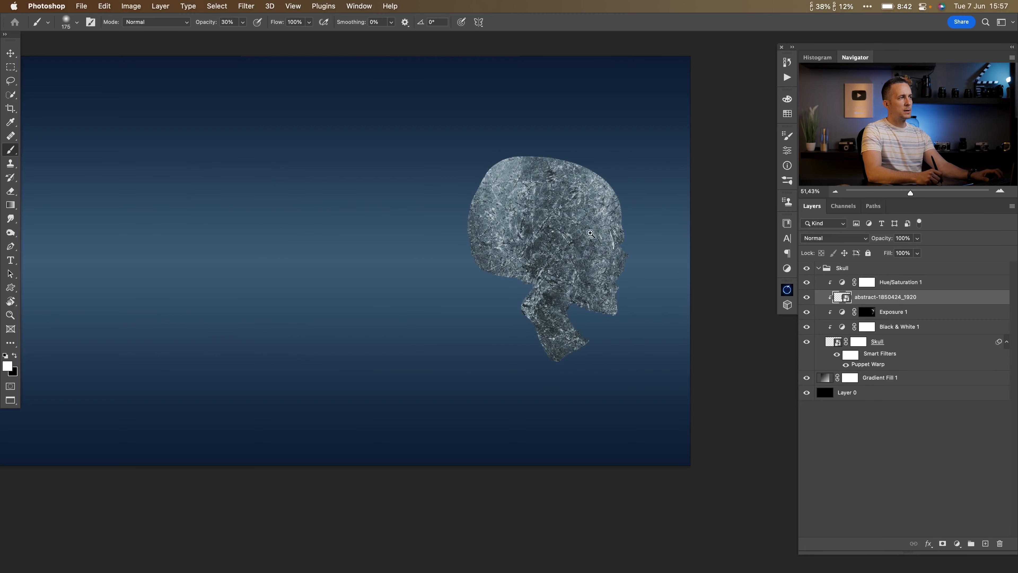
# Step: Set the scratched texture layer's blend mode to Soft Light
pyautogui.moveTo(591, 234); pyautogui.dragTo(618, 224)
pyautogui.click(842, 238)
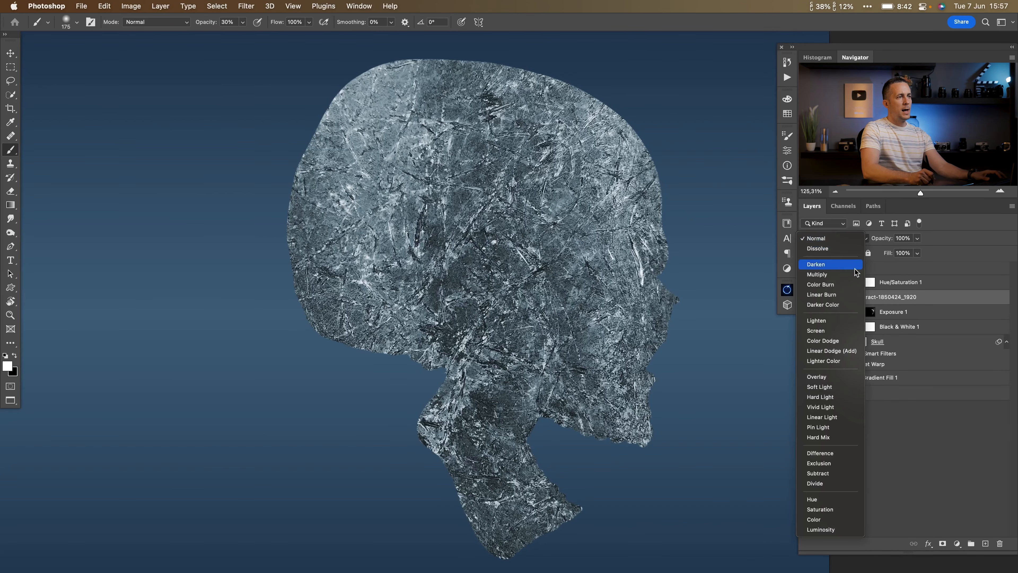
pyautogui.click(840, 389)
pyautogui.moveTo(586, 306); pyautogui.dragTo(553, 320)
pyautogui.moveTo(534, 258); pyautogui.dragTo(553, 235)
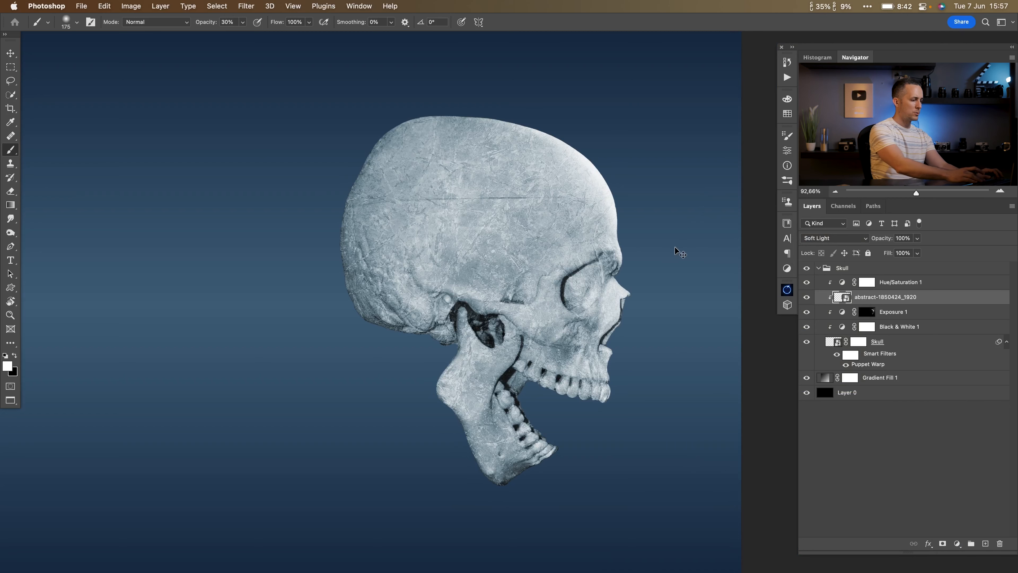
# Step: Apply Levels to the texture layer with input levels 13, 0.91 and 251
pyautogui.press('super+l')
pyautogui.moveTo(481, 131); pyautogui.dragTo(773, 230)
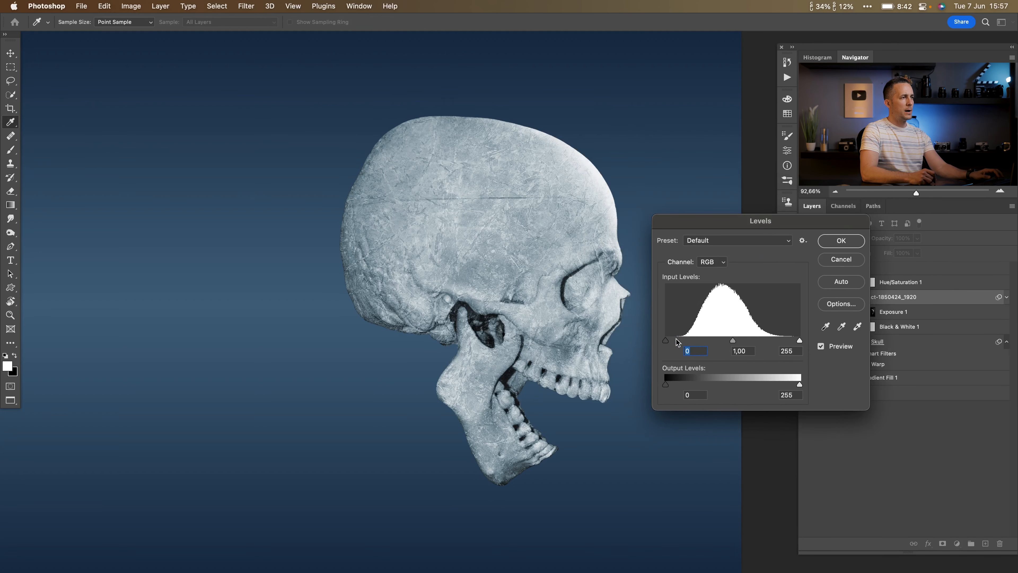
pyautogui.moveTo(689, 341); pyautogui.dragTo(663, 340)
pyautogui.moveTo(788, 341)
pyautogui.mouseDown()
pyautogui.moveTo(758, 341)
pyautogui.moveTo(802, 342)
pyautogui.mouseUp()
pyautogui.moveTo(738, 343); pyautogui.dragTo(745, 343)
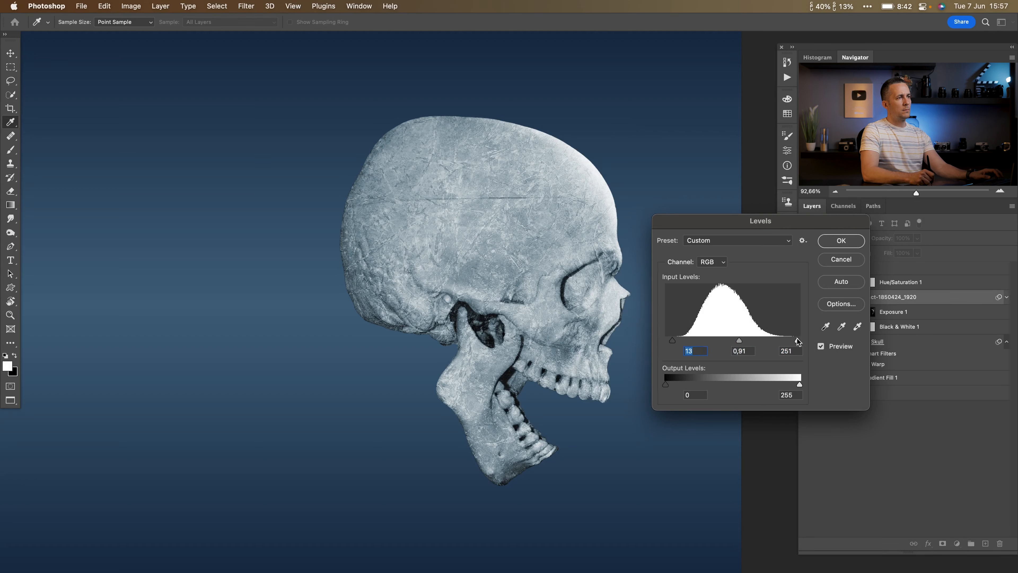
pyautogui.click(841, 240)
# Step: Compare the skull with and without the scratched texture layer and examine the whole composition
pyautogui.moveTo(539, 286)
pyautogui.mouseDown()
pyautogui.moveTo(585, 281)
pyautogui.moveTo(544, 279)
pyautogui.mouseUp()
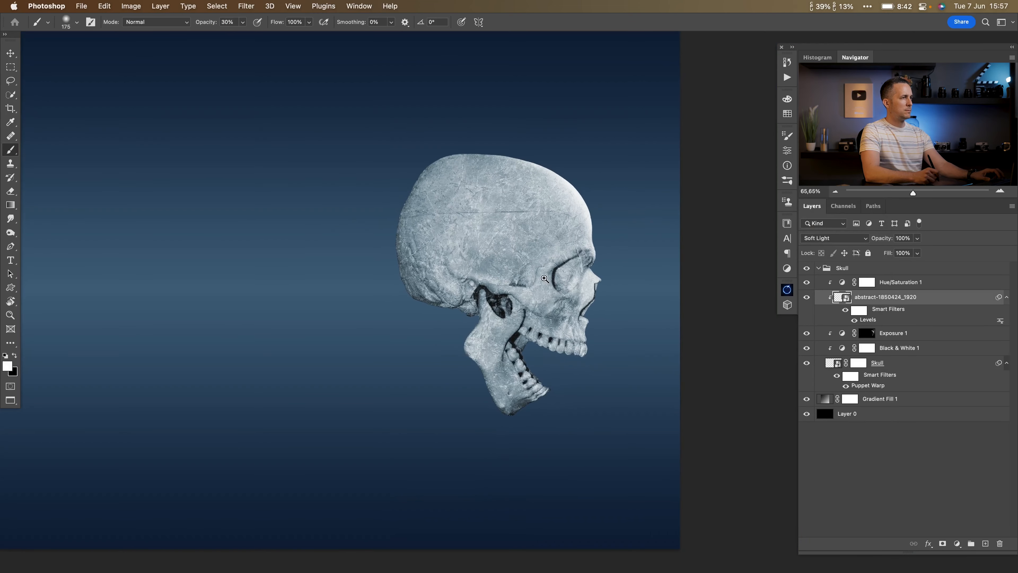
pyautogui.click(806, 297)
pyautogui.click(807, 297)
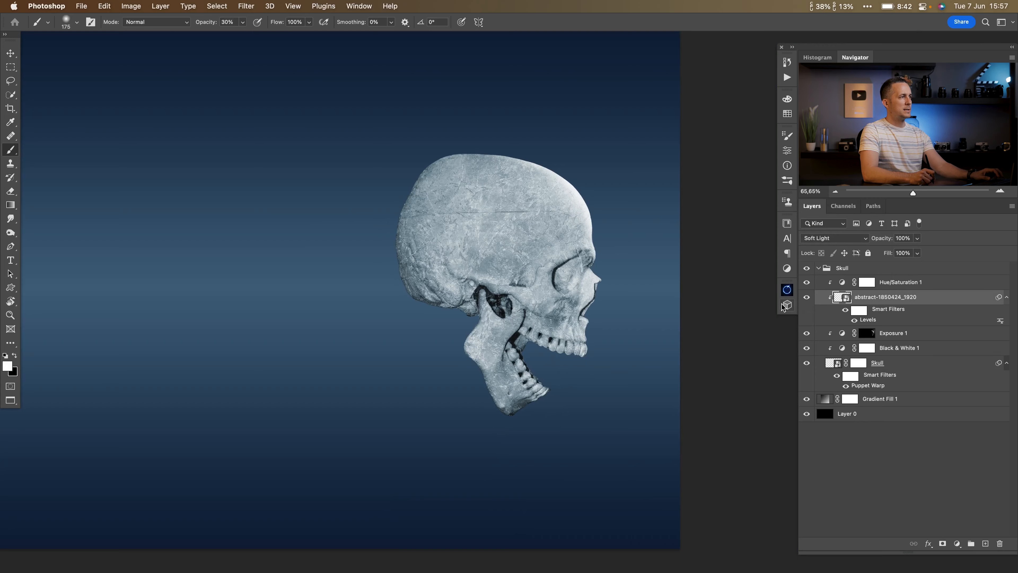
pyautogui.moveTo(565, 275); pyautogui.dragTo(521, 287)
pyautogui.moveTo(511, 300); pyautogui.dragTo(587, 309)
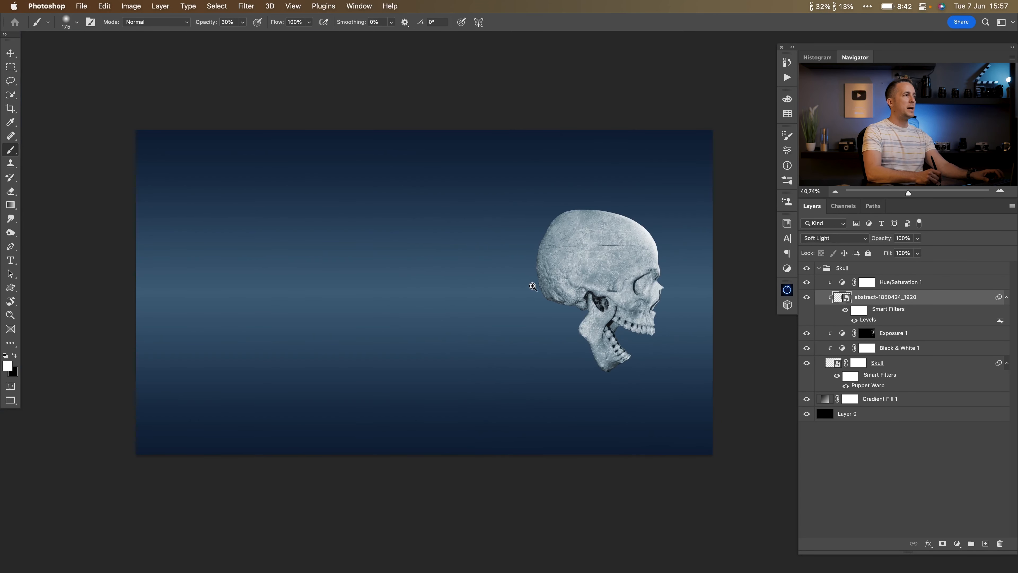
pyautogui.scroll(2, 553, 305)
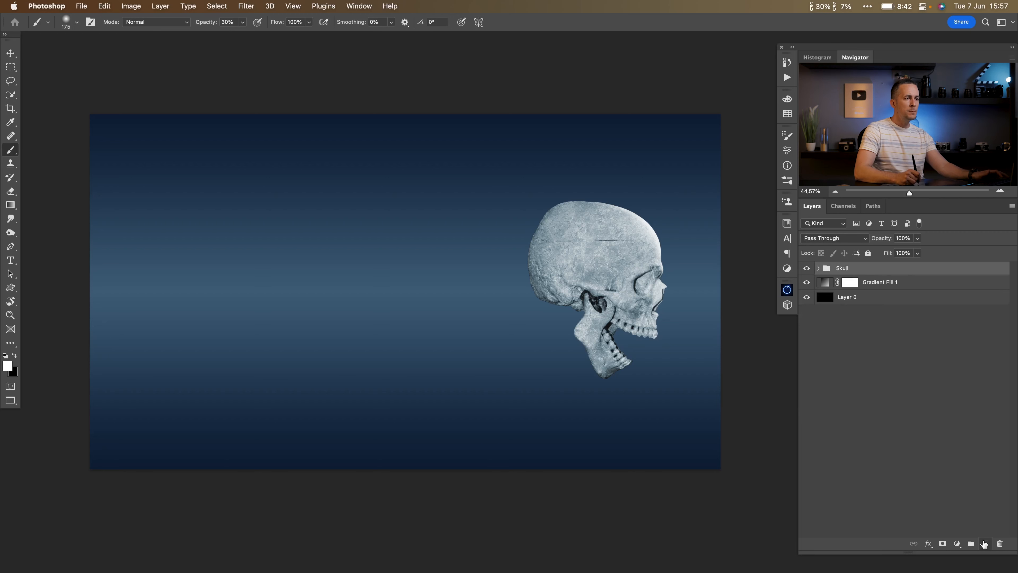
# Step: Add a new layer above the Skull group and browse the brush presets for the smoke brushes
pyautogui.rightClick(442, 258)
pyautogui.rightClick(316, 191)
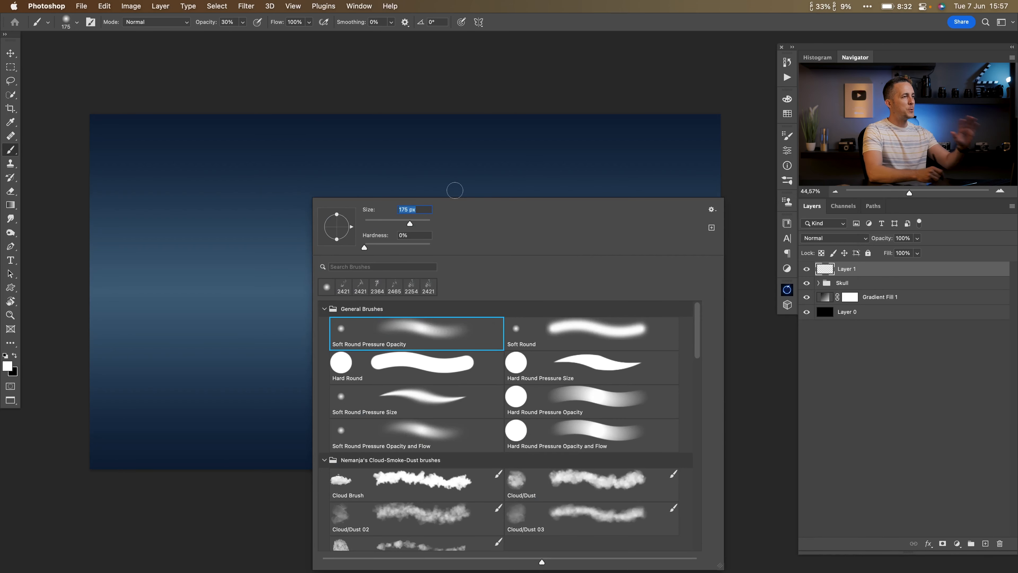
pyautogui.moveTo(700, 324); pyautogui.dragTo(704, 406)
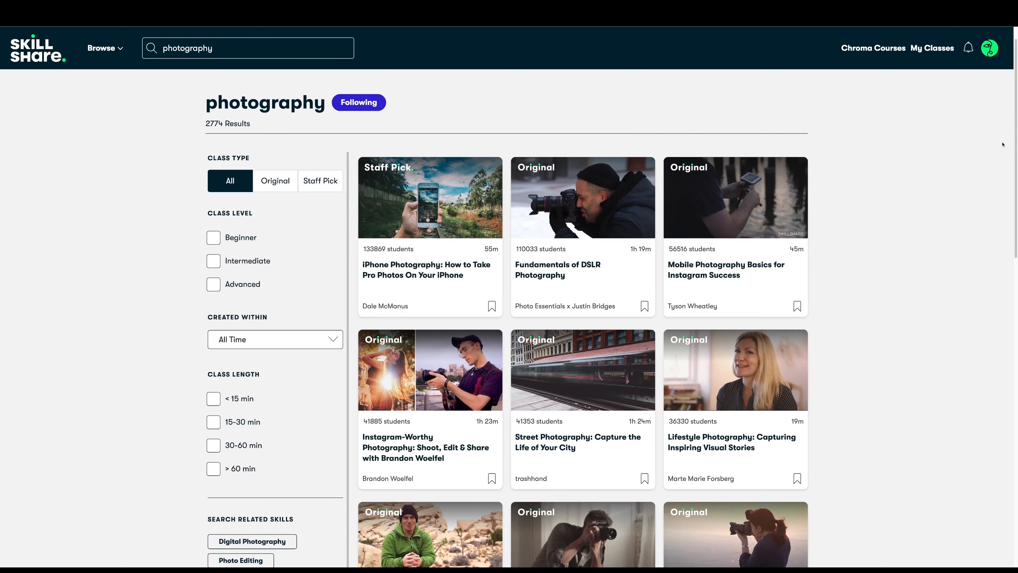
pyautogui.scroll(-2, 1003, 145)
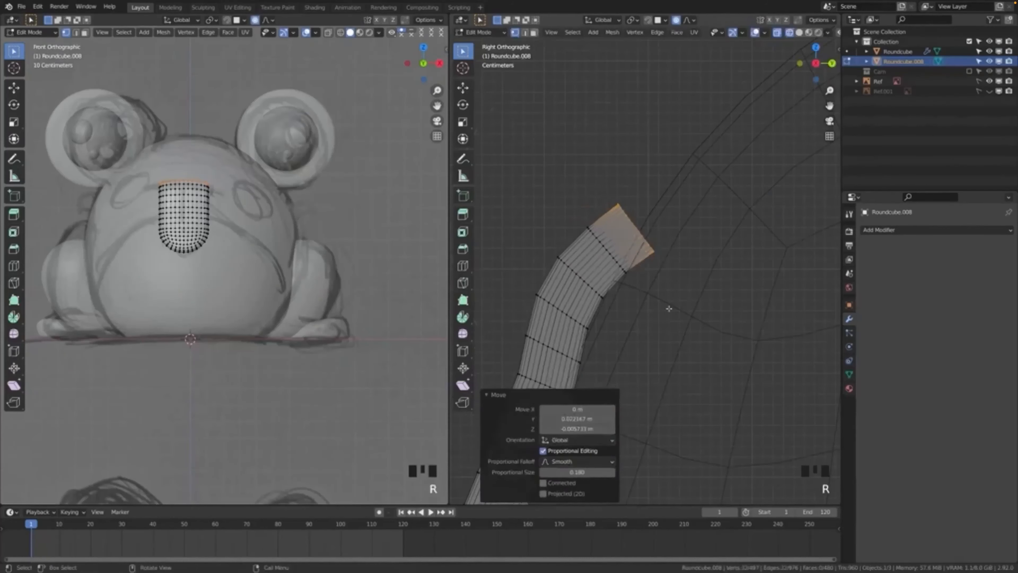
pyautogui.press('Tab')
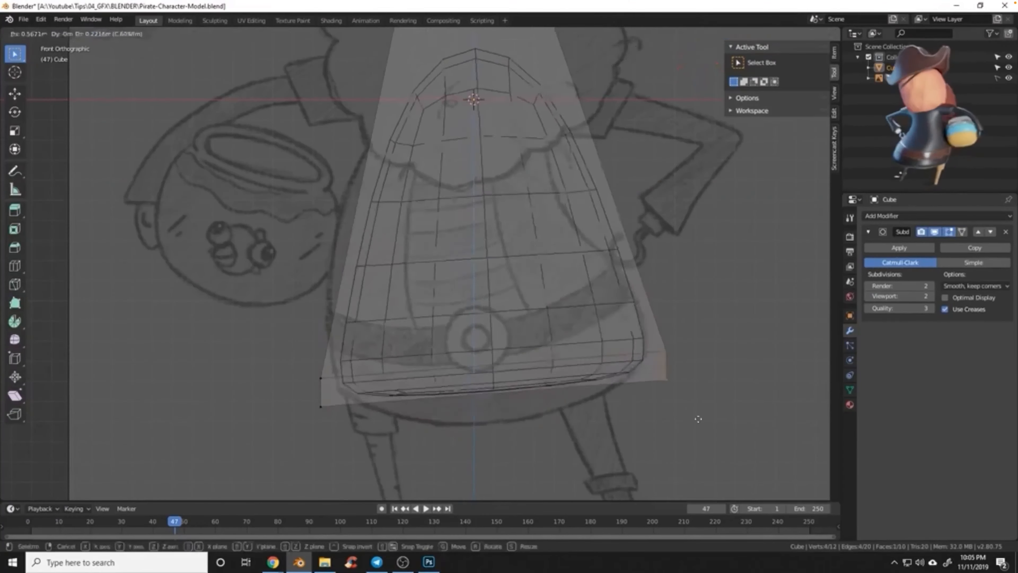
pyautogui.hotkey('ctrl', 'r')
pyautogui.click(446, 357)
pyautogui.click(445, 357)
pyautogui.press('g')
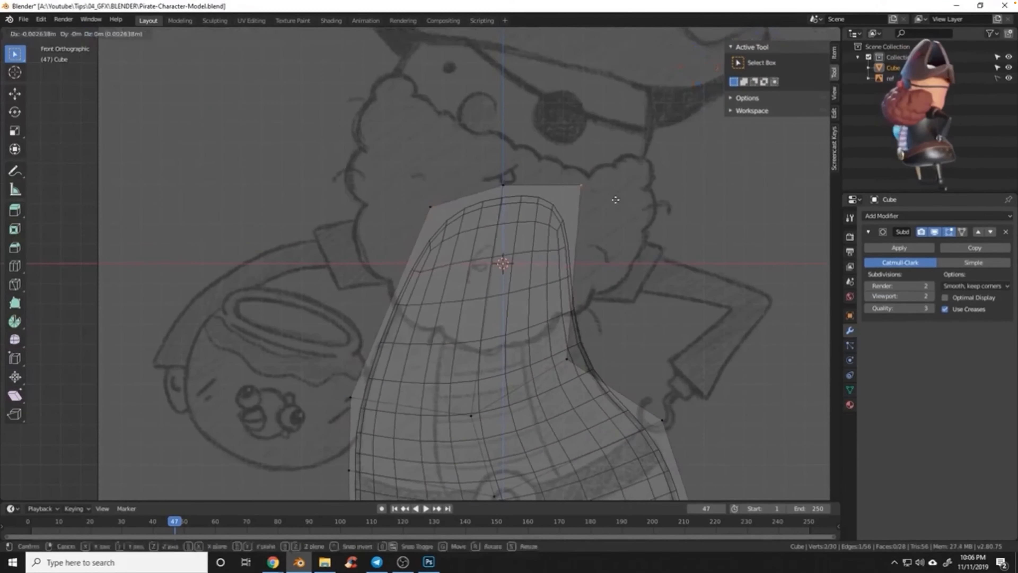
pyautogui.hotkey('shift', 'z')
pyautogui.press('KP_3')
pyautogui.press('g')
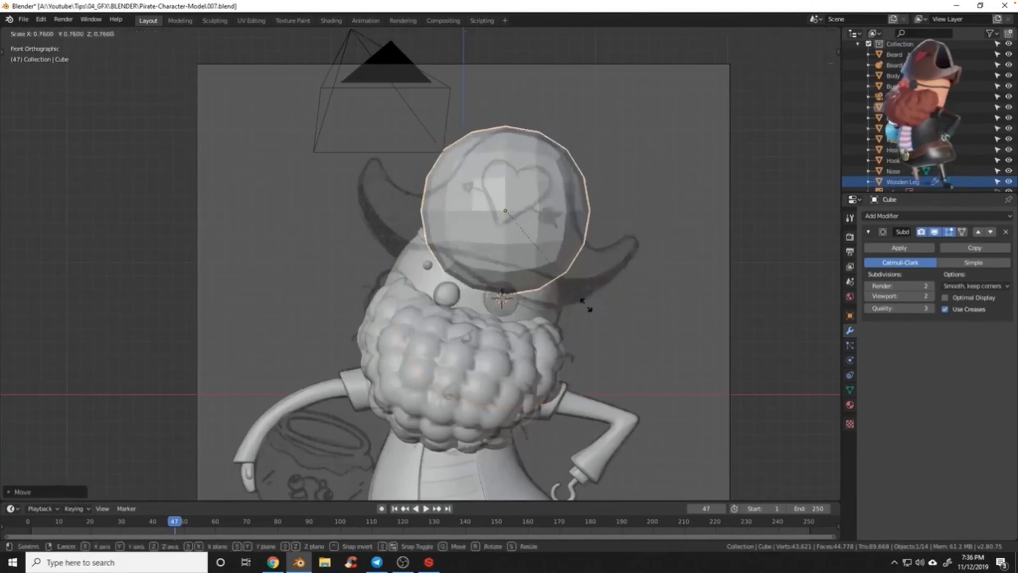
pyautogui.hotkey('ctrl', 'Tab')
pyautogui.hotkey('shift', 'z')
pyautogui.press('g')
pyautogui.press('Tab')
pyautogui.scroll(-4, 446, 262)
pyautogui.press('h')
pyautogui.press('Tab')
pyautogui.scroll(5, 445, 263)
pyautogui.press('s')
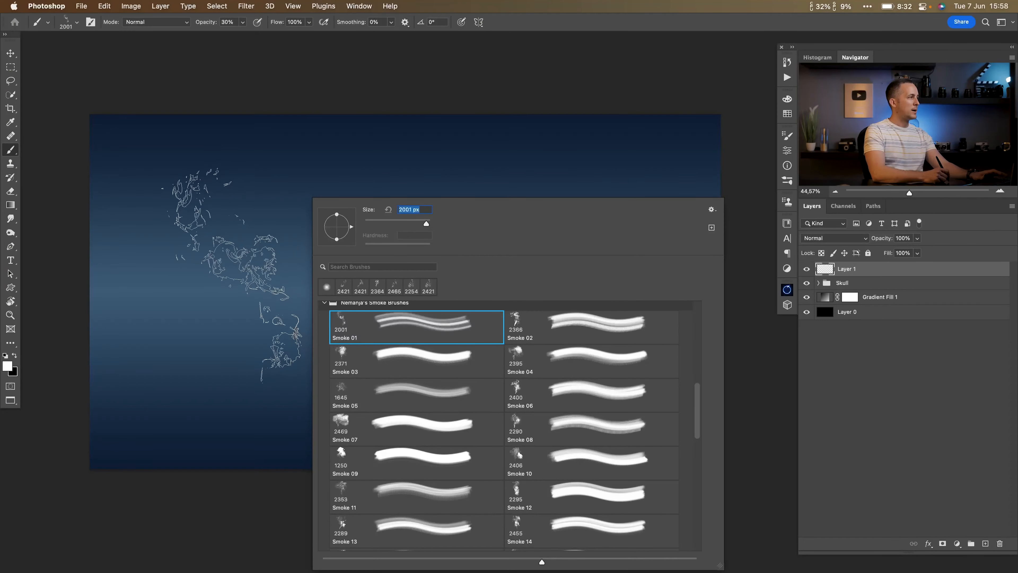
# Step: Set the brush opacity to 100% and stamp the Smoke 01 brush once in white near the canvas middle
pyautogui.click(232, 275)
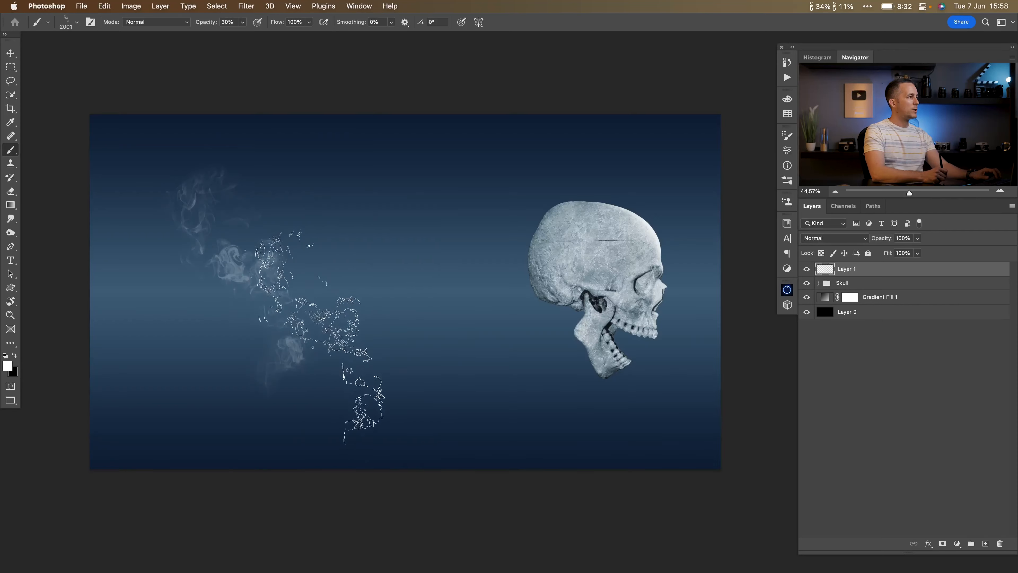
pyautogui.press('super+z')
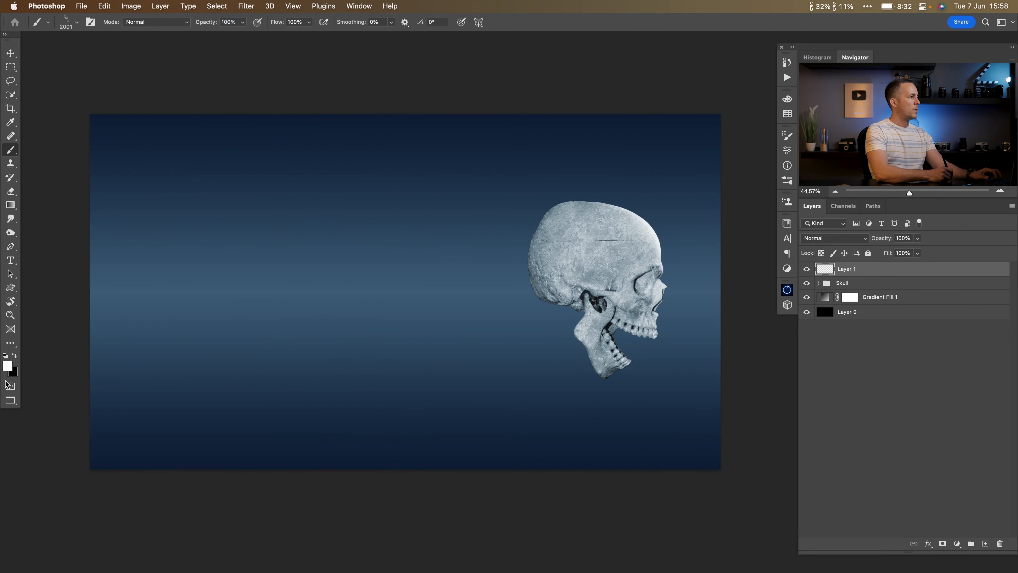
pyautogui.click(371, 286)
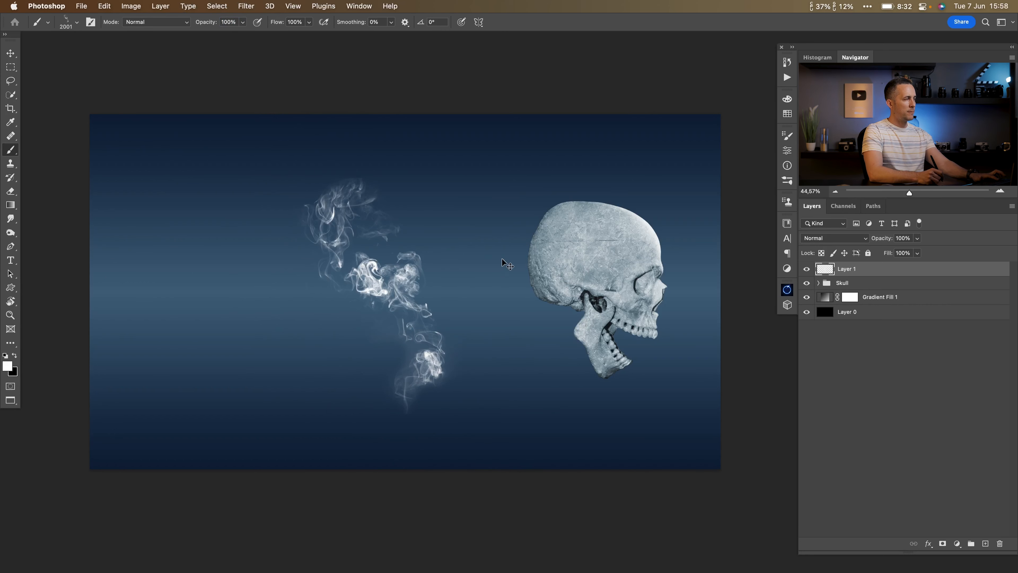
# Step: Rotate the smoke about 115°, enlarge it to about 110% and position it so it trails from the back of the skull
pyautogui.press('super+t')
pyautogui.moveTo(497, 291); pyautogui.dragTo(444, 225)
pyautogui.moveTo(451, 272); pyautogui.dragTo(517, 247)
pyautogui.moveTo(545, 166); pyautogui.dragTo(391, 348)
pyautogui.moveTo(450, 290); pyautogui.dragTo(452, 271)
pyautogui.moveTo(590, 193); pyautogui.dragTo(594, 204)
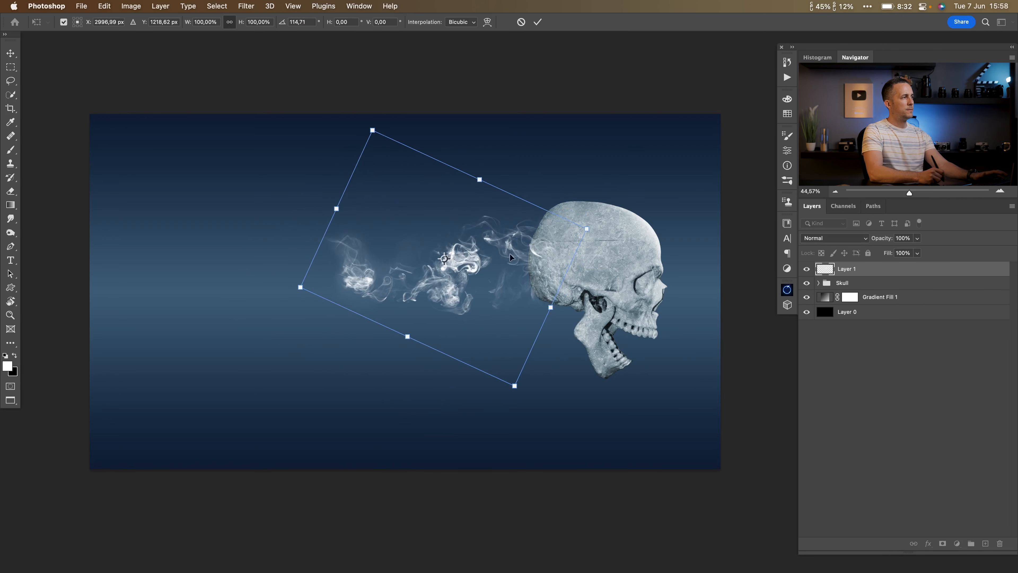
pyautogui.moveTo(301, 288); pyautogui.dragTo(268, 291)
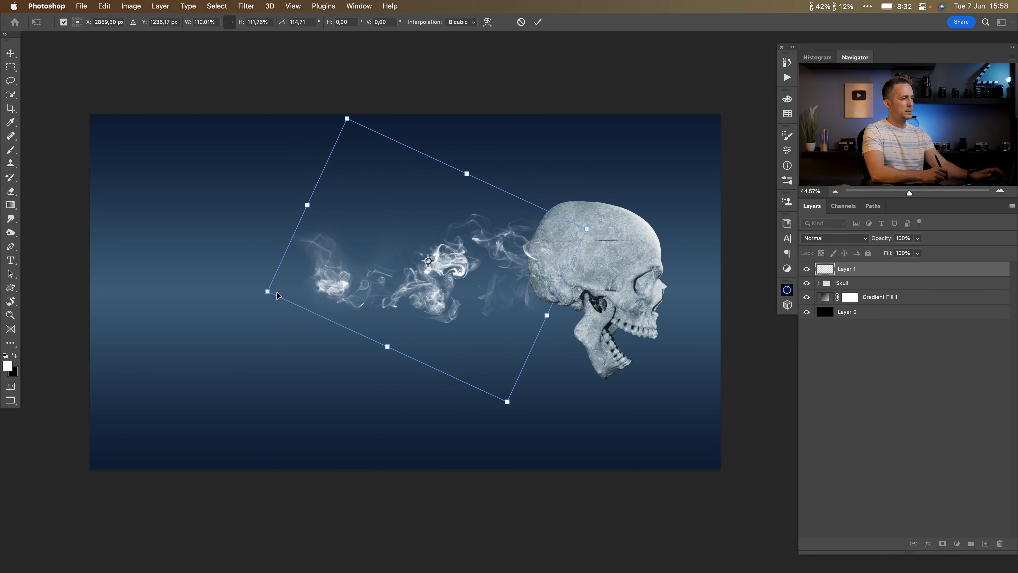
pyautogui.press('Return')
# Step: Add a new layer above Layer 1 and stamp the Smoke 18 brush on it once at 2460 px, left of the first smoke
pyautogui.press('b')
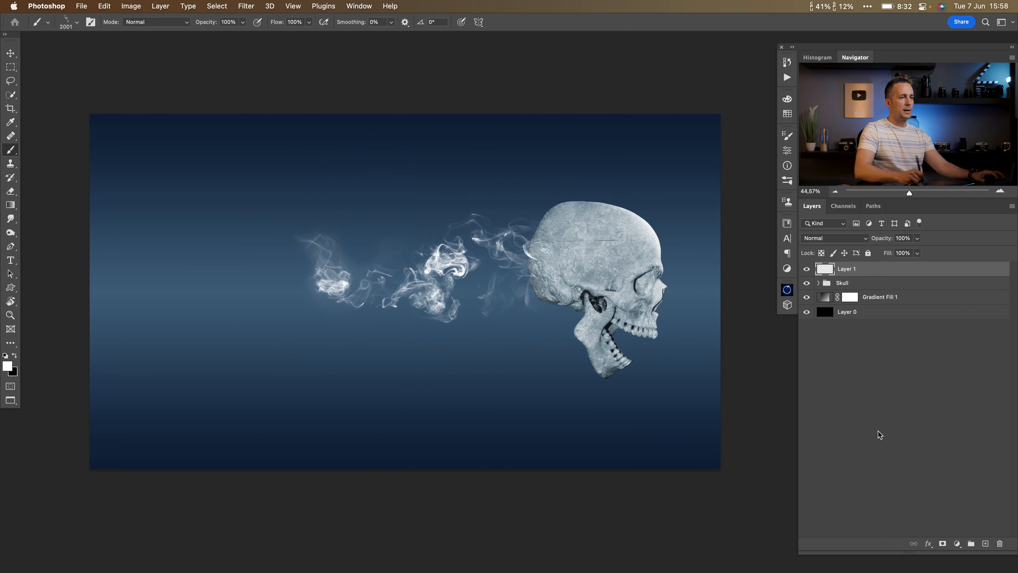
pyautogui.click(985, 543)
pyautogui.rightClick(455, 325)
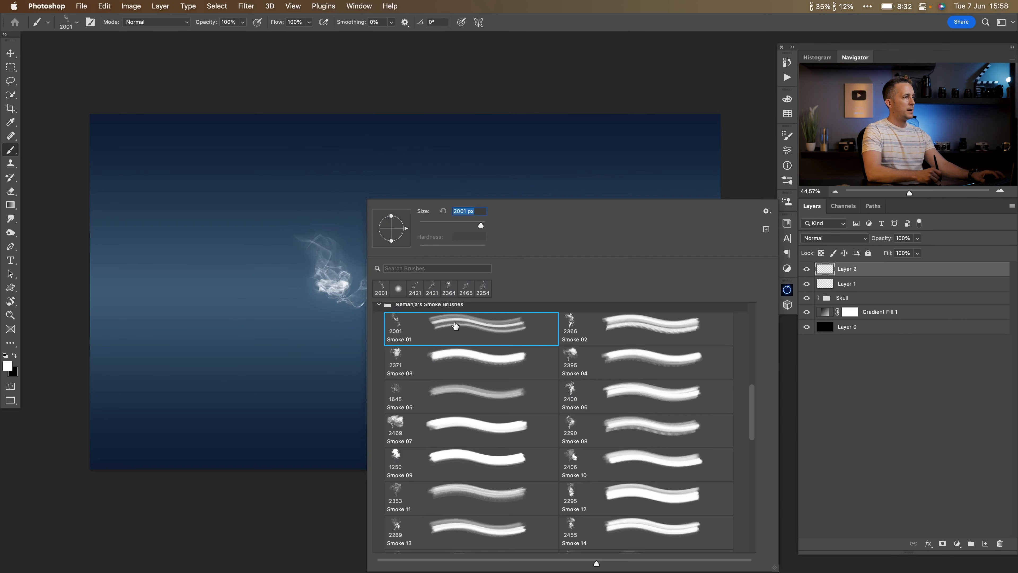
pyautogui.moveTo(750, 393); pyautogui.dragTo(753, 424)
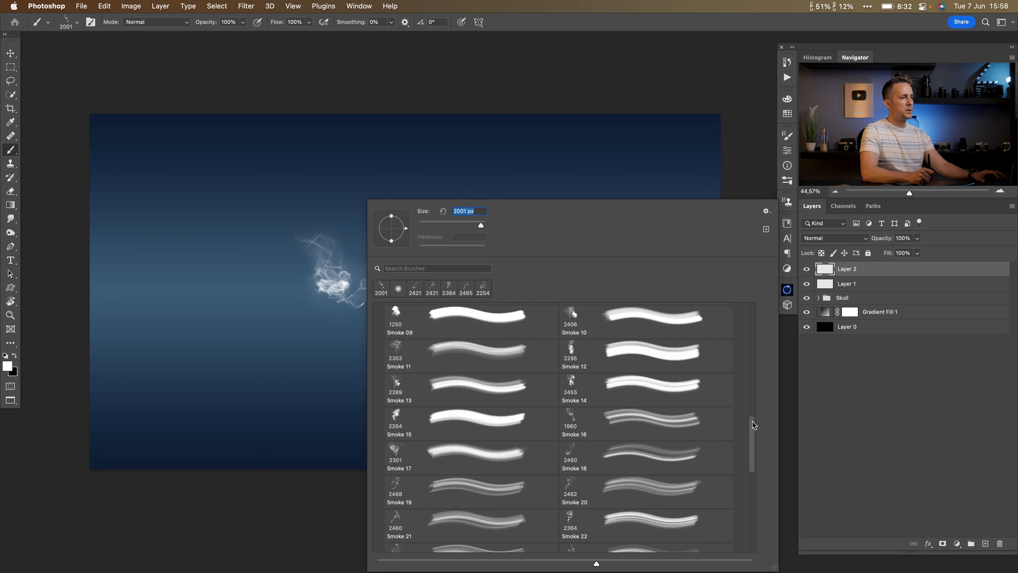
pyautogui.click(277, 299)
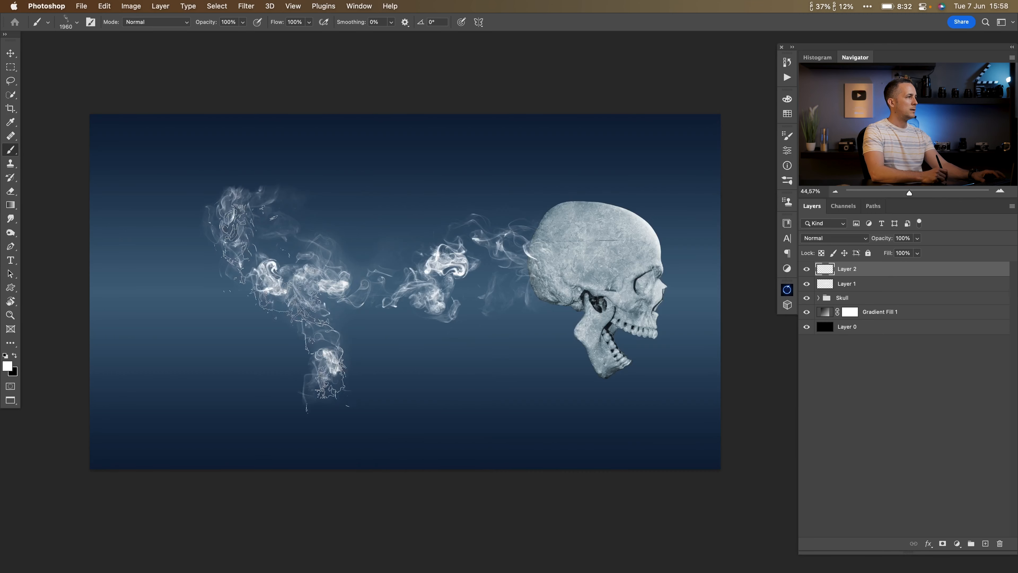
pyautogui.press('super+z')
pyautogui.rightClick(343, 302)
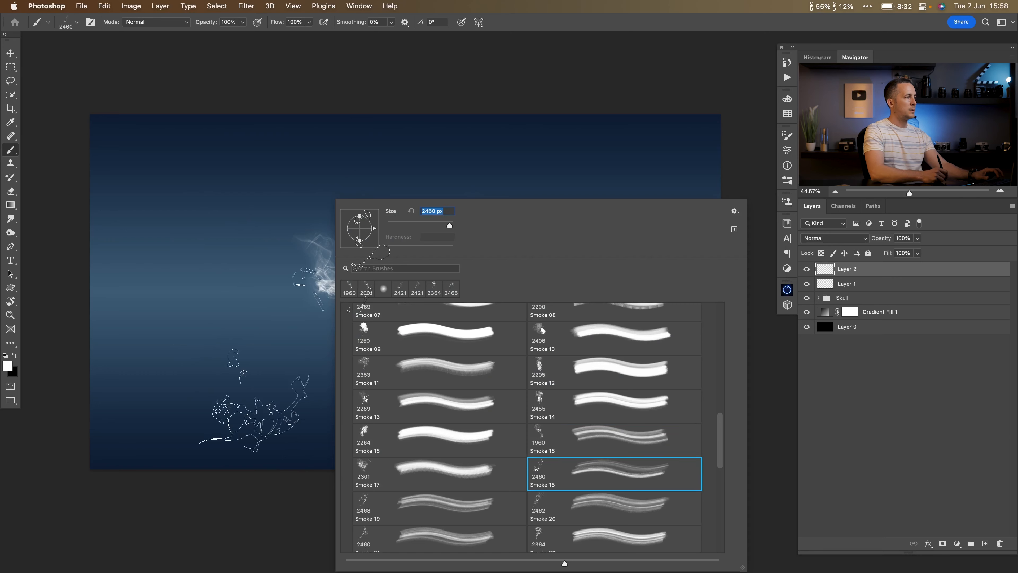
pyautogui.click(276, 319)
# Step: Rotate the Layer 2 smoke about 61° and position it as a leftward continuation of the first smoke trail
pyautogui.press('super+t')
pyautogui.moveTo(443, 160); pyautogui.dragTo(498, 343)
pyautogui.moveTo(383, 299); pyautogui.dragTo(415, 274)
pyautogui.moveTo(497, 234); pyautogui.dragTo(501, 250)
pyautogui.moveTo(399, 287); pyautogui.dragTo(392, 281)
# Step: Warp the Layer 2 smoke so its far end tapers and stretches horizontally beyond the canvas's left edge
pyautogui.rightClick(305, 270)
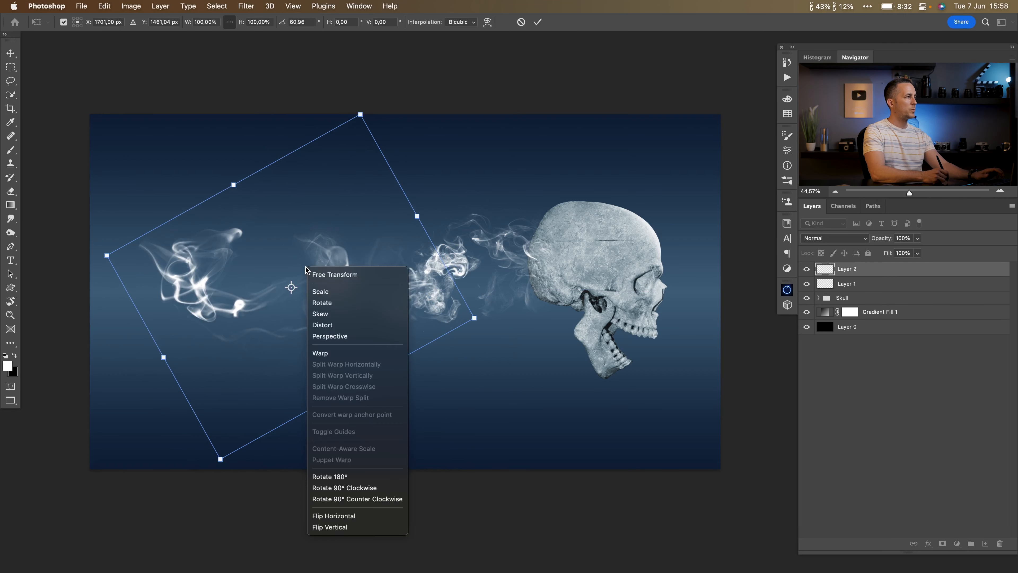
pyautogui.click(316, 353)
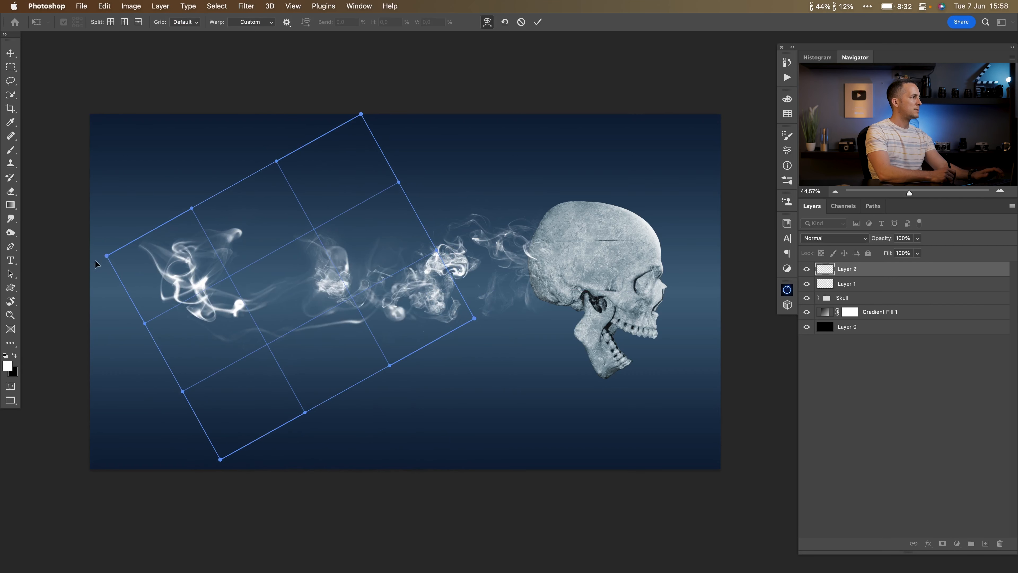
pyautogui.moveTo(106, 256); pyautogui.dragTo(34, 282)
pyautogui.moveTo(143, 274)
pyautogui.mouseDown()
pyautogui.moveTo(120, 287)
pyautogui.moveTo(130, 276)
pyautogui.mouseUp()
pyautogui.moveTo(185, 315); pyautogui.dragTo(190, 301)
pyautogui.moveTo(191, 214); pyautogui.dragTo(185, 239)
pyautogui.moveTo(221, 326); pyautogui.dragTo(222, 316)
pyautogui.moveTo(296, 230); pyautogui.dragTo(294, 235)
pyautogui.moveTo(215, 249); pyautogui.dragTo(216, 243)
pyautogui.moveTo(160, 269); pyautogui.dragTo(79, 298)
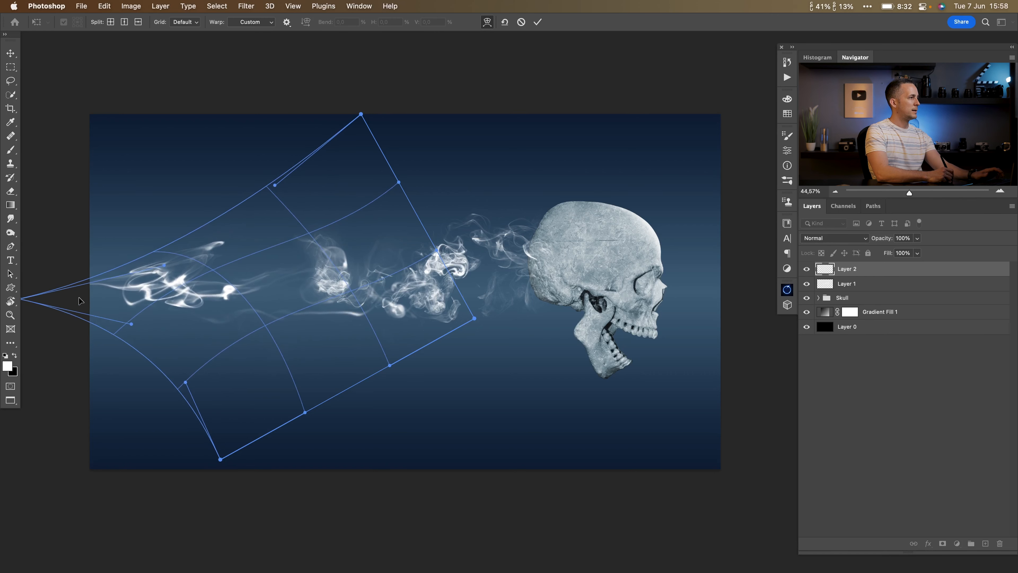
pyautogui.press('Return')
# Step: Stamp the Smoke 21 brush at 2460 px on a new layer above Layer 2 to fill out the trail
pyautogui.press('b')
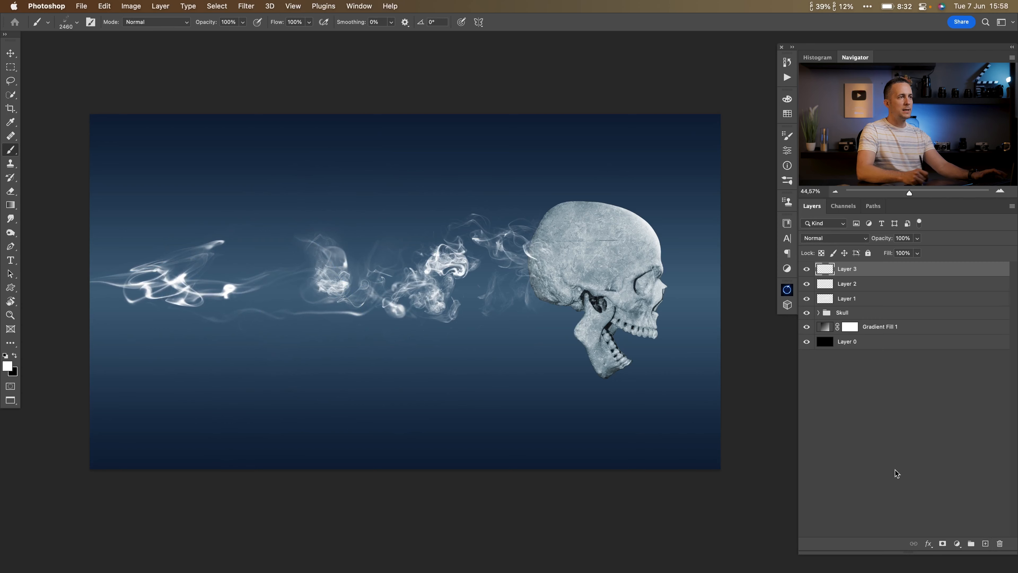
pyautogui.rightClick(412, 277)
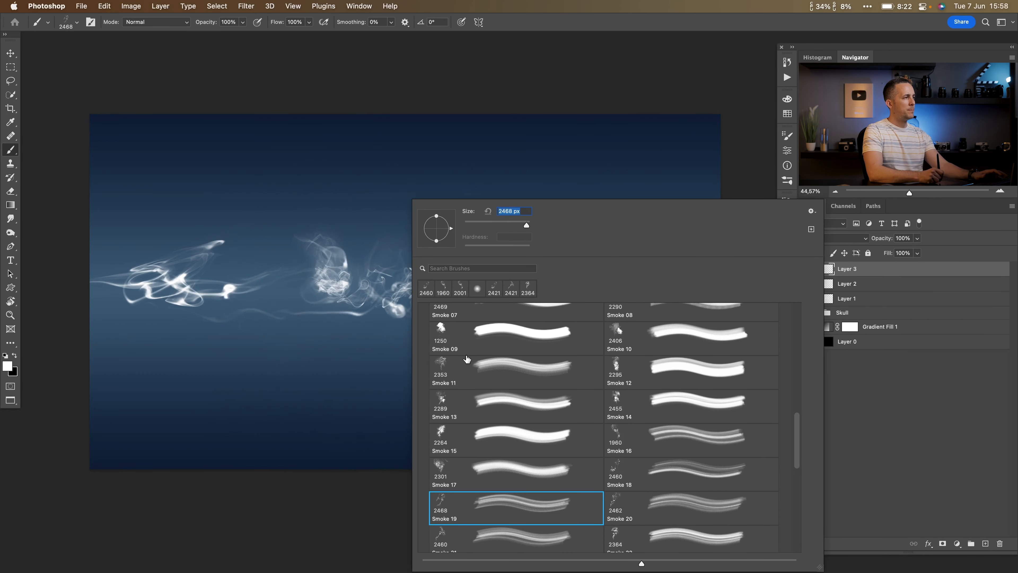
pyautogui.scroll(-3, 791, 431)
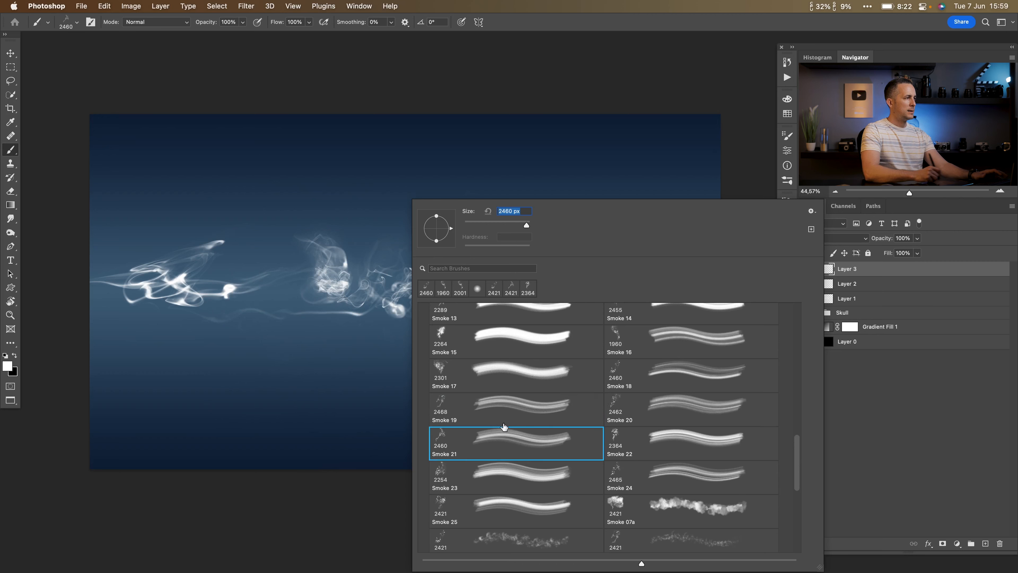
pyautogui.click(295, 295)
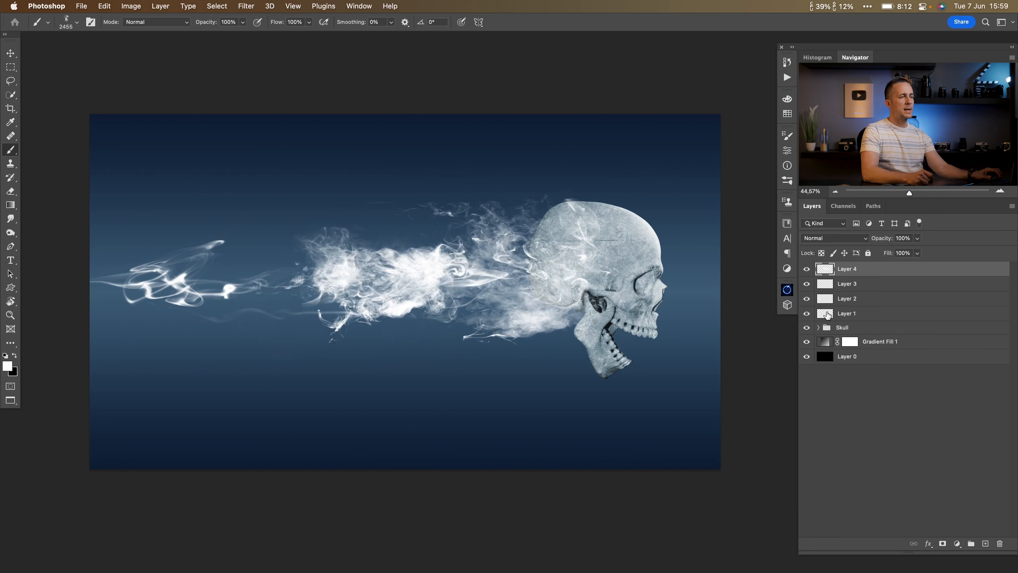
# Step: Group Layers 1 to 4 and name the group Darker Smoke
pyautogui.keyDown('shift'); pyautogui.click(827, 315); pyautogui.keyUp('shift')
pyautogui.press('super+g')
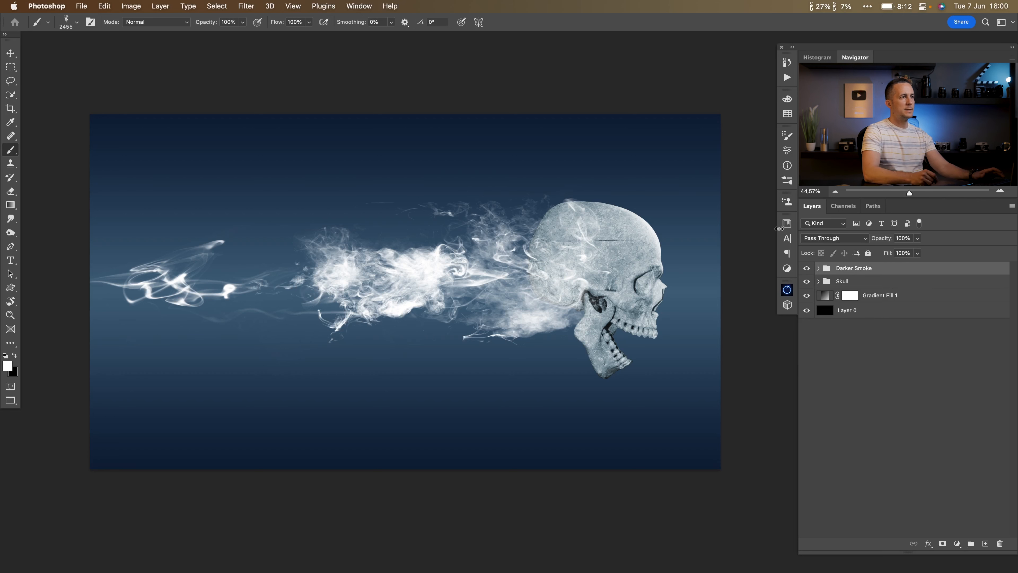
# Step: Add a layer mask to Layer 4 and thin its dense smoke with the Smoke 20a brush in black at 900 px
pyautogui.click(807, 282)
pyautogui.click(807, 283)
pyautogui.click(834, 283)
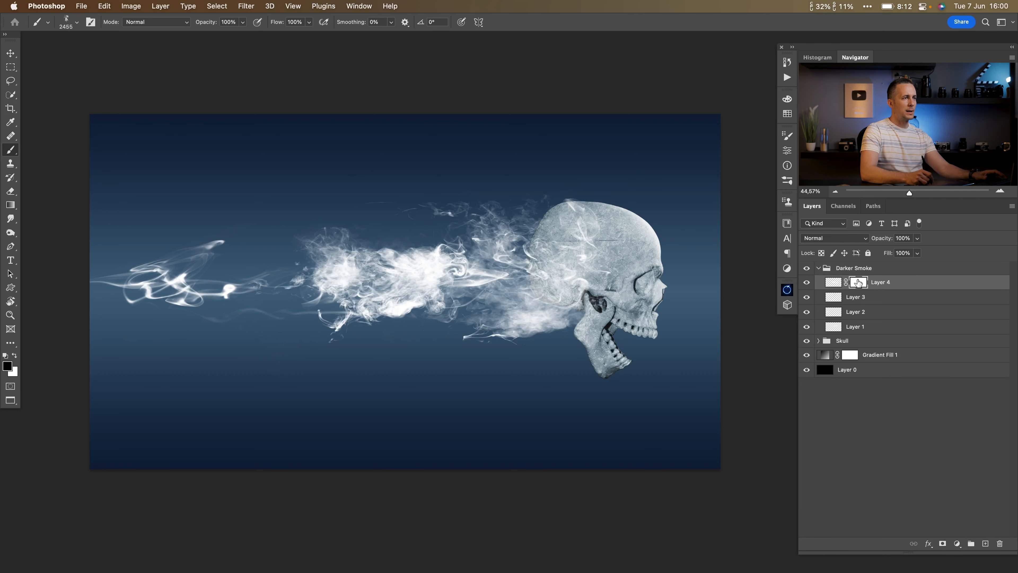
pyautogui.rightClick(388, 260)
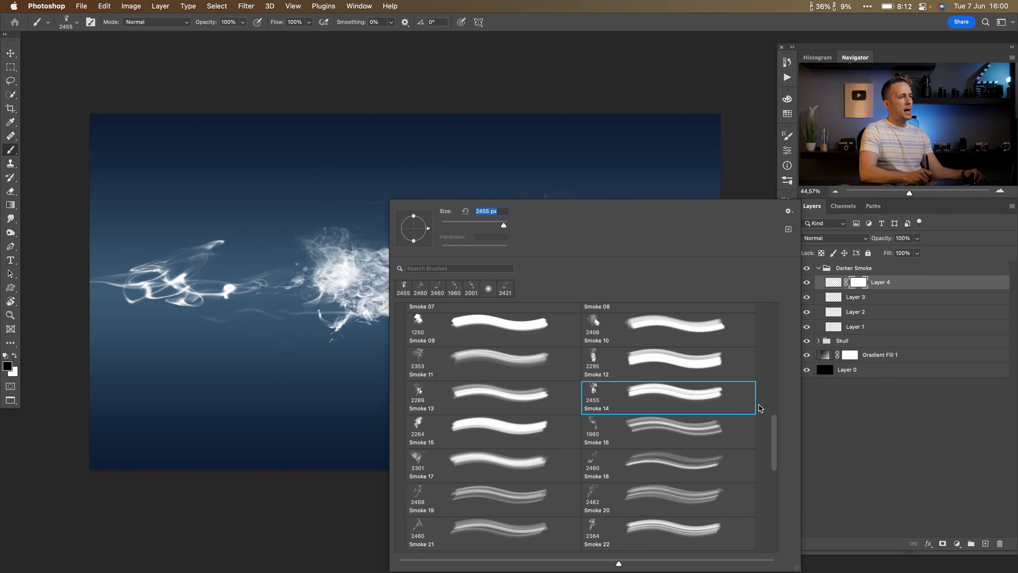
pyautogui.moveTo(775, 436); pyautogui.dragTo(775, 476)
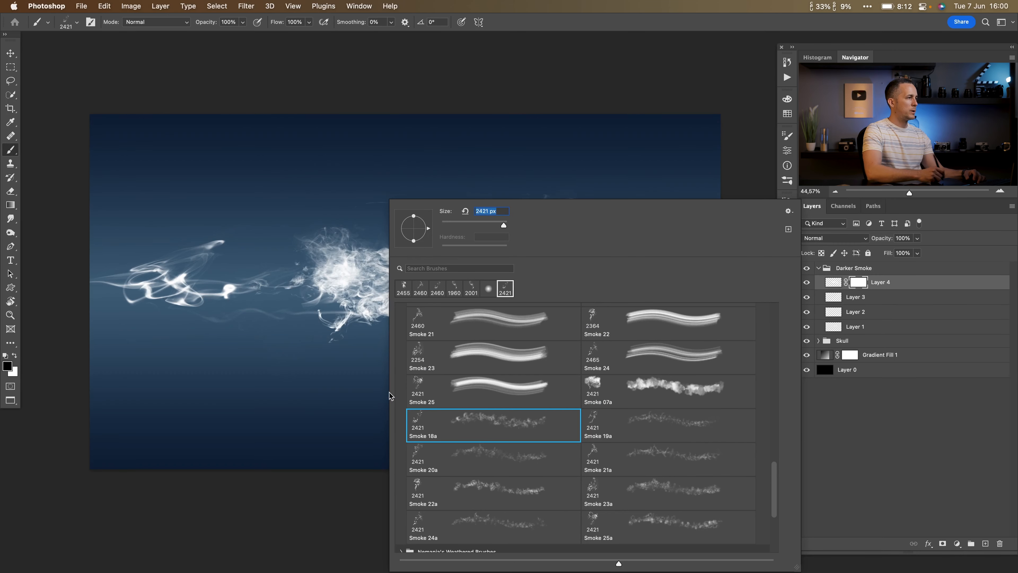
pyautogui.click(460, 455)
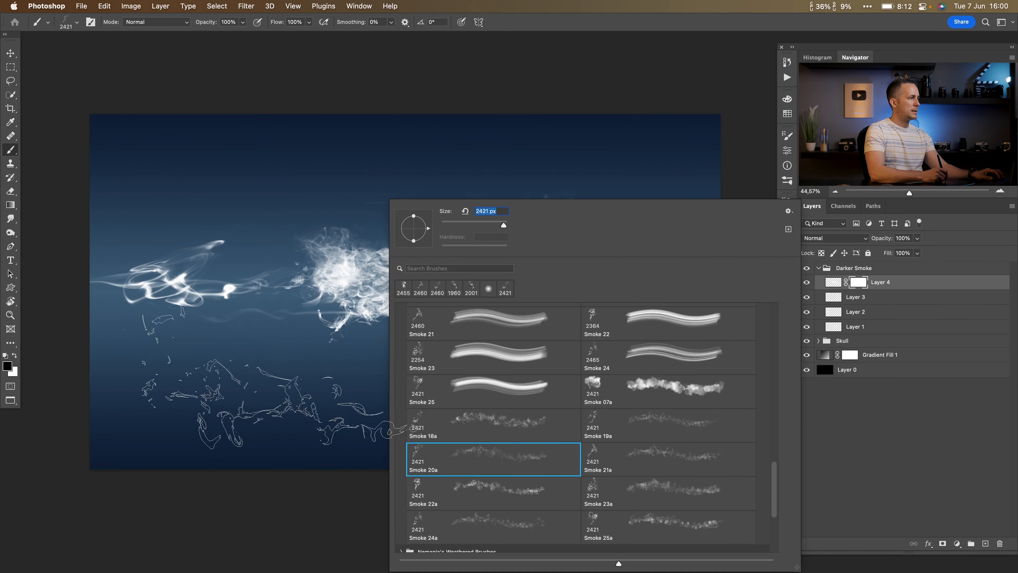
pyautogui.click(295, 388)
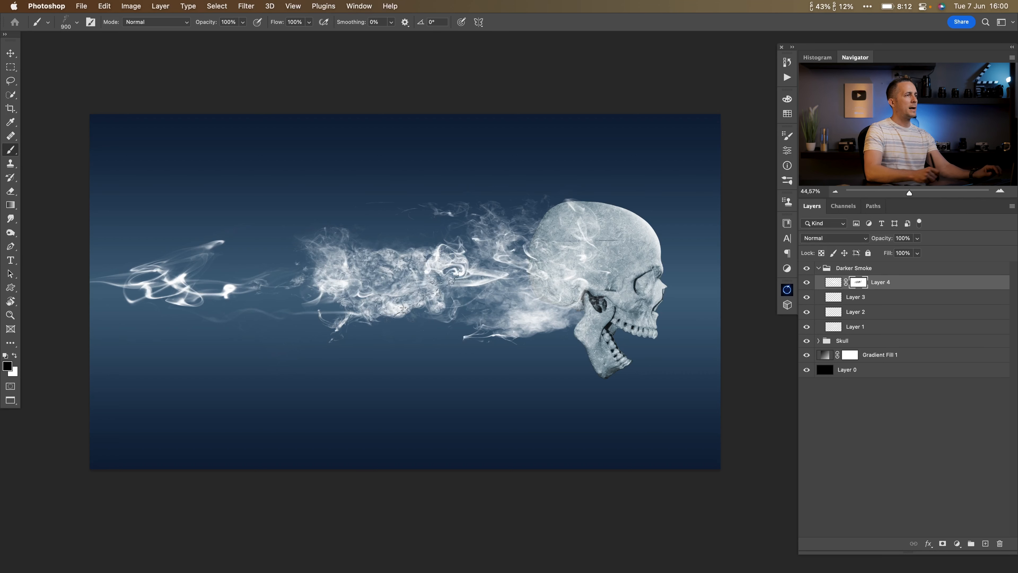
# Step: Add a Hue/Saturation adjustment clipped to Layer 4 with Colorize on, hue 0, saturation 71 and lightness -18
pyautogui.click(839, 269)
pyautogui.press('x')
pyautogui.click(957, 545)
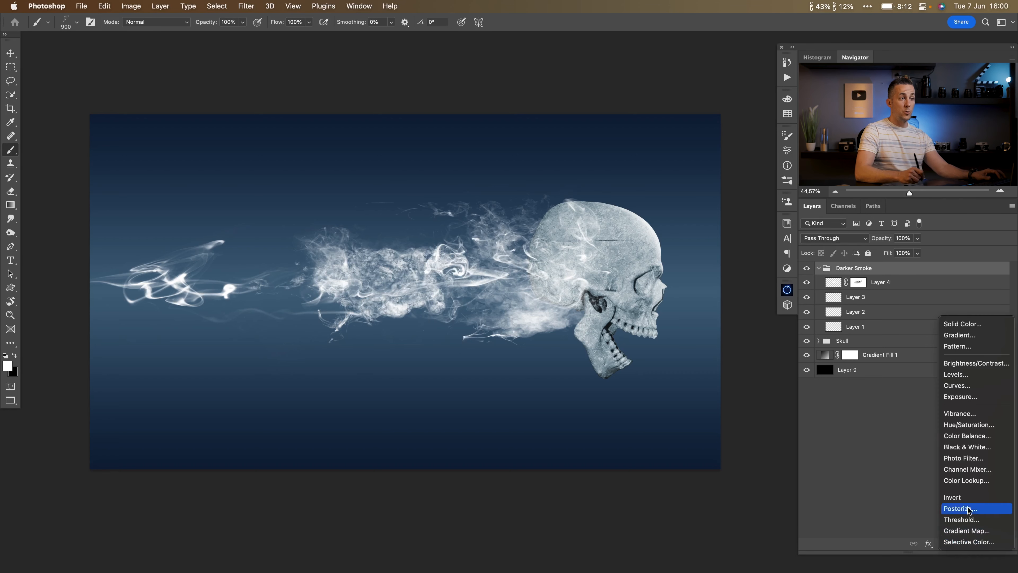
pyautogui.press('Escape')
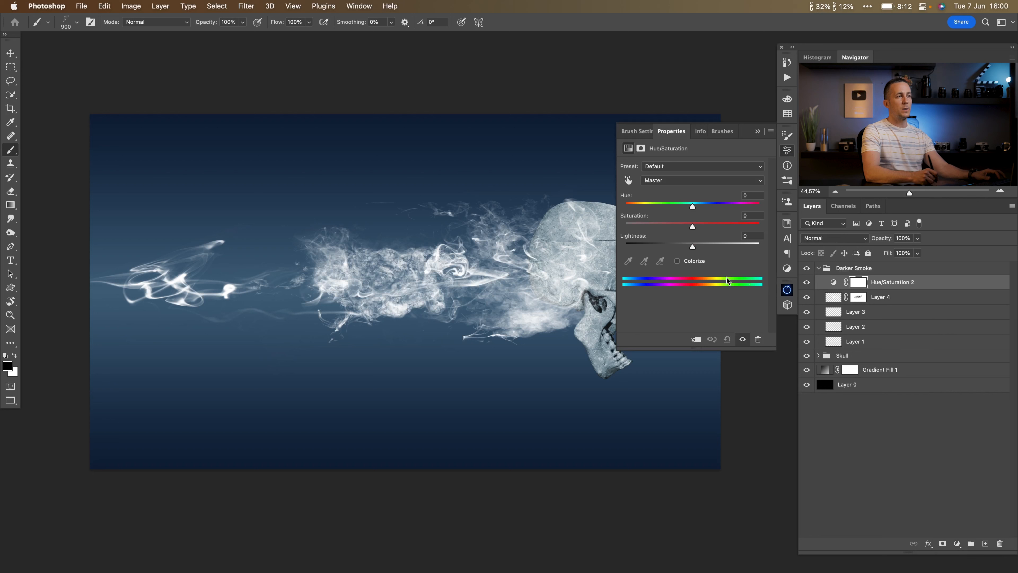
pyautogui.click(691, 341)
pyautogui.click(676, 261)
pyautogui.moveTo(631, 207); pyautogui.dragTo(647, 241)
pyautogui.moveTo(709, 236); pyautogui.dragTo(697, 237)
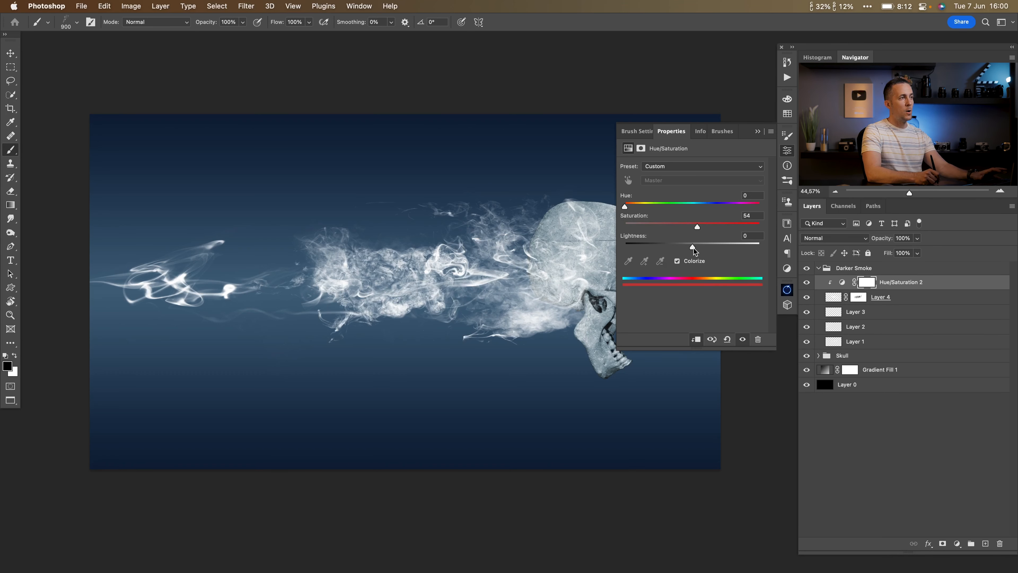
pyautogui.moveTo(698, 228); pyautogui.dragTo(681, 249)
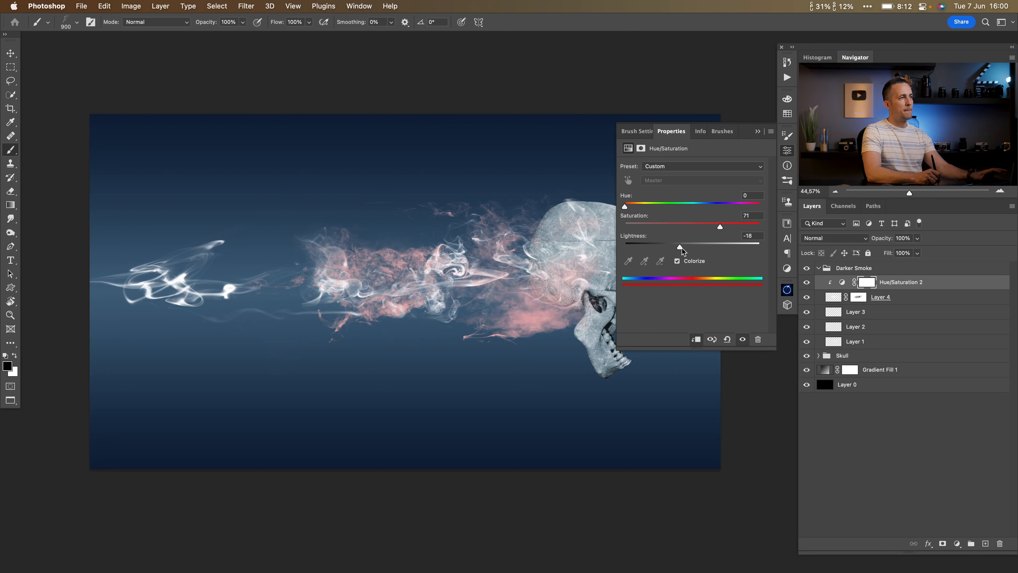
# Step: Move the Hue/Saturation 2 adjustment above the Darker Smoke group and clip it to the whole group
pyautogui.moveTo(555, 261); pyautogui.dragTo(476, 278)
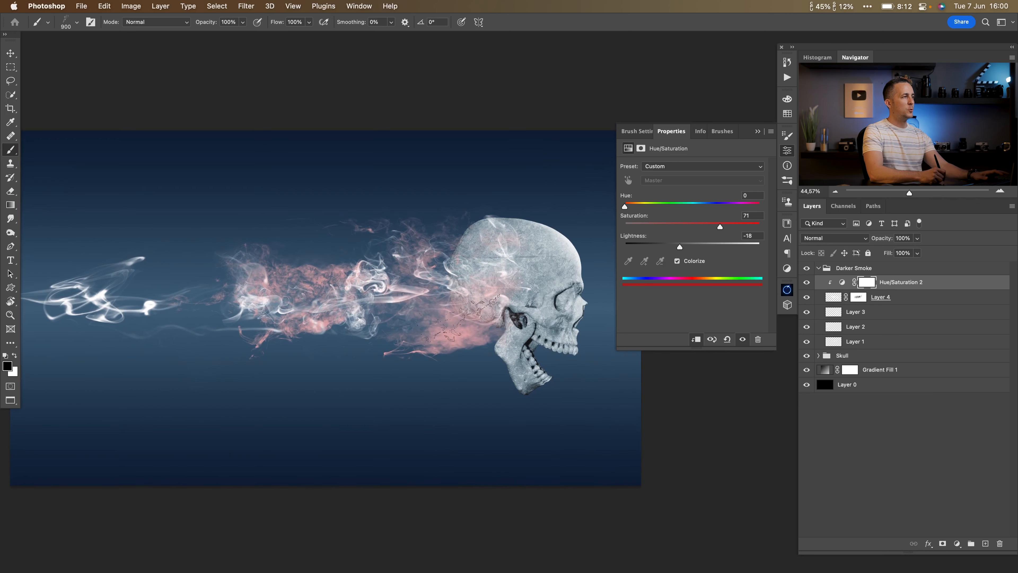
pyautogui.moveTo(842, 280); pyautogui.dragTo(843, 265)
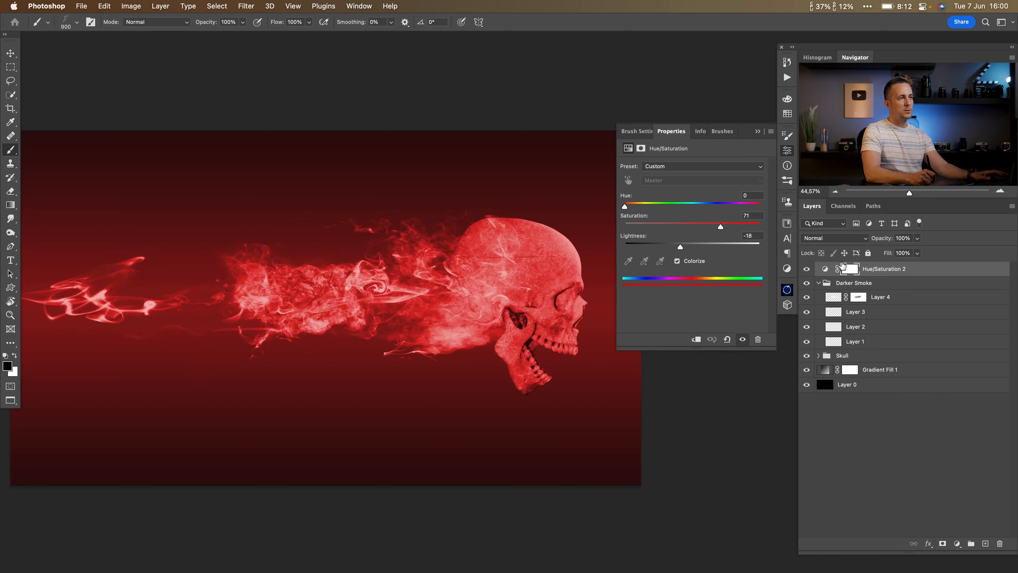
pyautogui.keyDown('alt'); pyautogui.click(828, 275); pyautogui.keyUp('alt')
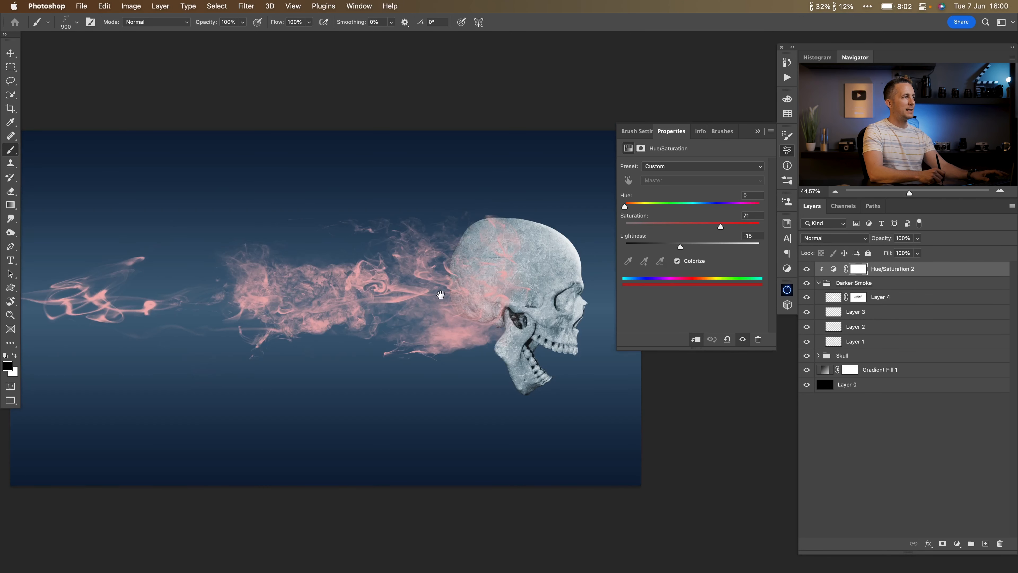
# Step: Recolour the Darker Smoke group with the clipped Hue/Saturation adjustment at hue 229, saturation 100 and lightness -65
pyautogui.moveTo(441, 293); pyautogui.dragTo(533, 272)
pyautogui.moveTo(686, 249)
pyautogui.mouseDown()
pyautogui.moveTo(665, 250)
pyautogui.moveTo(675, 247)
pyautogui.mouseUp()
pyautogui.moveTo(697, 203); pyautogui.dragTo(721, 205)
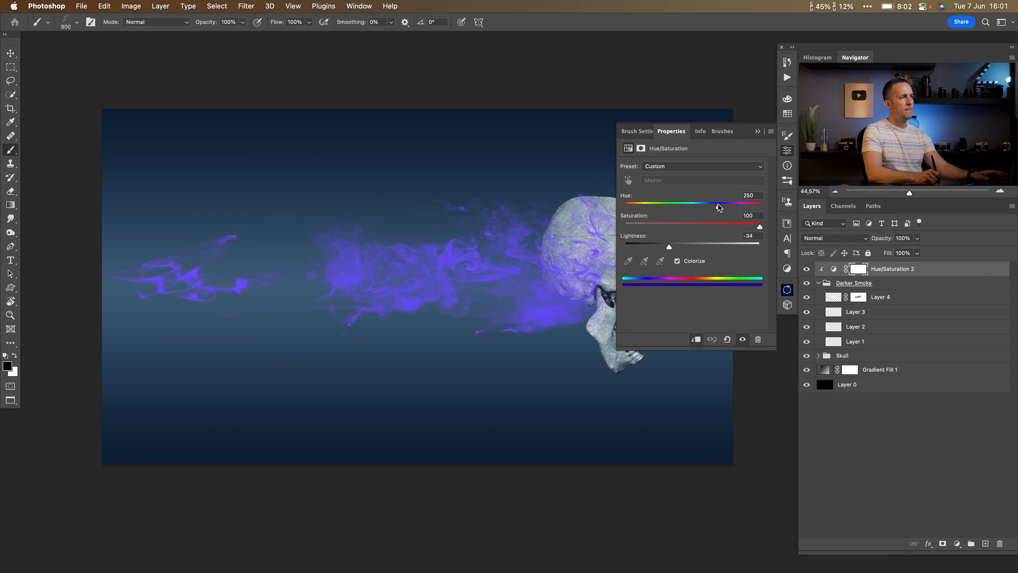
pyautogui.moveTo(670, 250); pyautogui.dragTo(620, 246)
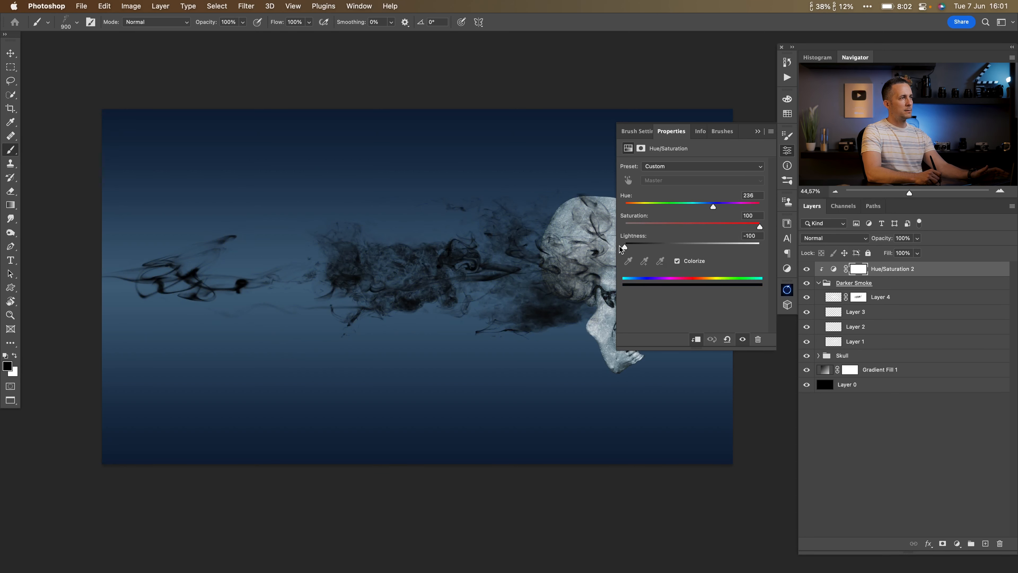
pyautogui.moveTo(484, 291)
pyautogui.mouseDown()
pyautogui.moveTo(407, 309)
pyautogui.moveTo(504, 294)
pyautogui.moveTo(478, 298)
pyautogui.mouseUp()
pyautogui.moveTo(625, 247); pyautogui.dragTo(662, 246)
pyautogui.moveTo(751, 229); pyautogui.dragTo(655, 247)
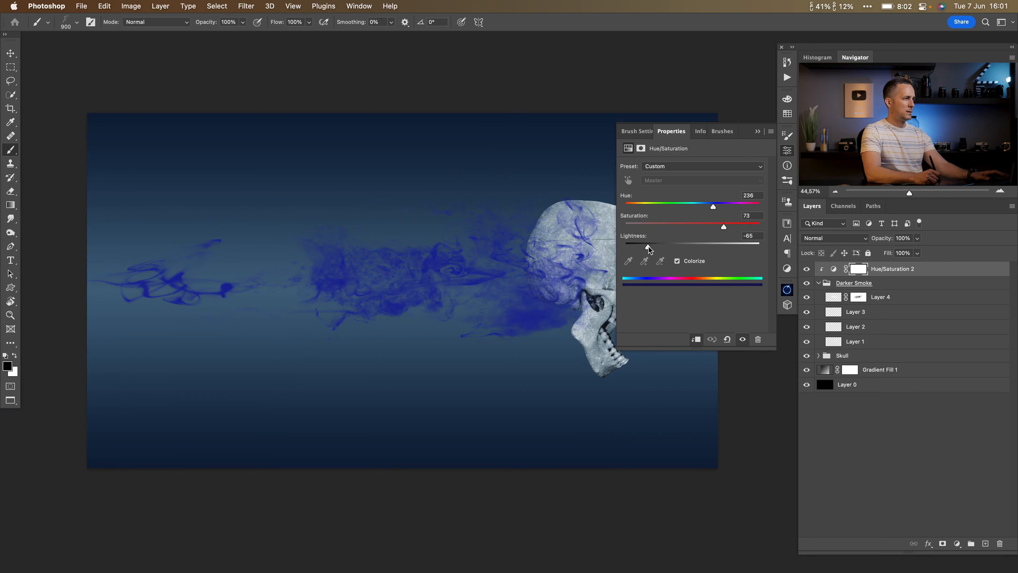
pyautogui.moveTo(649, 248); pyautogui.dragTo(648, 247)
pyautogui.moveTo(724, 227); pyautogui.dragTo(759, 227)
pyautogui.moveTo(706, 207); pyautogui.dragTo(712, 206)
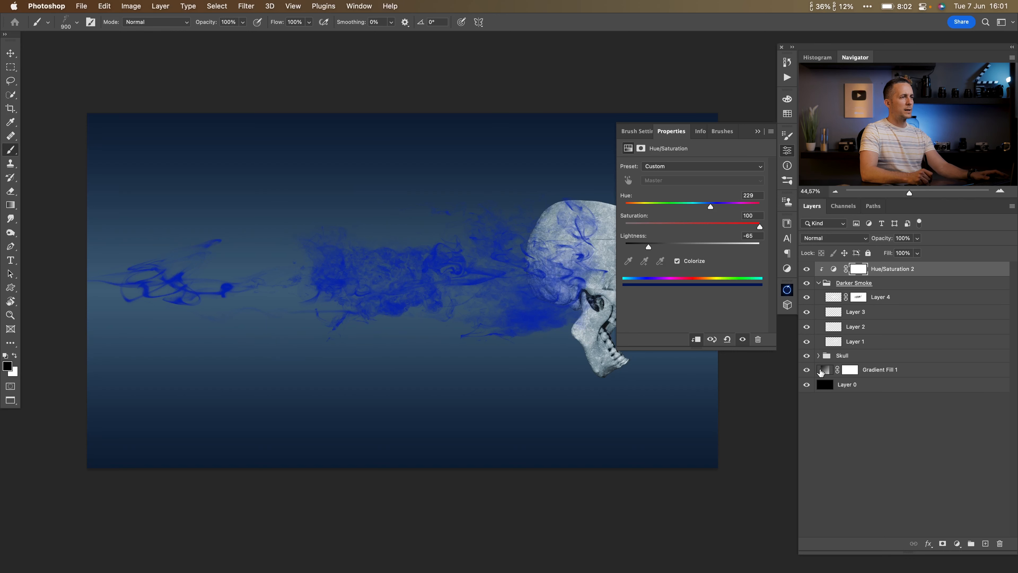
# Step: Hide and restore Gradient Fill 1 to compare the smoke, and lower the Hue/Saturation 2 lightness to -70
pyautogui.click(807, 370)
pyautogui.click(808, 371)
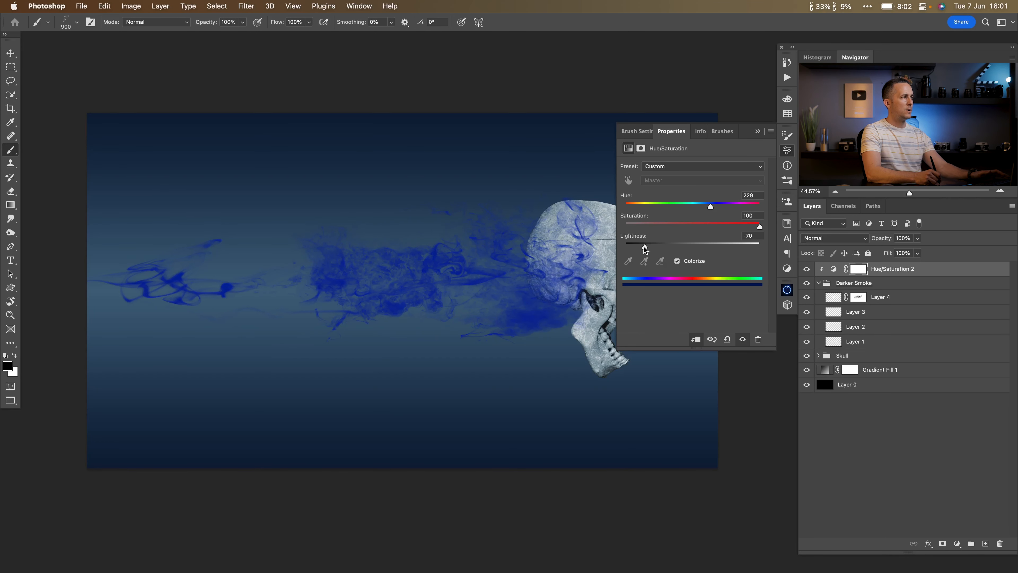
pyautogui.click(757, 132)
pyautogui.moveTo(557, 296); pyautogui.dragTo(577, 297)
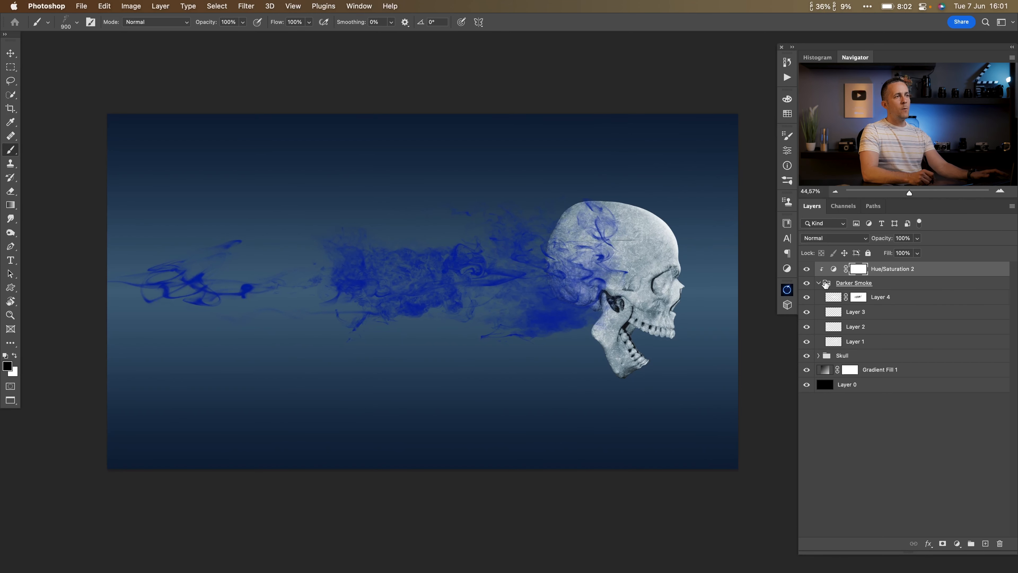
# Step: Add a layer above Hue/Saturation 2, fill it with black, and create another empty layer on top
pyautogui.click(985, 544)
pyautogui.press('x')
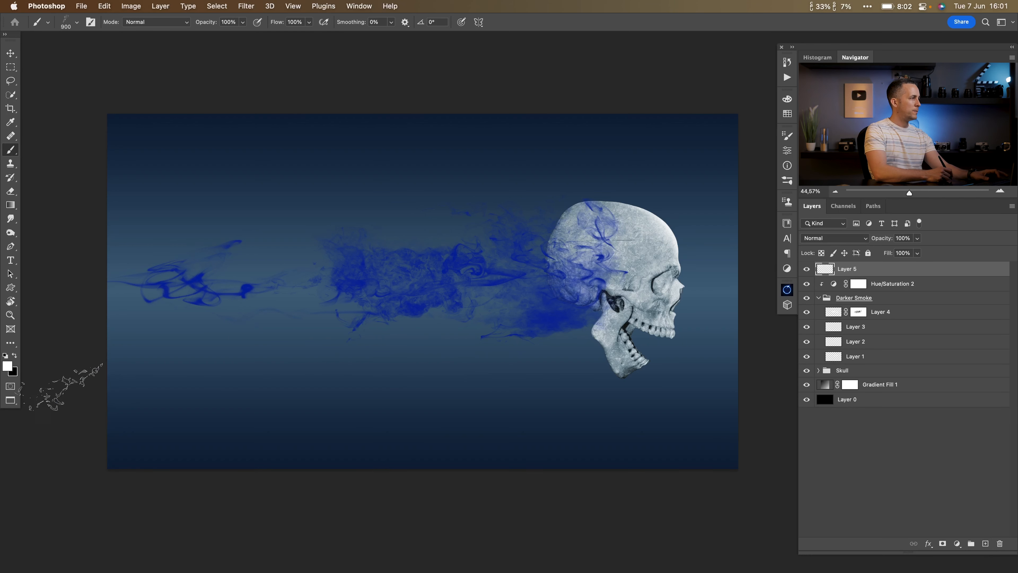
pyautogui.press('super+BackSpace')
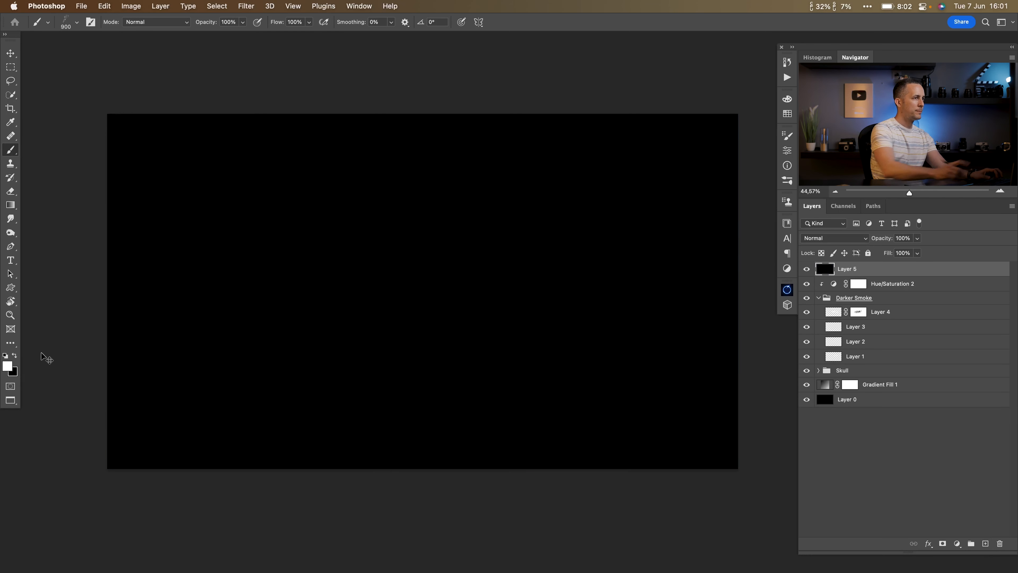
pyautogui.click(986, 542)
# Step: Add a Gradient Map adjustment above Layer 6 and rearrange its gradient to run from black at 0% to white
pyautogui.click(957, 543)
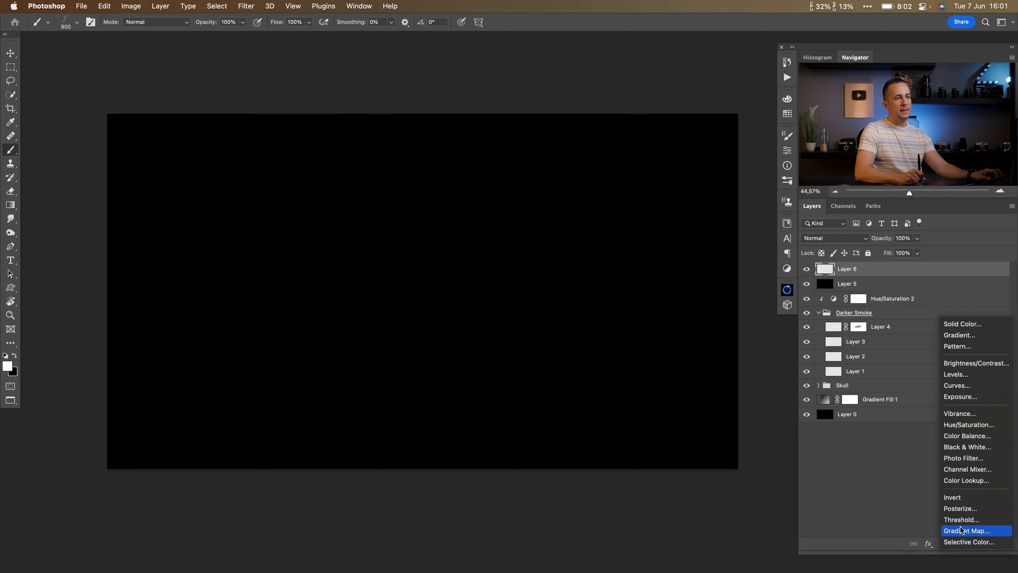
pyautogui.click(961, 533)
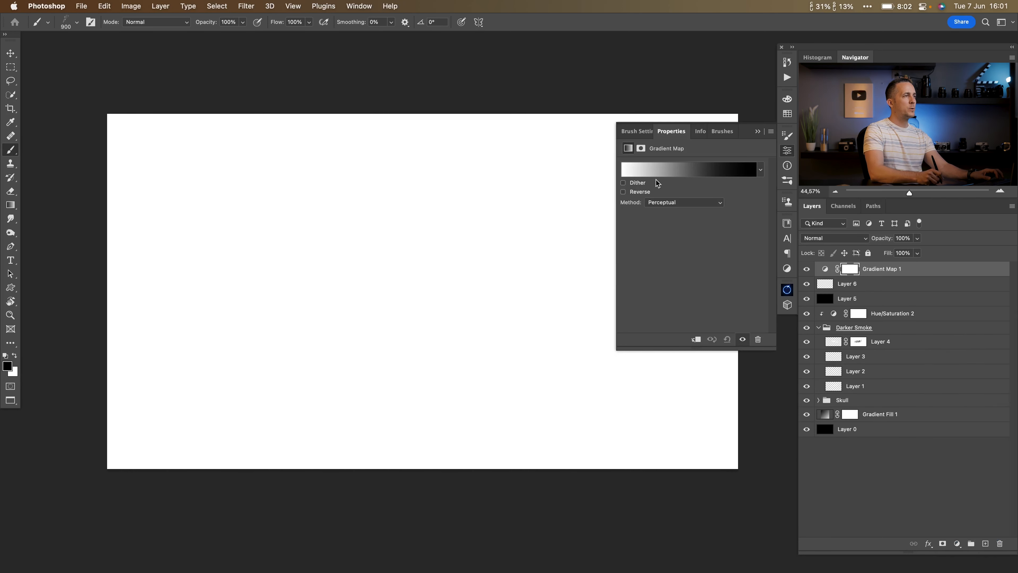
pyautogui.click(676, 171)
pyautogui.moveTo(376, 295); pyautogui.dragTo(456, 214)
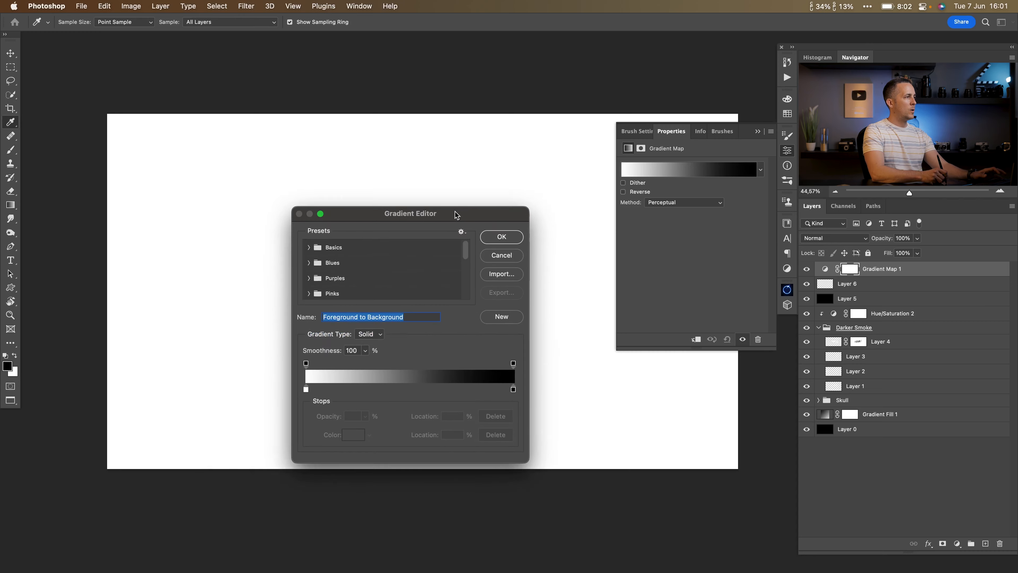
pyautogui.moveTo(512, 390)
pyautogui.mouseDown()
pyautogui.moveTo(331, 389)
pyautogui.moveTo(513, 389)
pyautogui.mouseUp()
pyautogui.moveTo(331, 390); pyautogui.dragTo(290, 385)
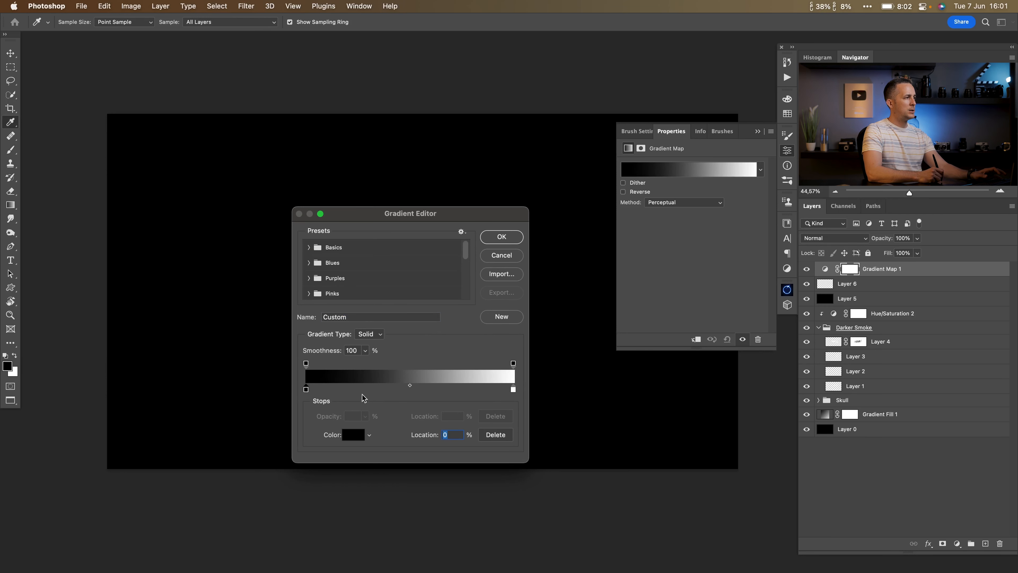
# Step: Add a gradient stop at 24% and color it dark blue 00234e
pyautogui.click(358, 388)
pyautogui.click(354, 435)
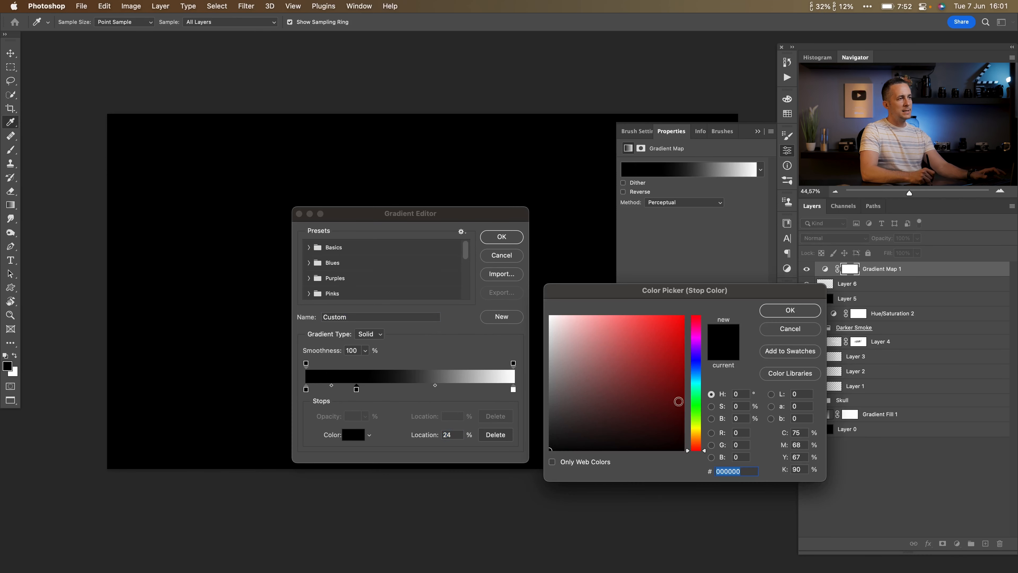
pyautogui.click(698, 369)
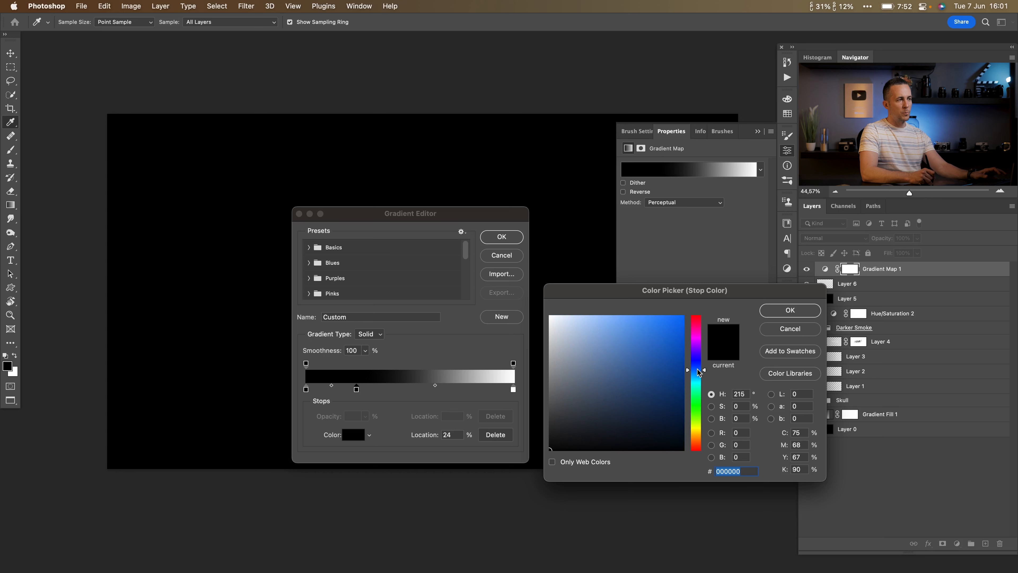
pyautogui.click(677, 405)
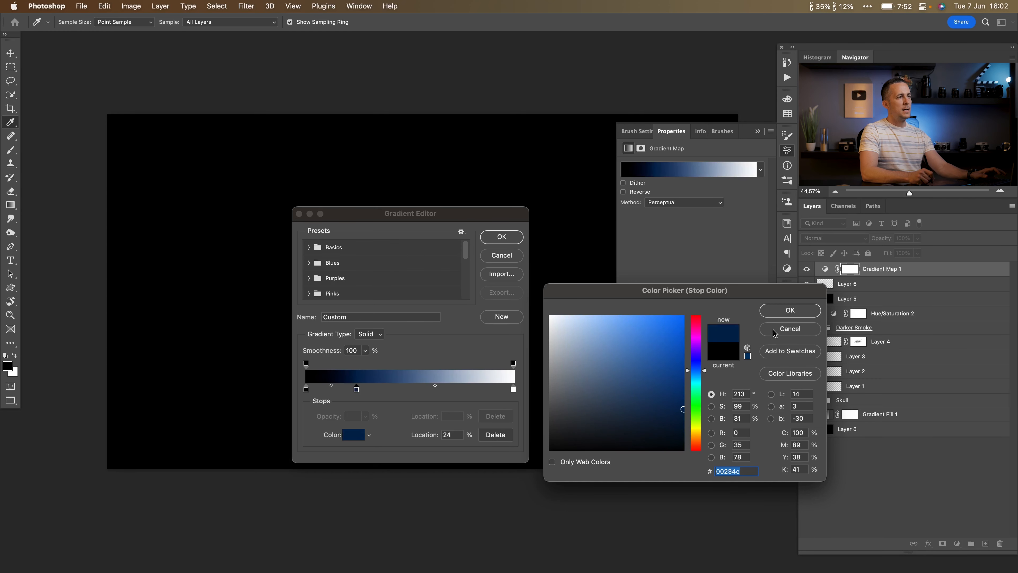
pyautogui.click(787, 314)
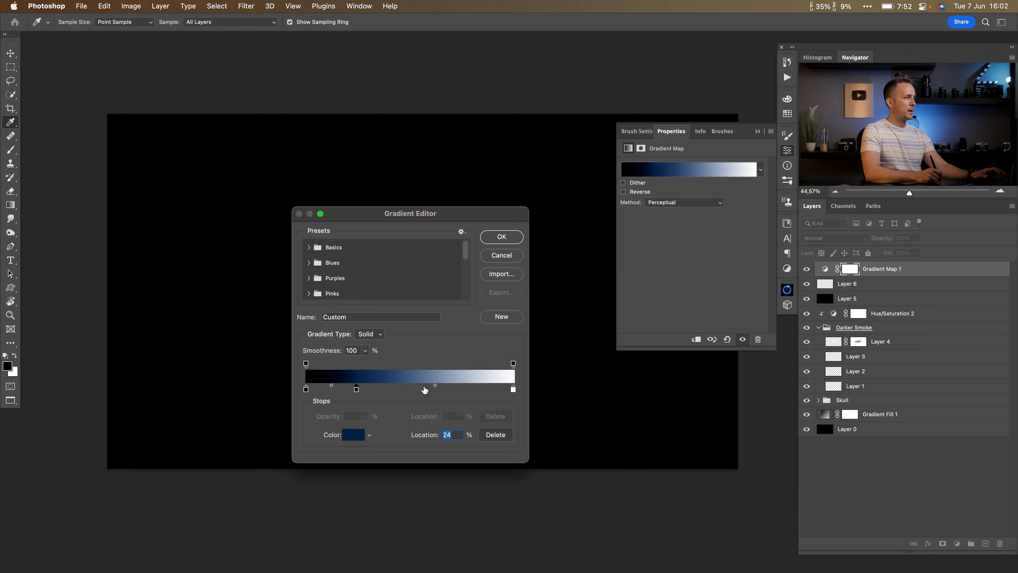
# Step: Add a gradient stop at 53% and color it a brighter, slightly cyan medium blue
pyautogui.click(417, 388)
pyautogui.click(357, 436)
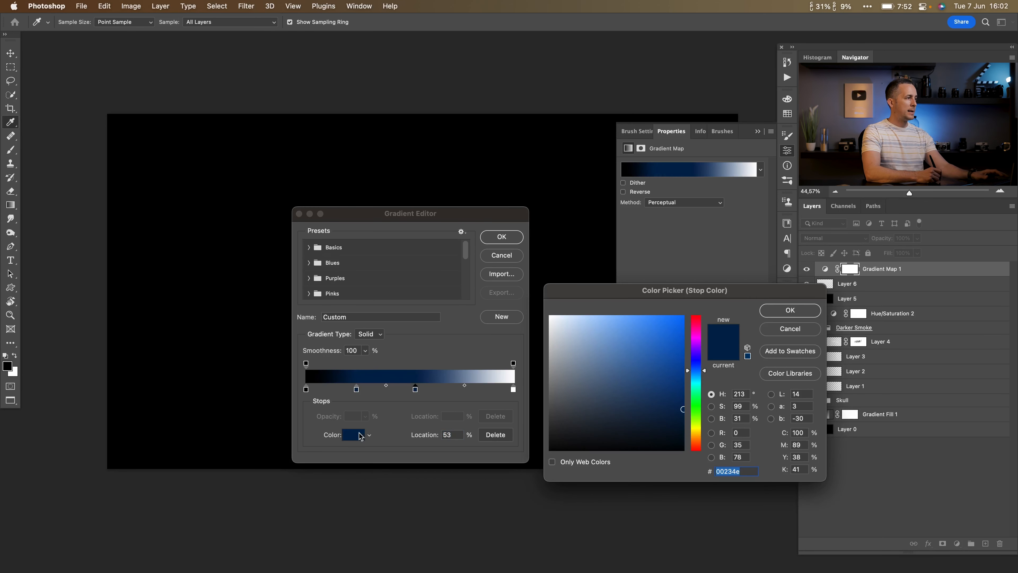
pyautogui.click(683, 358)
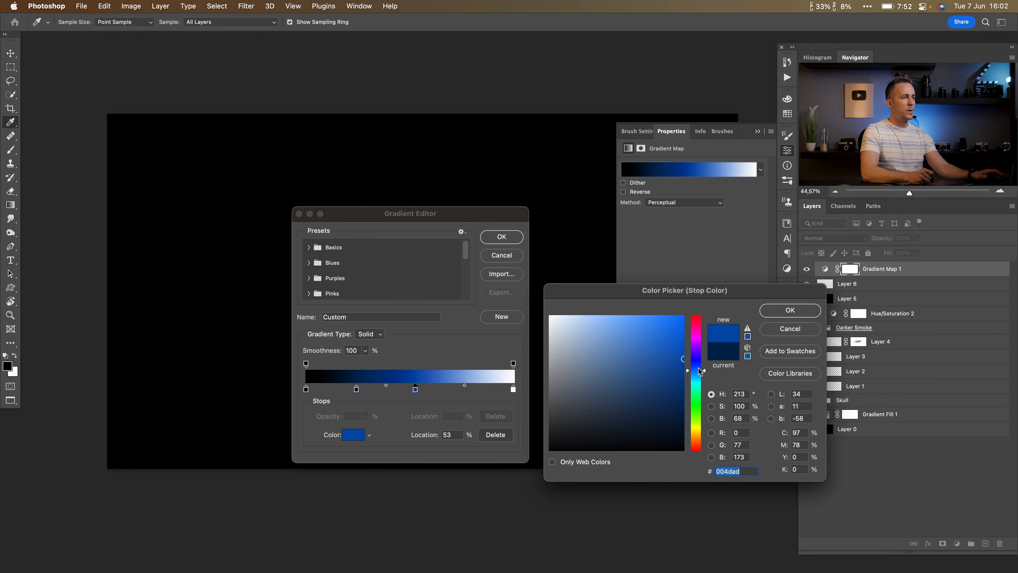
pyautogui.click(697, 377)
pyautogui.click(788, 310)
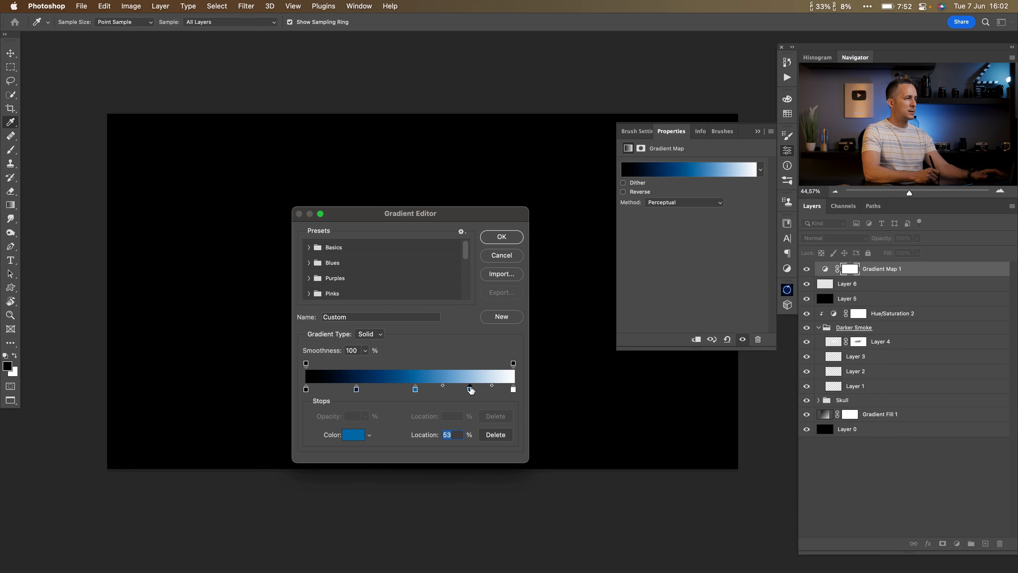
# Step: Add a gradient stop at 79% and color it light blue a2dfff
pyautogui.click(470, 389)
pyautogui.click(353, 434)
pyautogui.moveTo(617, 326); pyautogui.dragTo(602, 309)
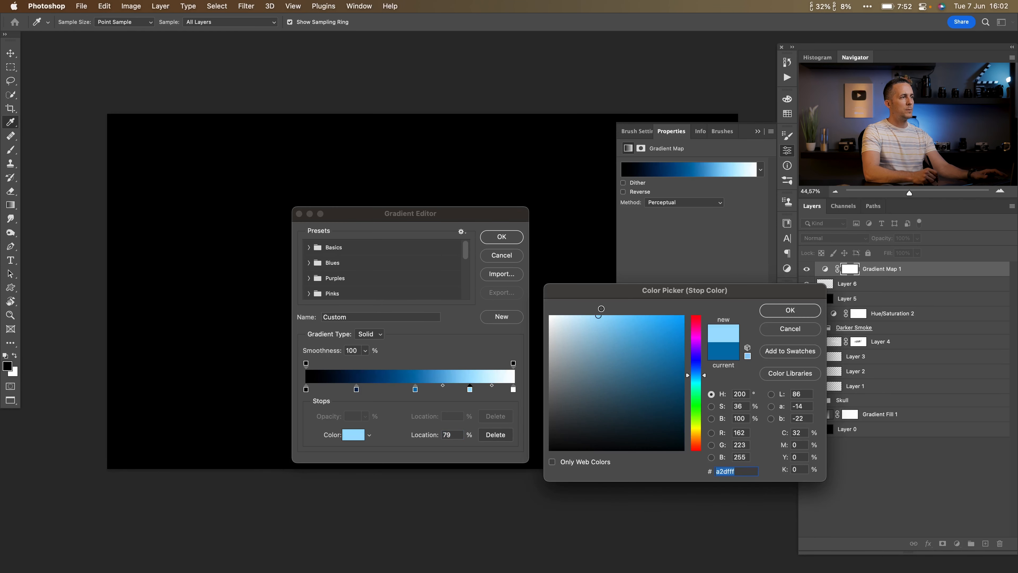
pyautogui.click(790, 310)
# Step: Shift the dark blue and medium blue stops toward the light end and accept the gradient
pyautogui.click(357, 388)
pyautogui.moveTo(358, 389); pyautogui.dragTo(431, 389)
pyautogui.click(470, 389)
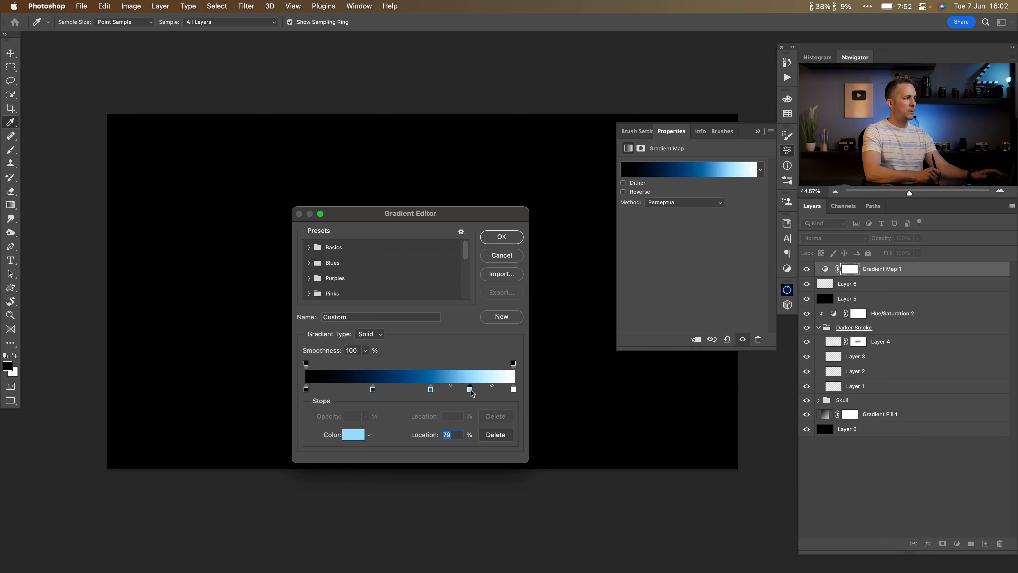
pyautogui.click(512, 236)
pyautogui.click(757, 131)
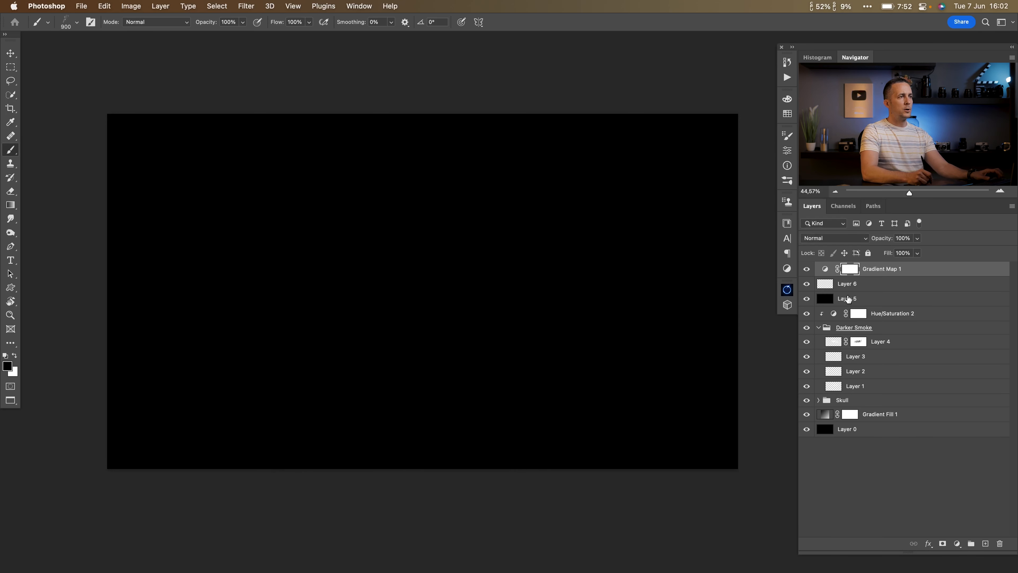
# Step: Group Gradient Map 1, Layer 6 and Layer 5, and name the group Bright Smoke
pyautogui.keyDown('shift'); pyautogui.click(829, 302); pyautogui.keyUp('shift')
pyautogui.press('super+g')
pyautogui.doubleClick(846, 268)
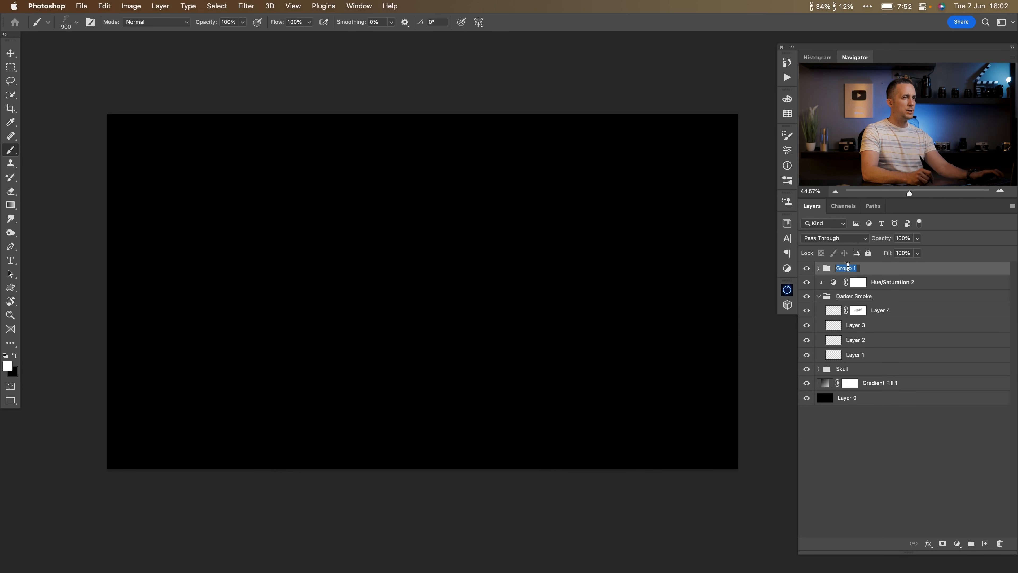
pyautogui.write('Bri')
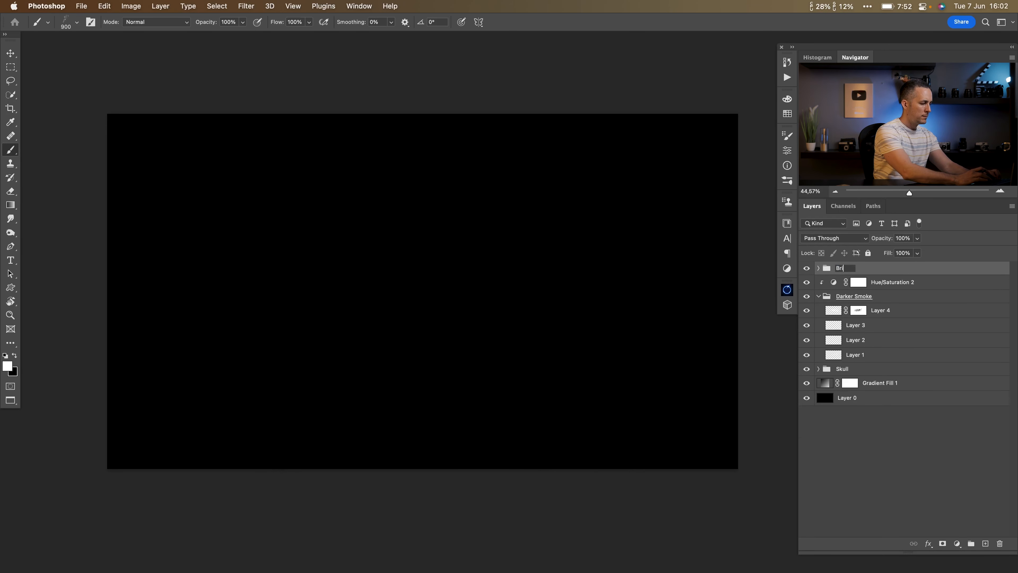
pyautogui.write('ght Smoke')
pyautogui.press('Return')
# Step: Set the Bright Smoke group's blend mode to Screen and select Layer 6 inside it
pyautogui.click(839, 244)
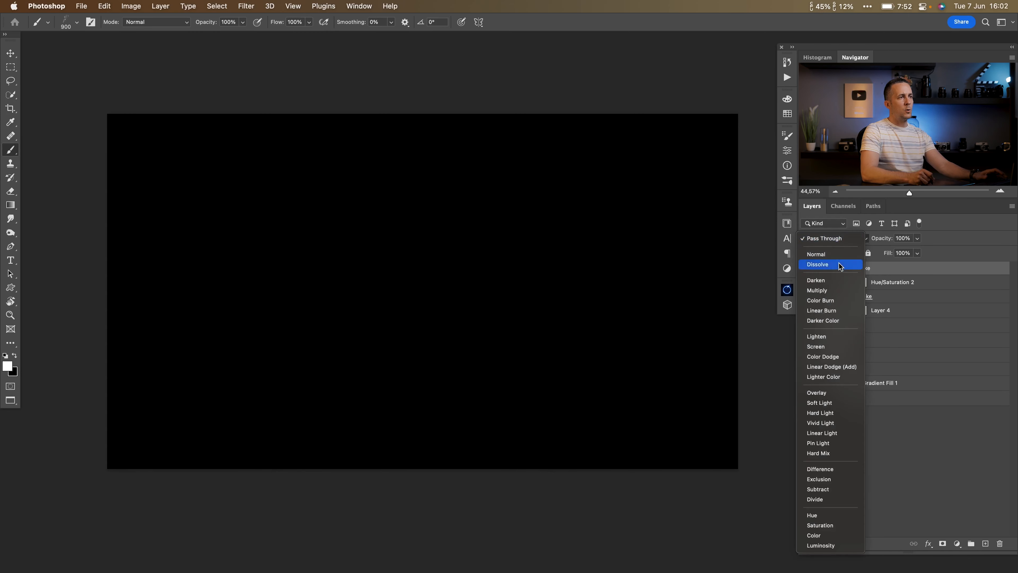
pyautogui.click(838, 346)
pyautogui.click(818, 268)
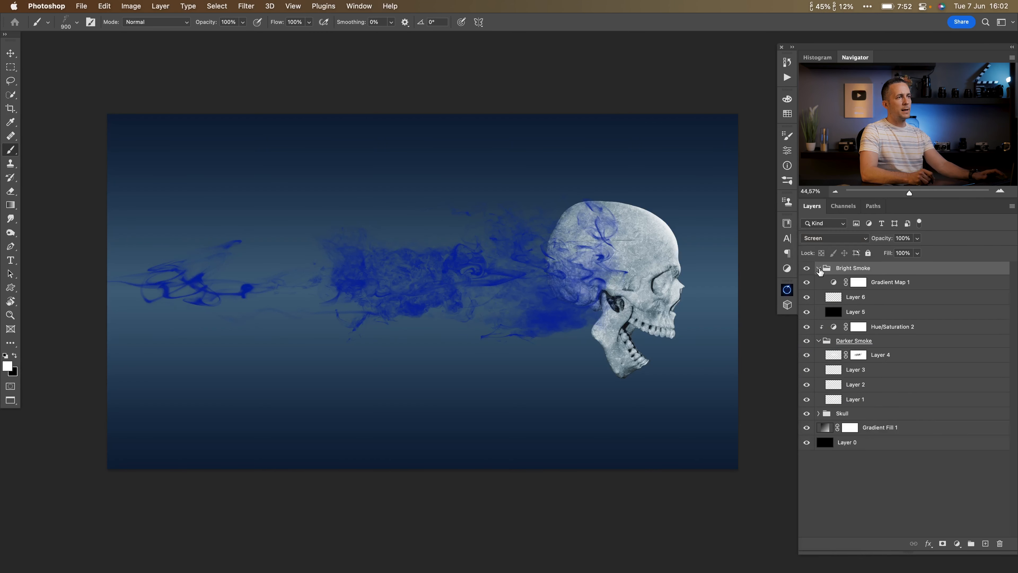
pyautogui.click(833, 301)
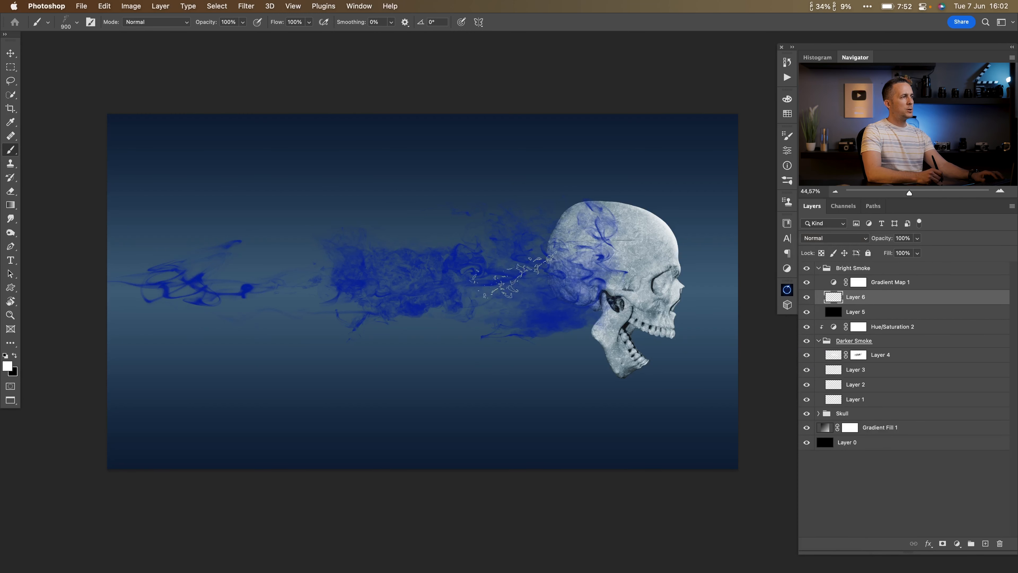
# Step: Try stamping the 2366 px Smoke 02 brush in white behind the skull on Layer 6
pyautogui.rightClick(519, 277)
pyautogui.moveTo(900, 468); pyautogui.dragTo(894, 388)
pyautogui.click(757, 341)
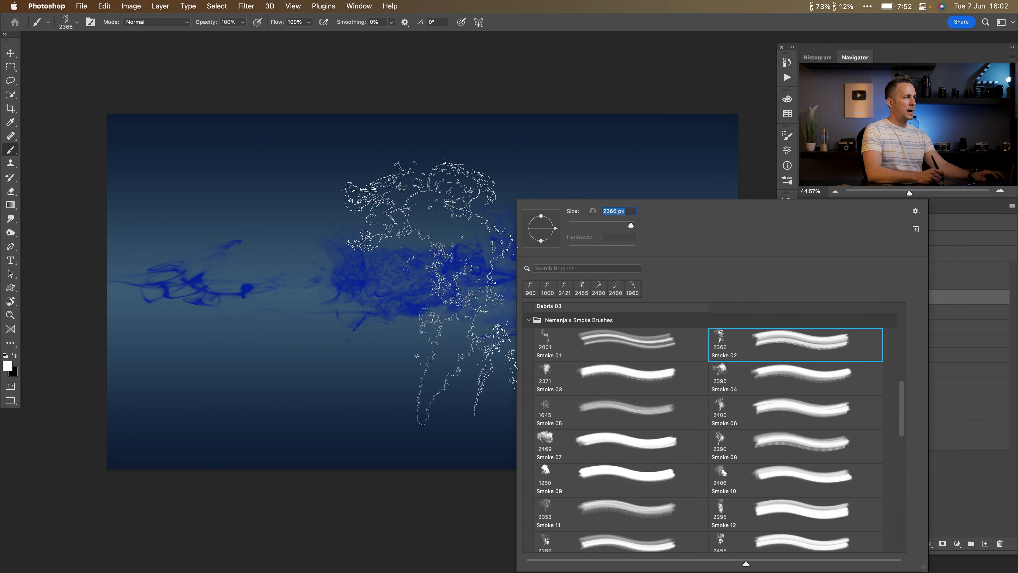
pyautogui.click(441, 292)
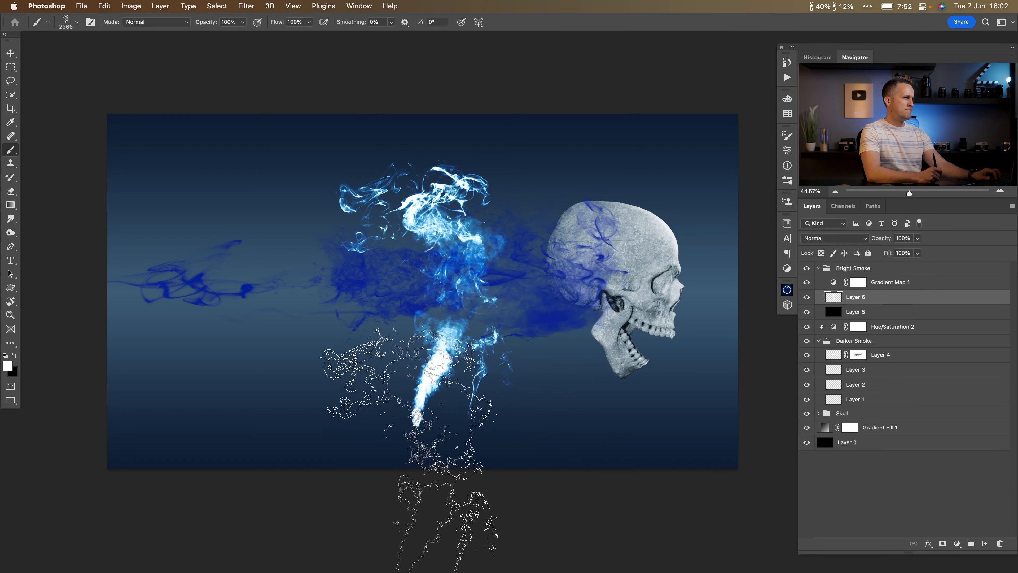
pyautogui.press('super+z')
# Step: Stamp the 2400 px Smoke 06 brush once in white over the dark smoke on Layer 6
pyautogui.rightClick(459, 345)
pyautogui.click(743, 411)
pyautogui.click(367, 311)
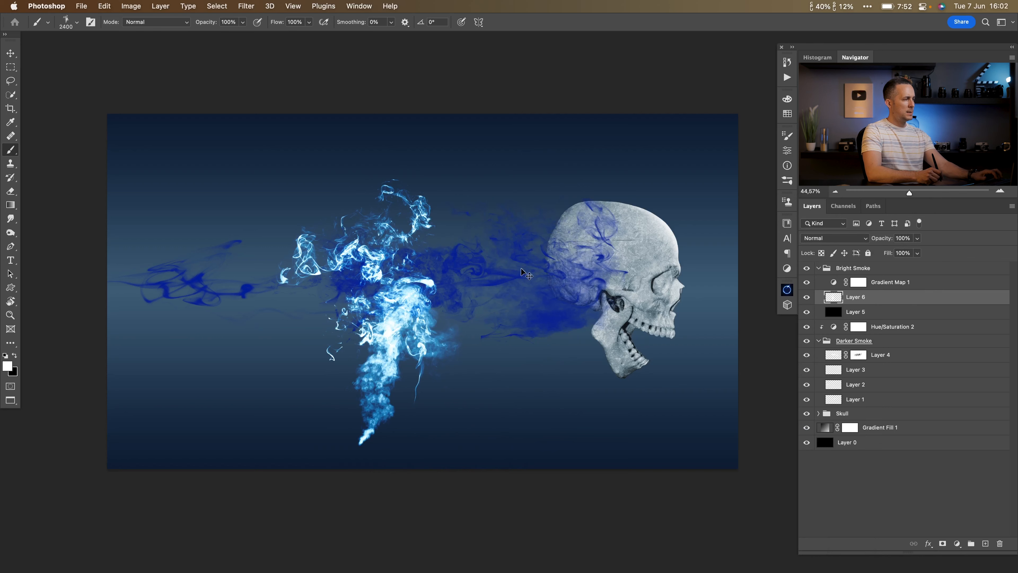
# Step: Free-transform the smoke stamp to 77.04% width, rotated 99.68°, and place it against the back of the skull
pyautogui.press('super+t')
pyautogui.moveTo(523, 166); pyautogui.dragTo(557, 393)
pyautogui.moveTo(430, 235); pyautogui.dragTo(590, 243)
pyautogui.moveTo(477, 169); pyautogui.dragTo(485, 213)
pyautogui.moveTo(612, 238); pyautogui.dragTo(637, 263)
pyautogui.moveTo(563, 275); pyautogui.dragTo(589, 276)
# Step: Warp the bright smoke so it flows horizontally along the dark trail into the back of the skull, and apply it
pyautogui.rightClick(410, 237)
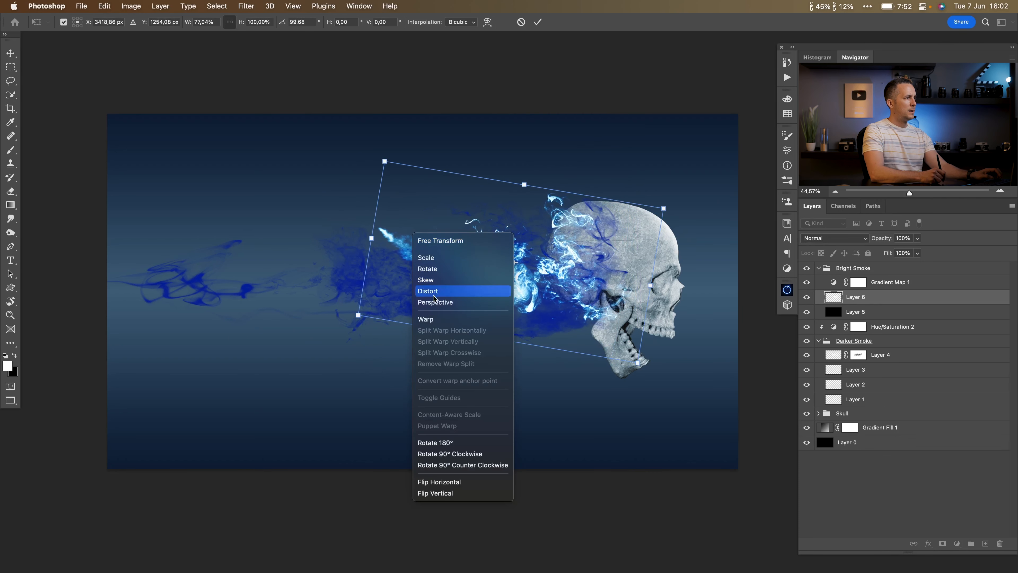
pyautogui.click(437, 321)
pyautogui.moveTo(377, 239); pyautogui.dragTo(378, 271)
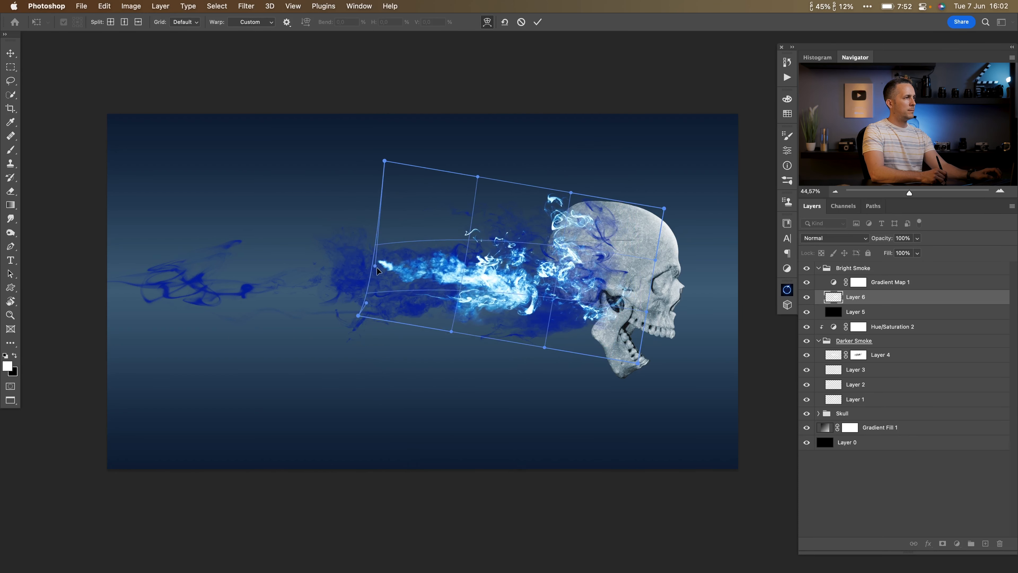
pyautogui.moveTo(501, 303); pyautogui.dragTo(504, 296)
pyautogui.moveTo(403, 270); pyautogui.dragTo(387, 283)
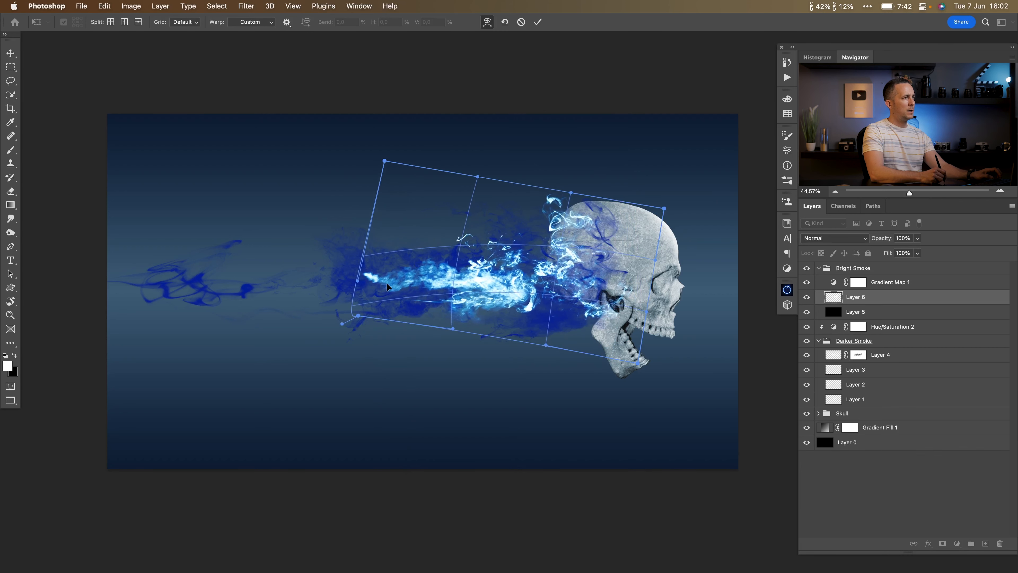
pyautogui.moveTo(534, 307); pyautogui.dragTo(541, 299)
pyautogui.moveTo(585, 272); pyautogui.dragTo(467, 311)
pyautogui.moveTo(396, 292); pyautogui.dragTo(511, 282)
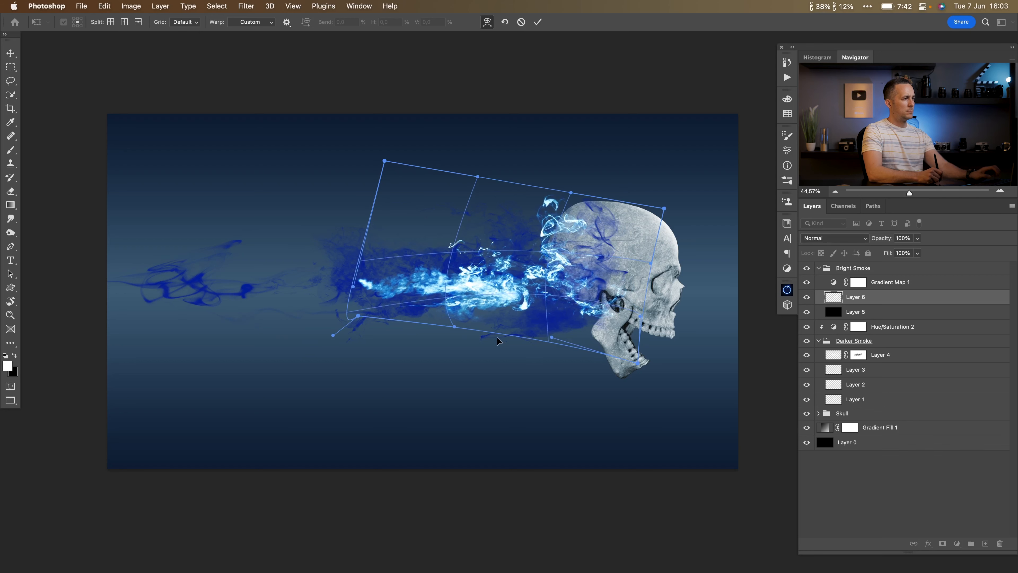
pyautogui.press('Return')
# Step: Add a layer above Layer 6 for another bright smoke stamp and transform it to extend along the trail's tail
pyautogui.press('b')
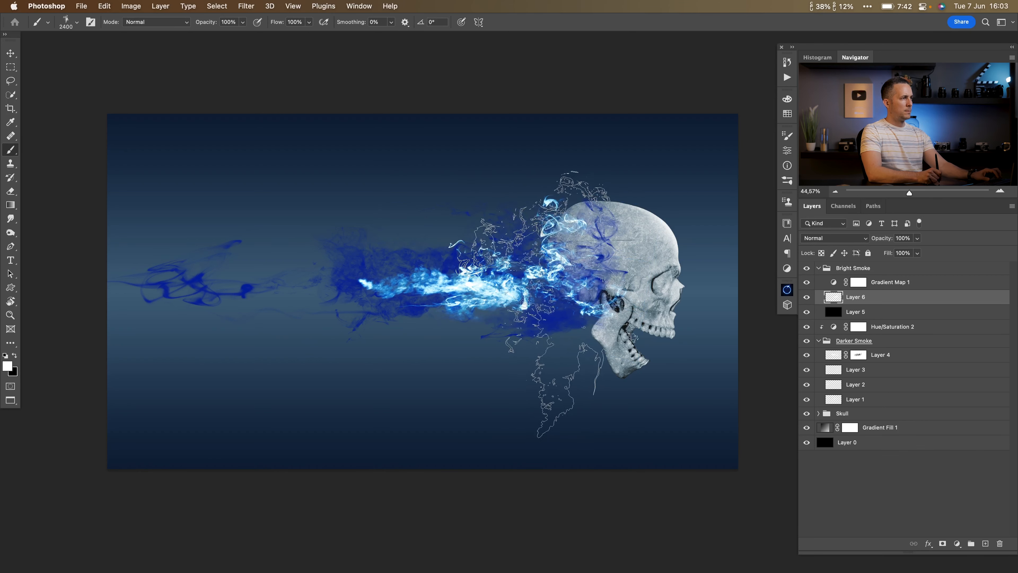
pyautogui.click(985, 543)
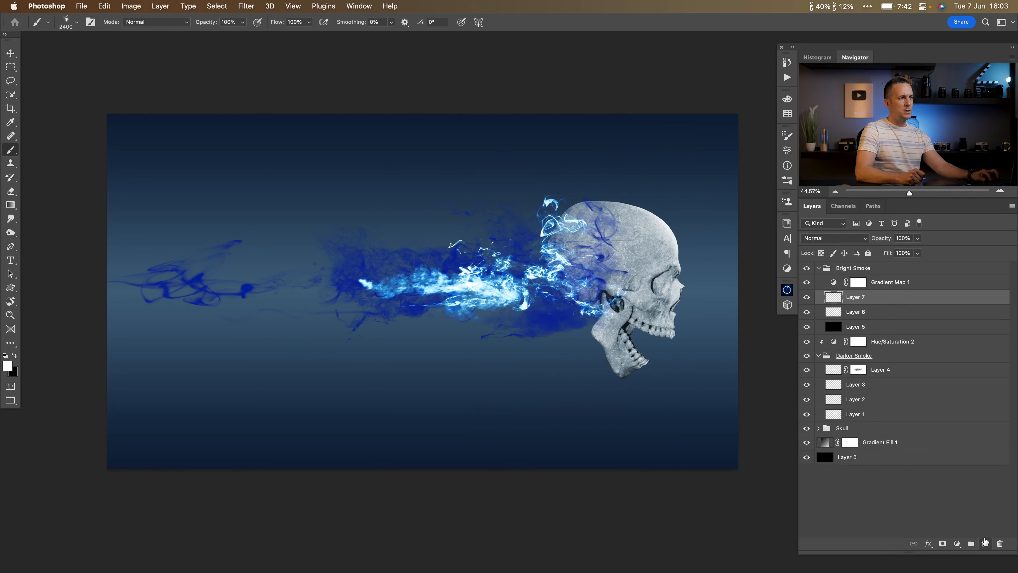
pyautogui.rightClick(499, 200)
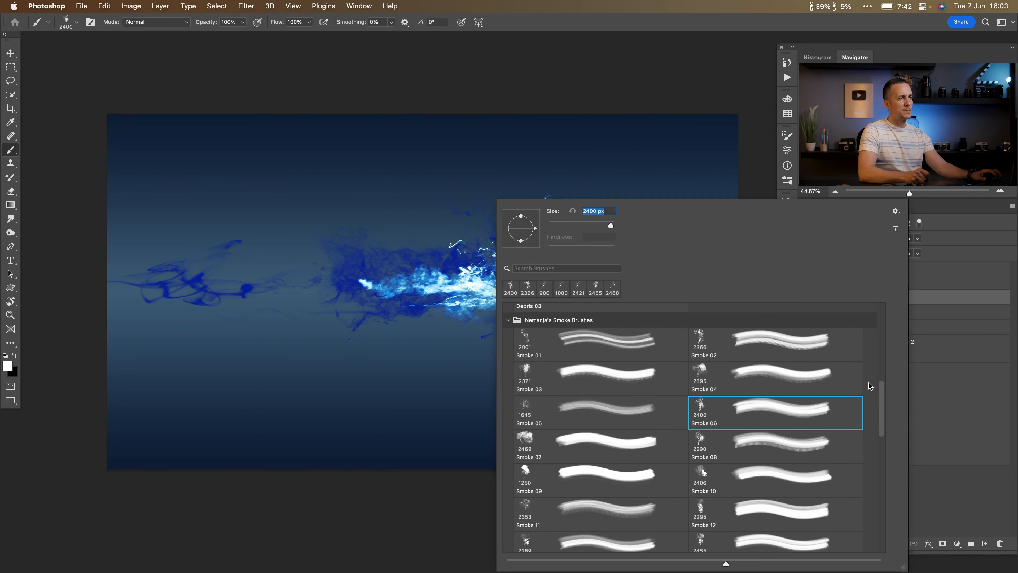
pyautogui.scroll(3, 886, 403)
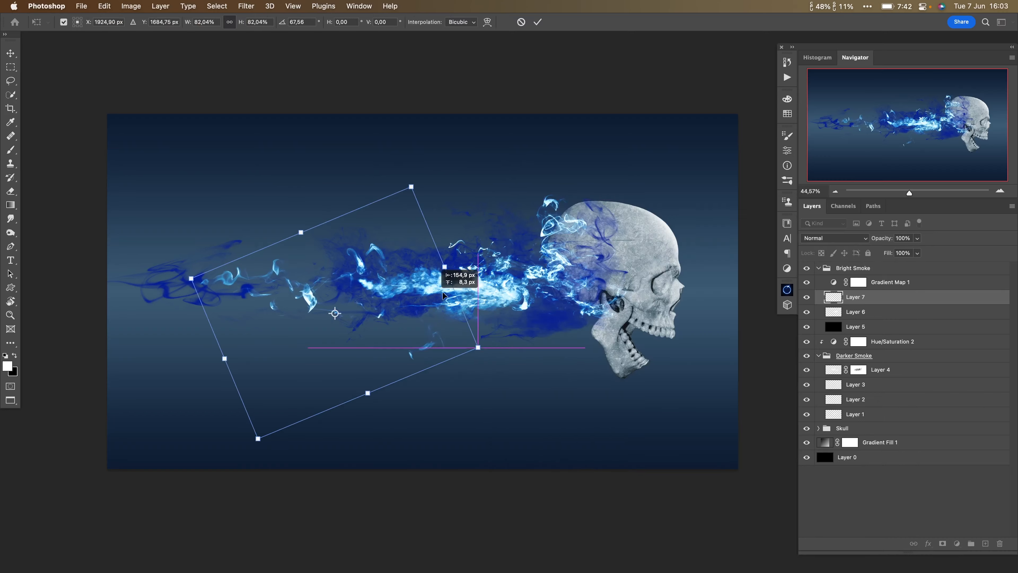
pyautogui.moveTo(413, 170); pyautogui.dragTo(497, 190)
pyautogui.press('Return')
pyautogui.moveTo(353, 276); pyautogui.dragTo(435, 262)
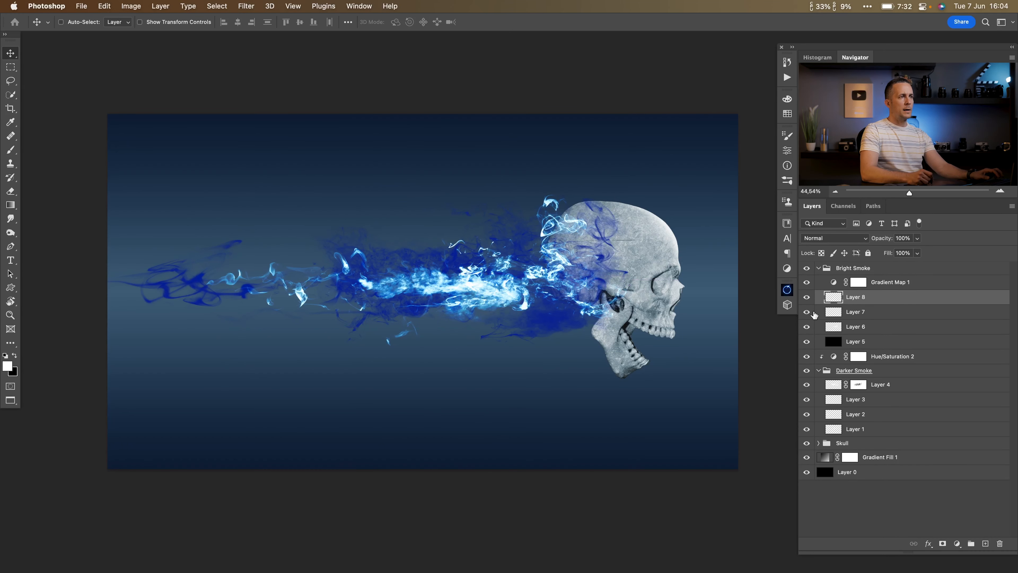
# Step: Hide and restore Layer 7 to check its smoke, and add a layer mask to Layer 6
pyautogui.click(808, 312)
pyautogui.click(807, 312)
pyautogui.click(833, 327)
pyautogui.click(942, 543)
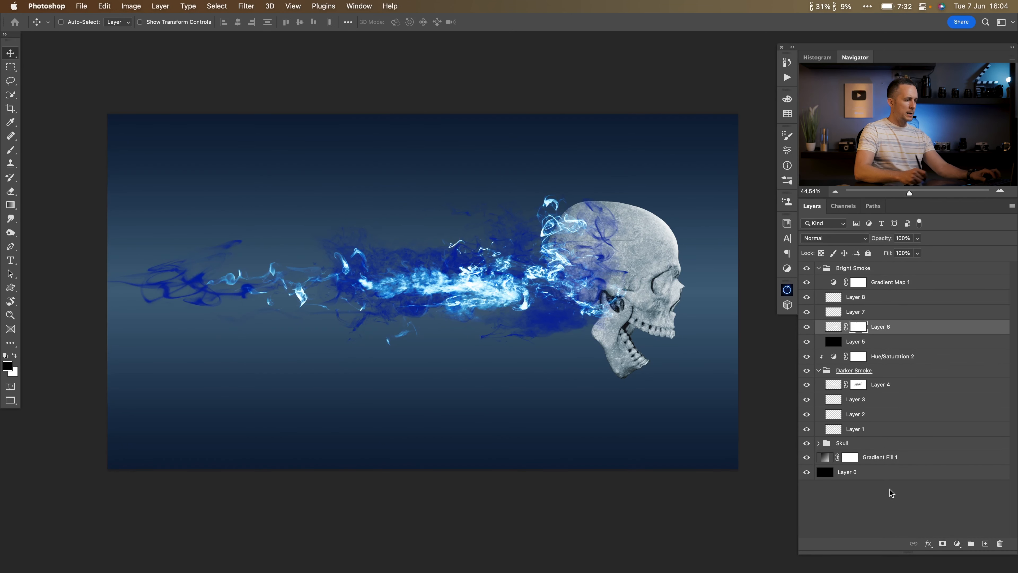
# Step: Choose the Smoke 20a brush at 1600 px with black for masking the Layer 6 smoke
pyautogui.press('b')
pyautogui.press('x')
pyautogui.rightClick(487, 287)
pyautogui.scroll(-2, 870, 491)
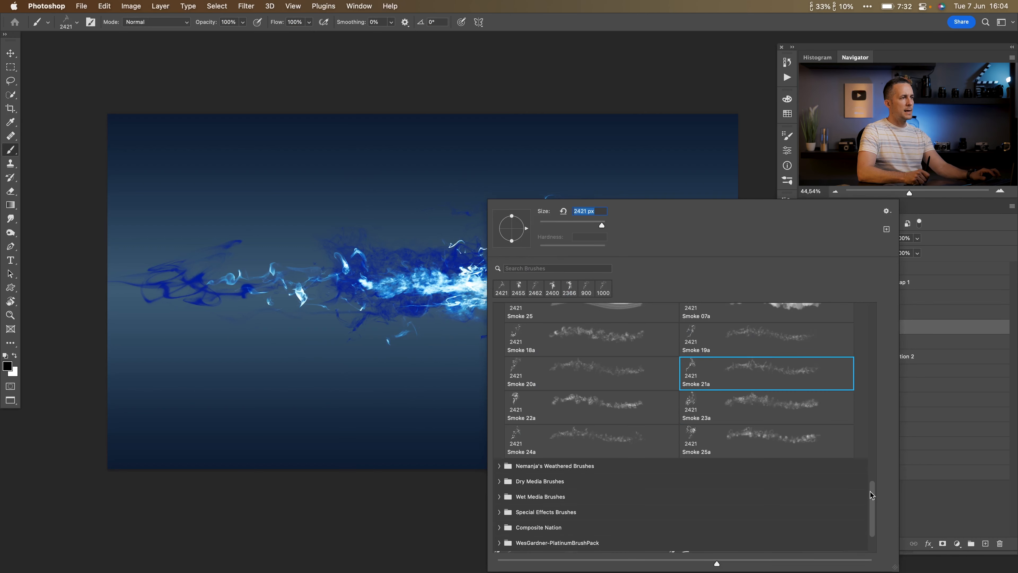
pyautogui.click(612, 420)
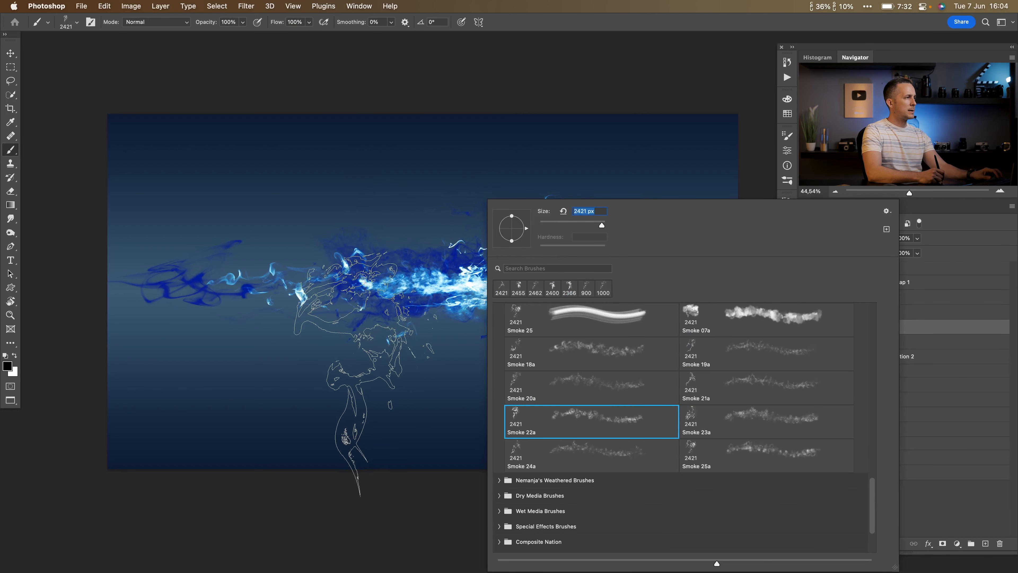
pyautogui.click(581, 388)
pyautogui.write('1600')
pyautogui.press('Return')
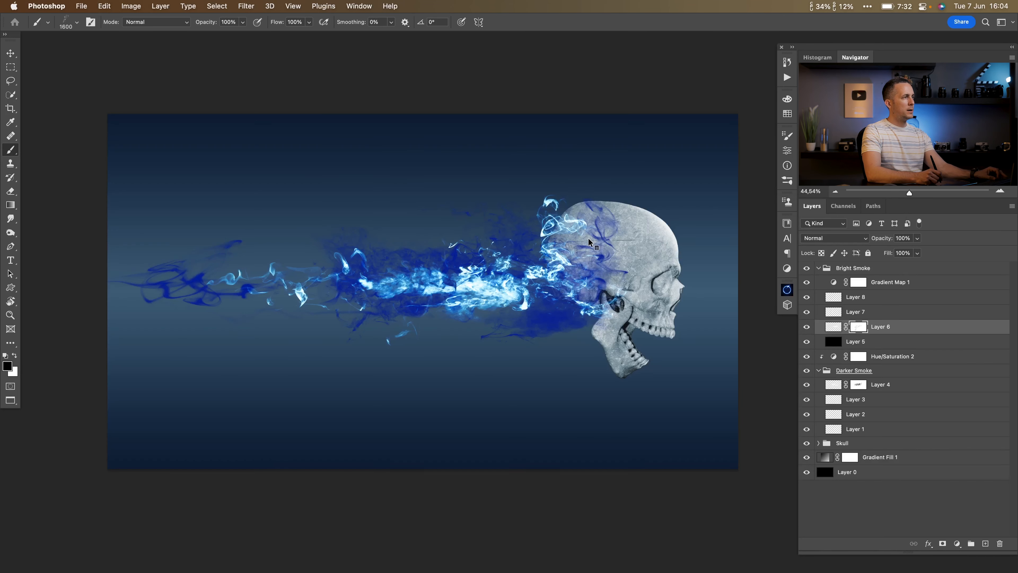
# Step: Set the brush's Transfer opacity jitter control to Pen Pressure
pyautogui.click(787, 136)
pyautogui.click(612, 228)
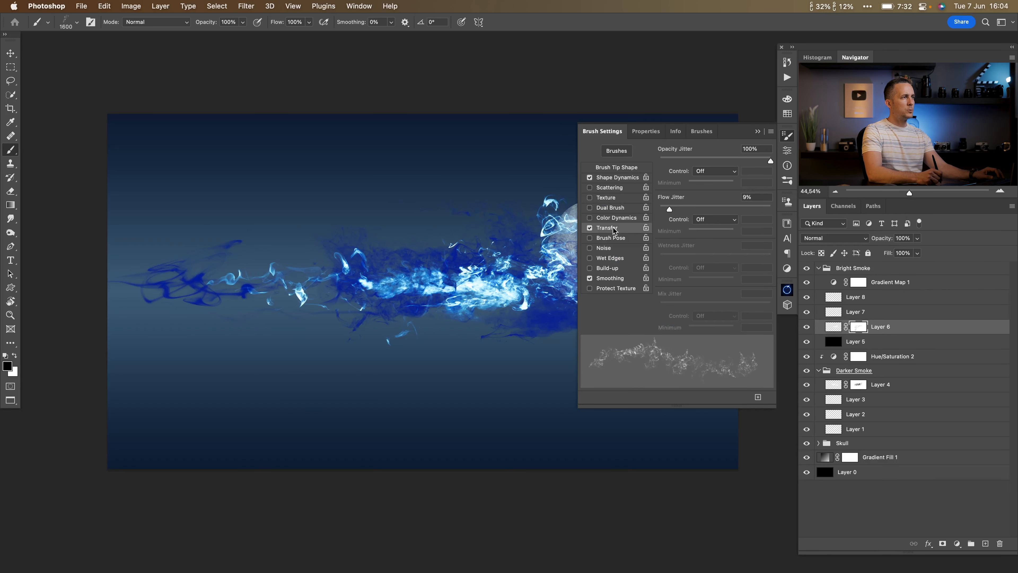
pyautogui.click(697, 175)
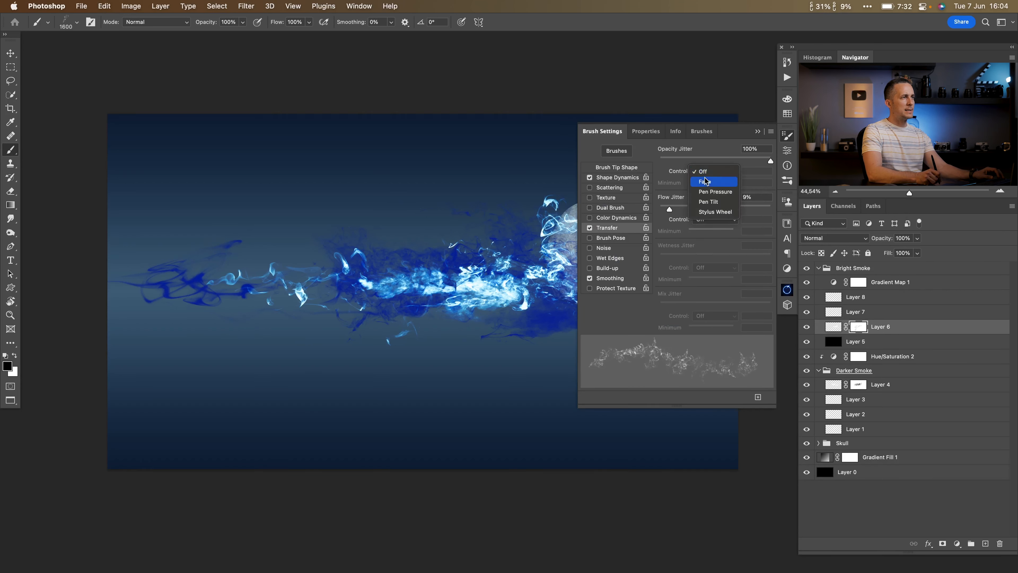
pyautogui.click(714, 195)
# Step: Paint black on Layer 6's mask to thin the dense smoke behind the skull, and lower the brush opacity to 59%
pyautogui.moveTo(500, 315)
pyautogui.mouseDown()
pyautogui.moveTo(460, 296)
pyautogui.moveTo(509, 284)
pyautogui.moveTo(475, 282)
pyautogui.moveTo(498, 280)
pyautogui.mouseUp()
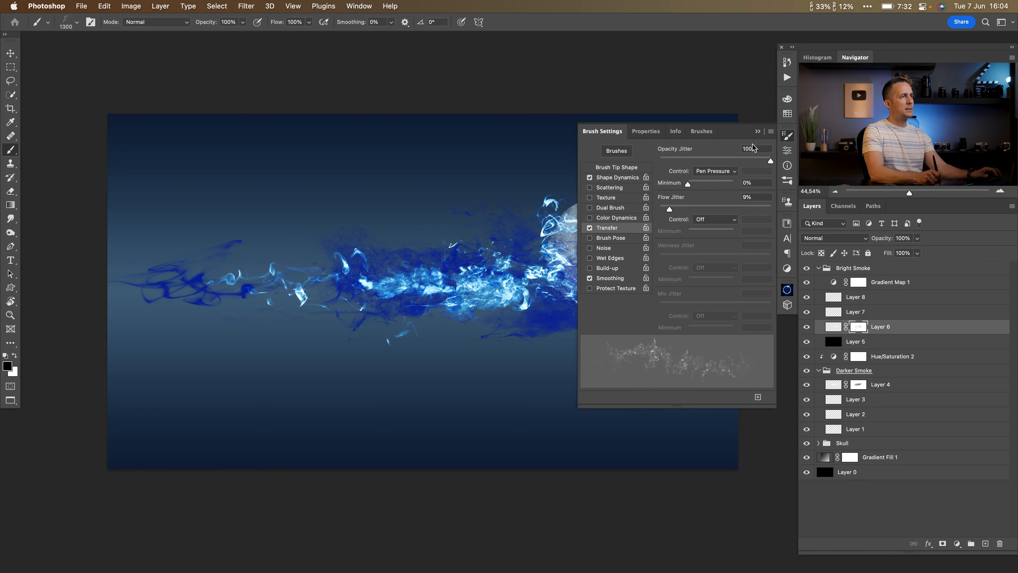
pyautogui.click(758, 131)
pyautogui.moveTo(208, 23); pyautogui.dragTo(191, 30)
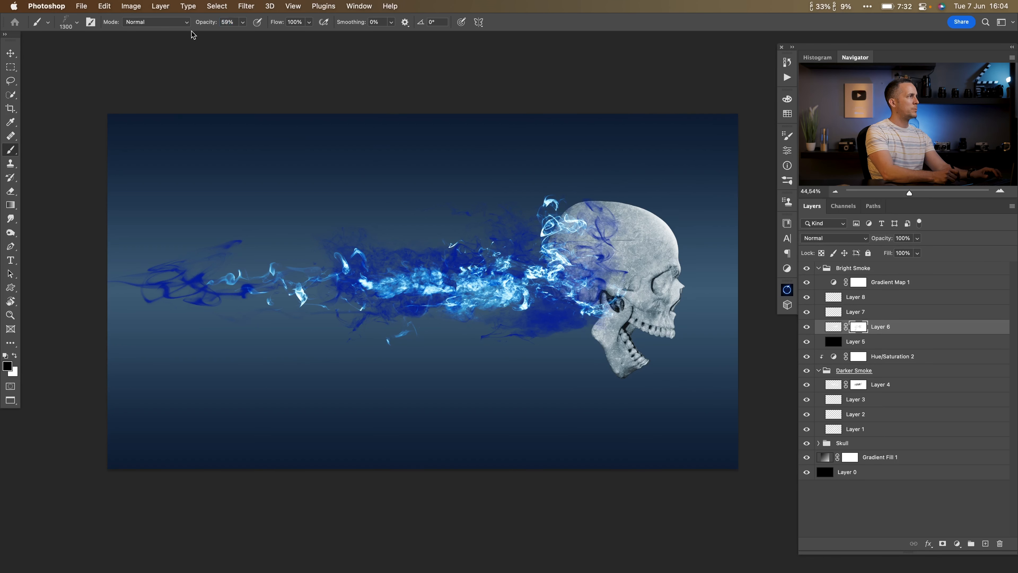
# Step: Reduce the brush to 1100 px and add an empty layer above Layer 8 in the Bright Smoke group
pyautogui.press('[')
pyautogui.press('[')
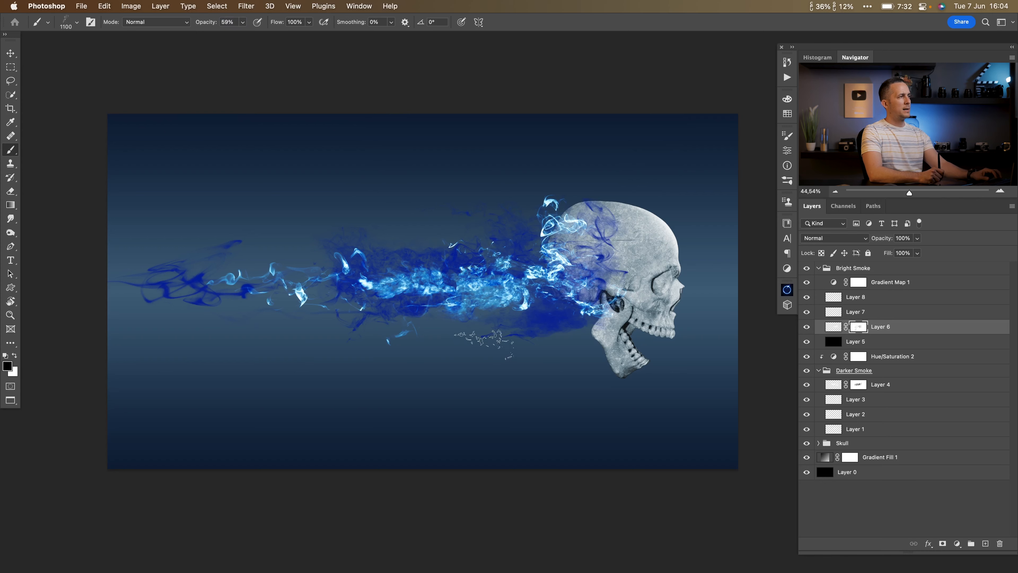
pyautogui.moveTo(609, 257); pyautogui.dragTo(821, 259)
pyautogui.click(819, 269)
pyautogui.moveTo(624, 282); pyautogui.dragTo(581, 310)
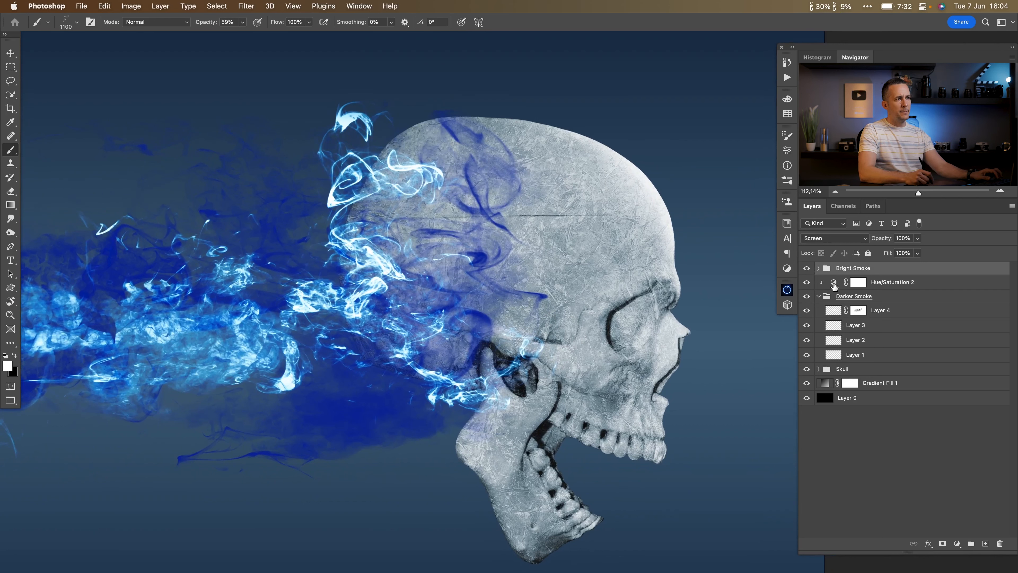
pyautogui.click(818, 268)
pyautogui.click(855, 296)
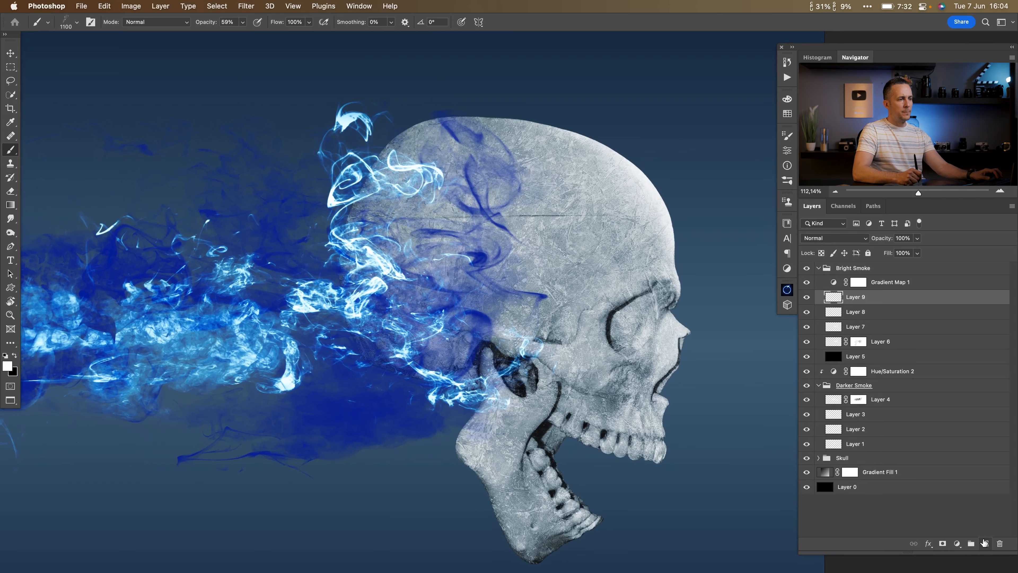
pyautogui.press('l')
pyautogui.scroll(3, 516, 345)
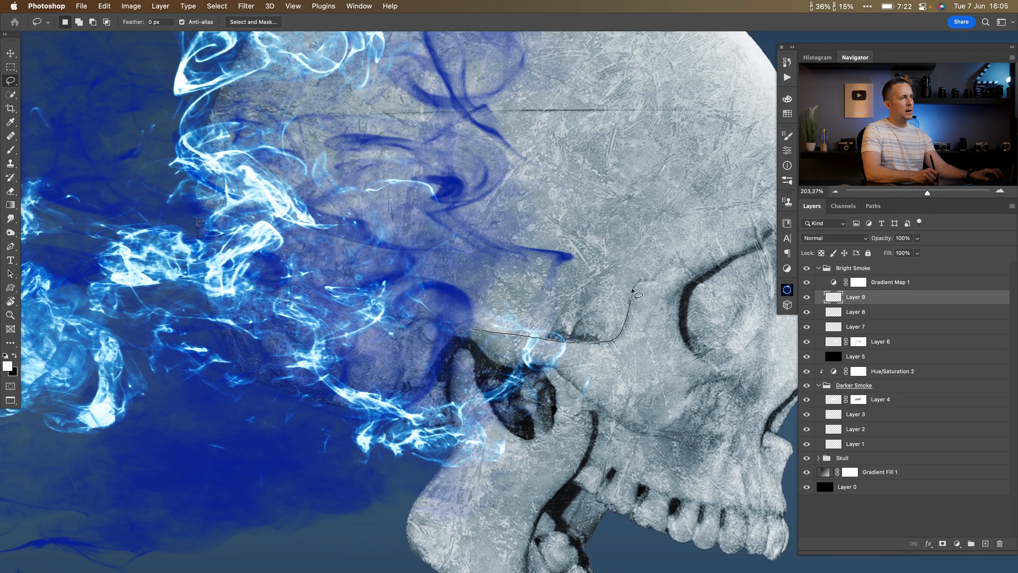
pyautogui.moveTo(728, 241)
pyautogui.mouseDown()
pyautogui.moveTo(746, 232)
pyautogui.moveTo(593, 371)
pyautogui.moveTo(611, 350)
pyautogui.moveTo(584, 265)
pyautogui.moveTo(519, 228)
pyautogui.moveTo(412, 218)
pyautogui.moveTo(224, 224)
pyautogui.moveTo(34, 243)
pyautogui.moveTo(59, 429)
pyautogui.moveTo(327, 466)
pyautogui.mouseUp()
pyautogui.moveTo(382, 444)
pyautogui.mouseDown()
pyautogui.moveTo(428, 305)
pyautogui.moveTo(454, 287)
pyautogui.mouseUp()
pyautogui.moveTo(501, 321); pyautogui.dragTo(396, 315)
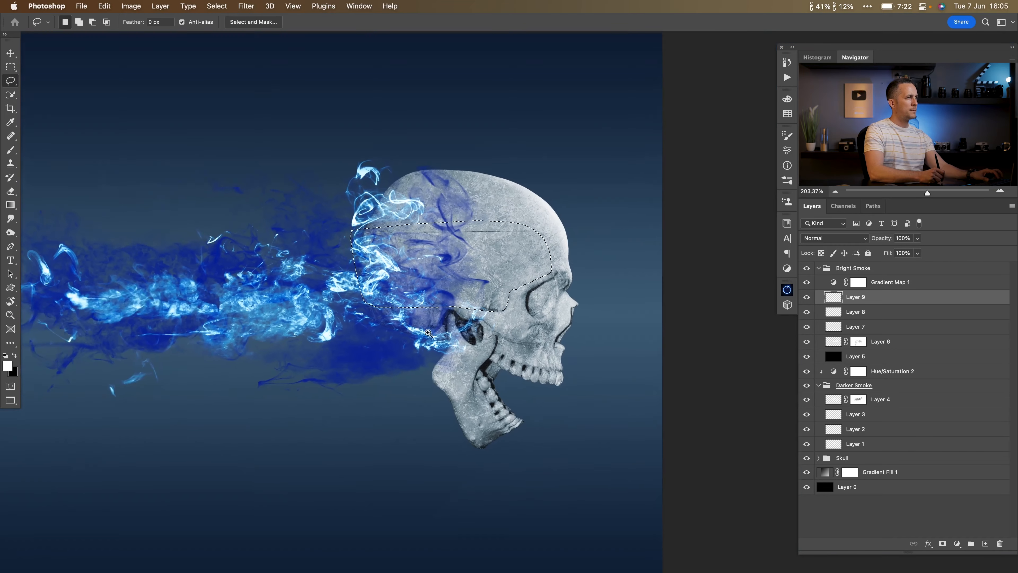
pyautogui.moveTo(553, 338); pyautogui.dragTo(608, 331)
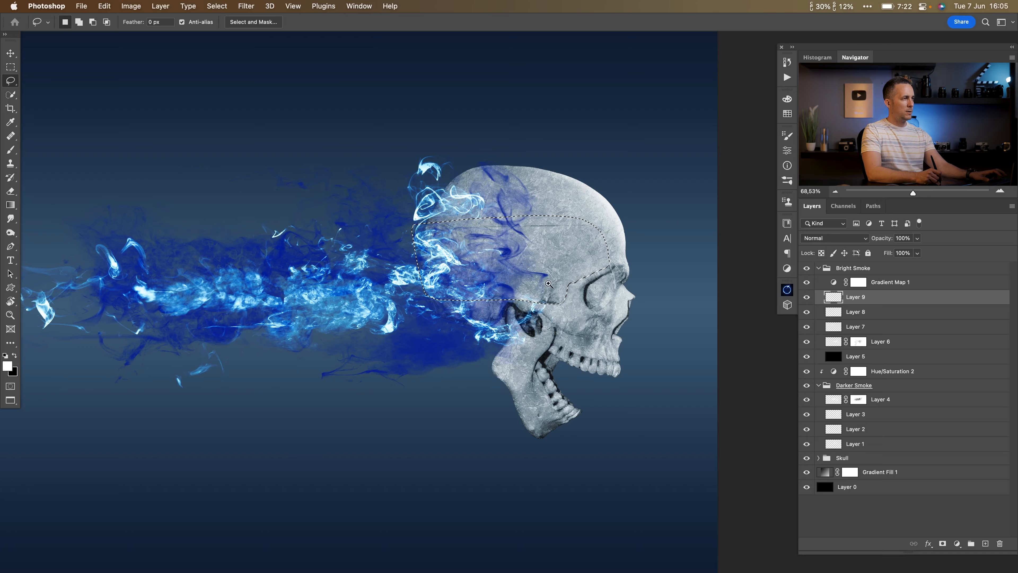
pyautogui.scroll(3, 583, 277)
pyautogui.moveTo(584, 280); pyautogui.dragTo(553, 298)
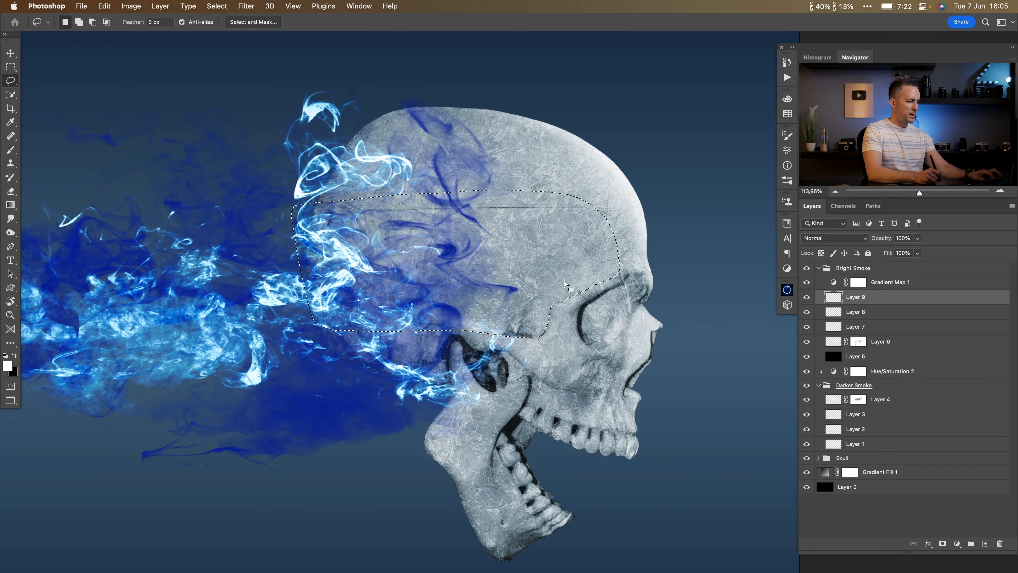
pyautogui.press('super+d')
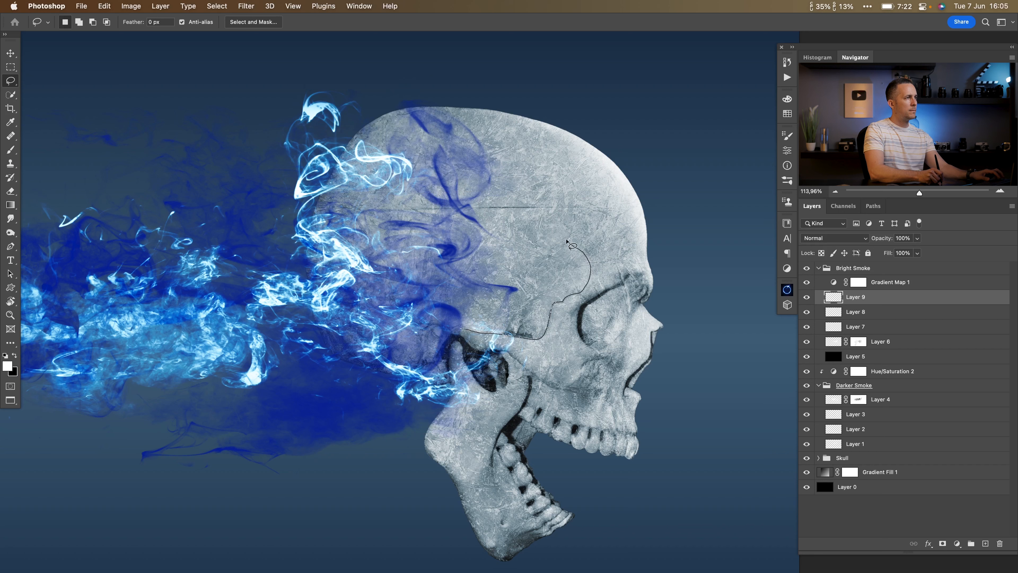
# Step: Draw a freehand lasso selection around the skull's temple, subtracting along its upper edge and adding back along the front curve
pyautogui.moveTo(549, 211)
pyautogui.mouseDown()
pyautogui.moveTo(447, 190)
pyautogui.moveTo(272, 196)
pyautogui.moveTo(224, 208)
pyautogui.moveTo(233, 303)
pyautogui.moveTo(431, 336)
pyautogui.mouseUp()
pyautogui.press('alt')
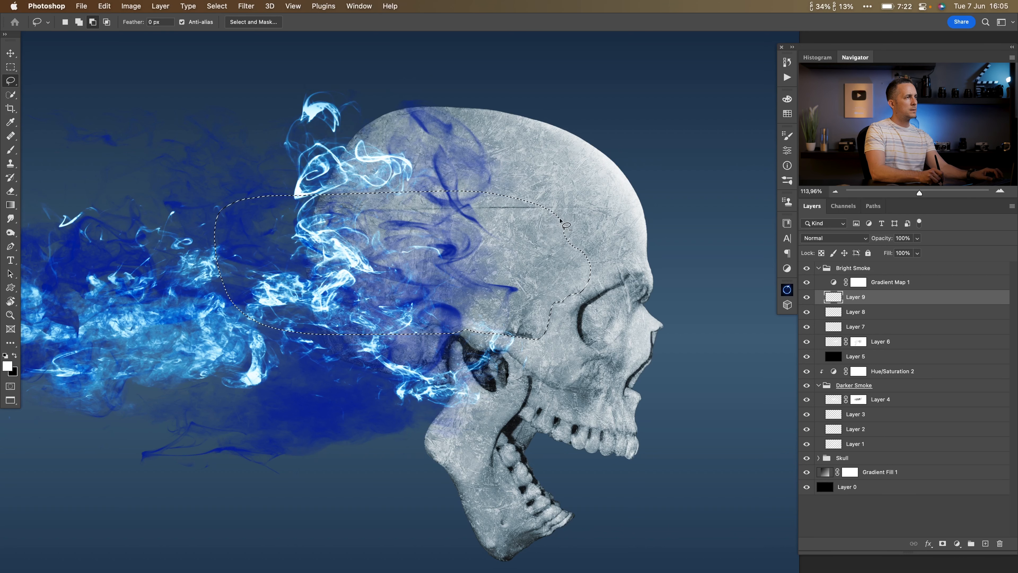
pyautogui.moveTo(462, 201)
pyautogui.mouseDown()
pyautogui.moveTo(542, 179)
pyautogui.moveTo(562, 213)
pyautogui.mouseUp()
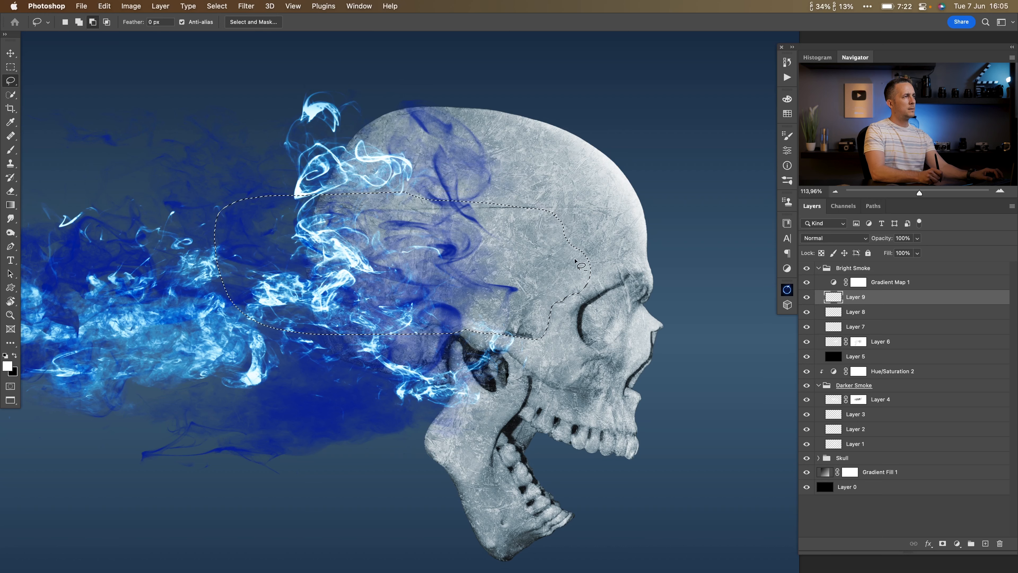
pyautogui.scroll(-3, 564, 268)
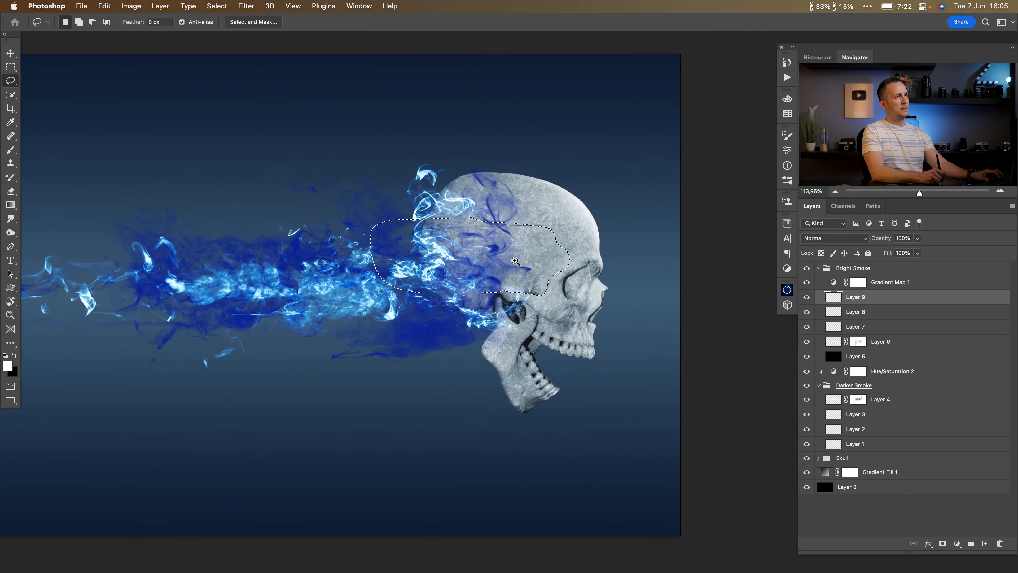
pyautogui.scroll(5, 578, 266)
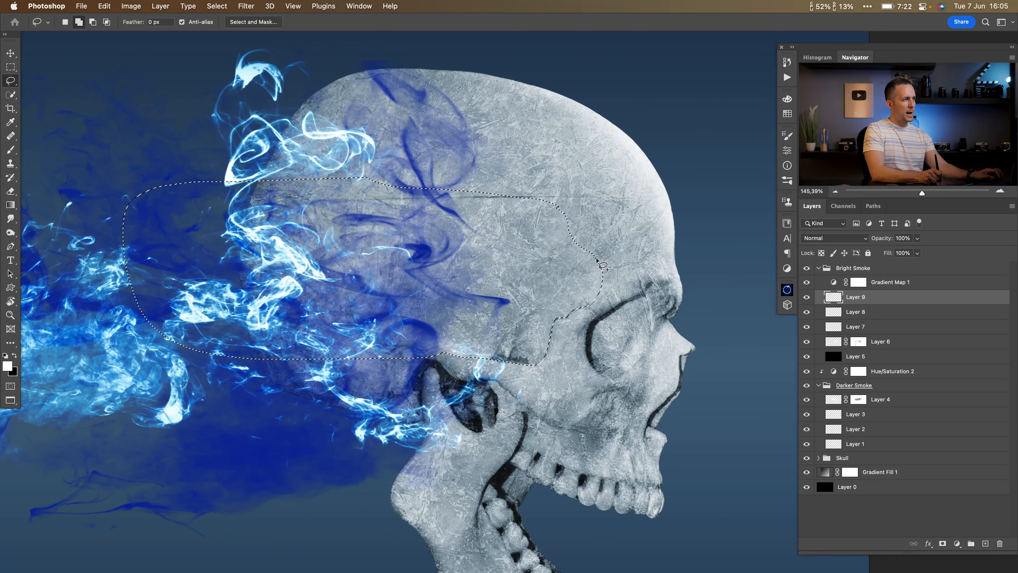
pyautogui.press('shift')
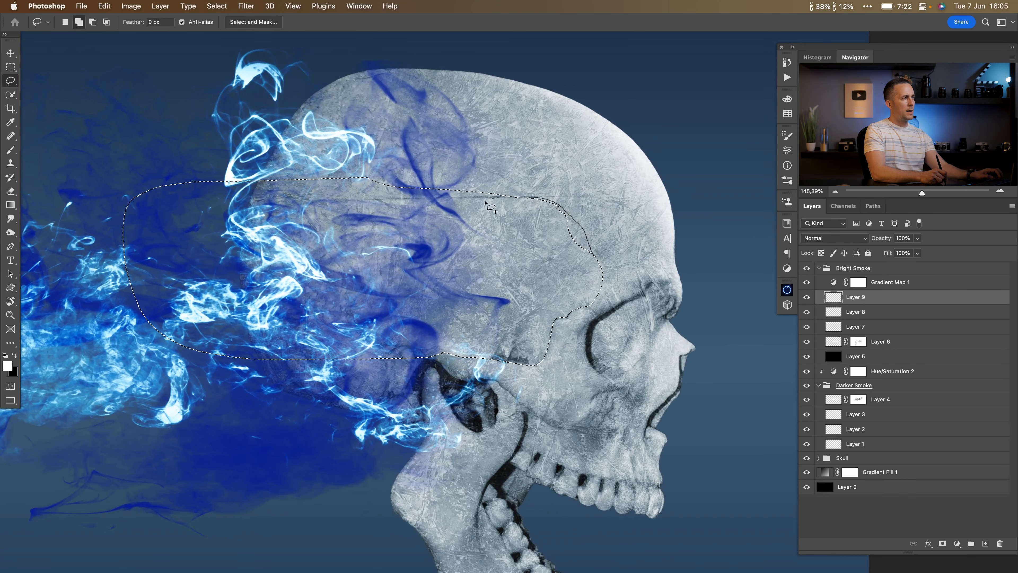
pyautogui.scroll(-4, 546, 265)
pyautogui.scroll(2, 546, 265)
pyautogui.scroll(-1, 546, 266)
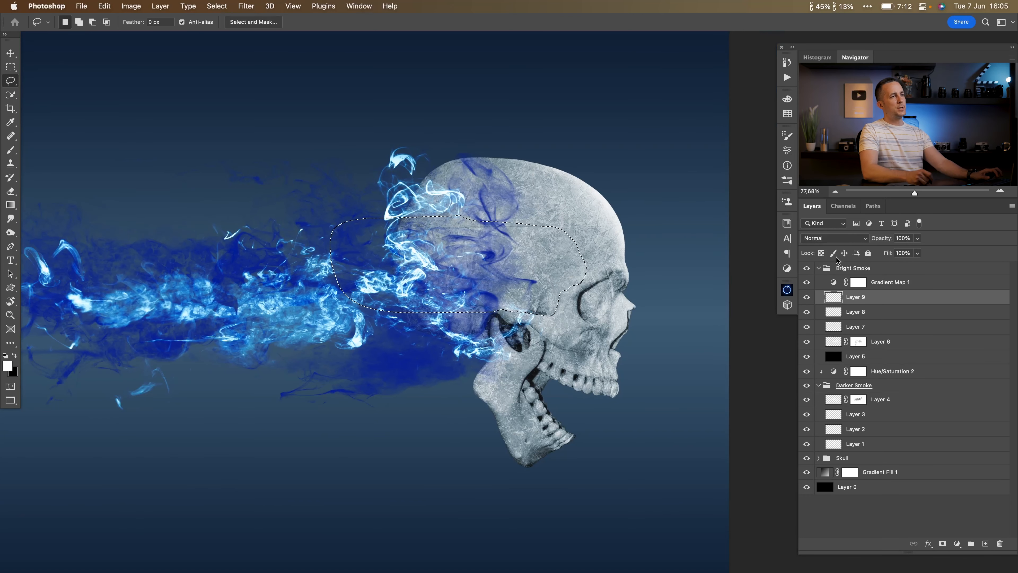
# Step: Choose the Smoke 07a brush for painting on Layer 9 and undo the first dab in the temple selection
pyautogui.press('b')
pyautogui.rightClick(470, 276)
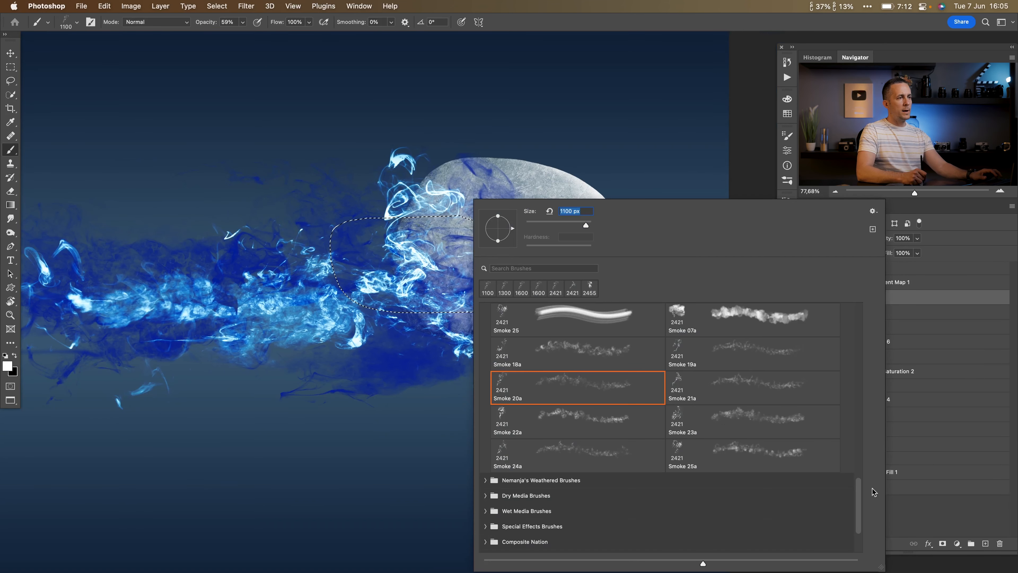
pyautogui.scroll(10, 856, 486)
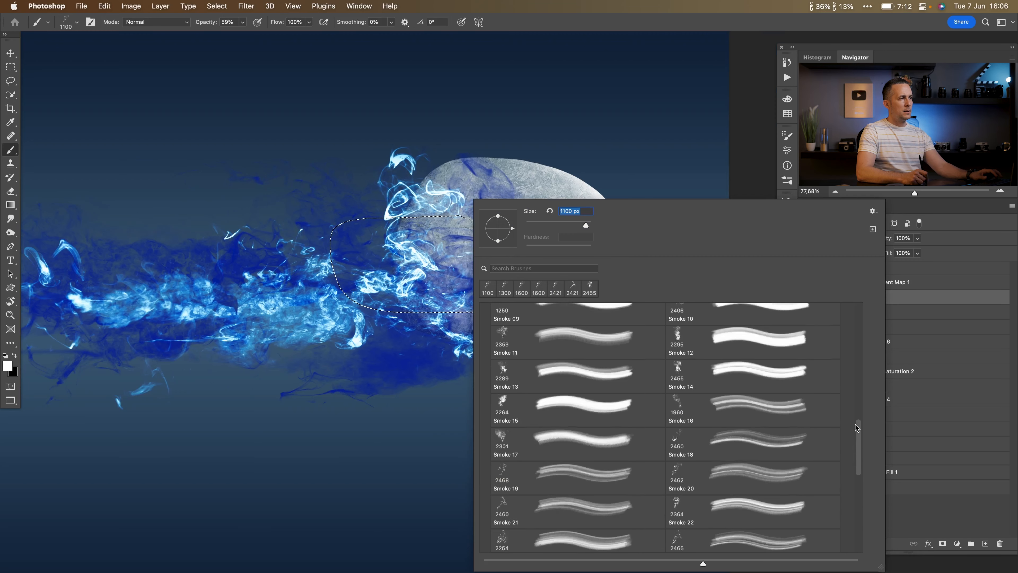
pyautogui.scroll(-5, 856, 465)
pyautogui.click(754, 398)
pyautogui.click(426, 254)
pyautogui.press('super+z')
# Step: Paint white smoke inside the temple selection with the brush at 700 px, strongest toward the face, and deselect
pyautogui.press('[')
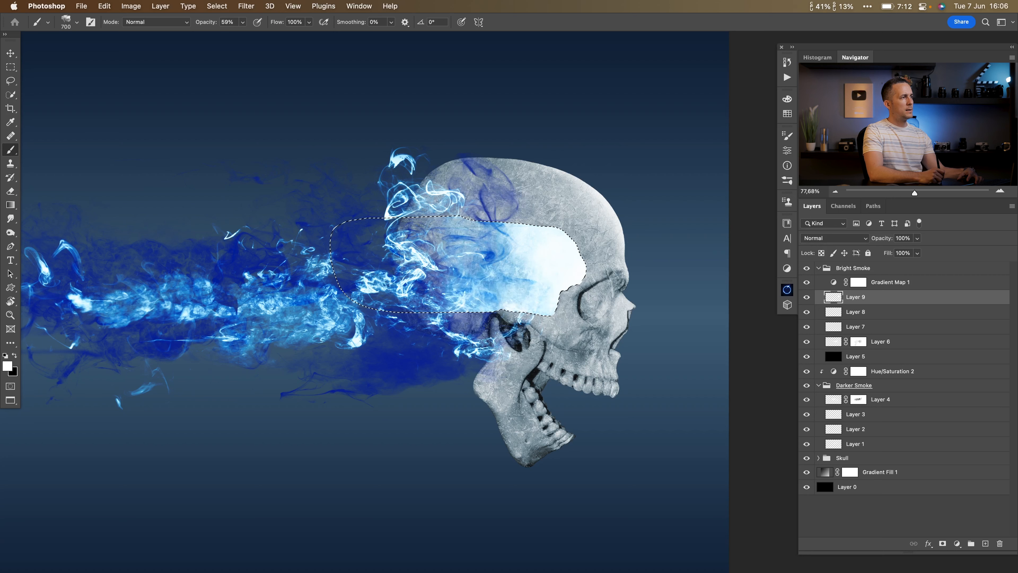
pyautogui.moveTo(534, 236); pyautogui.dragTo(486, 246)
pyautogui.press('super+d')
# Step: Reduce the smoke brush to 70 px for working on the skull's eye socket
pyautogui.moveTo(551, 244)
pyautogui.mouseDown()
pyautogui.moveTo(584, 249)
pyautogui.moveTo(459, 186)
pyautogui.mouseUp()
pyautogui.press('[')
pyautogui.press('[')
pyautogui.press('[')
pyautogui.press('[')
pyautogui.press('[')
pyautogui.press('[')
pyautogui.press('[')
pyautogui.press('[')
pyautogui.press('[')
pyautogui.press('[')
pyautogui.press('[')
pyautogui.press('[')
pyautogui.press('[')
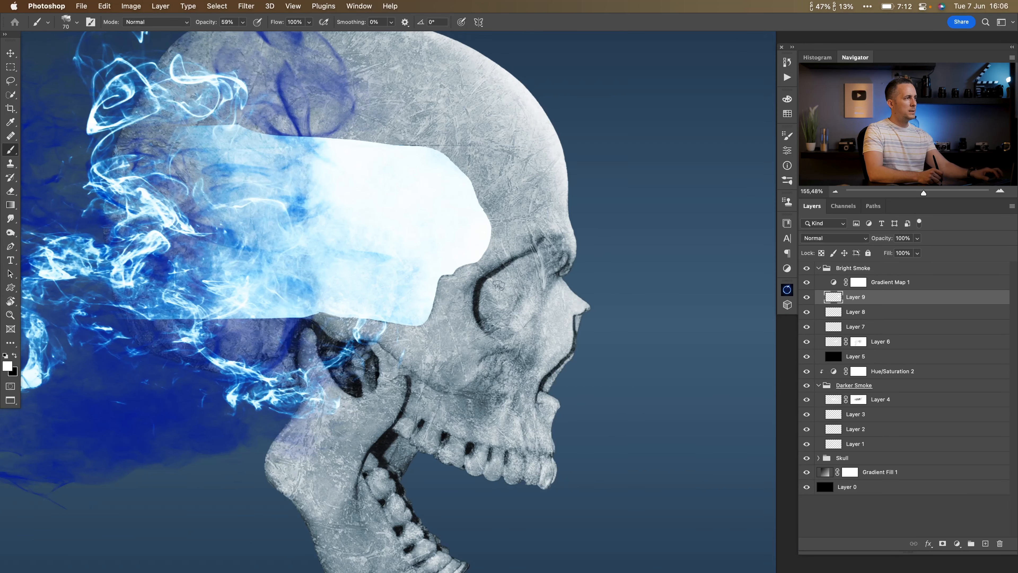
# Step: Draw a freehand lasso selection along the eye socket's dark rim, closing it across the nose bridge
pyautogui.moveTo(499, 285); pyautogui.dragTo(537, 282)
pyautogui.press('l')
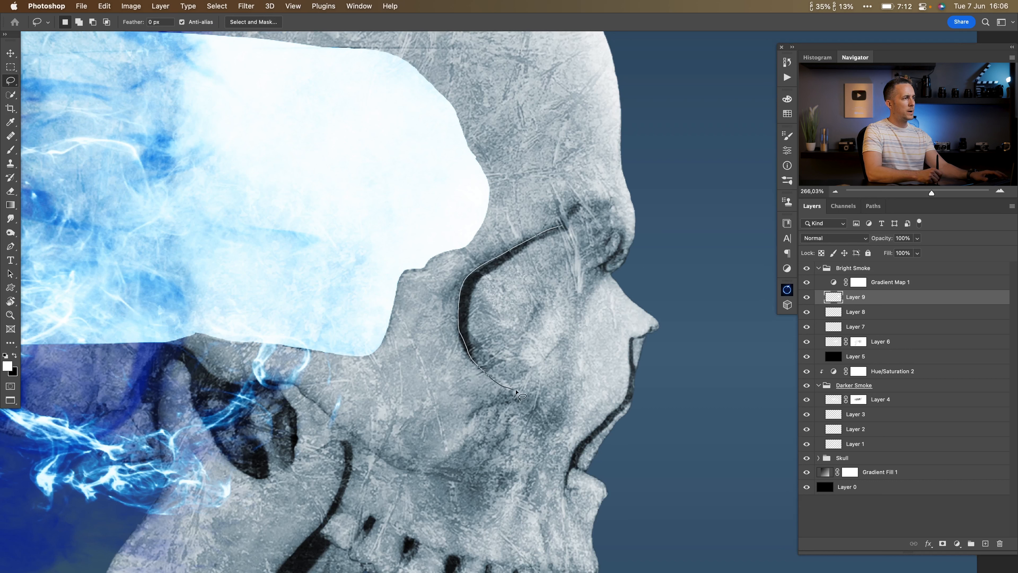
pyautogui.moveTo(620, 361)
pyautogui.mouseDown()
pyautogui.moveTo(612, 267)
pyautogui.moveTo(565, 229)
pyautogui.mouseUp()
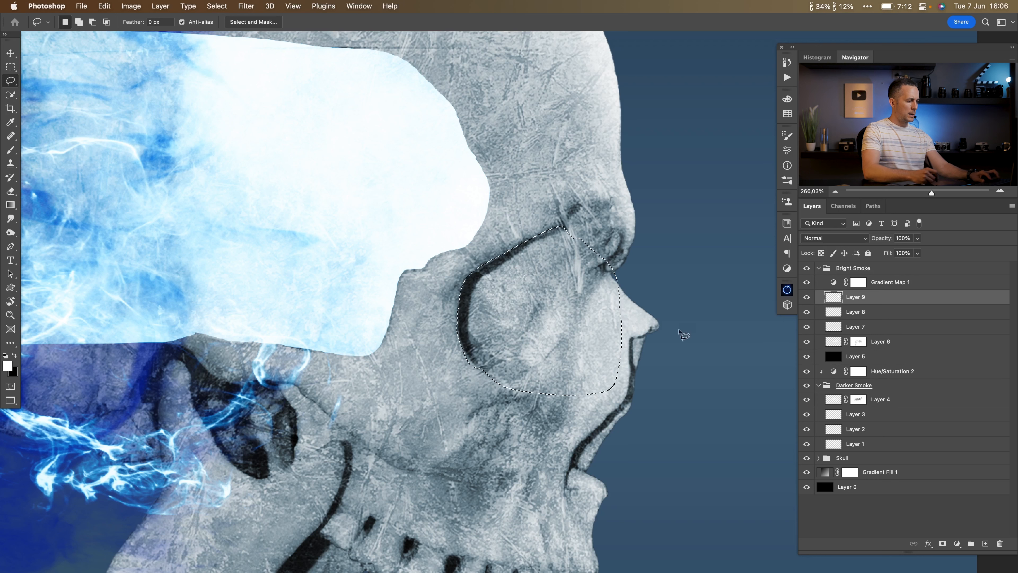
# Step: Paint white smoke into the eye socket selection, using 70 px along the rim and 125 px at 20% opacity inside, and deselect
pyautogui.press('b')
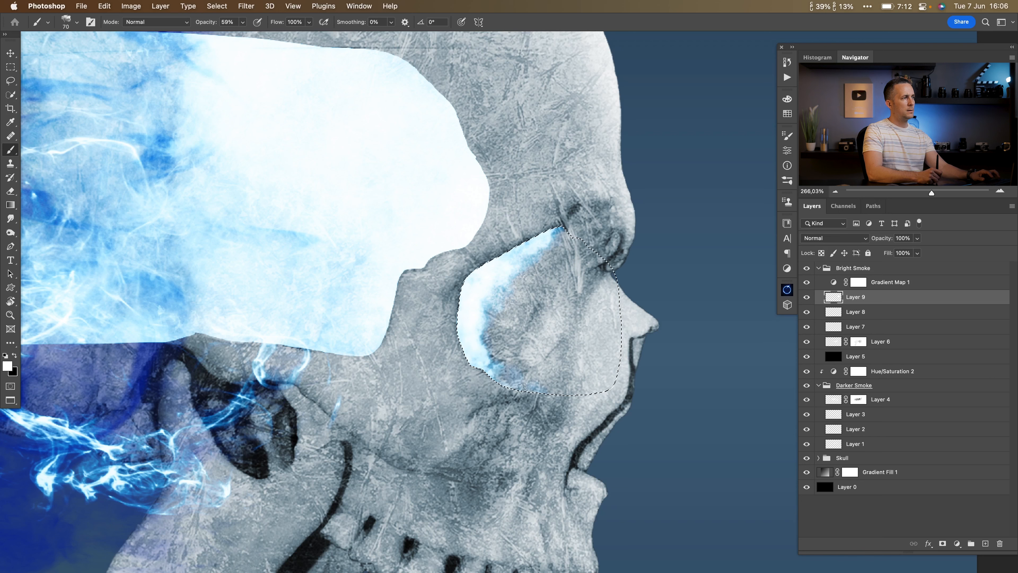
pyautogui.press(']')
pyautogui.press(']')
pyautogui.press(']')
pyautogui.press(']')
pyautogui.press('2')
pyautogui.moveTo(539, 355)
pyautogui.mouseDown()
pyautogui.moveTo(544, 322)
pyautogui.moveTo(552, 375)
pyautogui.moveTo(548, 356)
pyautogui.moveTo(562, 305)
pyautogui.mouseUp()
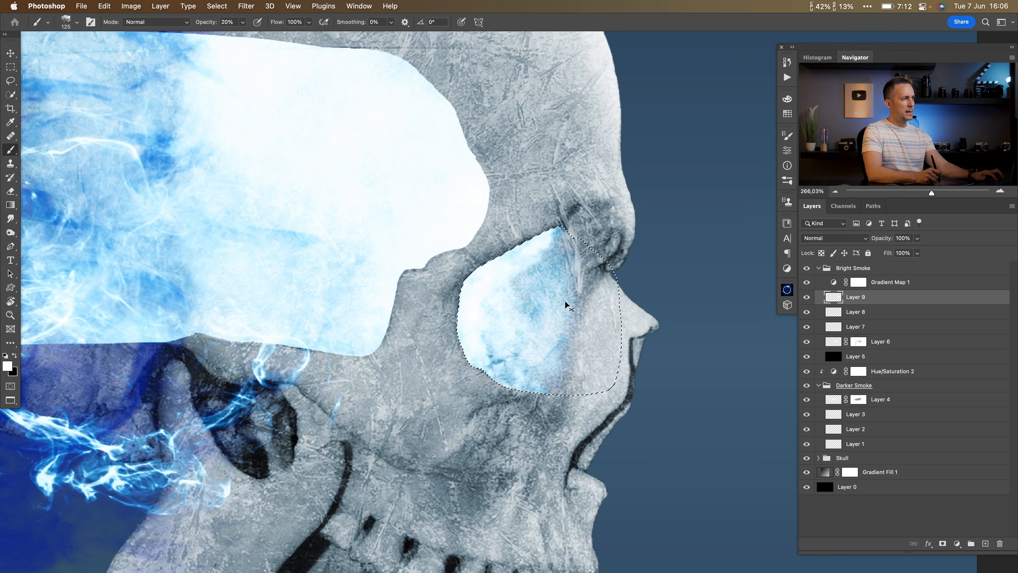
pyautogui.press('super+d')
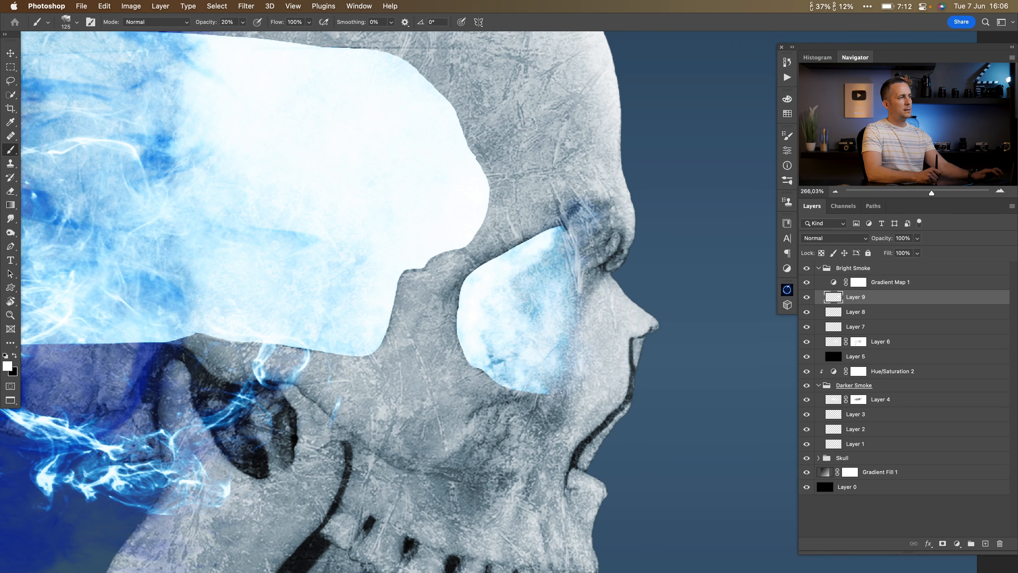
pyautogui.moveTo(573, 298); pyautogui.dragTo(526, 302)
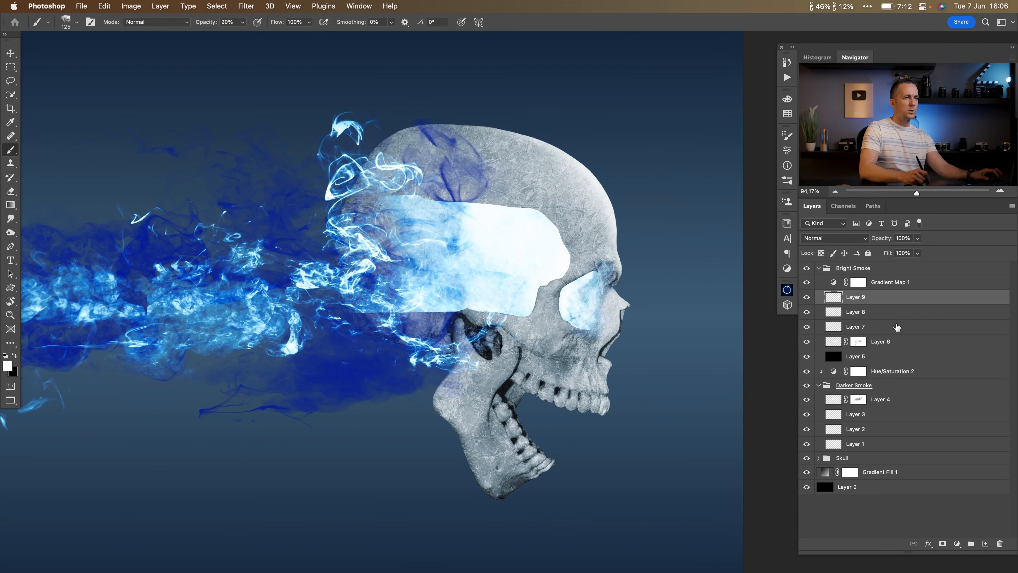
# Step: Add a layer mask to Layer 9 and choose a soft round brush with black as the painting color
pyautogui.click(942, 544)
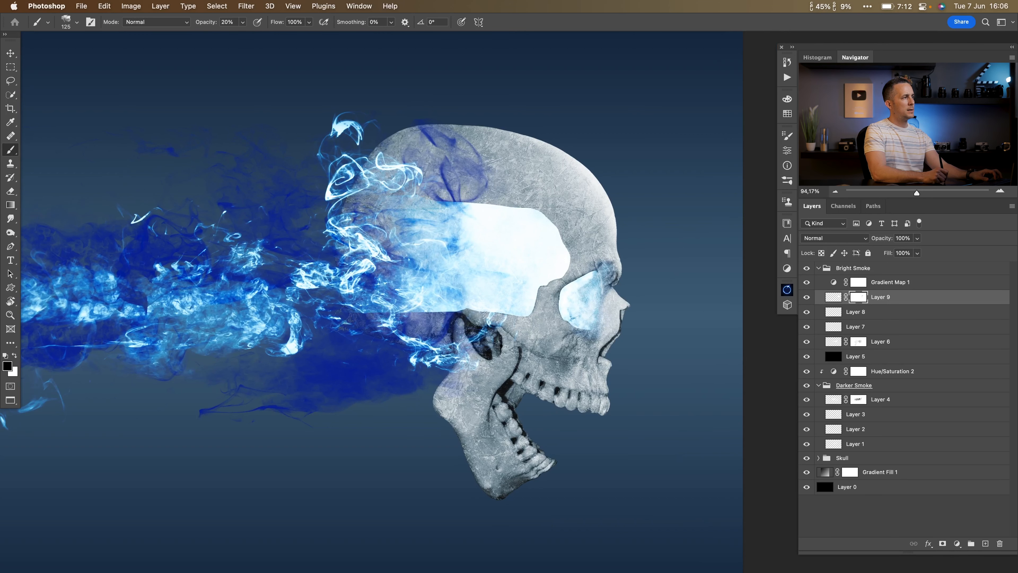
pyautogui.rightClick(365, 249)
pyautogui.scroll(5, 773, 329)
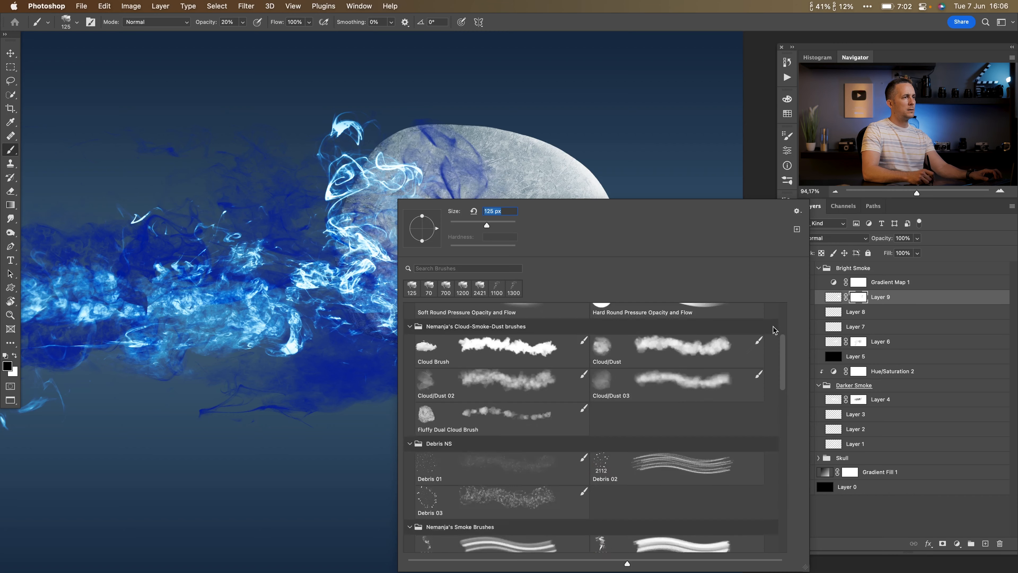
pyautogui.scroll(4, 774, 330)
pyautogui.doubleClick(425, 329)
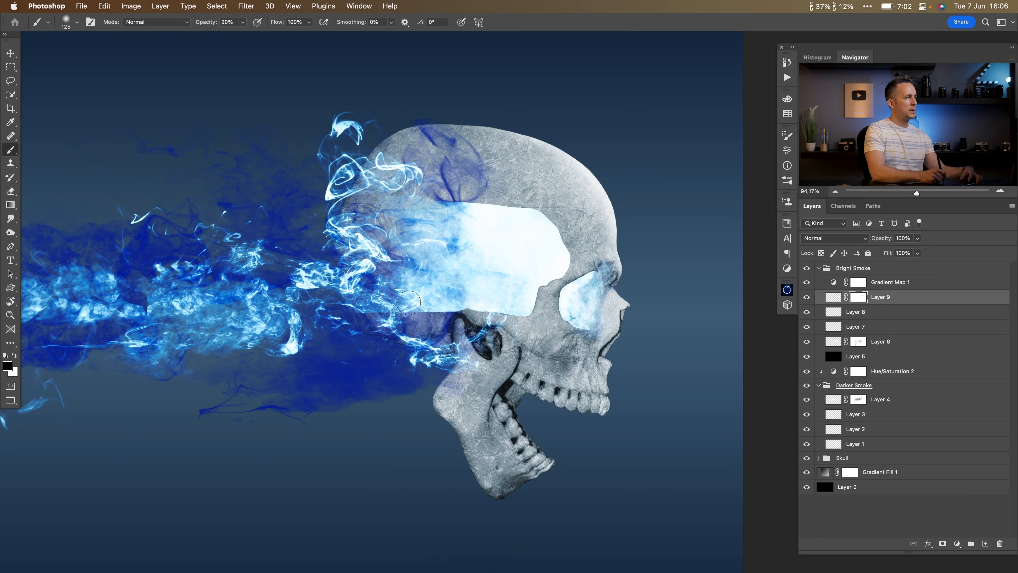
# Step: Paint black on Layer 9's mask at 200 px and 100% opacity to fade the temple glow's edges toward the back of the skull
pyautogui.press('0')
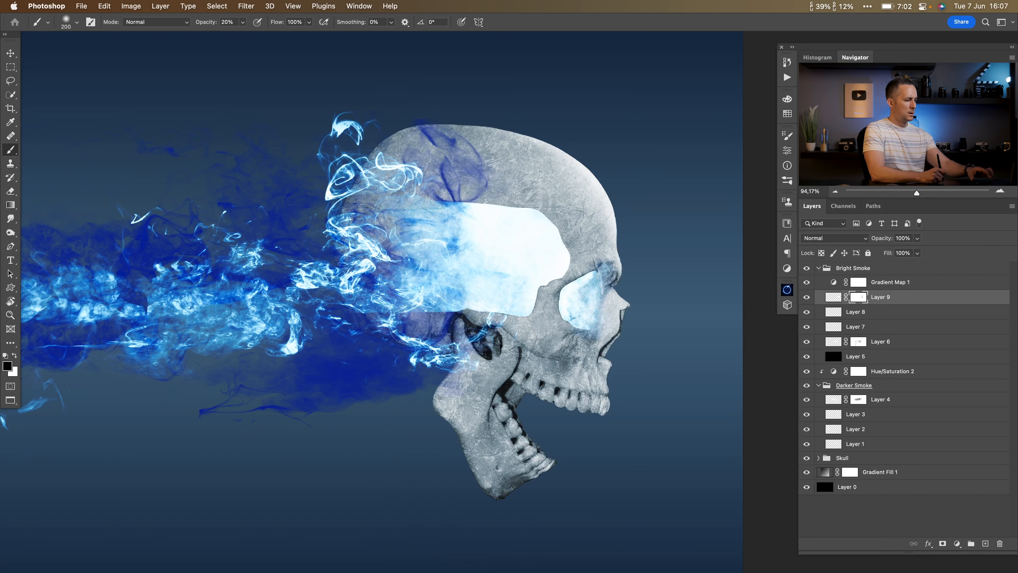
pyautogui.moveTo(425, 187)
pyautogui.mouseDown()
pyautogui.moveTo(504, 181)
pyautogui.moveTo(450, 185)
pyautogui.mouseUp()
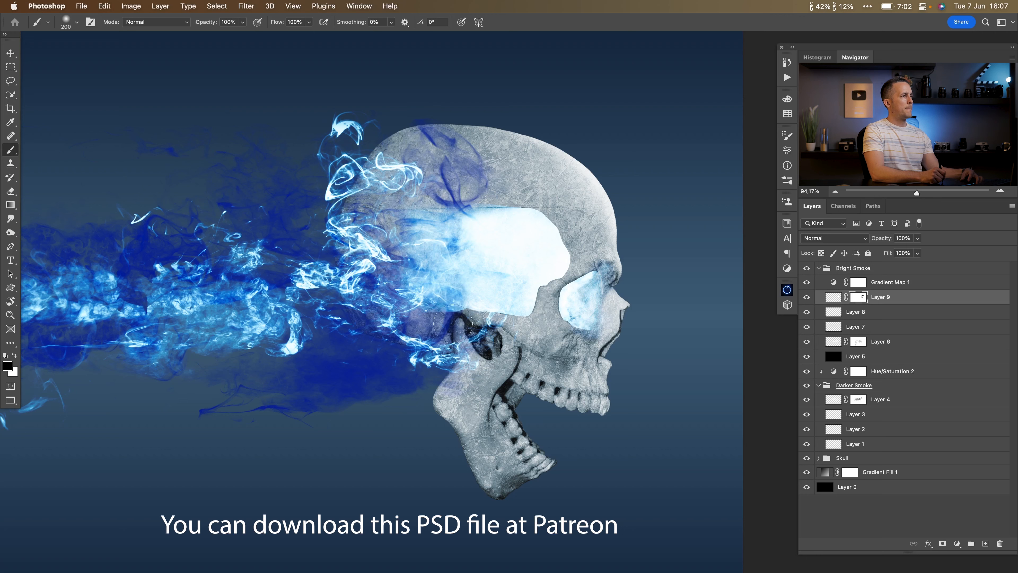
pyautogui.moveTo(453, 324); pyautogui.dragTo(436, 323)
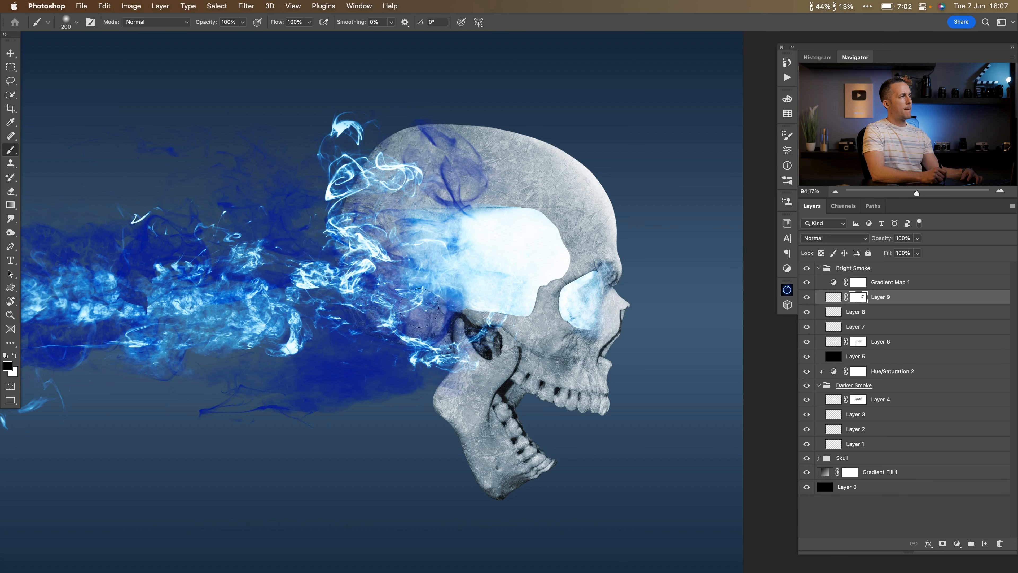
pyautogui.moveTo(429, 295)
pyautogui.mouseDown()
pyautogui.moveTo(391, 296)
pyautogui.moveTo(447, 288)
pyautogui.mouseUp()
# Step: Add a new layer above Layer 9, swap to white, and lasso an elongated highlight shape on the forehead
pyautogui.moveTo(575, 204); pyautogui.dragTo(623, 202)
pyautogui.click(985, 542)
pyautogui.press('x')
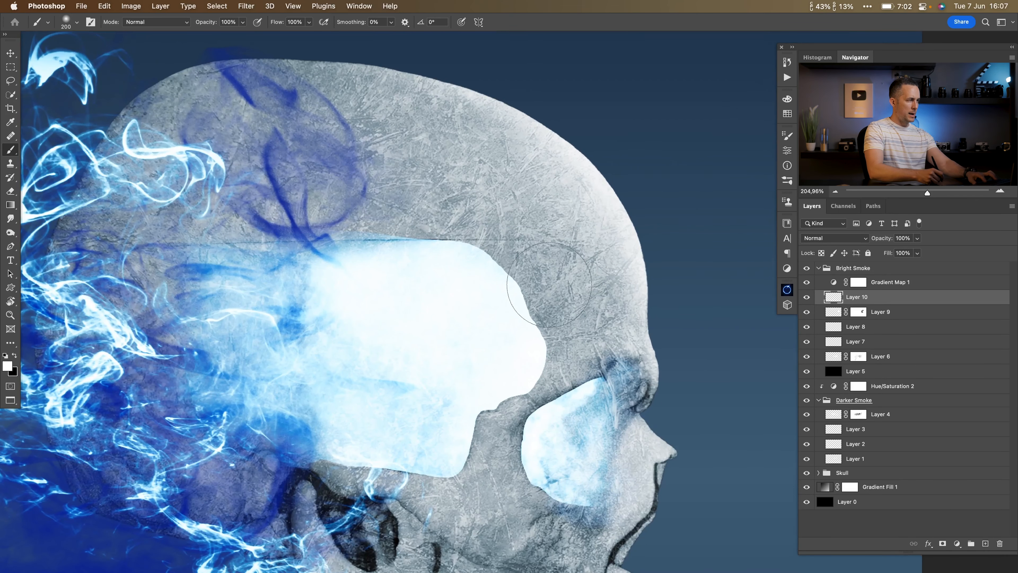
pyautogui.press('l')
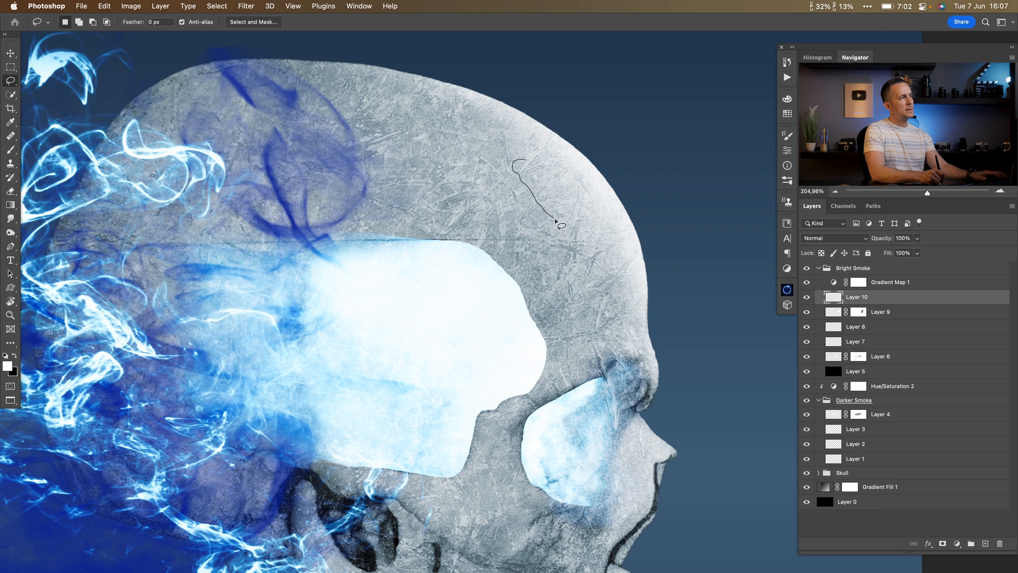
pyautogui.moveTo(560, 178)
pyautogui.mouseDown()
pyautogui.moveTo(519, 183)
pyautogui.moveTo(547, 184)
pyautogui.moveTo(537, 218)
pyautogui.moveTo(568, 270)
pyautogui.moveTo(512, 201)
pyautogui.moveTo(494, 198)
pyautogui.moveTo(536, 236)
pyautogui.moveTo(561, 288)
pyautogui.moveTo(482, 191)
pyautogui.mouseUp()
# Step: Paint the forehead selection white with the soft round brush, deselect, and undo the extra stroke
pyautogui.press('b')
pyautogui.press('super+d')
pyautogui.moveTo(516, 235); pyautogui.dragTo(548, 239)
pyautogui.moveTo(602, 200); pyautogui.dragTo(611, 215)
pyautogui.press('super+z')
pyautogui.moveTo(495, 272); pyautogui.dragTo(477, 287)
# Step: Add a new layer above Layer 10 and choose the Smoke 18a brush at 2421 px
pyautogui.click(985, 543)
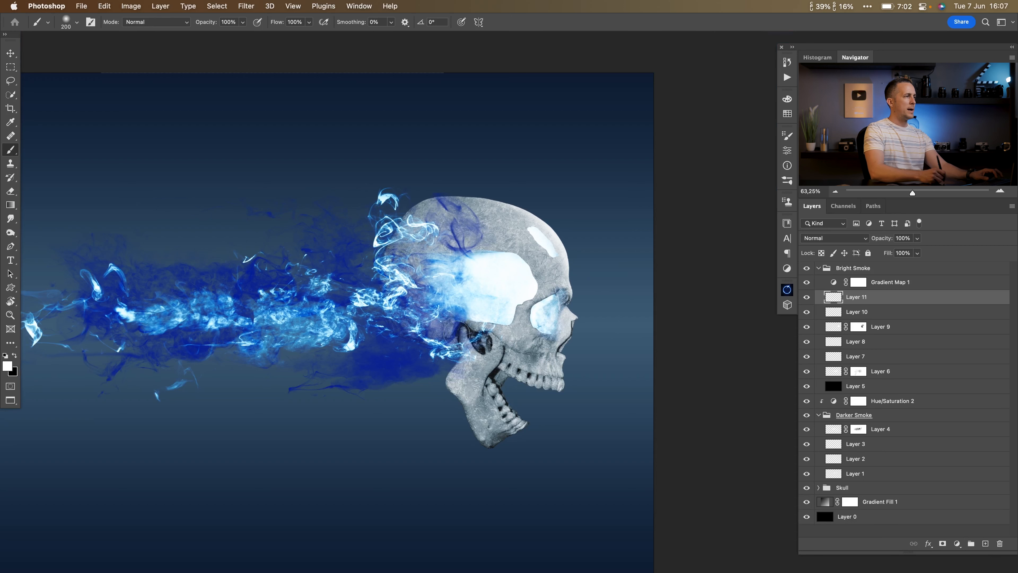
pyautogui.rightClick(435, 317)
pyautogui.scroll(-15, 817, 353)
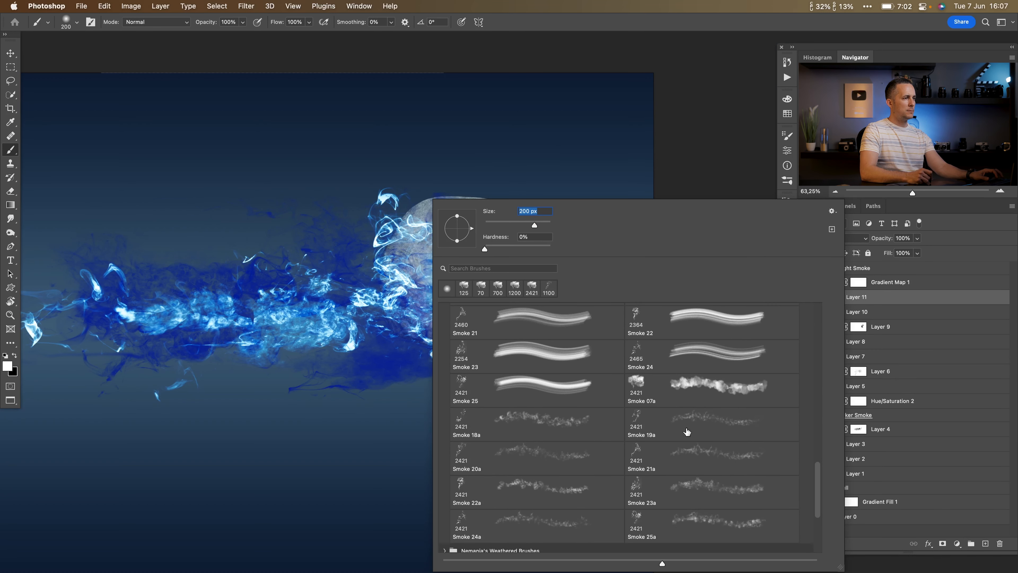
pyautogui.click(485, 424)
pyautogui.press('Return')
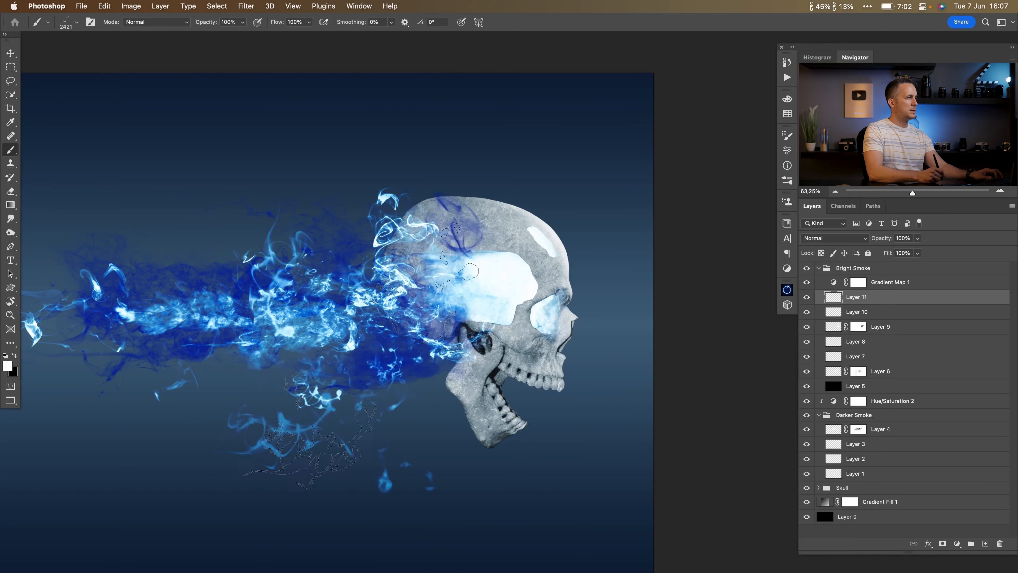
# Step: Try stamping Smoke 18a at 1100 px below the smoke trail on Layer 11, and undo it
pyautogui.press('[')
pyautogui.press('[')
pyautogui.press('[')
pyautogui.press('[')
pyautogui.press('[')
pyautogui.press('[')
pyautogui.press('[')
pyautogui.press('[')
pyautogui.press('[')
pyautogui.press('[')
pyautogui.press('[')
pyautogui.press('[')
pyautogui.press('[')
pyautogui.press('[')
pyautogui.click(361, 355)
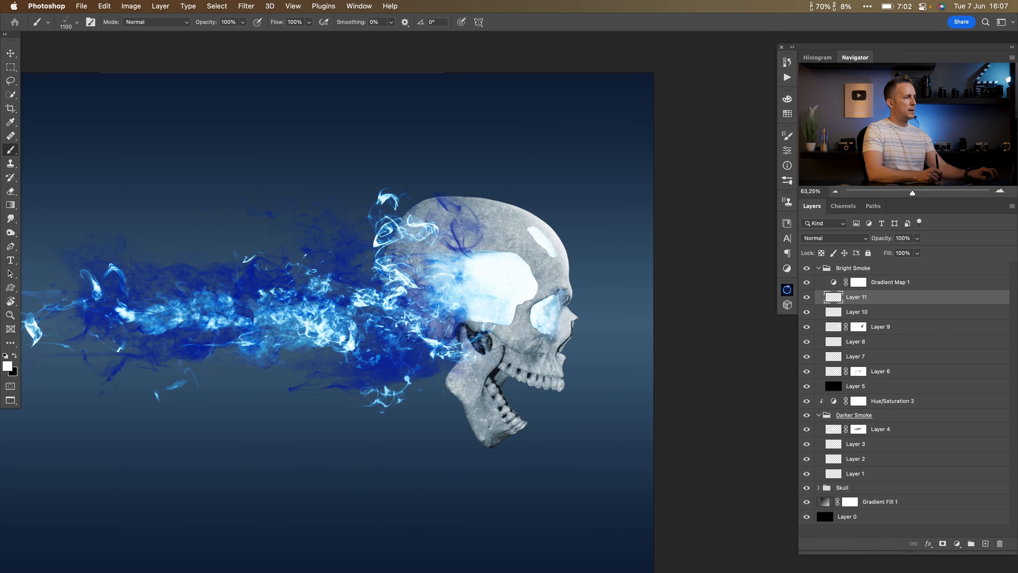
pyautogui.press('super+z')
# Step: Set the smoke brush to 600 px, paint white smoke around the jaw joint on Layer 11, and thin it with black
pyautogui.press('[')
pyautogui.press('[')
pyautogui.press('[')
pyautogui.press('[')
pyautogui.press('[')
pyautogui.click(448, 373)
pyautogui.click(440, 368)
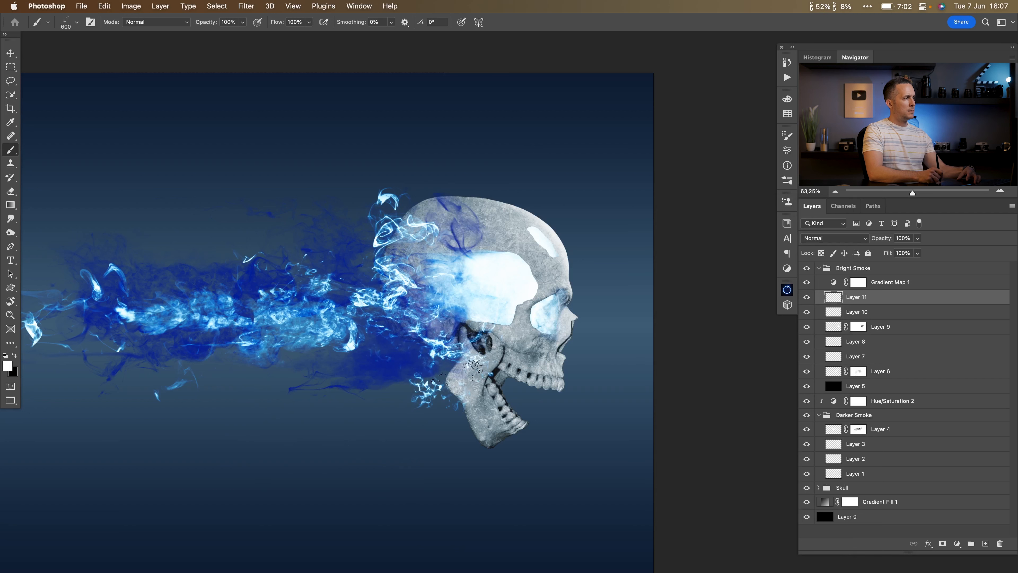
pyautogui.moveTo(349, 335); pyautogui.dragTo(249, 333)
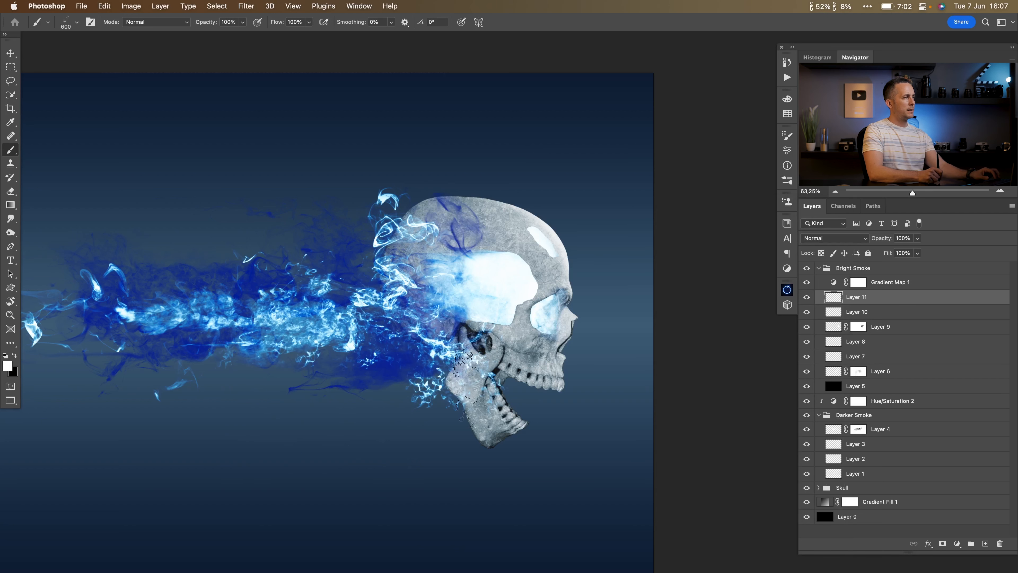
pyautogui.press('x')
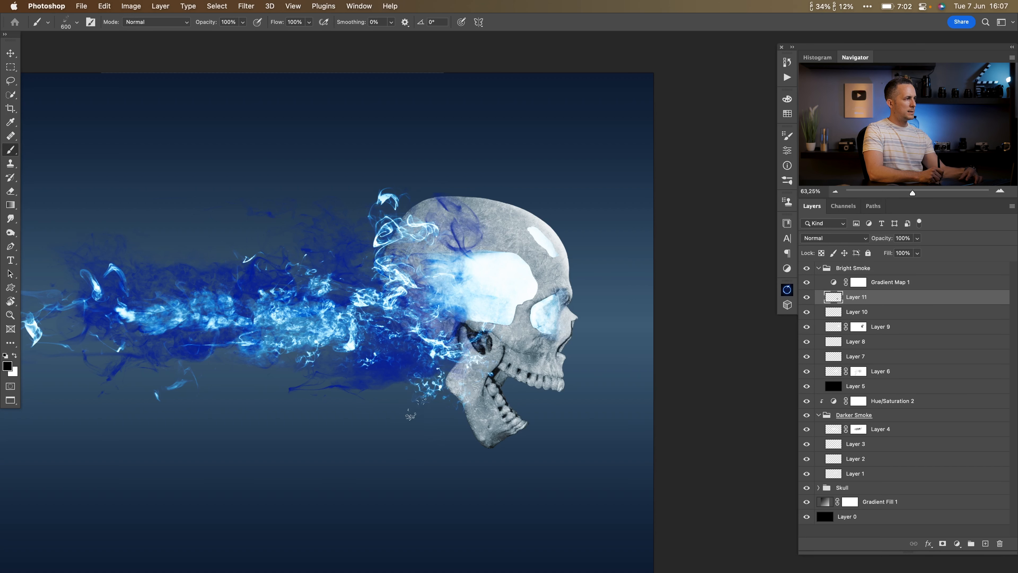
# Step: Choose the Smoke 23a brush, swap the foreground back to white, and add a new layer above Layer 11
pyautogui.rightClick(413, 366)
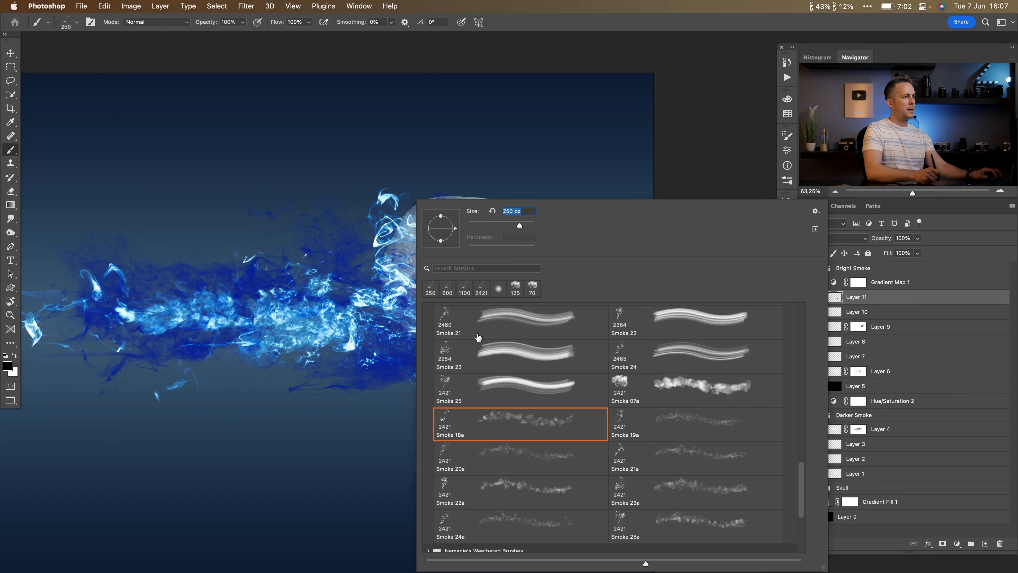
pyautogui.click(636, 482)
pyautogui.press('Return')
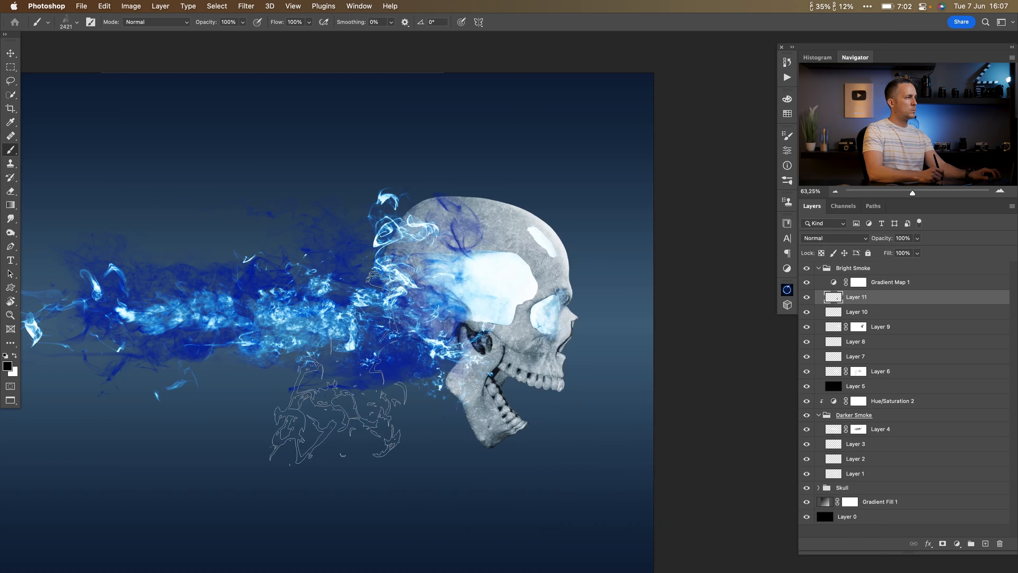
pyautogui.press('x')
pyautogui.press('[')
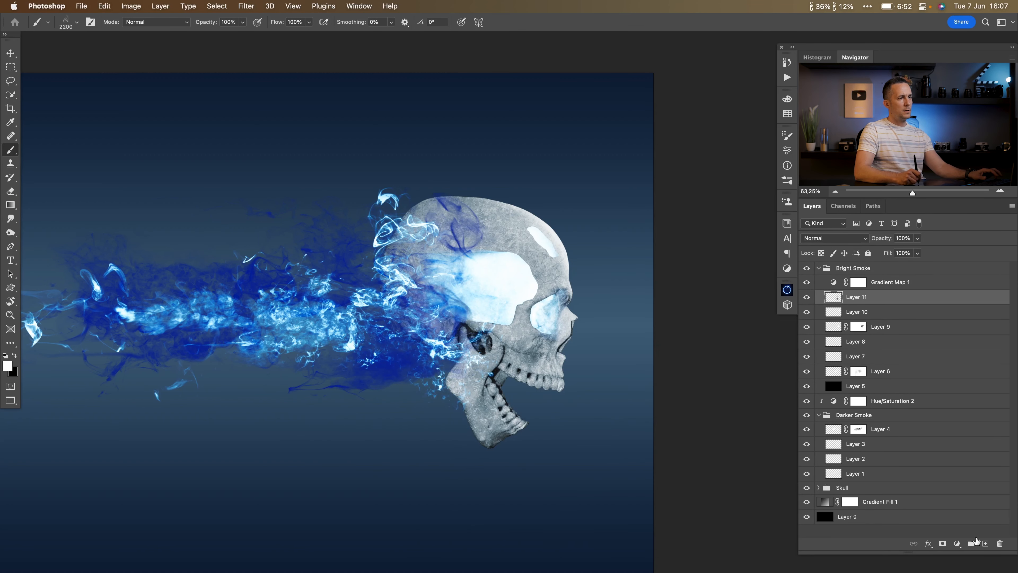
pyautogui.click(985, 543)
# Step: Reduce the smoke brush to 500 px and paint fine bright smoke over the jaw and along the trail on Layer 12
pyautogui.press('[')
pyautogui.press('[')
pyautogui.press('[')
pyautogui.press('[')
pyautogui.press('[')
pyautogui.press('[')
pyautogui.press('[')
pyautogui.press('[')
pyautogui.press('[')
pyautogui.press('[')
pyautogui.press('[')
pyautogui.press('[')
pyautogui.press('[')
pyautogui.press('[')
pyautogui.press('[')
pyautogui.press('[')
pyautogui.press('[')
pyautogui.press('[')
pyautogui.press('[')
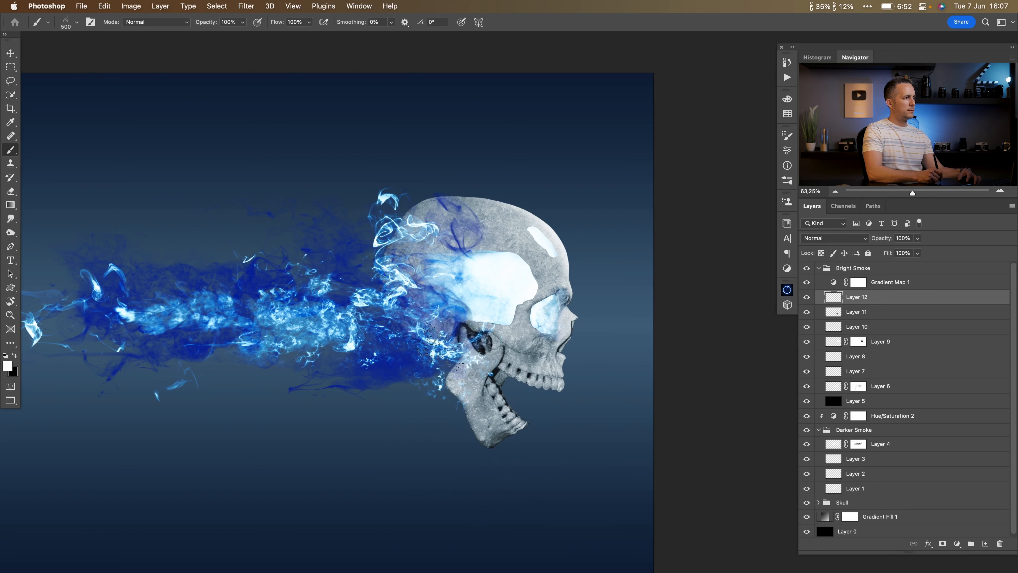
pyautogui.moveTo(467, 388)
pyautogui.mouseDown()
pyautogui.moveTo(468, 363)
pyautogui.moveTo(457, 383)
pyautogui.moveTo(456, 365)
pyautogui.moveTo(404, 341)
pyautogui.moveTo(449, 378)
pyautogui.mouseUp()
pyautogui.moveTo(370, 340)
pyautogui.mouseDown()
pyautogui.moveTo(335, 335)
pyautogui.moveTo(377, 301)
pyautogui.mouseUp()
pyautogui.moveTo(448, 274)
pyautogui.mouseDown()
pyautogui.moveTo(400, 271)
pyautogui.moveTo(272, 305)
pyautogui.moveTo(240, 325)
pyautogui.mouseUp()
pyautogui.moveTo(423, 321)
pyautogui.mouseDown()
pyautogui.moveTo(455, 339)
pyautogui.moveTo(459, 356)
pyautogui.moveTo(443, 356)
pyautogui.moveTo(464, 374)
pyautogui.moveTo(378, 347)
pyautogui.moveTo(411, 348)
pyautogui.moveTo(359, 330)
pyautogui.moveTo(323, 338)
pyautogui.moveTo(353, 325)
pyautogui.moveTo(370, 333)
pyautogui.moveTo(452, 318)
pyautogui.moveTo(388, 326)
pyautogui.mouseUp()
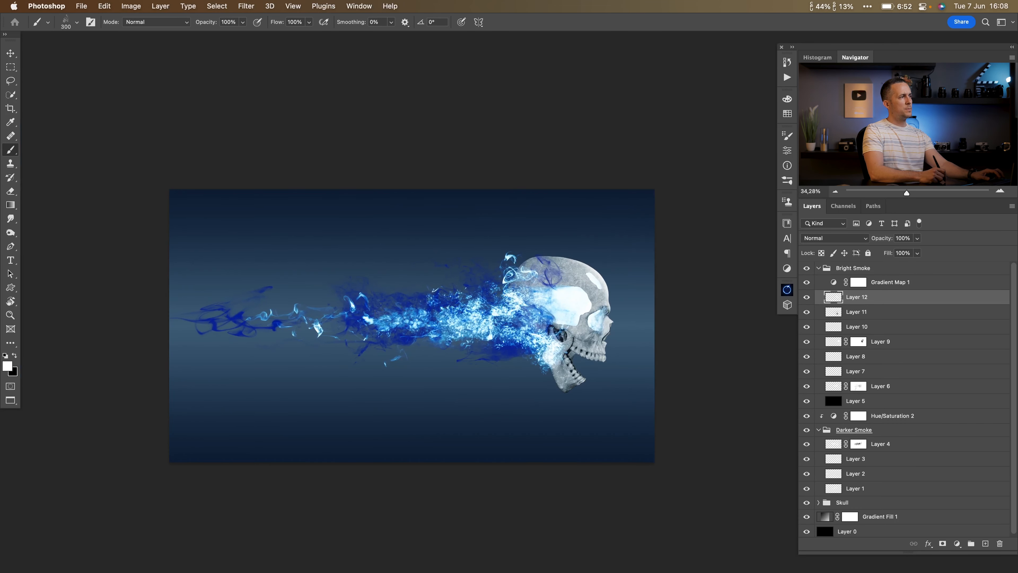
# Step: Undo the last two strokes, enlarge the smoke brush to 1100 px, and add larger wisps along the trail on Layer 12
pyautogui.moveTo(464, 309)
pyautogui.mouseDown()
pyautogui.moveTo(488, 312)
pyautogui.moveTo(435, 309)
pyautogui.mouseUp()
pyautogui.press('super+z')
pyautogui.press('super+z')
pyautogui.press(']')
pyautogui.press(']')
pyautogui.press(']')
pyautogui.press(']')
pyautogui.press(']')
pyautogui.press(']')
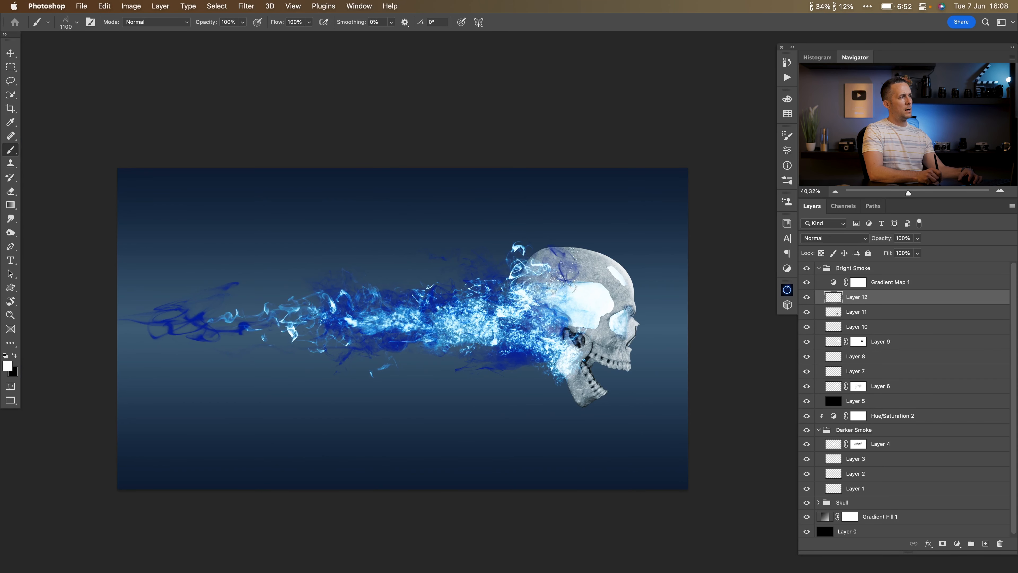
pyautogui.scroll(3, 505, 277)
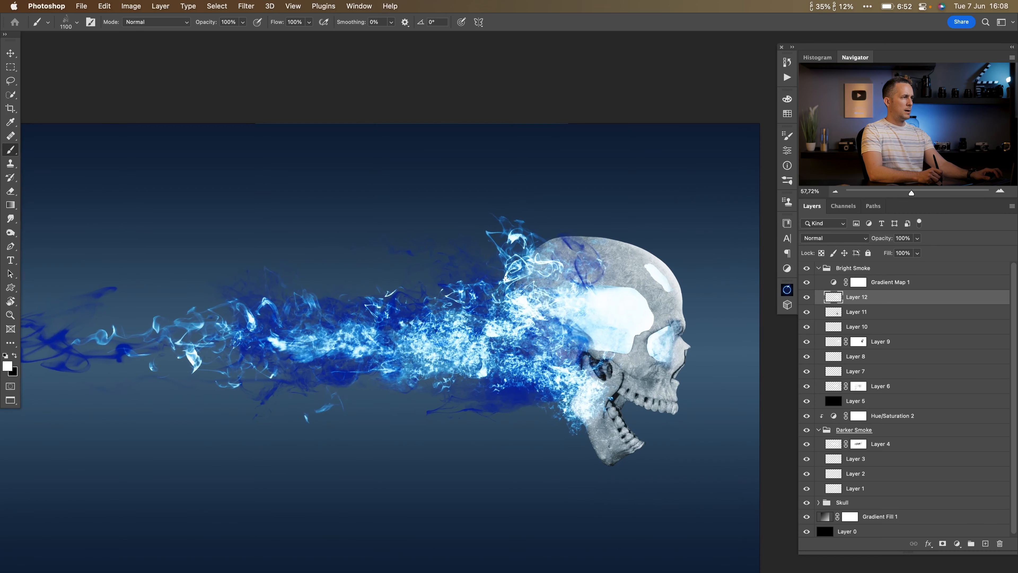
# Step: Toggle the visibility of Layers 9, 8, 7, 6 and 11 in turn to examine which smoke each one holds
pyautogui.click(807, 344)
pyautogui.click(807, 344)
pyautogui.click(807, 357)
pyautogui.click(808, 356)
pyautogui.click(808, 368)
pyautogui.click(808, 370)
pyautogui.click(807, 385)
pyautogui.click(807, 386)
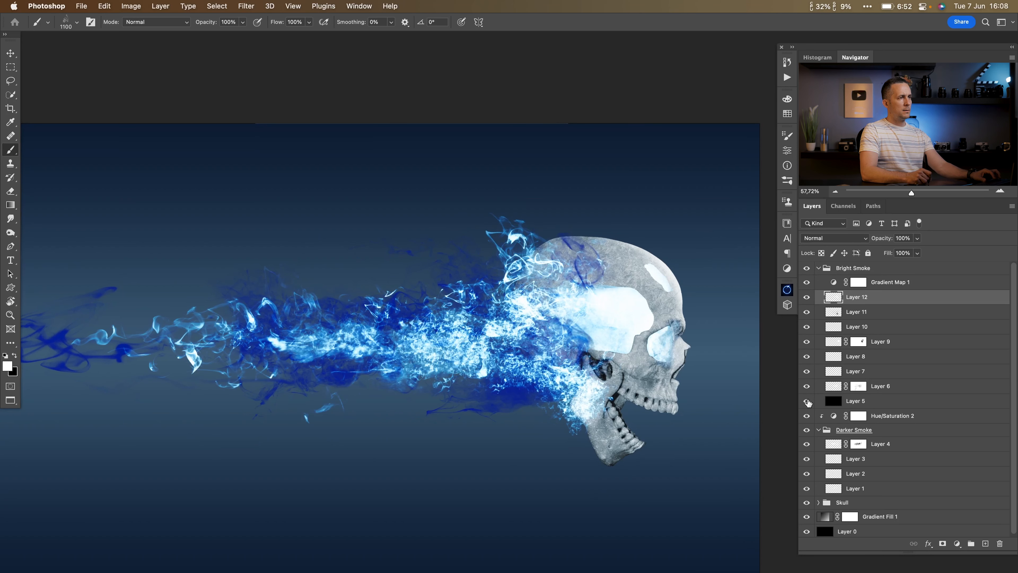
pyautogui.click(807, 311)
pyautogui.click(807, 312)
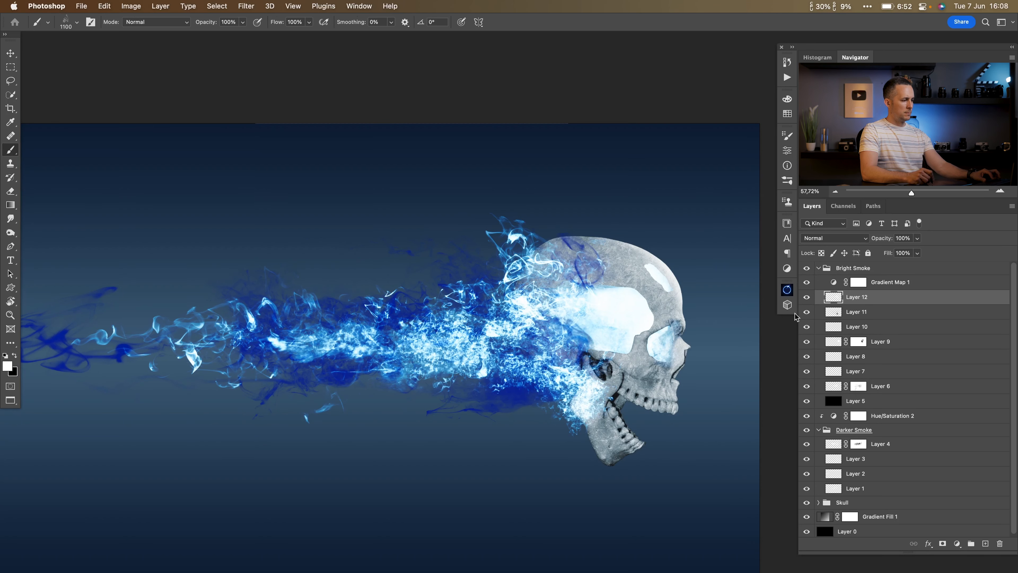
# Step: Select the layer holding the smoke at the skull's upper back, checking the Bright Smoke group and Layer 6 by toggling their visibility
pyautogui.press('v')
pyautogui.click(544, 265)
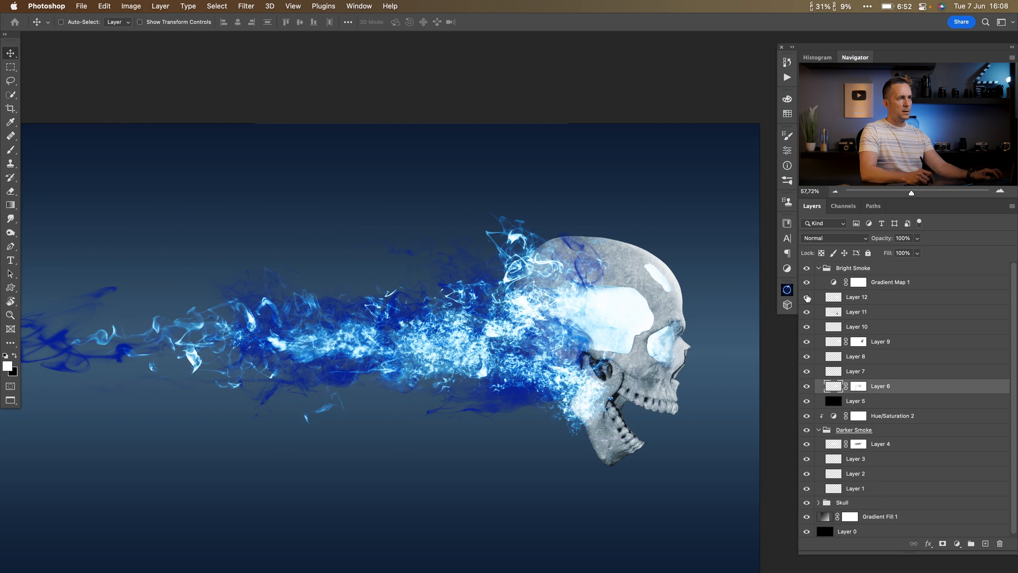
pyautogui.click(808, 269)
pyautogui.click(807, 270)
pyautogui.click(807, 386)
pyautogui.click(807, 386)
# Step: Paint black on Layer 6's mask with the smoke brush at 250 px to fade the smoke overlapping the skull's upper back
pyautogui.click(859, 386)
pyautogui.press('x')
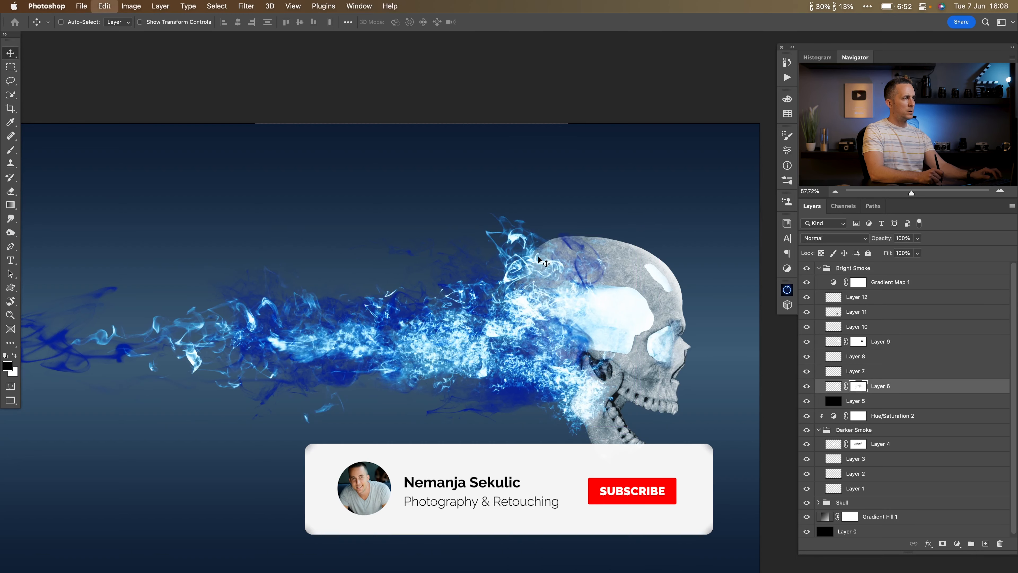
pyautogui.press('b')
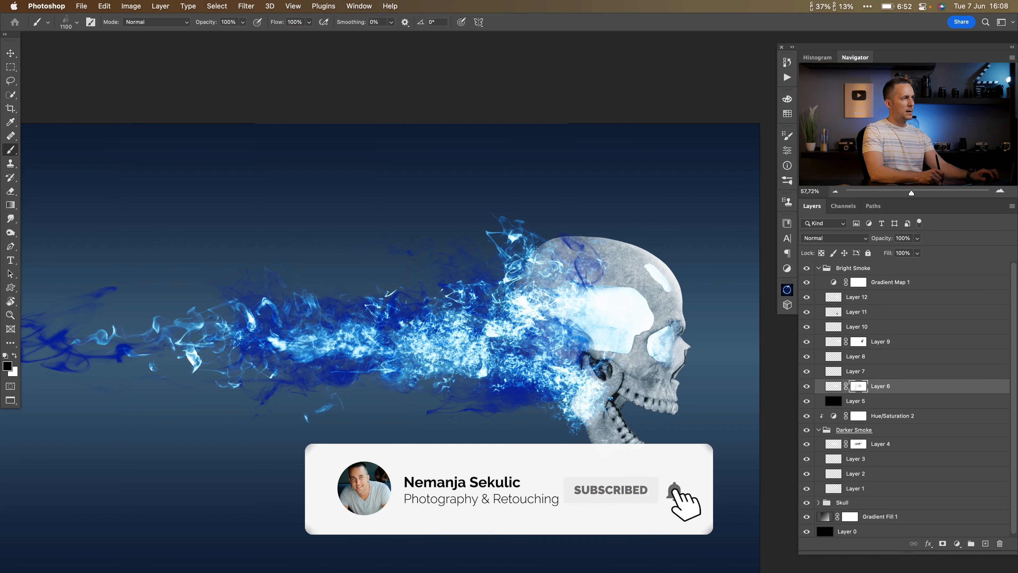
pyautogui.press('[')
pyautogui.press('[')
pyautogui.press('[')
pyautogui.press('[')
pyautogui.press('[')
pyautogui.press('[')
pyautogui.press('[')
pyautogui.press('[')
pyautogui.press('[')
pyautogui.moveTo(517, 271); pyautogui.dragTo(541, 256)
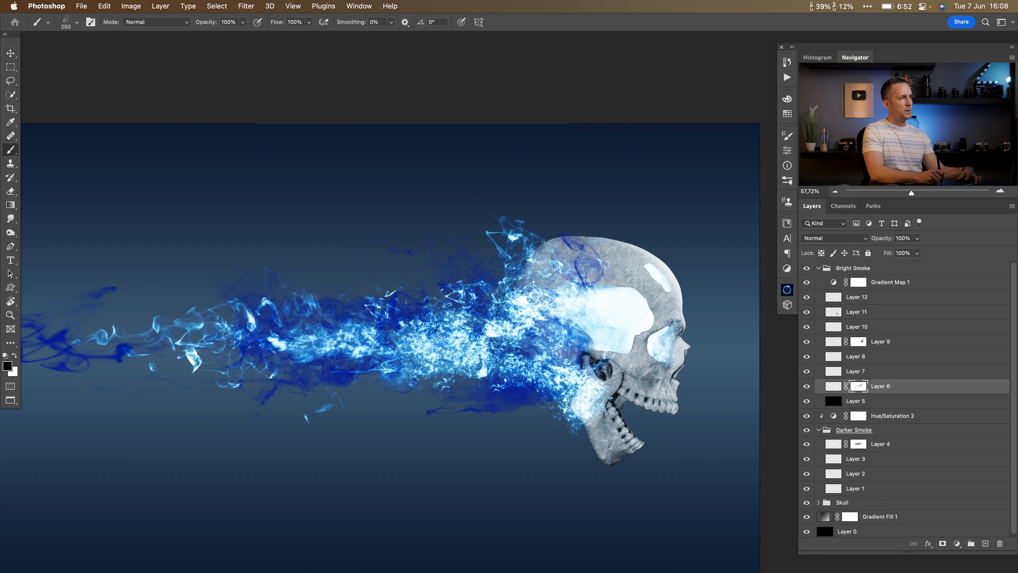
# Step: Add a mask to Layer 12 and paint it black at 300 px to fade the smoke around the skull's upper back
pyautogui.click(805, 297)
pyautogui.click(806, 297)
pyautogui.click(874, 297)
pyautogui.click(942, 543)
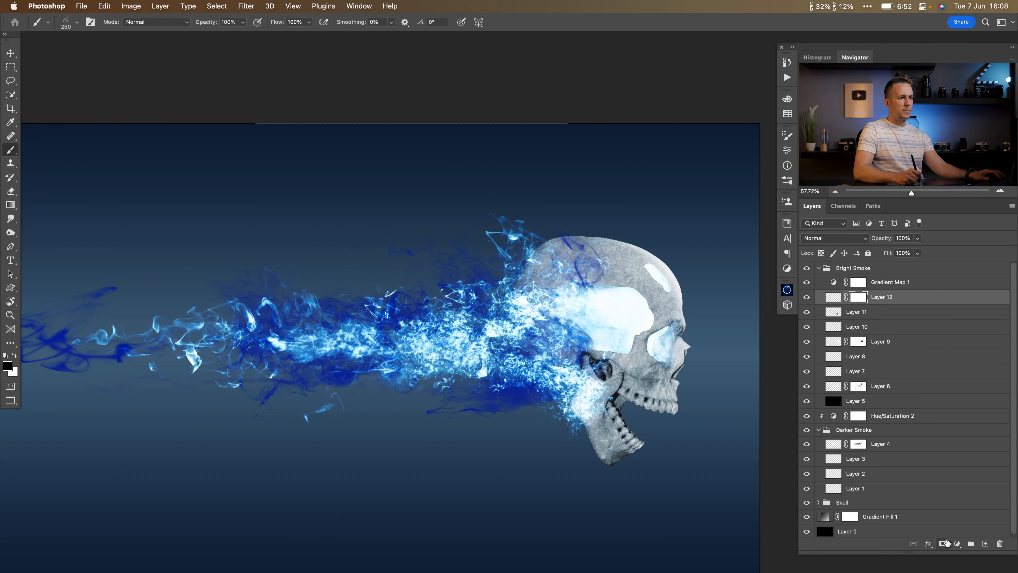
pyautogui.press(']')
pyautogui.moveTo(516, 231)
pyautogui.mouseDown()
pyautogui.moveTo(492, 265)
pyautogui.moveTo(541, 218)
pyautogui.moveTo(490, 231)
pyautogui.moveTo(483, 243)
pyautogui.moveTo(511, 276)
pyautogui.moveTo(467, 273)
pyautogui.moveTo(479, 275)
pyautogui.mouseUp()
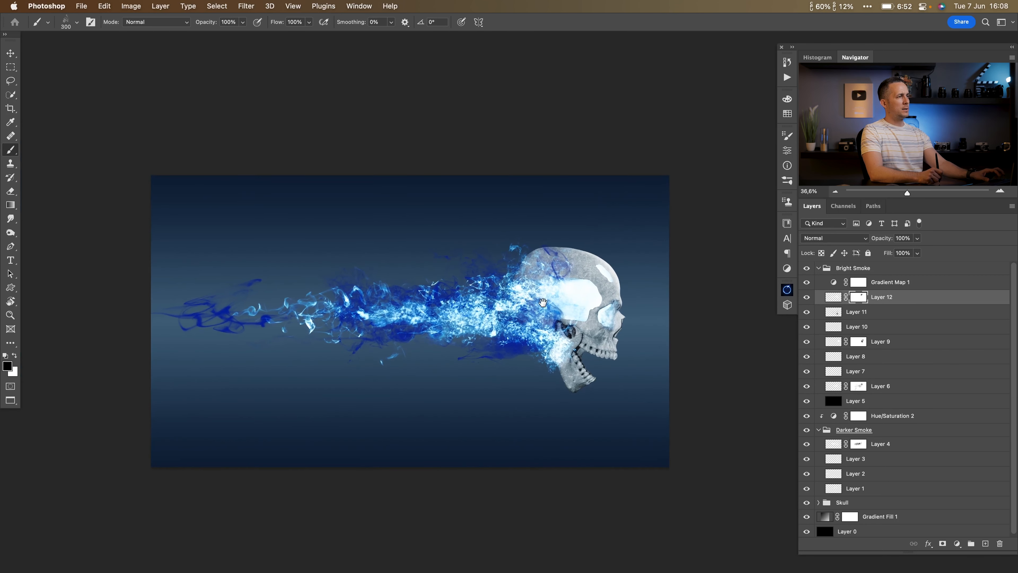
pyautogui.moveTo(534, 306)
pyautogui.mouseDown()
pyautogui.moveTo(557, 305)
pyautogui.moveTo(535, 309)
pyautogui.mouseUp()
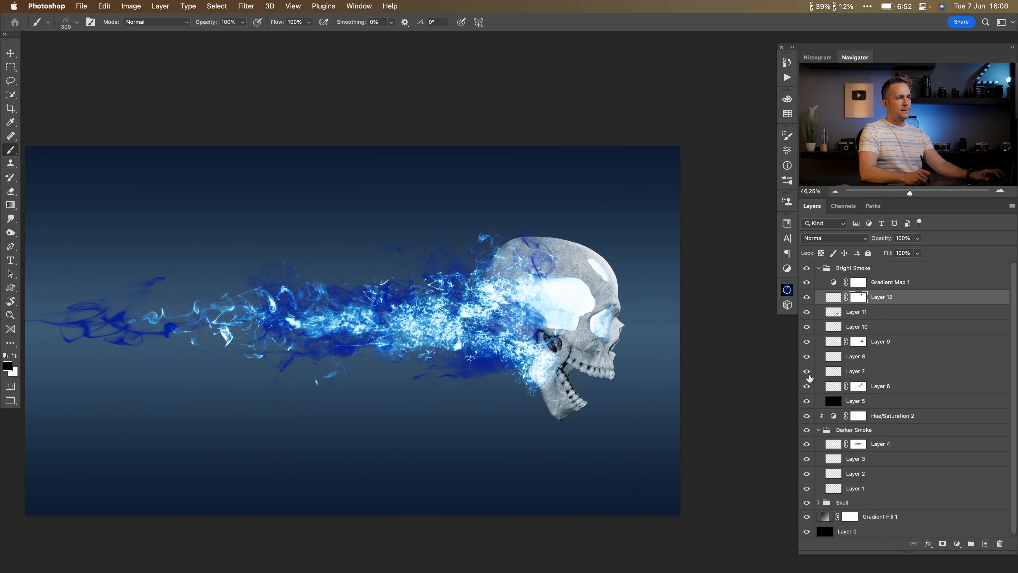
# Step: Toggle the visibility of Layers 10, 9, 8, 11 and 12 in turn to compare their smoke contributions
pyautogui.click(806, 326)
pyautogui.click(806, 328)
pyautogui.click(806, 341)
pyautogui.click(807, 341)
pyautogui.click(807, 357)
pyautogui.click(807, 357)
pyautogui.click(806, 312)
pyautogui.click(807, 312)
pyautogui.click(807, 296)
pyautogui.click(807, 297)
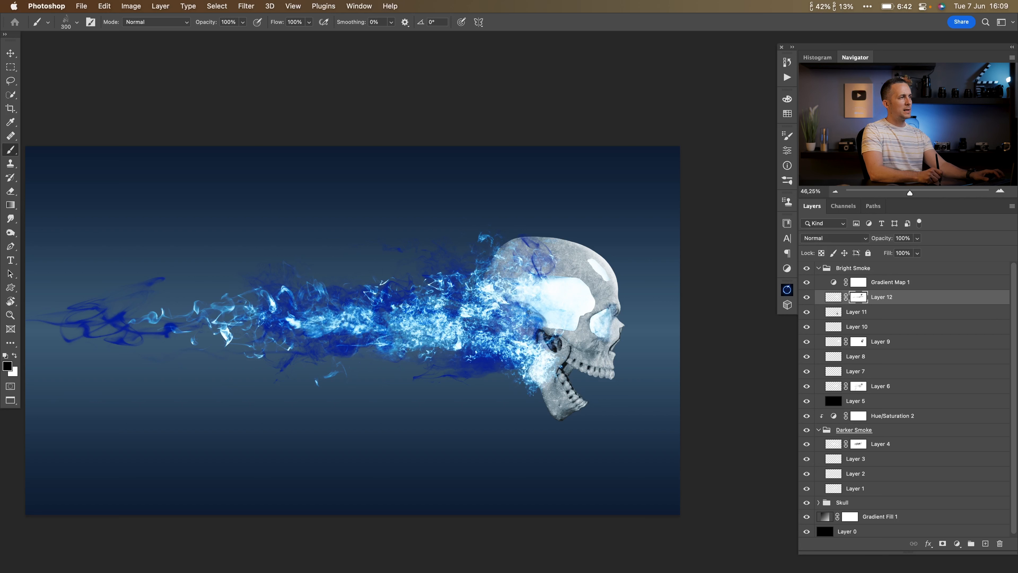
# Step: Thin the middle of the smoke trail with black on Layer 12's mask at 300 px, and add a new layer above it
pyautogui.moveTo(405, 320); pyautogui.dragTo(373, 323)
pyautogui.moveTo(373, 322); pyautogui.dragTo(433, 326)
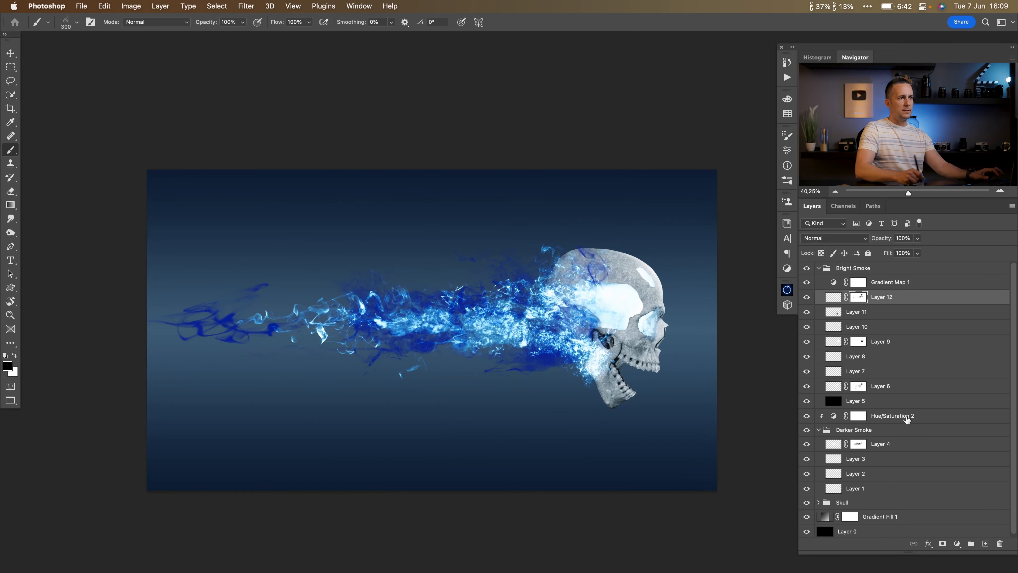
pyautogui.click(985, 543)
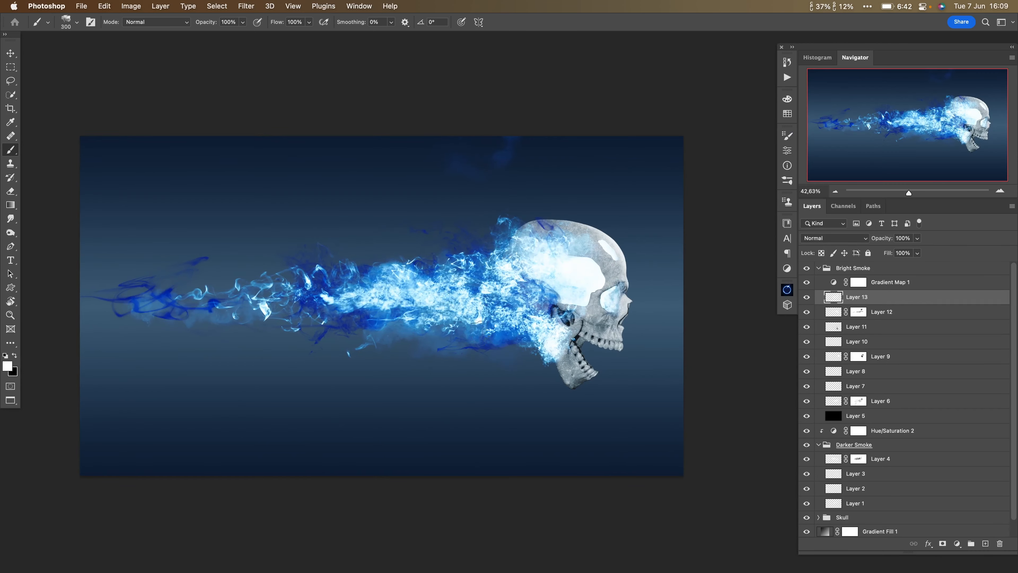
# Step: Choose the Cloud/Dust 02 brush and paint faint white haze behind the skull on Layer 15 at 400 px and 20% opacity
pyautogui.hotkey('ctrl', 't')
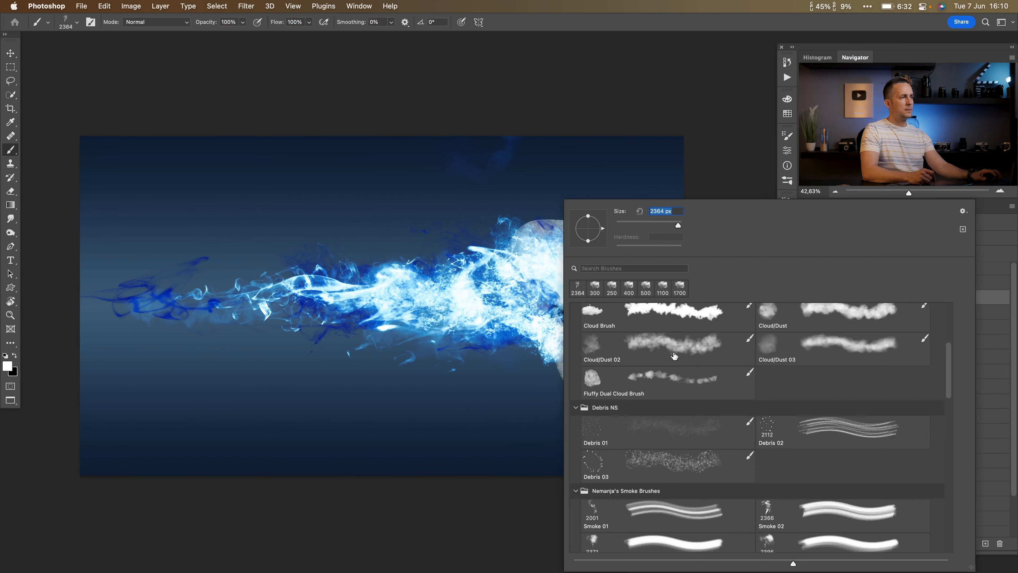
pyautogui.click(653, 346)
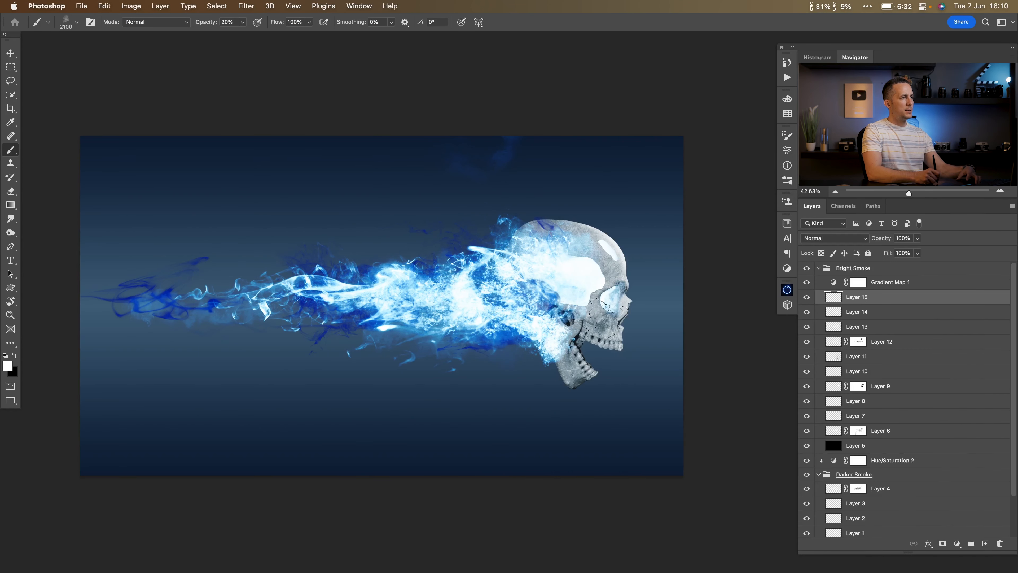
pyautogui.press('[')
pyautogui.press('[')
pyautogui.press('[')
pyautogui.press('[')
pyautogui.press('[')
pyautogui.press('[')
pyautogui.press('[')
pyautogui.press('[')
pyautogui.press('[')
pyautogui.press('[')
pyautogui.press('[')
pyautogui.press('[')
pyautogui.press('[')
pyautogui.press('[')
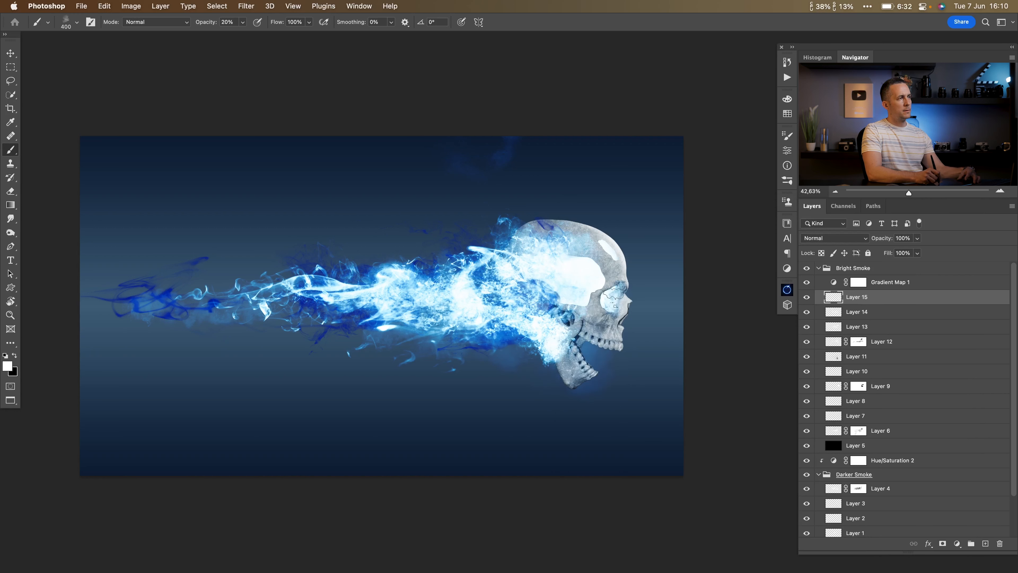
pyautogui.moveTo(541, 219); pyautogui.dragTo(497, 233)
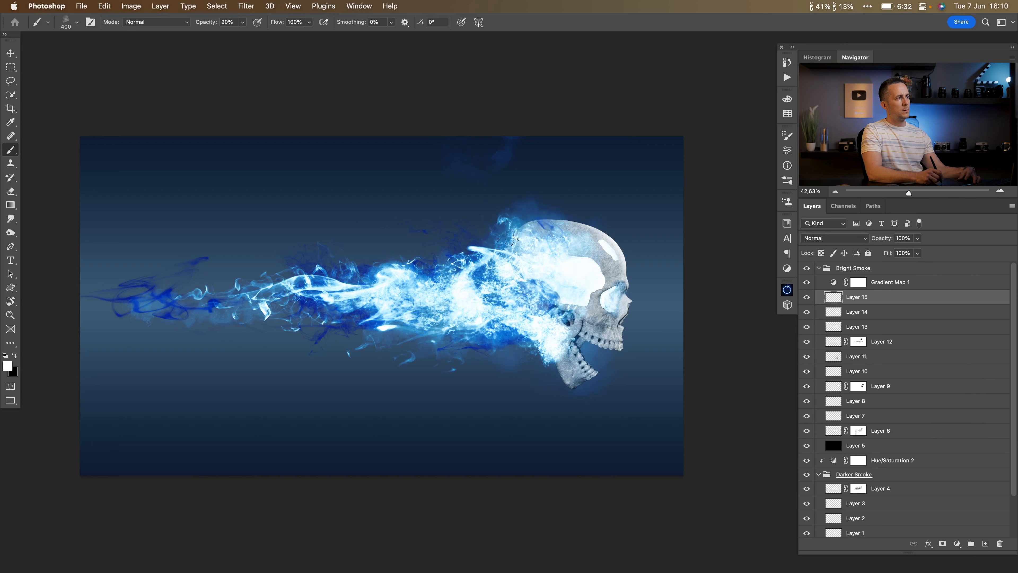
# Step: Enlarge the cloud brush and paint soft haze along the upper and lower edges of the smoke trail on Layer 15
pyautogui.press(']')
pyautogui.press(']')
pyautogui.press(']')
pyautogui.press(']')
pyautogui.press(']')
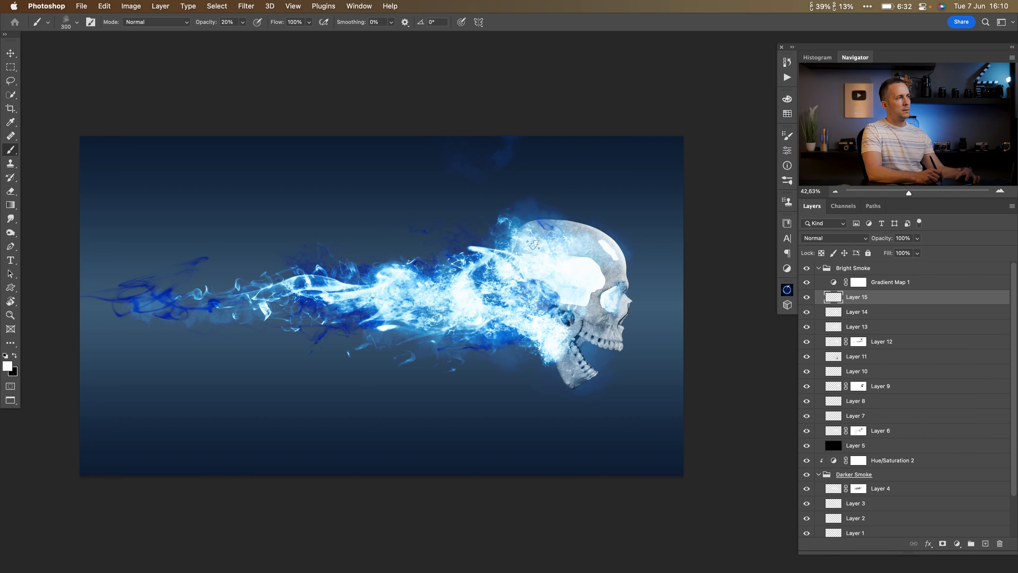
pyautogui.moveTo(537, 233)
pyautogui.mouseDown()
pyautogui.moveTo(411, 247)
pyautogui.moveTo(229, 308)
pyautogui.mouseUp()
pyautogui.moveTo(515, 345); pyautogui.dragTo(166, 322)
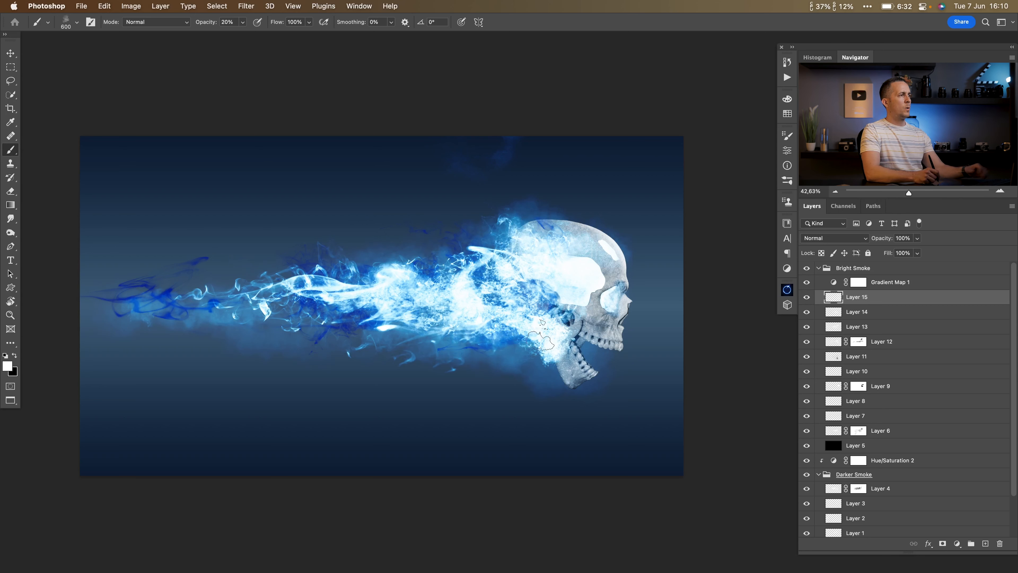
# Step: Check Layer 14 by toggling its visibility and set its opacity to 69%
pyautogui.click(806, 312)
pyautogui.click(807, 313)
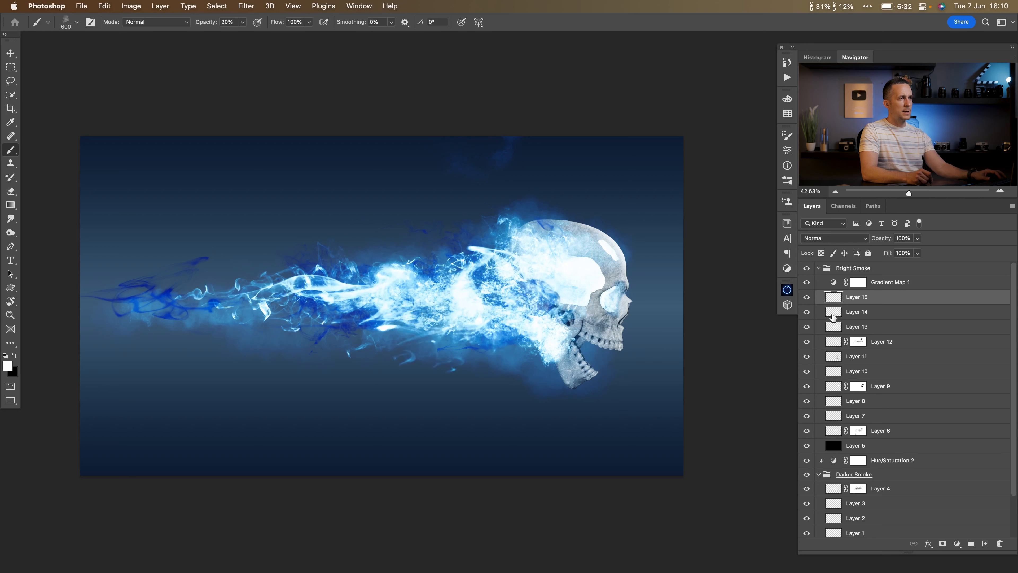
pyautogui.click(832, 312)
pyautogui.moveTo(874, 240); pyautogui.dragTo(869, 239)
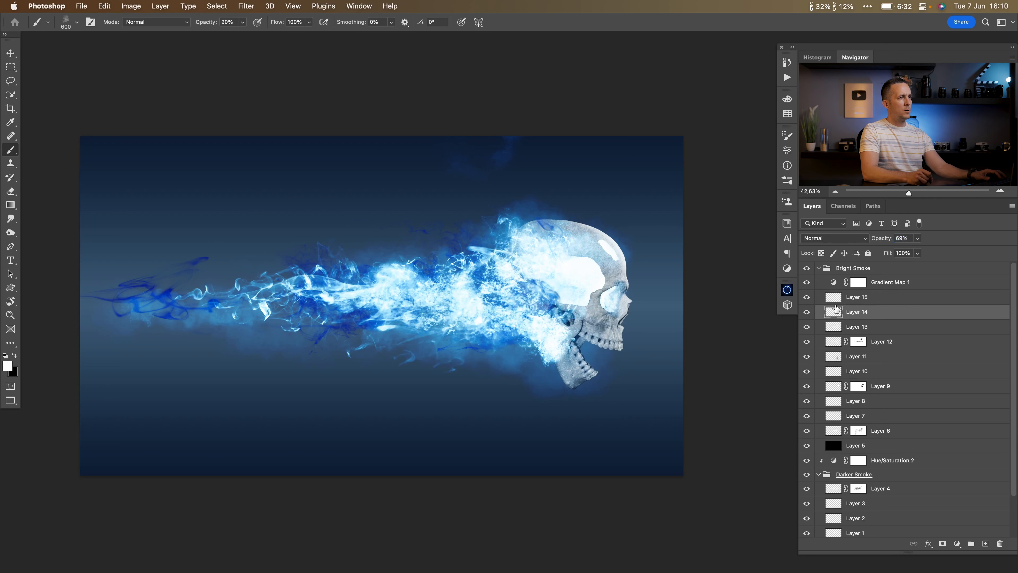
# Step: Compare the smoke with and without Layer 13 and lower that layer's opacity
pyautogui.click(807, 328)
pyautogui.click(806, 328)
pyautogui.click(807, 327)
pyautogui.click(806, 328)
pyautogui.click(846, 326)
pyautogui.moveTo(879, 241); pyautogui.dragTo(876, 240)
# Step: Collapse the Bright Smoke group, stamp all visible layers into a new top layer, and convert it to a smart object
pyautogui.click(818, 268)
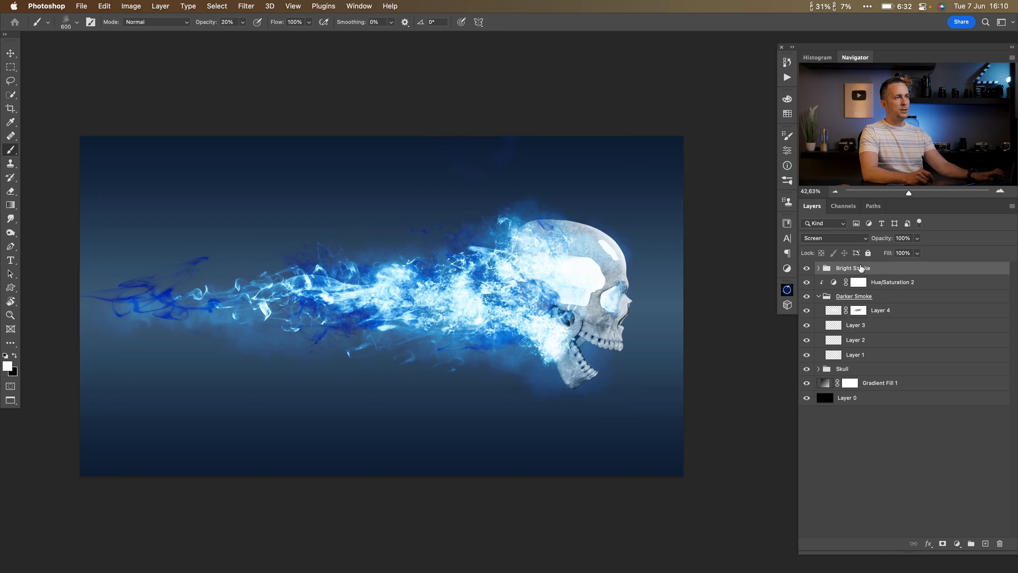
pyautogui.press('super+alt+shift+e')
pyautogui.rightClick(880, 270)
pyautogui.click(880, 271)
pyautogui.rightClick(913, 267)
pyautogui.click(839, 209)
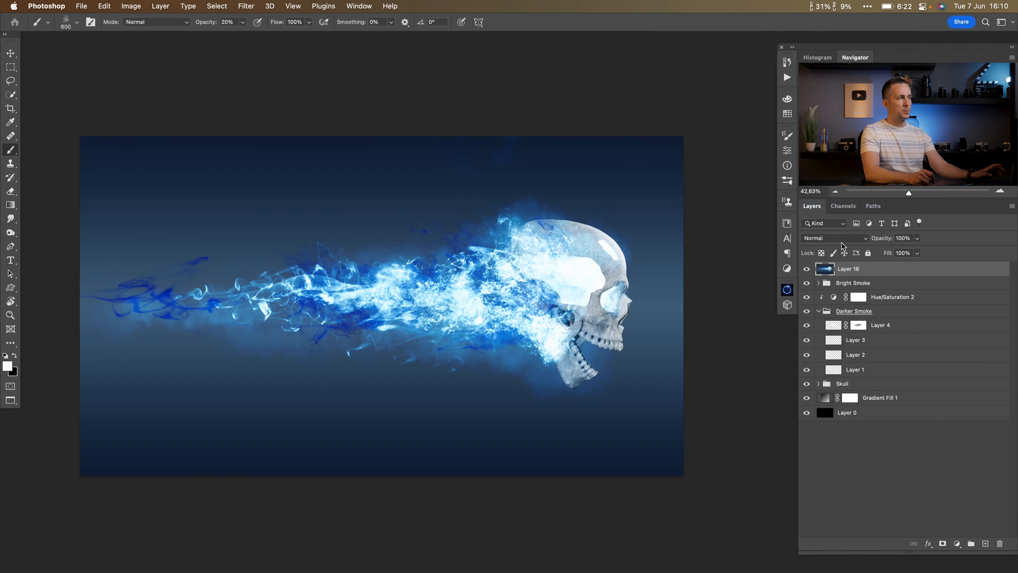
# Step: Apply the Camera Raw filter to Layer 16 with contrast +18, highlights -22, texture +20 and clarity +10
pyautogui.click(246, 6)
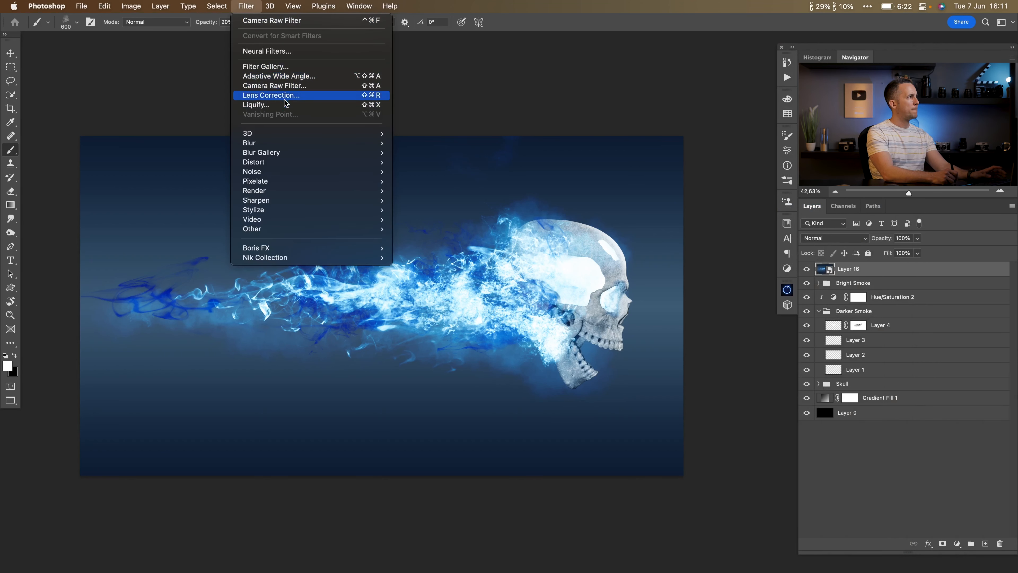
pyautogui.click(288, 85)
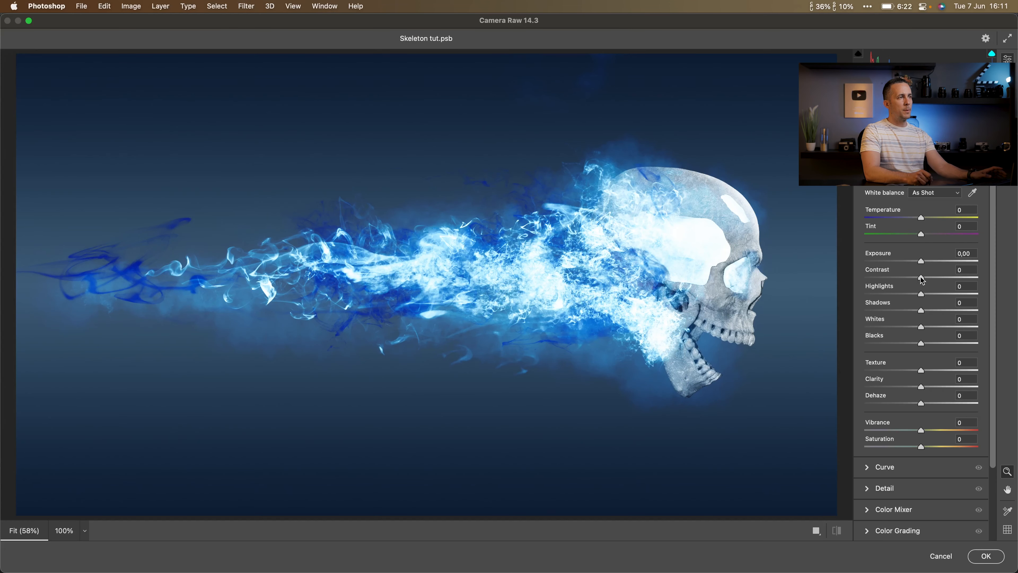
pyautogui.moveTo(932, 281); pyautogui.dragTo(909, 294)
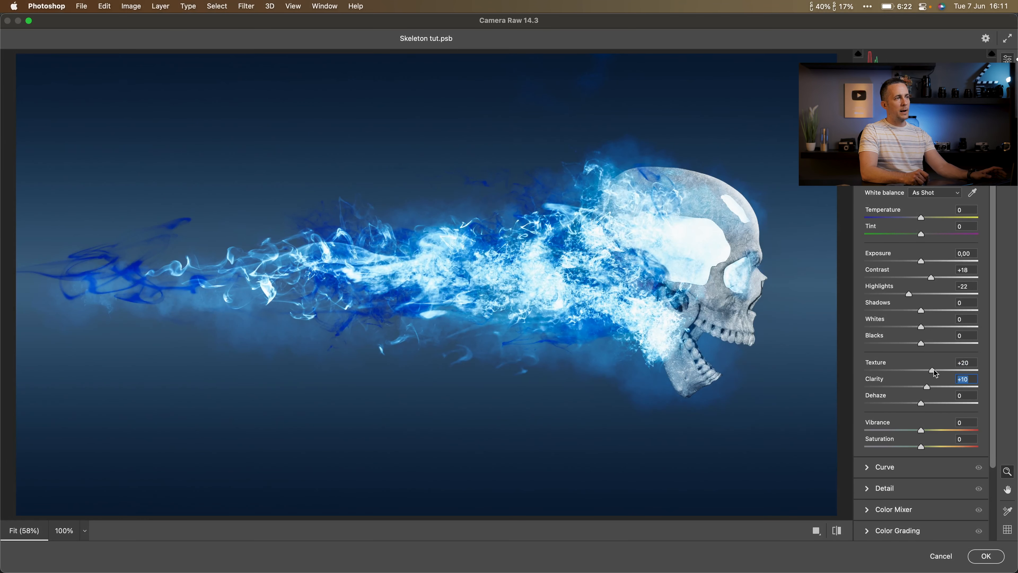
# Step: Tint the shadows blue in Color Grading with hue 233 and saturation 16
pyautogui.scroll(-5, 922, 401)
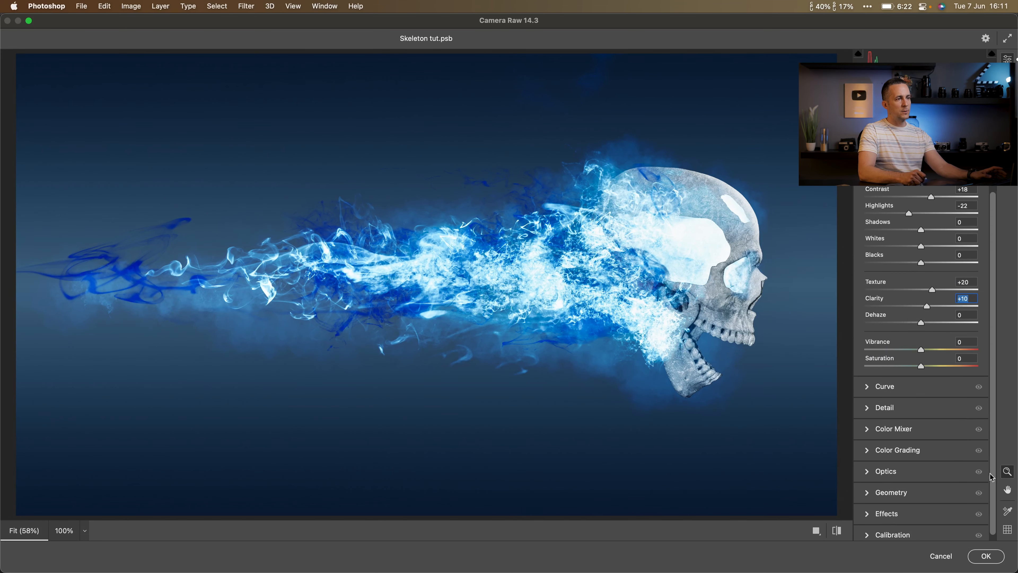
pyautogui.click(885, 444)
pyautogui.click(916, 276)
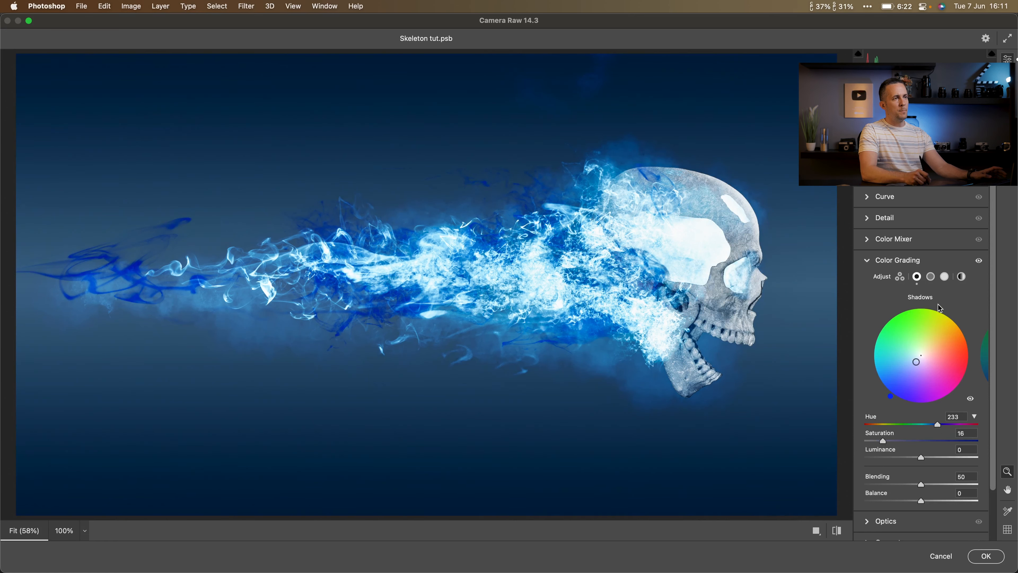
# Step: Try several highlight tints in Color Grading and reset the highlights' hue and saturation to 0
pyautogui.click(946, 277)
pyautogui.moveTo(865, 442); pyautogui.dragTo(936, 431)
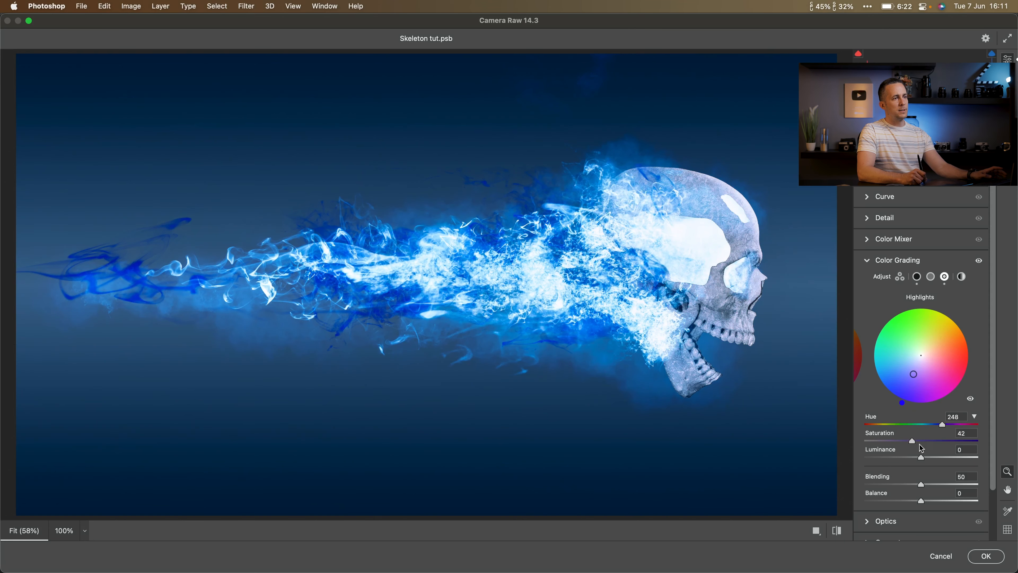
pyautogui.moveTo(945, 429); pyautogui.dragTo(1001, 441)
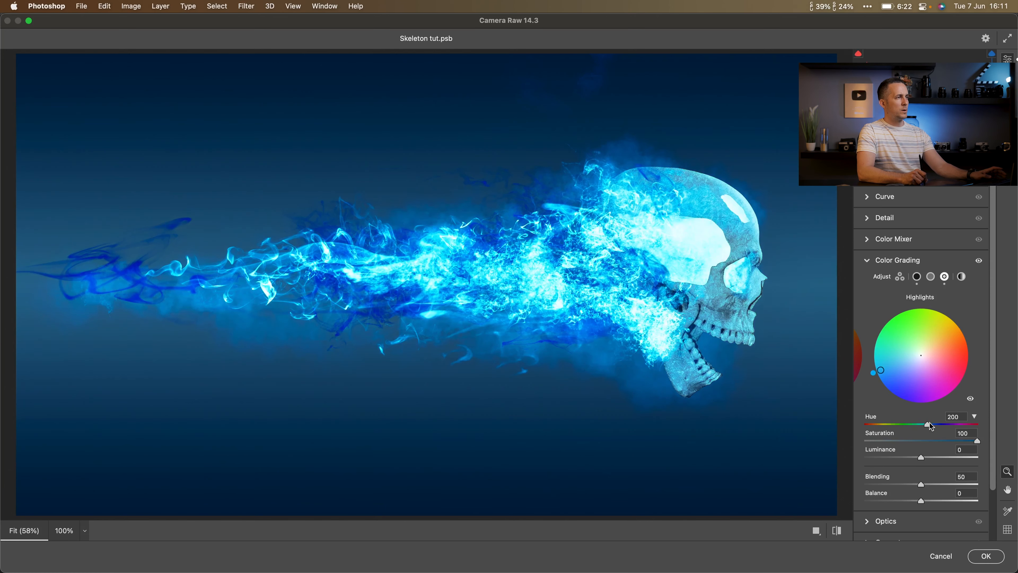
pyautogui.moveTo(932, 424); pyautogui.dragTo(858, 425)
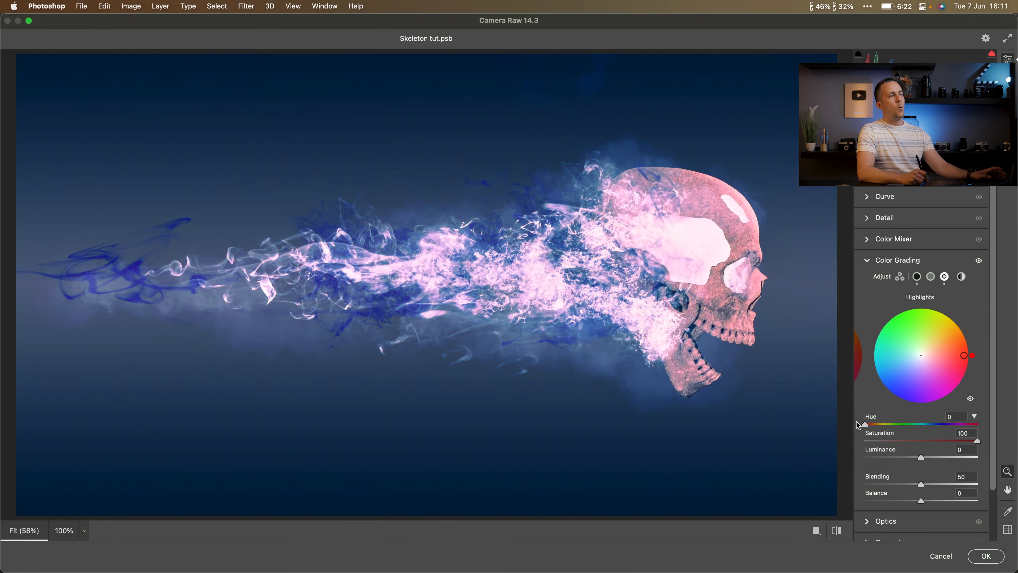
pyautogui.moveTo(976, 440); pyautogui.dragTo(830, 438)
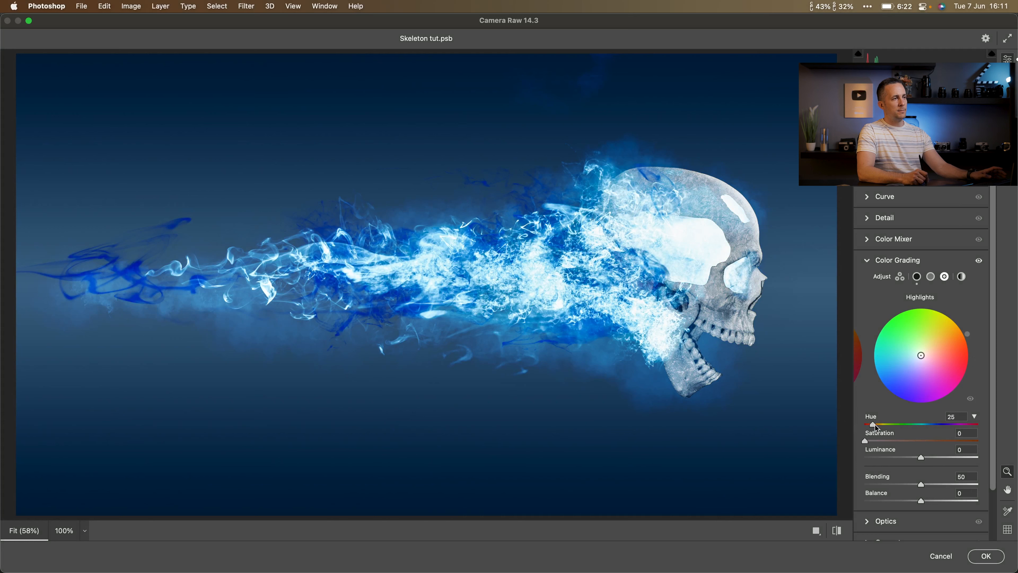
pyautogui.moveTo(868, 425); pyautogui.dragTo(862, 426)
# Step: Add a vignette of -30 with feather 91 in the effects settings
pyautogui.scroll(-2, 996, 497)
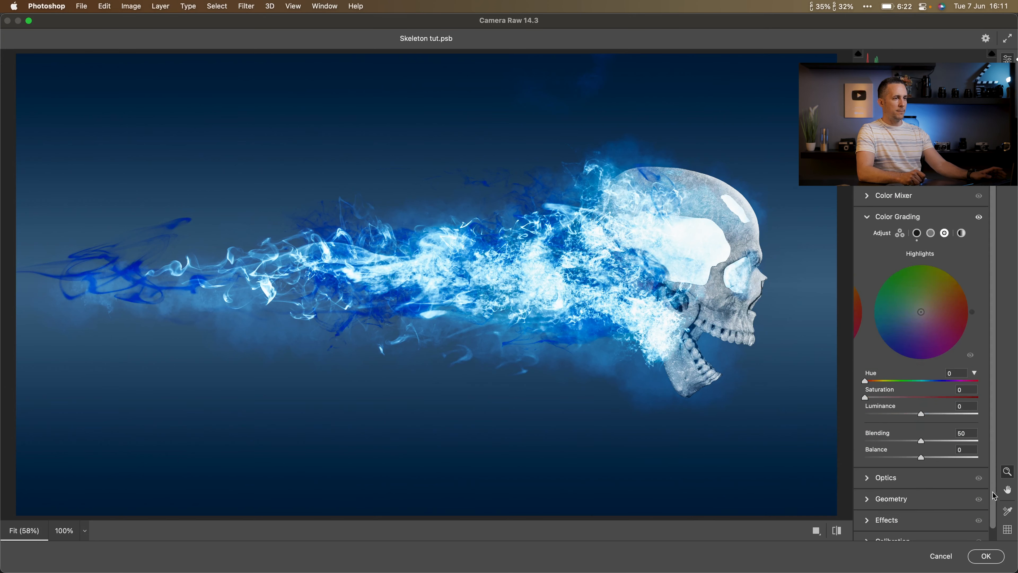
pyautogui.scroll(-1, 995, 497)
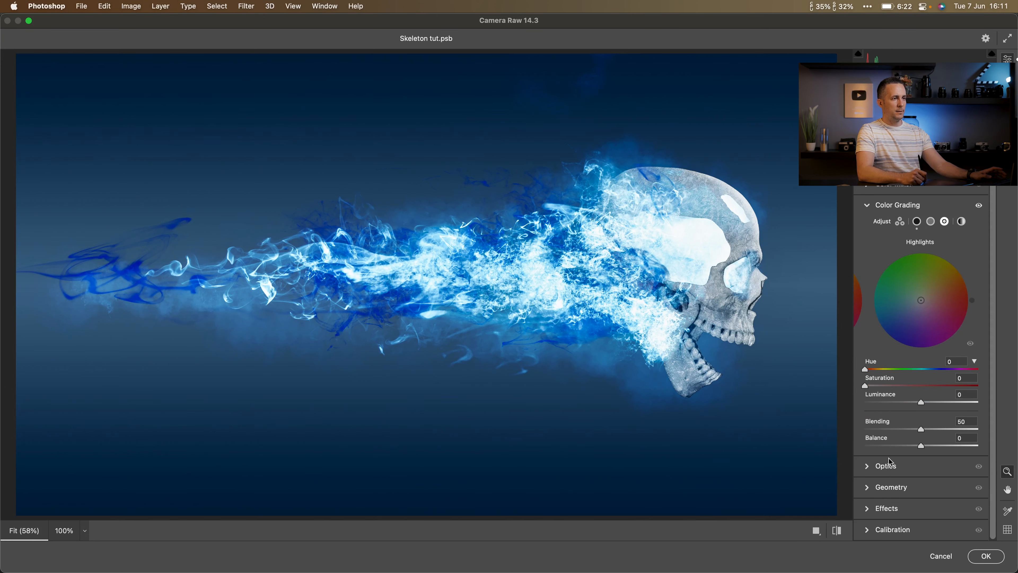
pyautogui.click(886, 507)
pyautogui.moveTo(920, 402); pyautogui.dragTo(906, 411)
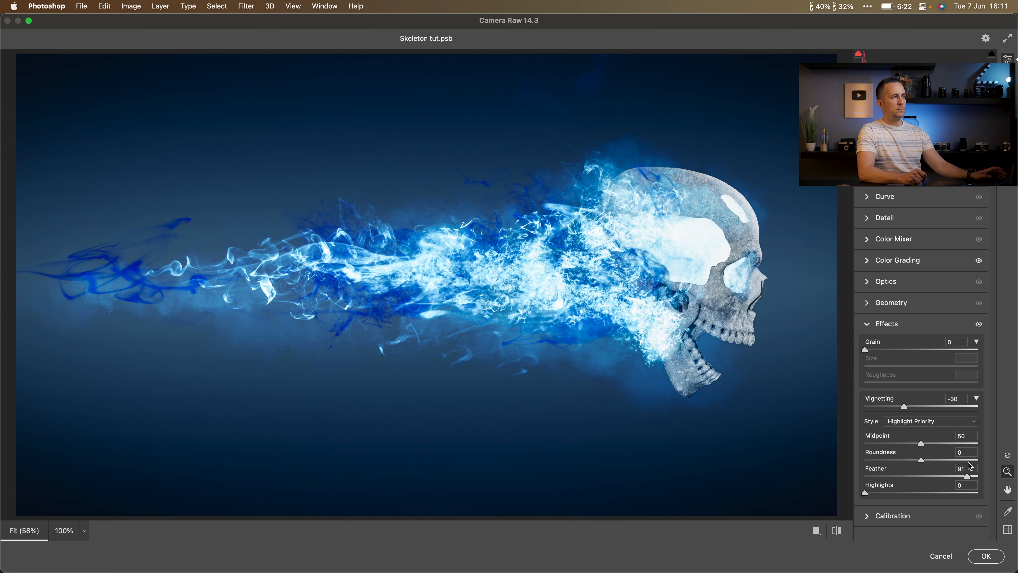
# Step: Set the Camera Raw highlights to -31 and apply the filter to the smart object
pyautogui.scroll(10, 893, 213)
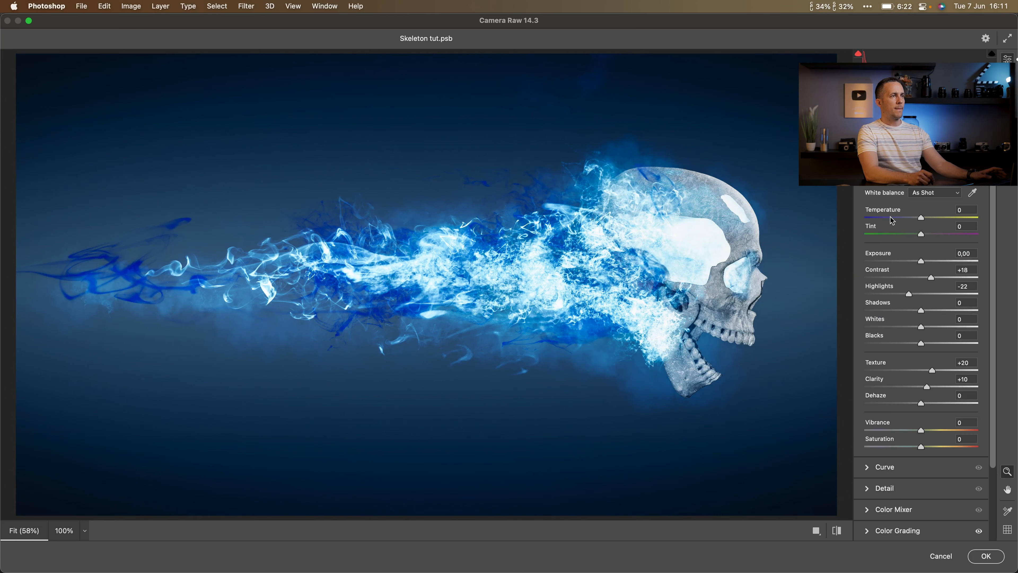
pyautogui.moveTo(912, 297); pyautogui.dragTo(903, 295)
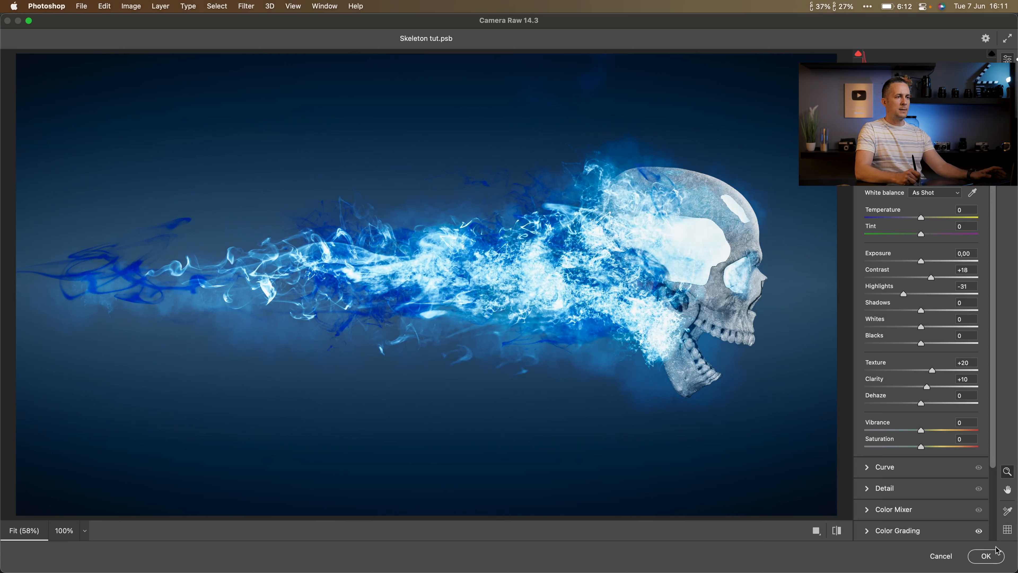
pyautogui.click(985, 554)
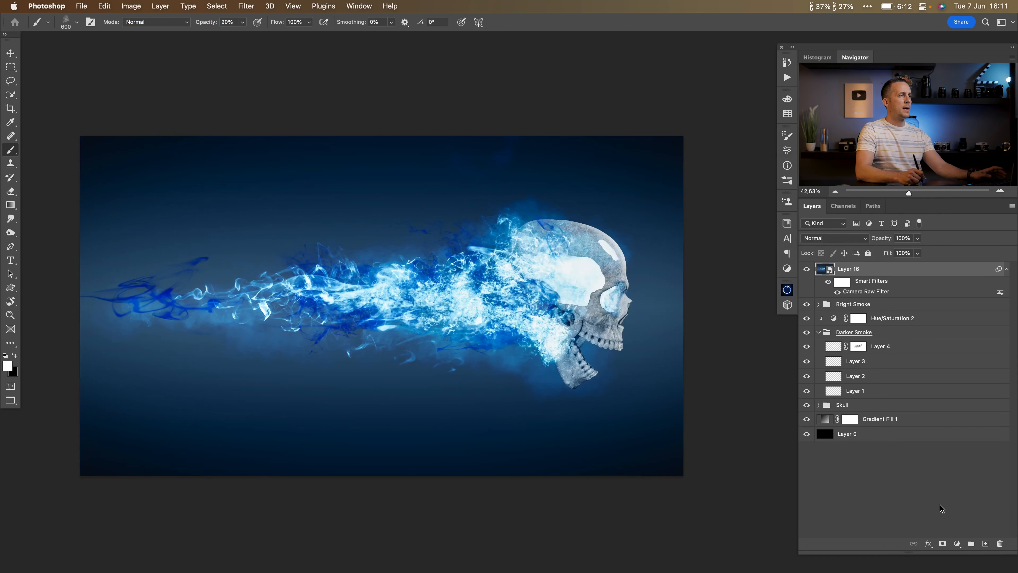
# Step: Generate an Oniric Diffuse glow, fit the whole image beside the plugin, and compare it with and without the glow preview
pyautogui.click(787, 289)
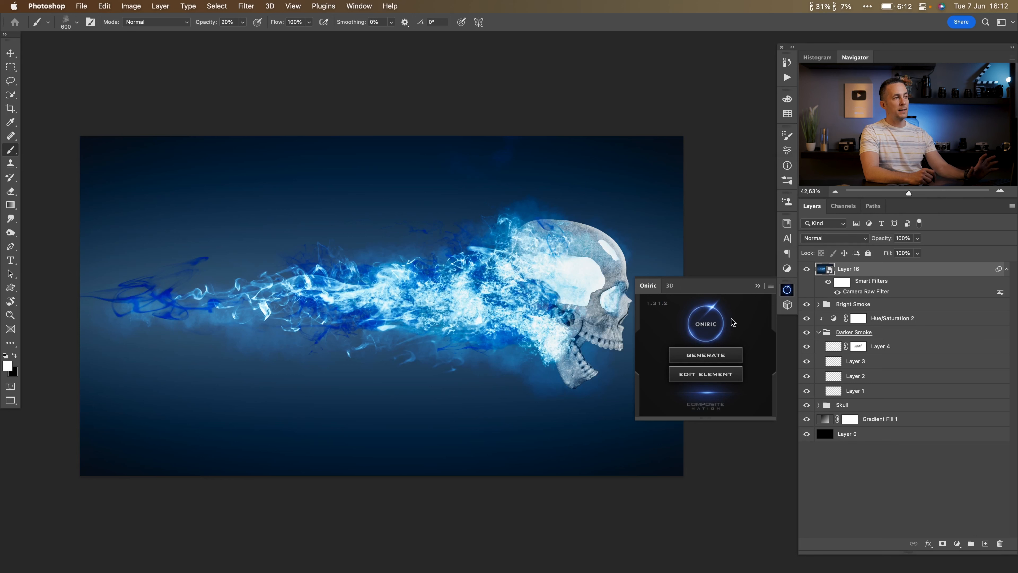
pyautogui.click(719, 356)
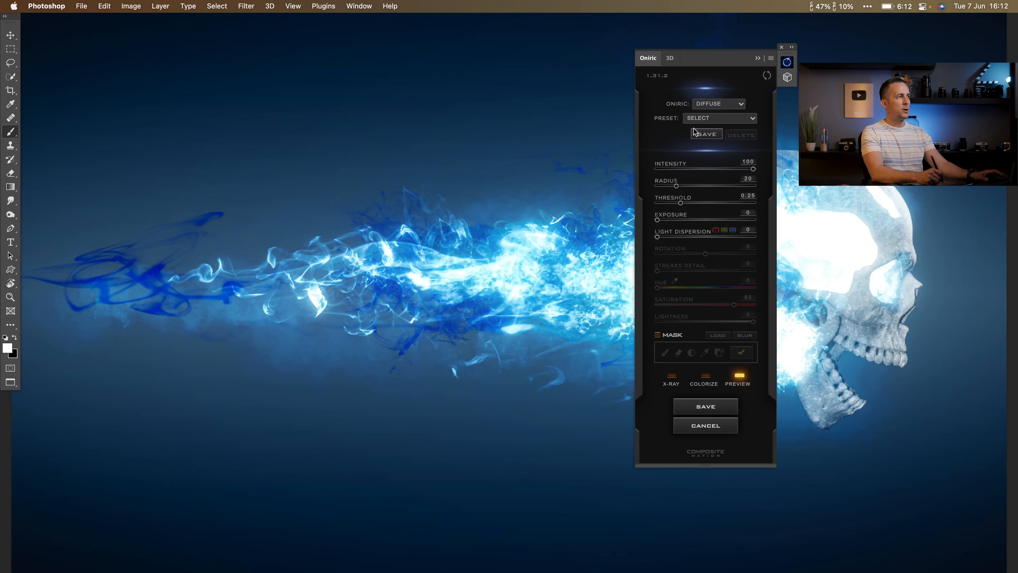
pyautogui.click(500, 242)
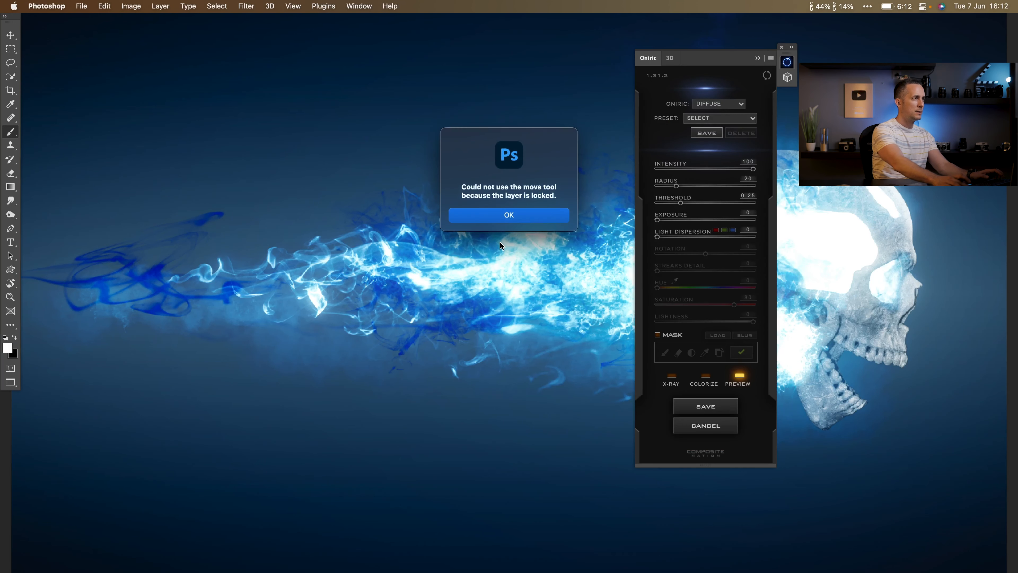
pyautogui.press('super+minus')
pyautogui.moveTo(366, 292); pyautogui.dragTo(334, 281)
pyautogui.moveTo(462, 273); pyautogui.dragTo(322, 282)
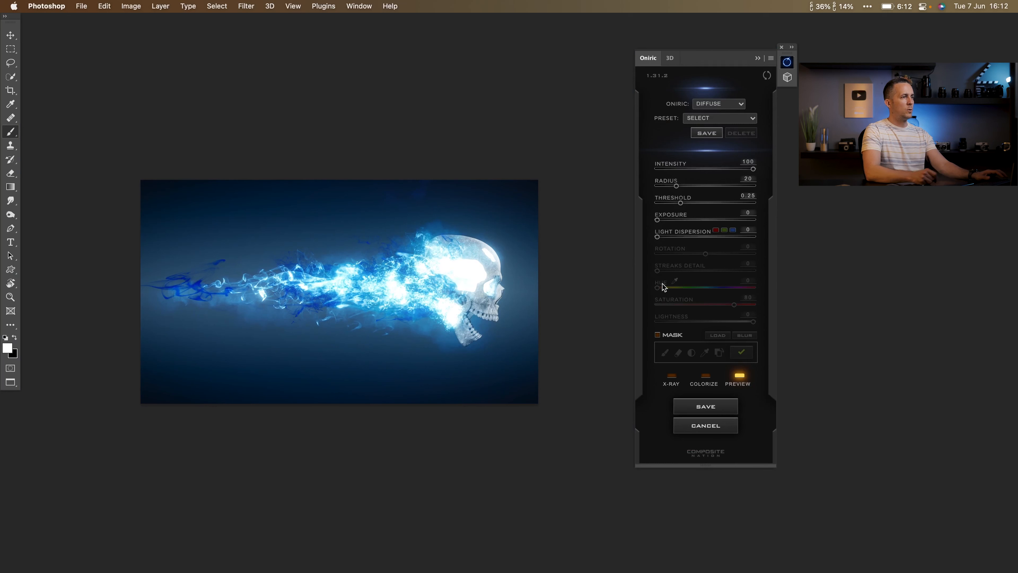
pyautogui.click(741, 378)
pyautogui.click(741, 378)
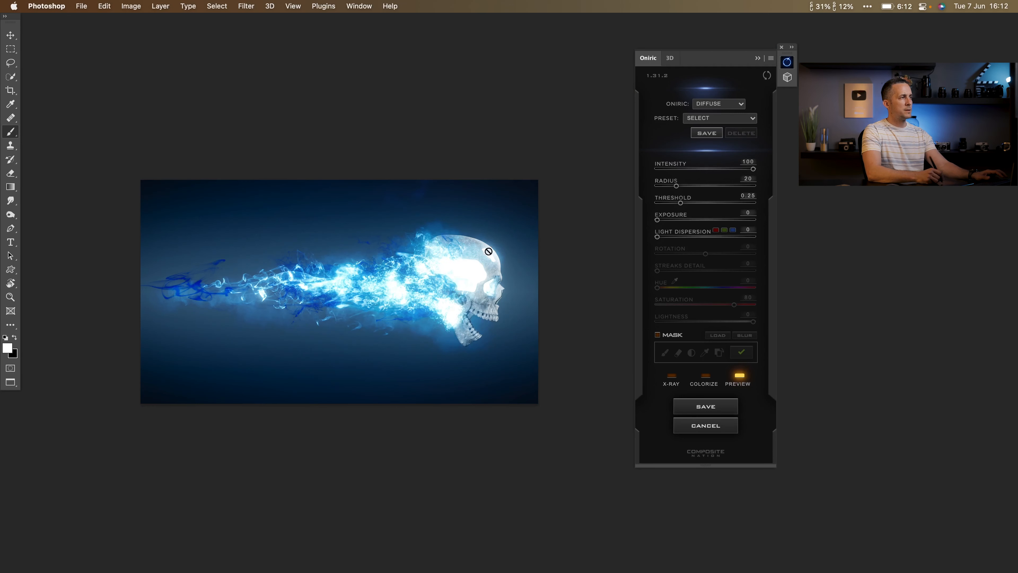
# Step: Set the glow's threshold to 0.22 using the X-ray view and enable Colorize
pyautogui.click(670, 377)
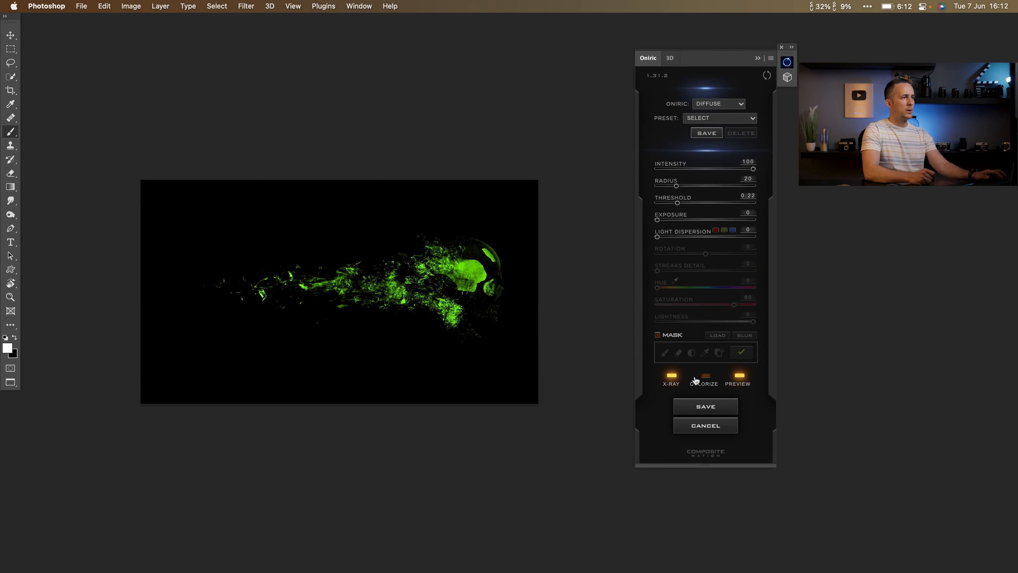
pyautogui.click(671, 377)
pyautogui.click(706, 379)
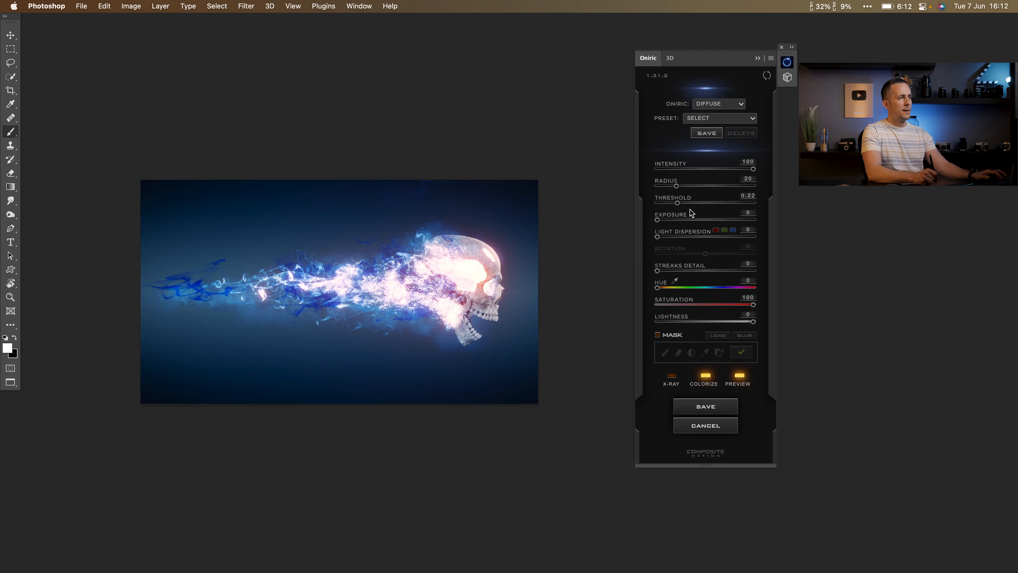
# Step: Save the glow as a new Oniric element named g and collapse the plugin
pyautogui.click(709, 407)
pyautogui.write('g')
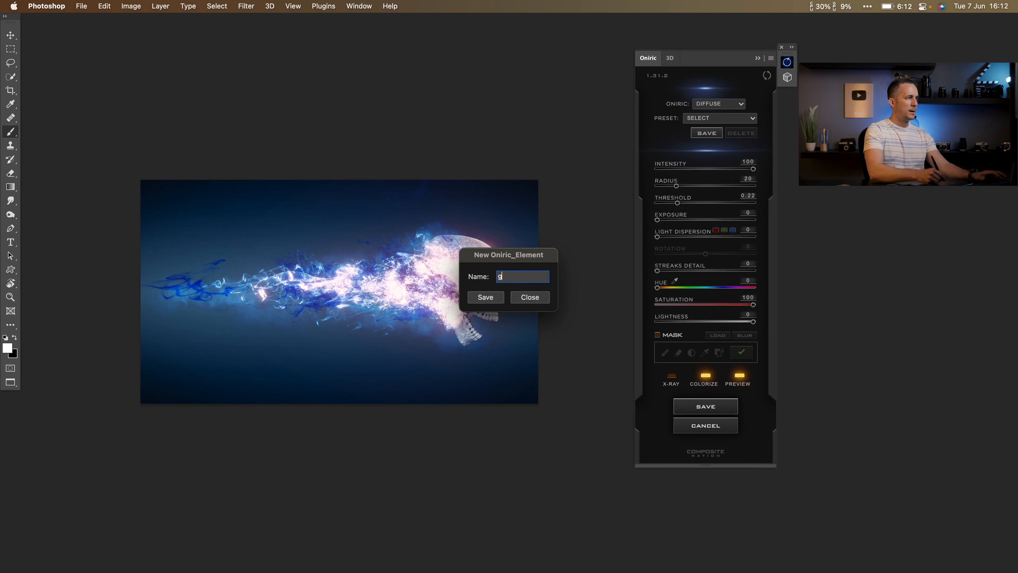
pyautogui.click(489, 295)
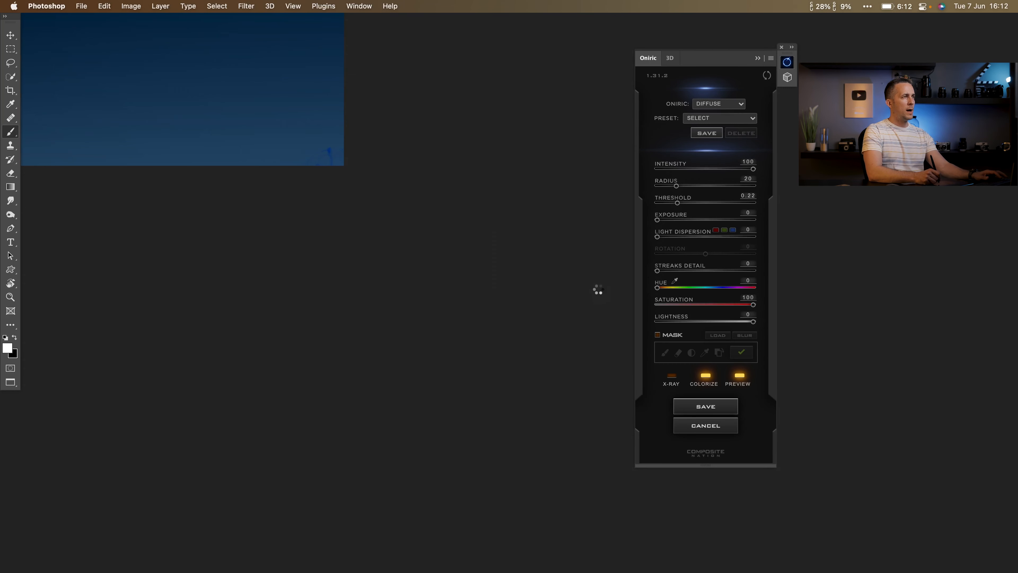
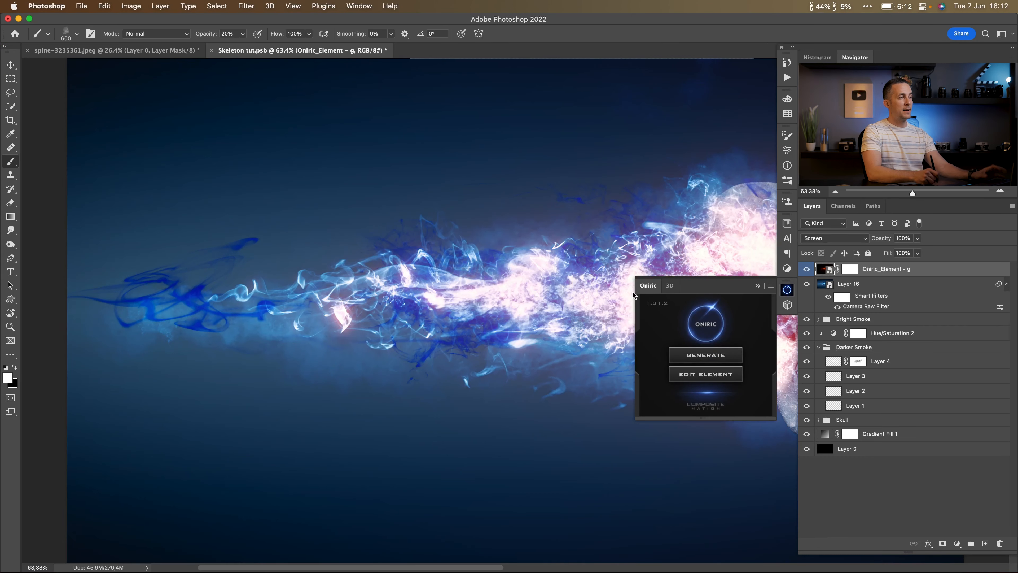
pyautogui.click(757, 286)
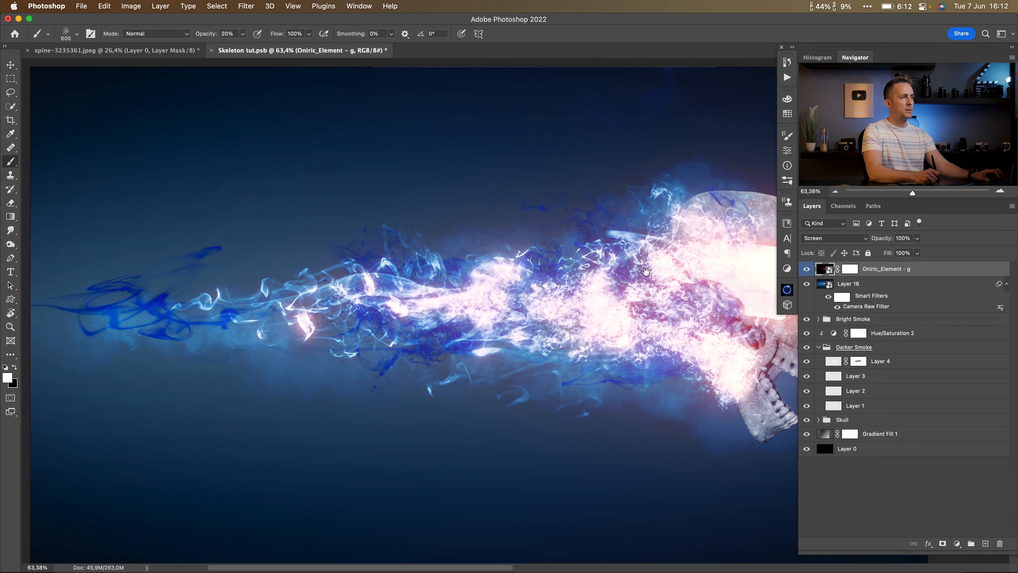
# Step: Inspect the Oniric_Element - g glow over the whole composite and isolated from the other layers
pyautogui.scroll(-5, 583, 278)
pyautogui.scroll(3, 582, 278)
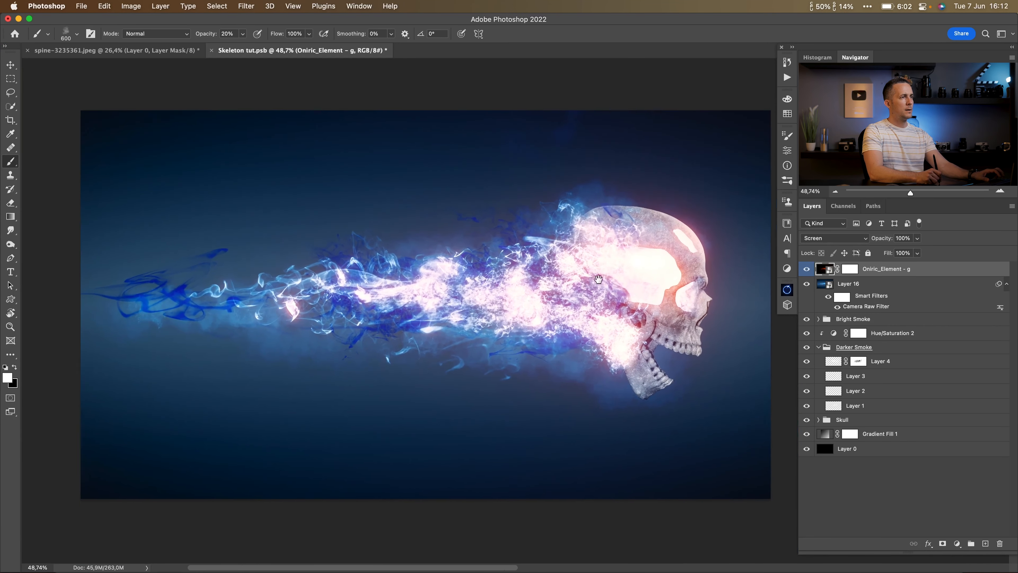
pyautogui.keyDown('alt'); pyautogui.click(807, 269); pyautogui.keyUp('alt')
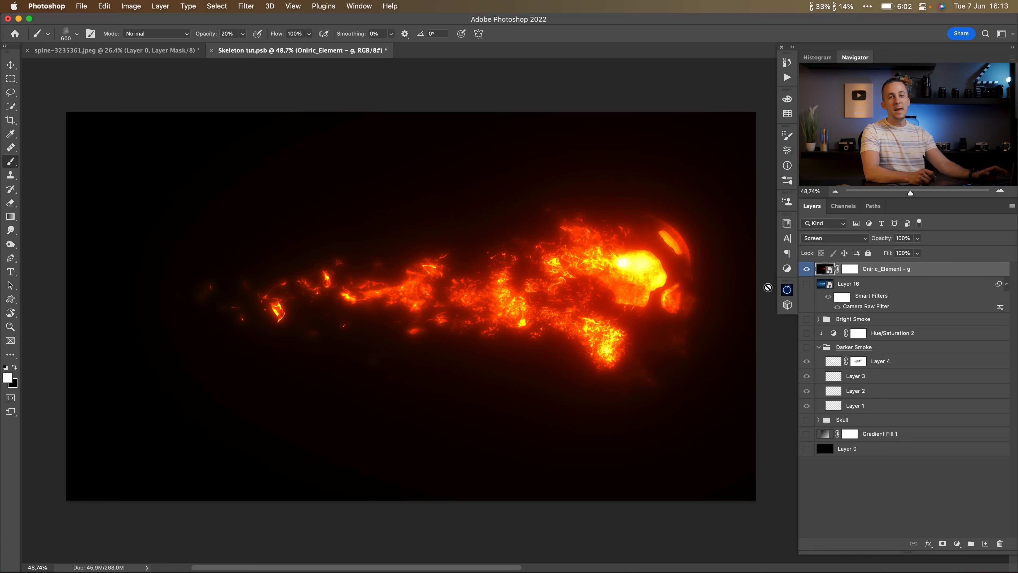
pyautogui.keyDown('alt'); pyautogui.click(808, 269); pyautogui.keyUp('alt')
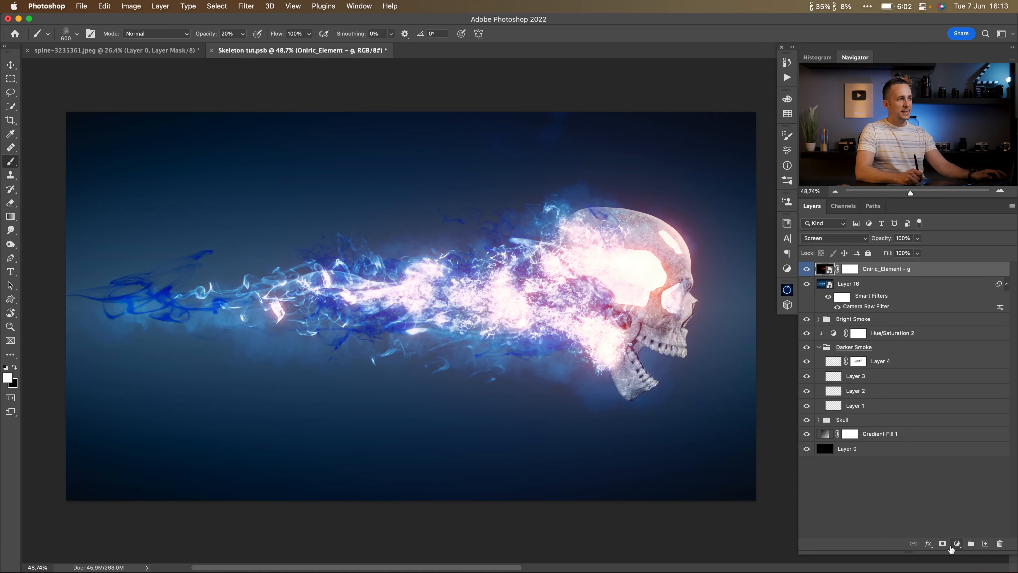
# Step: Add a Hue/Saturation adjustment layer and clip it to the Oniric_Element - g layer
pyautogui.click(957, 546)
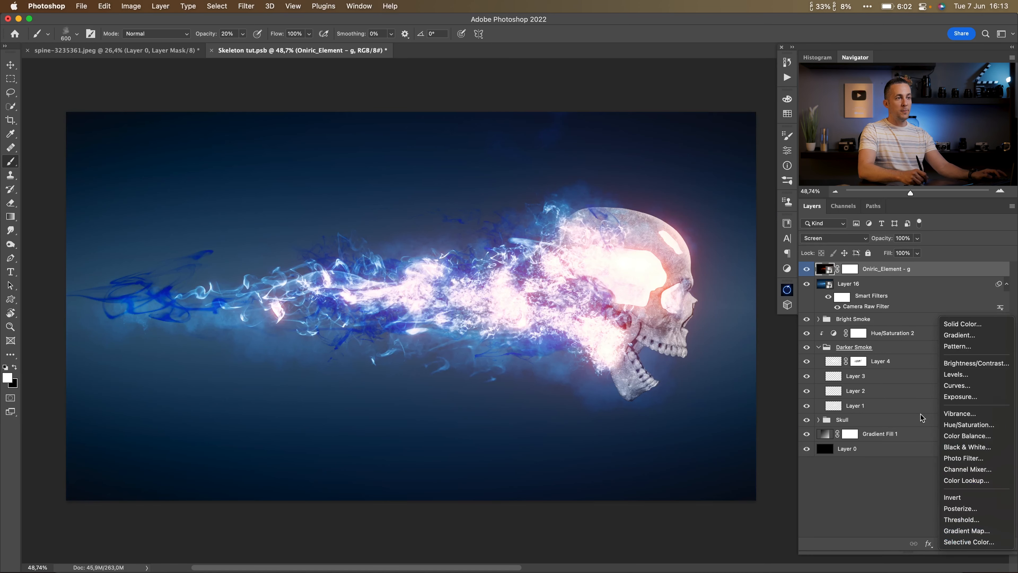
pyautogui.click(966, 425)
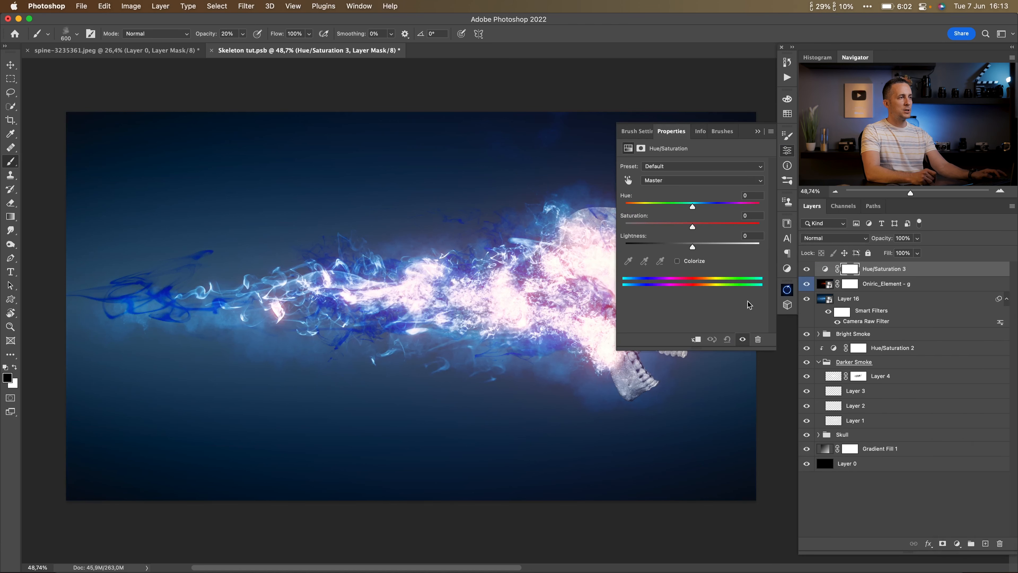
pyautogui.click(696, 342)
# Step: Recolour the glow to cyan-blue with hue +180 and saturation +78 in the clipped Hue/Saturation adjustment
pyautogui.moveTo(572, 238); pyautogui.dragTo(464, 235)
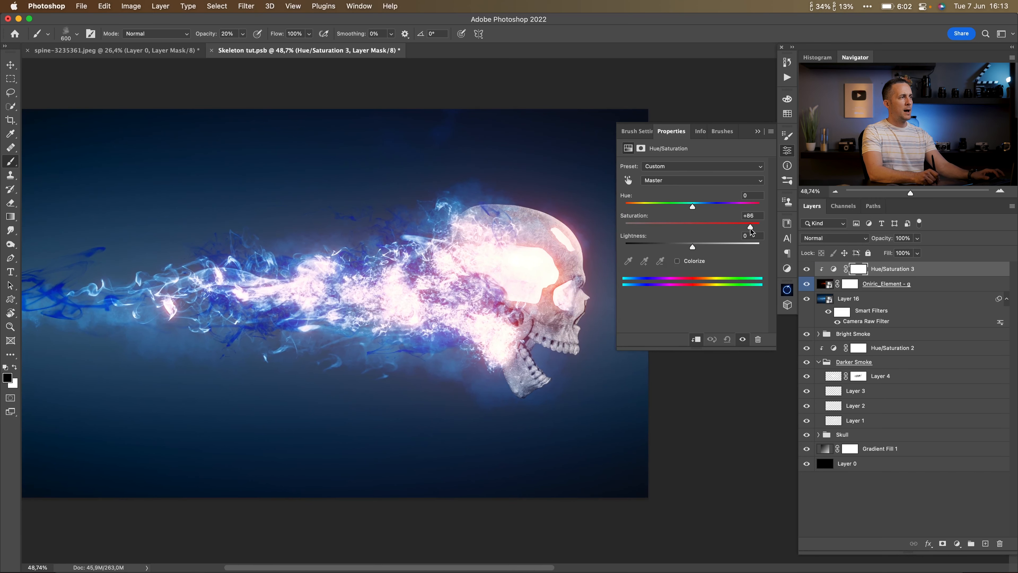
pyautogui.moveTo(691, 212); pyautogui.dragTo(763, 208)
pyautogui.moveTo(533, 284); pyautogui.dragTo(509, 295)
pyautogui.moveTo(760, 209); pyautogui.dragTo(677, 208)
pyautogui.moveTo(692, 247); pyautogui.dragTo(745, 227)
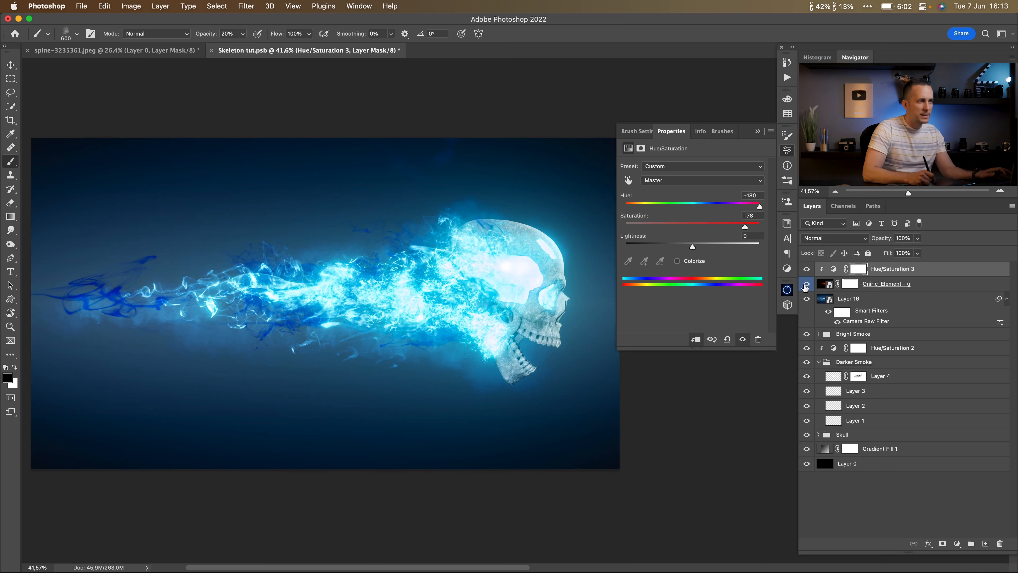
# Step: Check Layer 16 and the Oniric glow by toggling and isolating them, and reopen Layer 16's Camera Raw filter
pyautogui.click(823, 300)
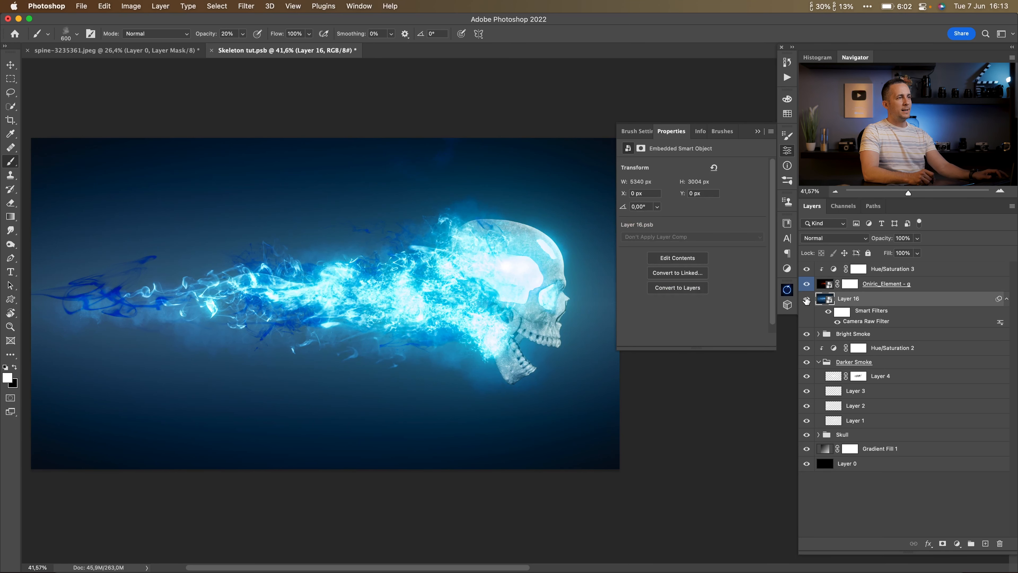
pyautogui.click(806, 298)
pyautogui.click(806, 299)
pyautogui.keyDown('alt'); pyautogui.click(805, 284); pyautogui.keyUp('alt')
pyautogui.keyDown('alt'); pyautogui.click(806, 285); pyautogui.keyUp('alt')
pyautogui.click(807, 283)
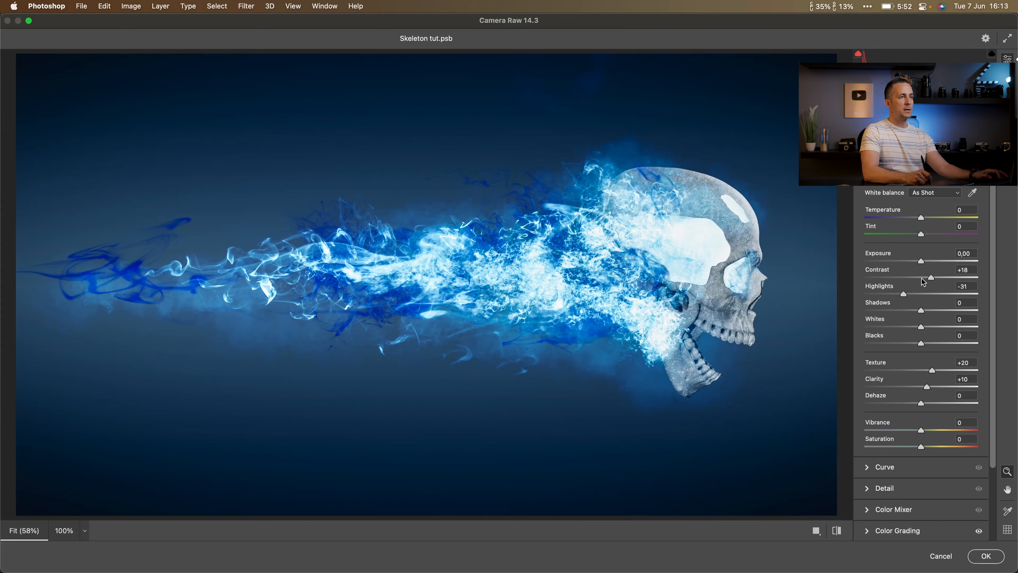
# Step: Lower the Camera Raw highlights to -76 and the temperature to -2, and apply the filter to Layer 16
pyautogui.moveTo(904, 294); pyautogui.dragTo(878, 294)
pyautogui.click(921, 218)
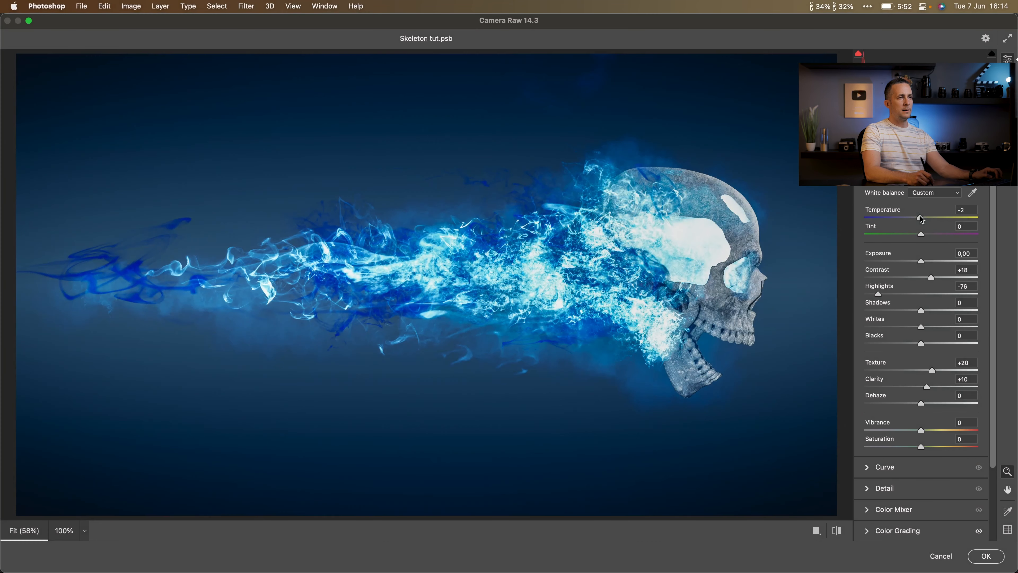
pyautogui.press('Return')
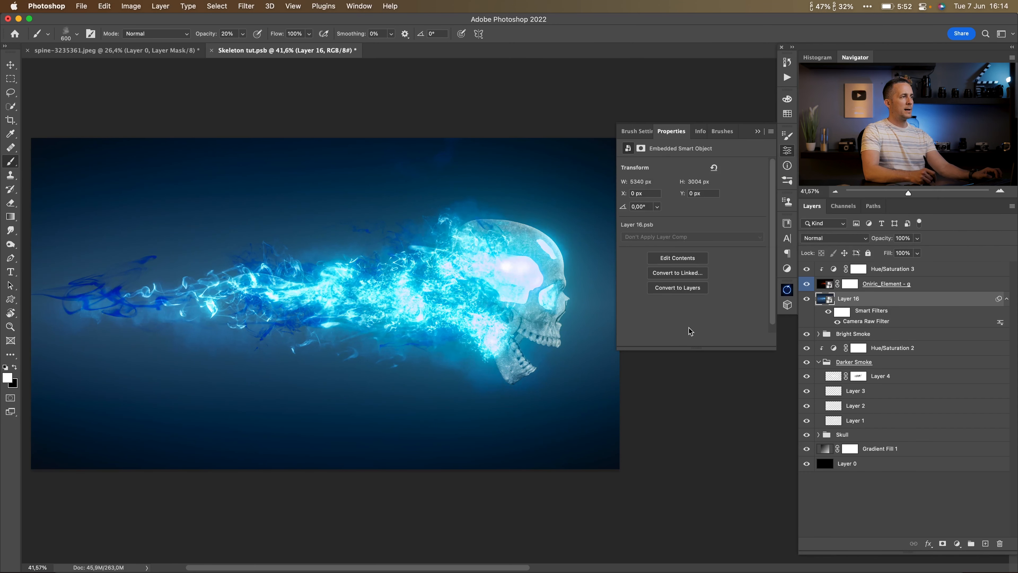
# Step: Compare the composite by toggling Layer 16's smart filters and isolating the Oniric_Element - g glow
pyautogui.click(809, 308)
pyautogui.click(809, 308)
pyautogui.moveTo(510, 267); pyautogui.dragTo(544, 285)
pyautogui.keyDown('alt'); pyautogui.click(807, 284); pyautogui.keyUp('alt')
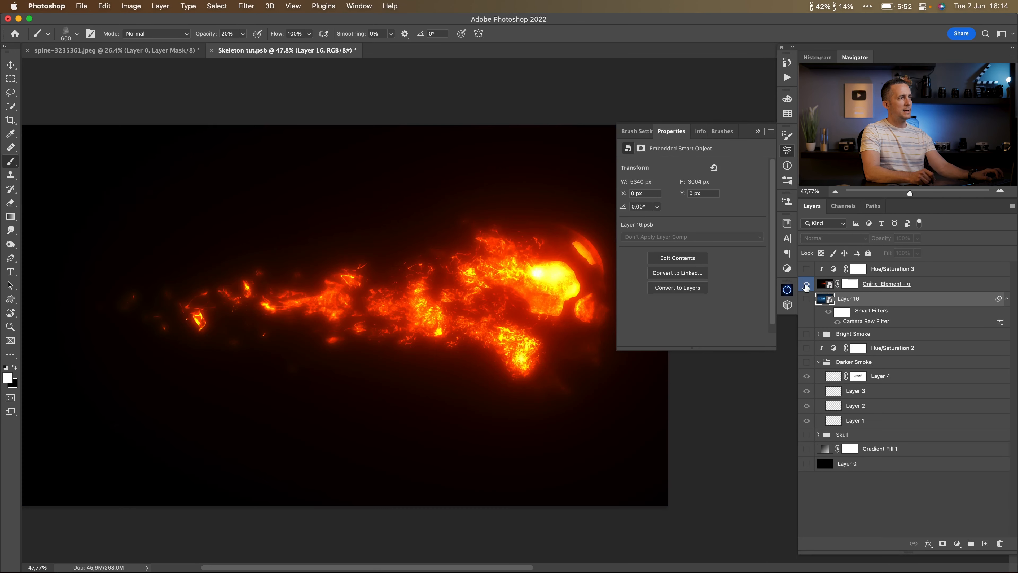
pyautogui.keyDown('alt'); pyautogui.click(807, 285); pyautogui.keyUp('alt')
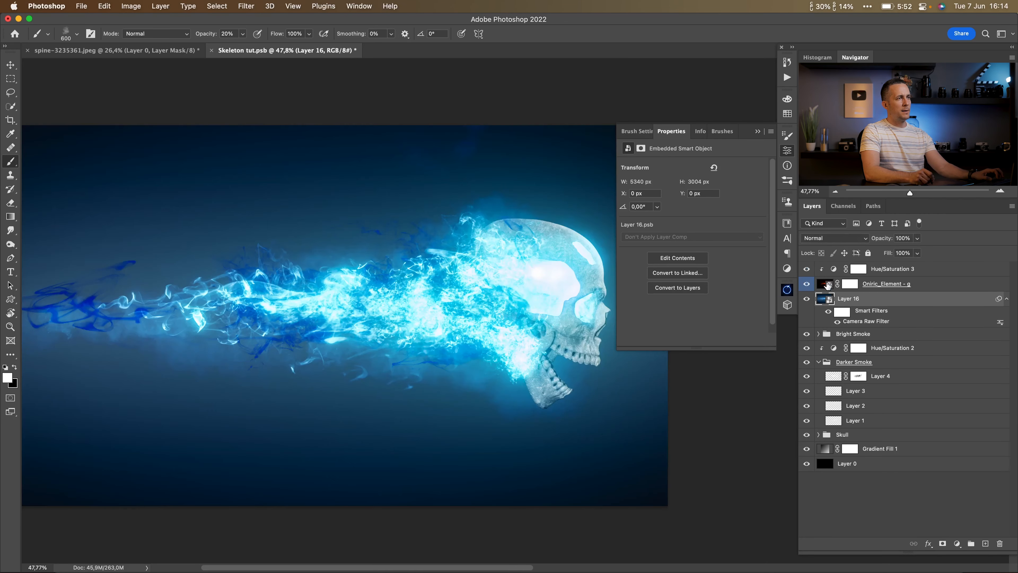
# Step: Paint black on the Oniric_Element - g mask over the skull's bright temple area with a 200 px brush at 20% opacity
pyautogui.click(850, 285)
pyautogui.moveTo(544, 273); pyautogui.dragTo(594, 282)
pyautogui.press('[')
pyautogui.press('[')
pyautogui.press('[')
pyautogui.press('[')
pyautogui.moveTo(527, 290)
pyautogui.mouseDown()
pyautogui.moveTo(532, 277)
pyautogui.moveTo(545, 282)
pyautogui.moveTo(523, 275)
pyautogui.moveTo(533, 271)
pyautogui.mouseUp()
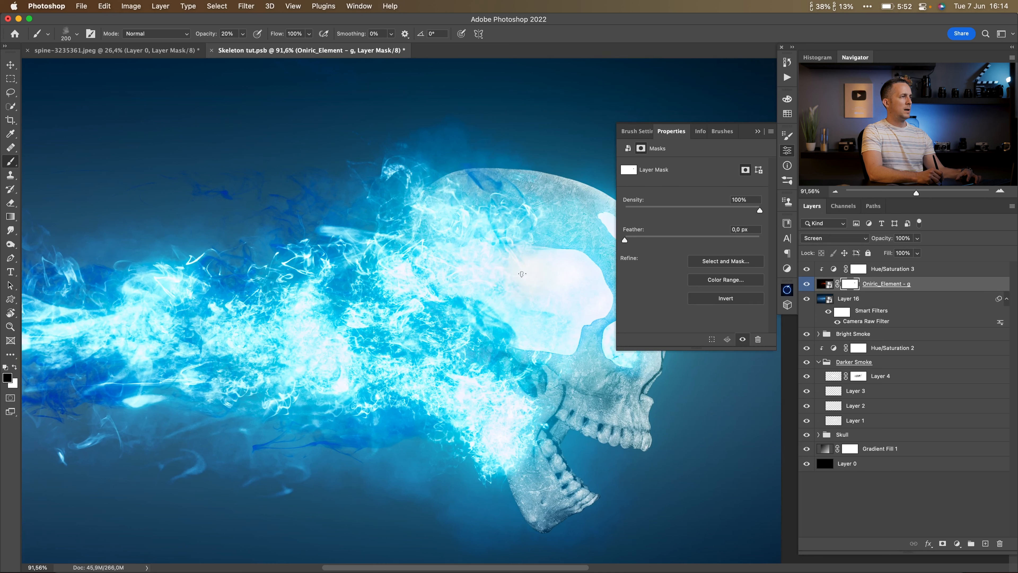
pyautogui.moveTo(537, 291); pyautogui.dragTo(505, 314)
pyautogui.click(757, 131)
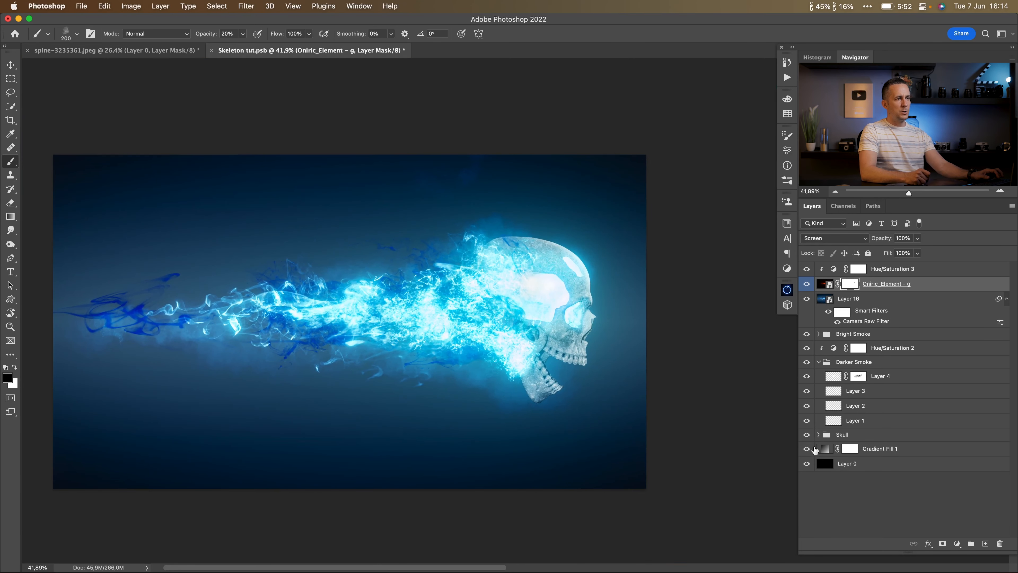
# Step: Hide Layer 16 and set the saturation of the Skull group's Hue/Saturation 1 adjustment to 45
pyautogui.click(819, 434)
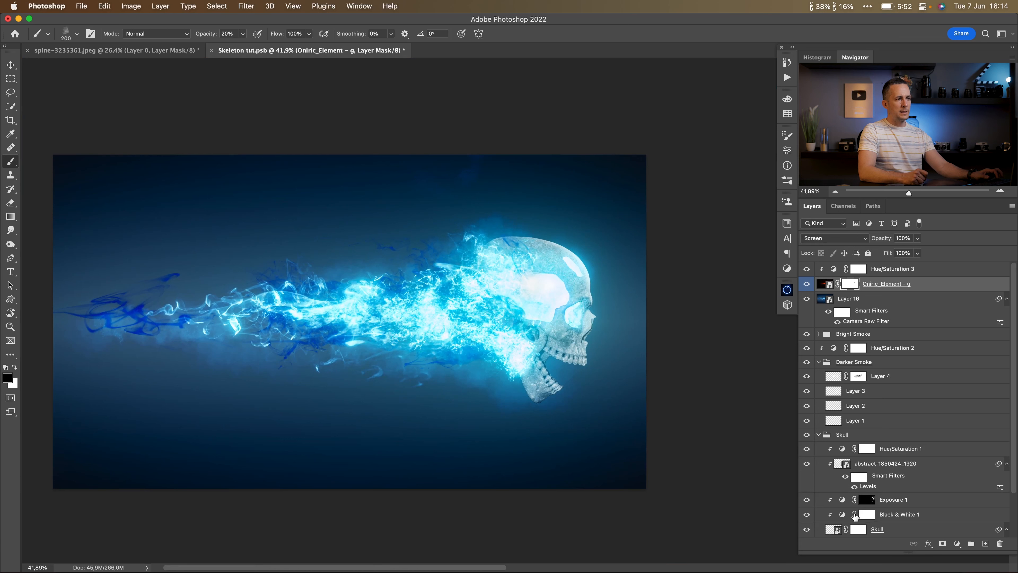
pyautogui.doubleClick(842, 449)
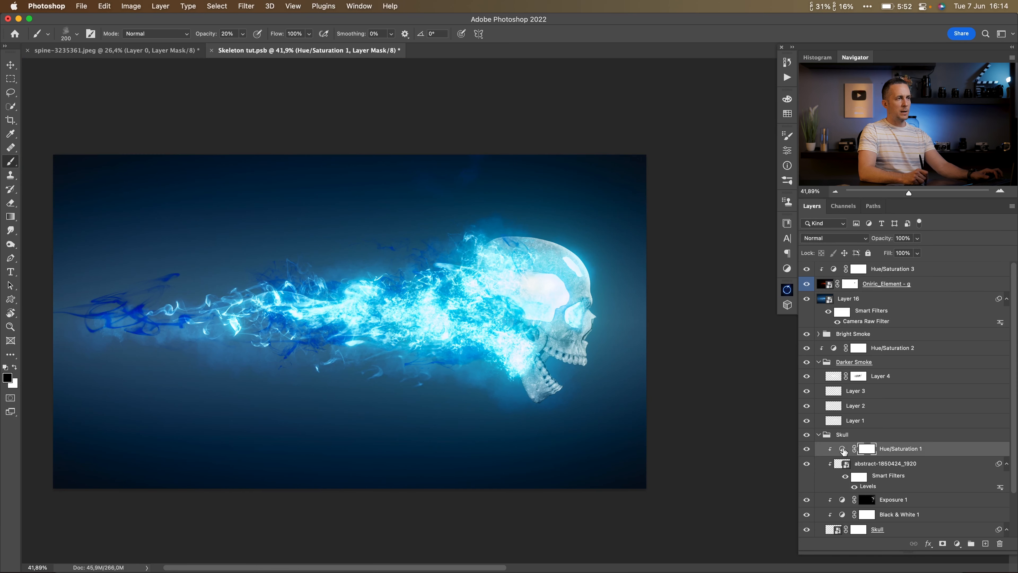
pyautogui.moveTo(686, 227); pyautogui.dragTo(667, 210)
pyautogui.press('super+z')
pyautogui.click(806, 298)
pyautogui.moveTo(682, 227); pyautogui.dragTo(701, 211)
pyautogui.click(684, 227)
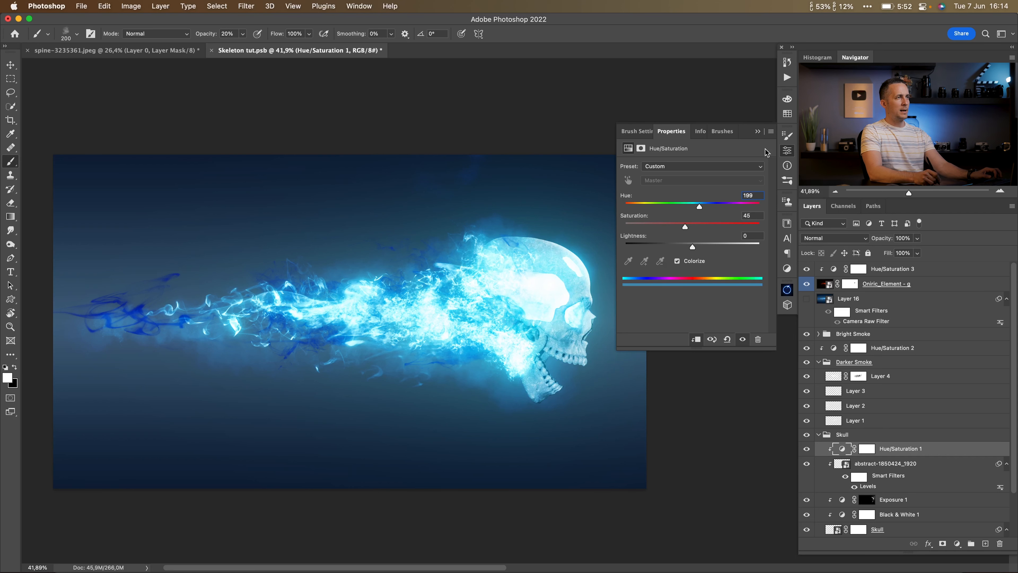
pyautogui.click(757, 132)
# Step: With Layer 16 and the Oniric glow hidden, stamp the visible layers above Bright Smoke and convert the stamp to a smart object
pyautogui.click(807, 299)
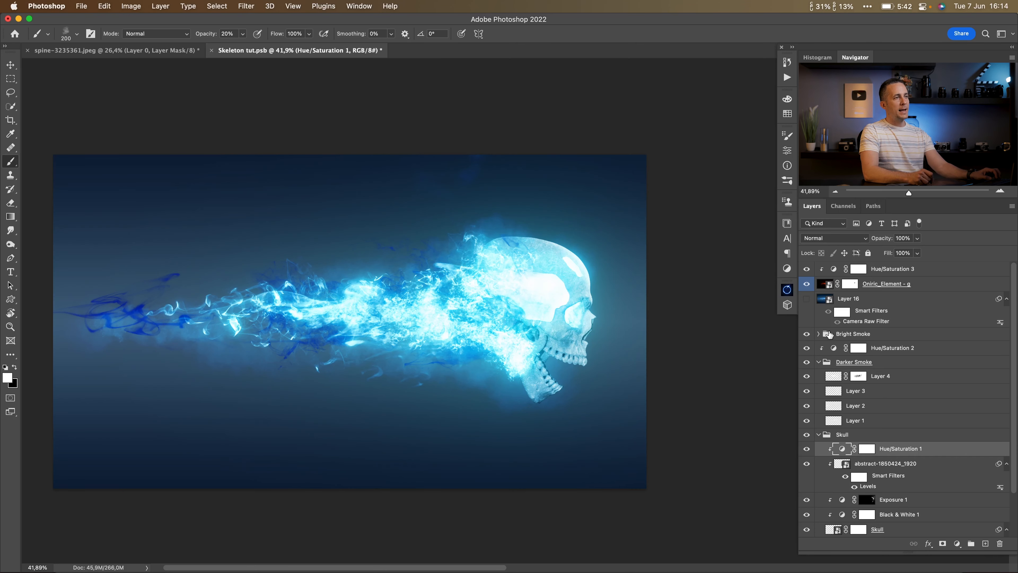
pyautogui.click(807, 284)
pyautogui.click(828, 334)
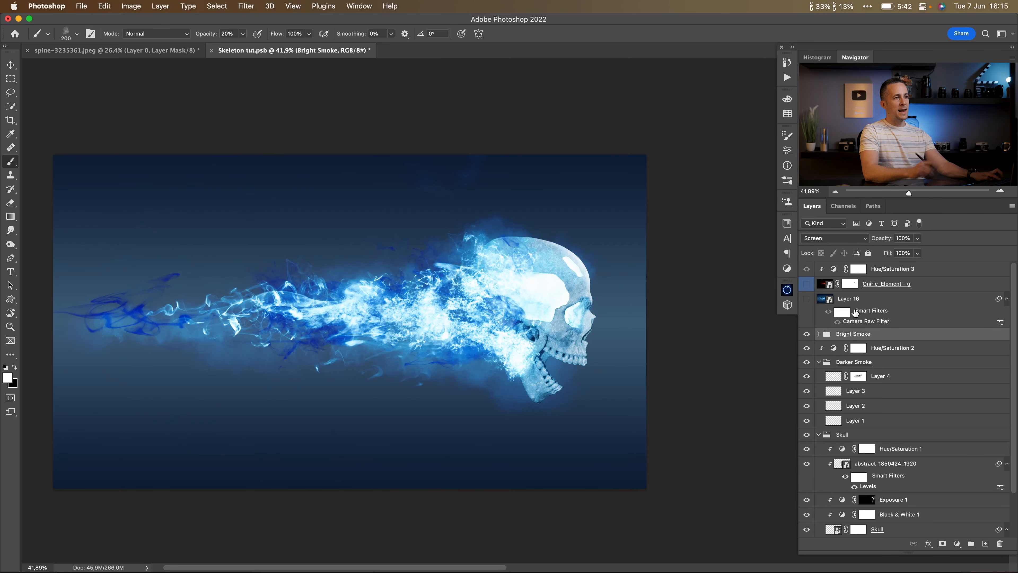
pyautogui.press('alt+shift+super+e')
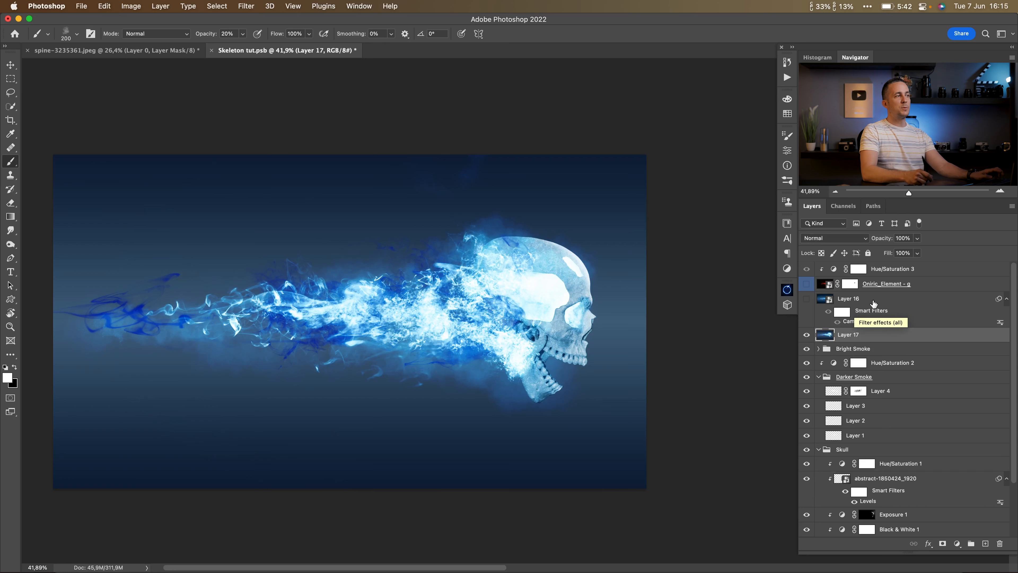
pyautogui.rightClick(887, 340)
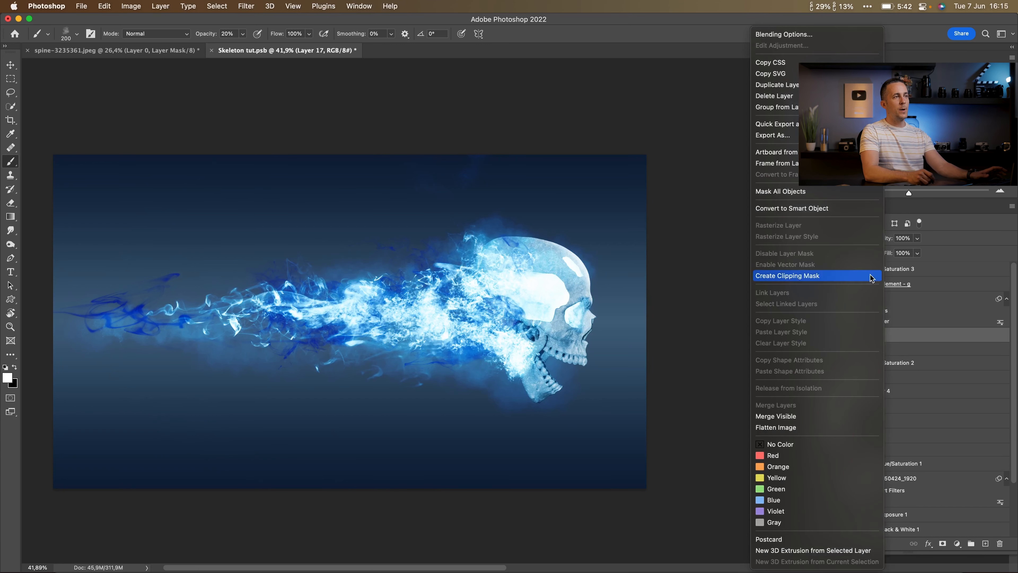
pyautogui.click(825, 208)
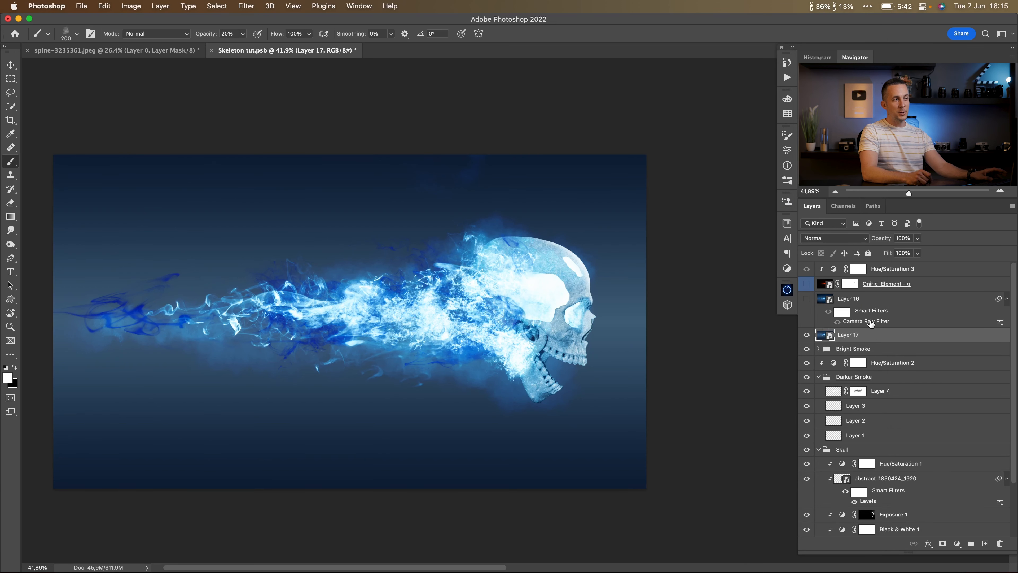
# Step: Copy Layer 16's Camera Raw filter onto the Layer 17 smart object and show the Oniric_Element - g glow again
pyautogui.moveTo(870, 323); pyautogui.dragTo(907, 344)
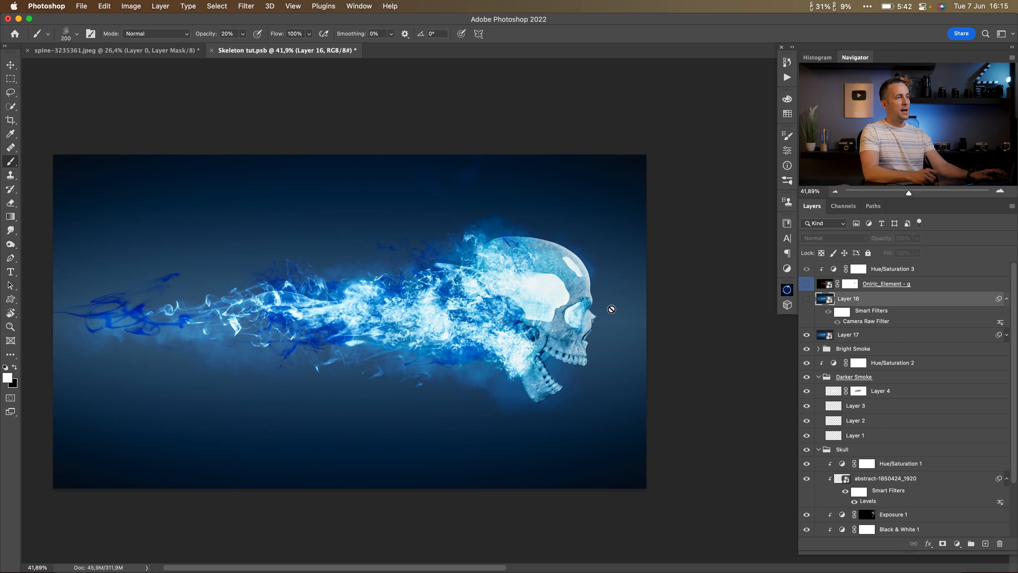
pyautogui.click(809, 284)
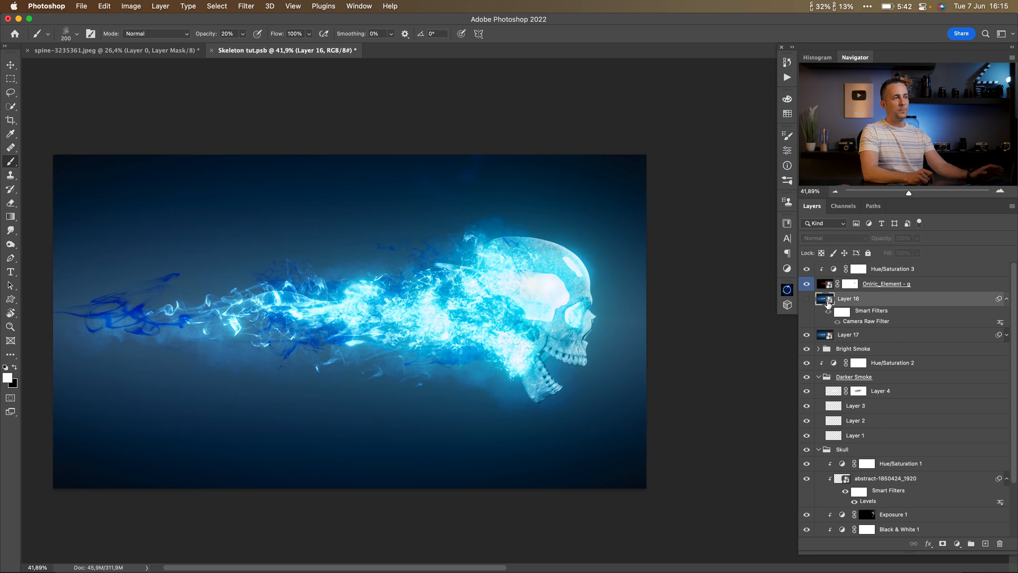
pyautogui.press('Delete')
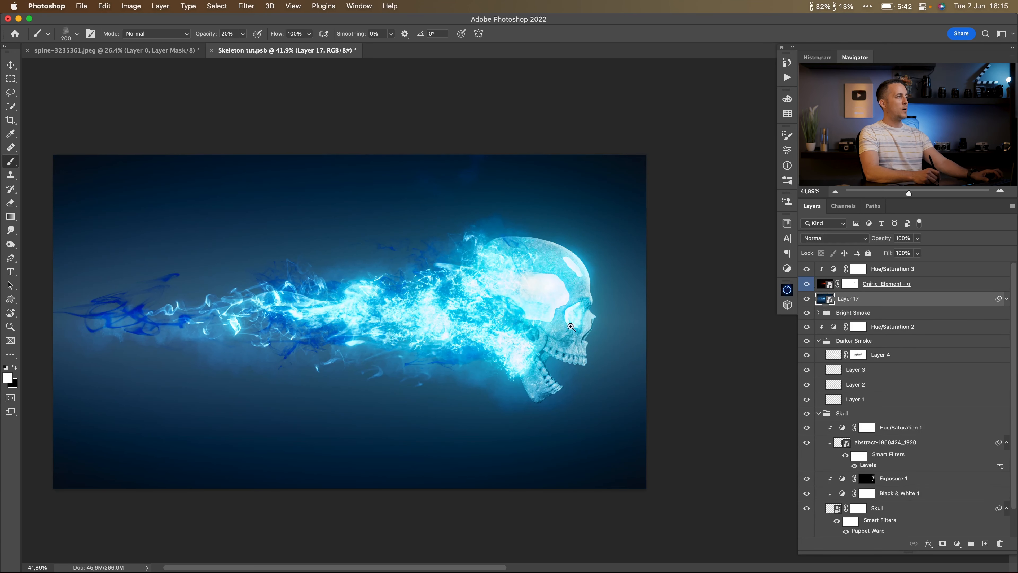
pyautogui.scroll(-3, 640, 326)
pyautogui.press('super+z')
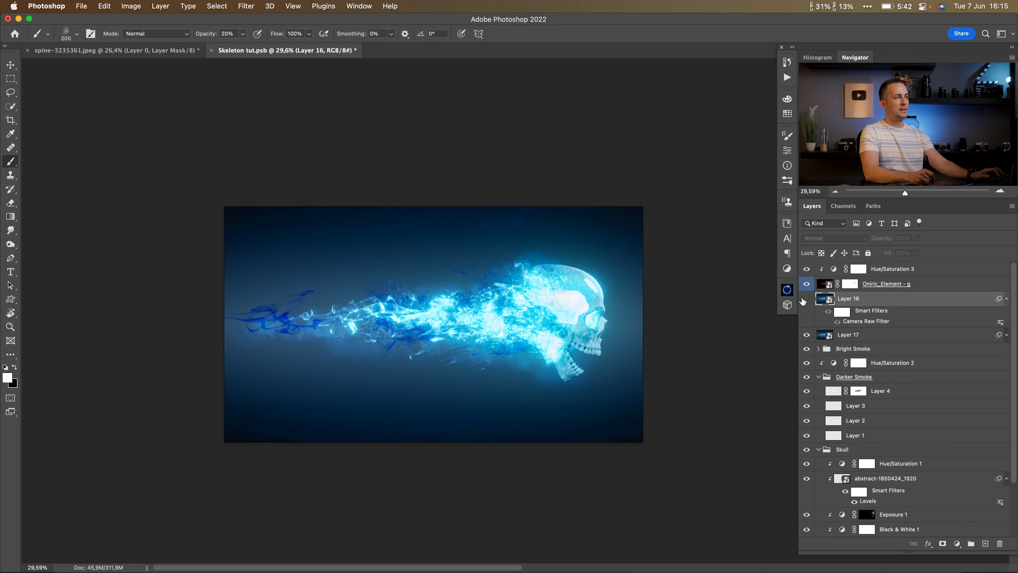
# Step: Compare Layer 16 with Layer 17 by toggling its visibility around the skull, and delete Layer 16
pyautogui.scroll(5, 618, 324)
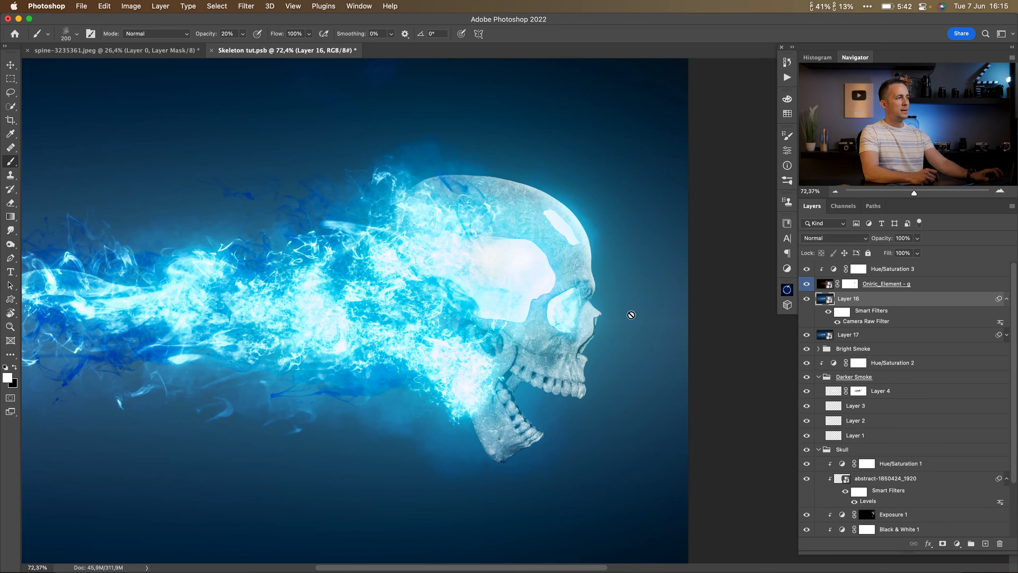
pyautogui.click(807, 299)
pyautogui.click(807, 300)
pyautogui.click(807, 299)
pyautogui.moveTo(830, 302); pyautogui.dragTo(999, 543)
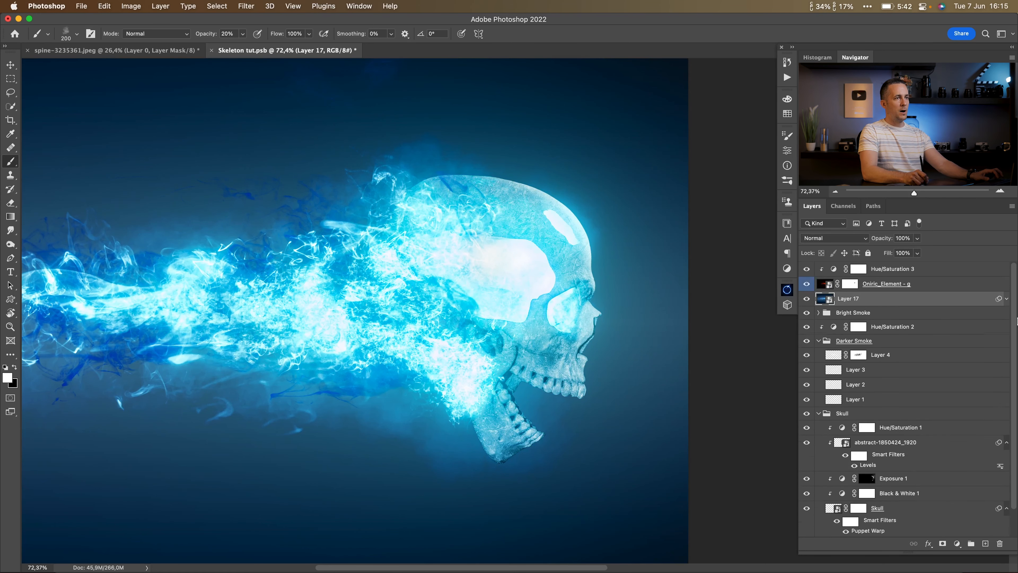
# Step: Compare the composite with and without the Oniric glow, and shift its hue in Hue/Saturation 3 to a purer blue
pyautogui.moveTo(609, 321); pyautogui.dragTo(592, 334)
pyautogui.click(807, 284)
pyautogui.click(807, 284)
pyautogui.click(836, 270)
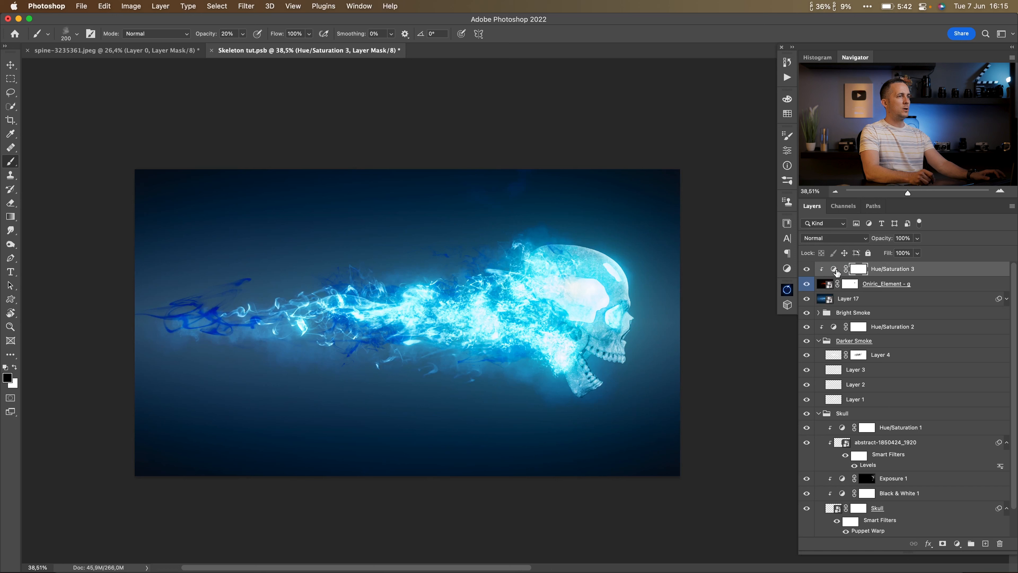
pyautogui.doubleClick(835, 269)
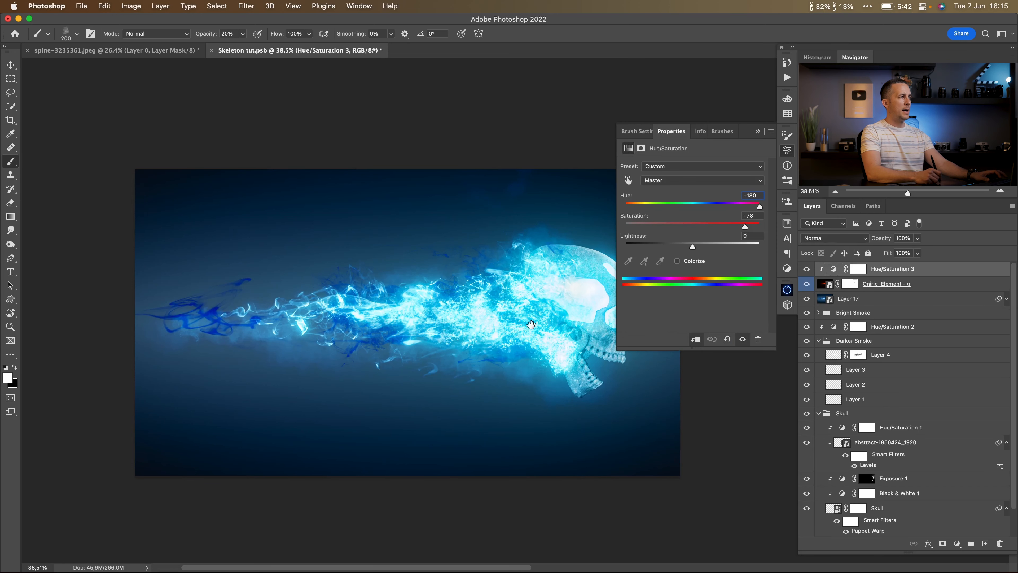
pyautogui.moveTo(531, 325); pyautogui.dragTo(467, 288)
pyautogui.moveTo(758, 207); pyautogui.dragTo(682, 207)
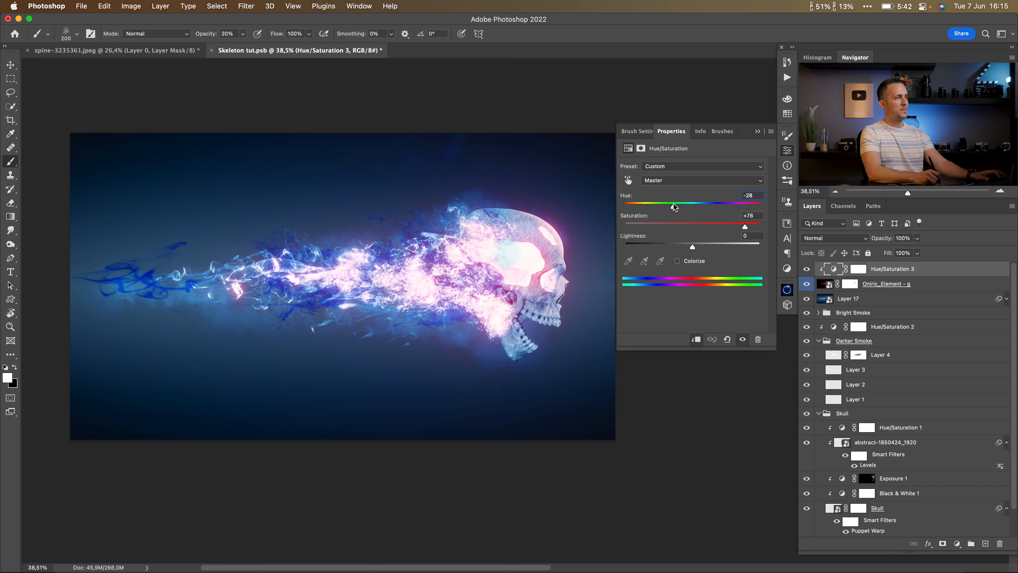
pyautogui.moveTo(680, 207); pyautogui.dragTo(761, 206)
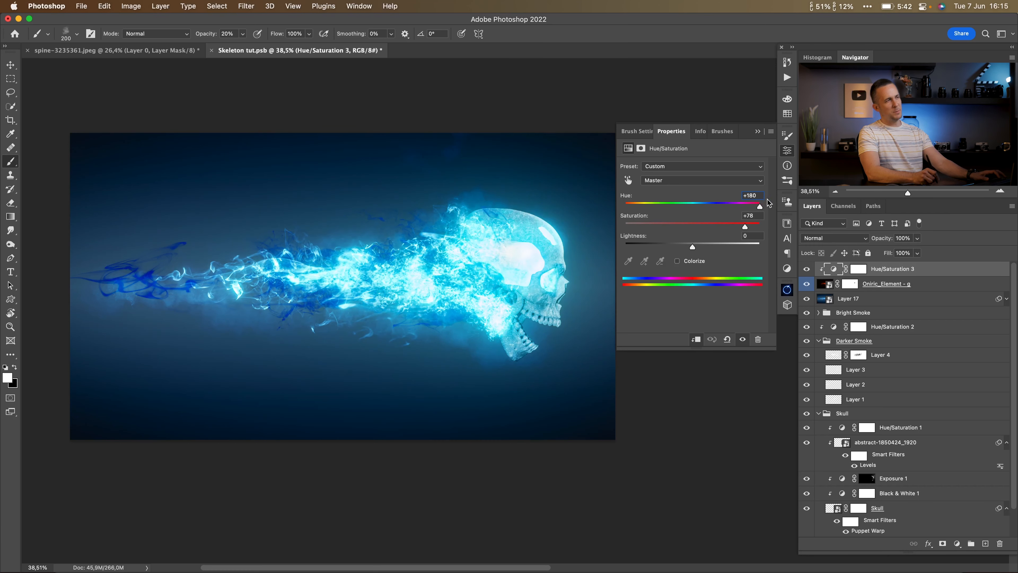
pyautogui.moveTo(760, 206); pyautogui.dragTo(628, 208)
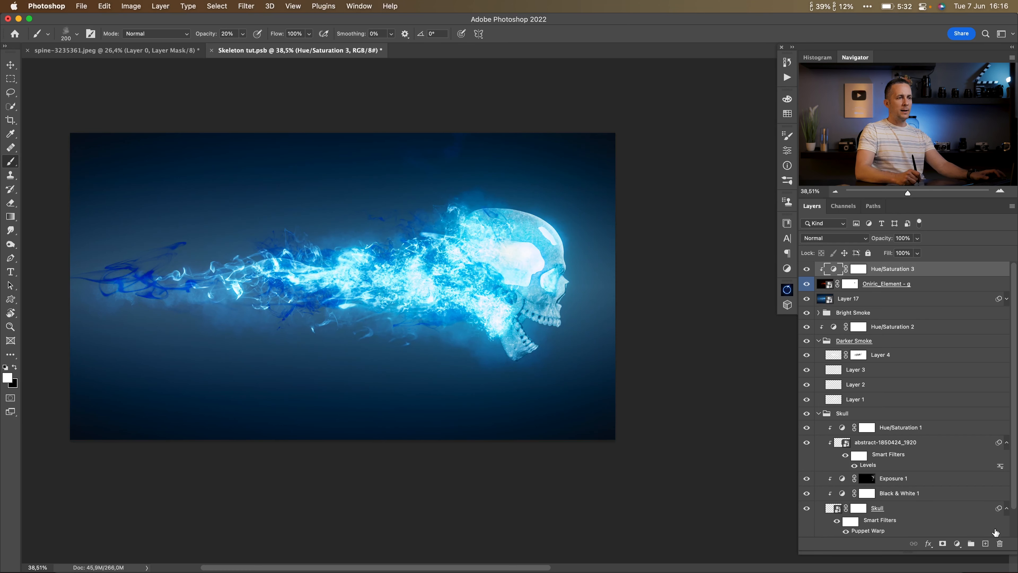
# Step: Add a new layer at the top of the stack and set its blend mode to Linear Dodge (Add)
pyautogui.click(985, 544)
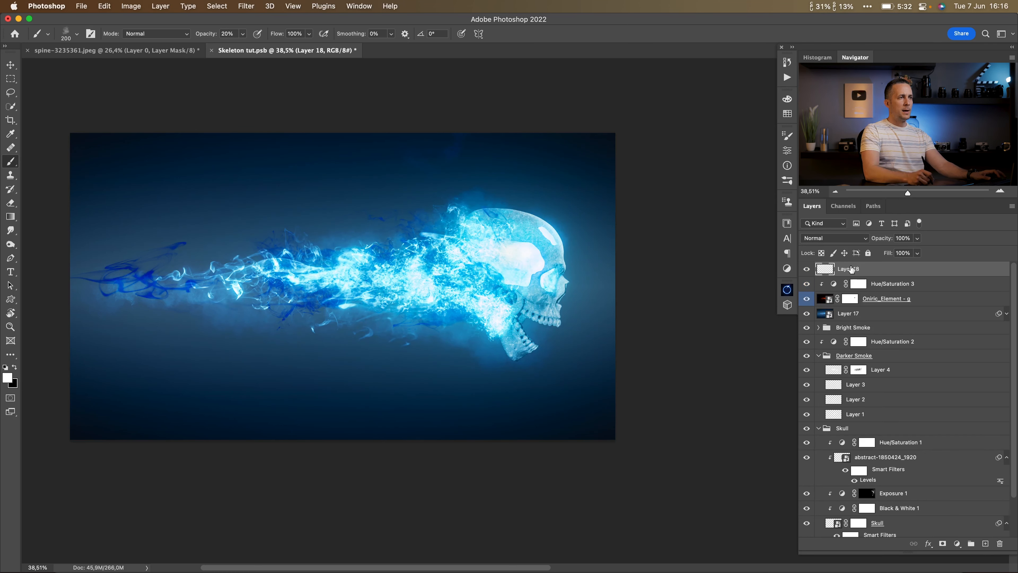
pyautogui.click(866, 238)
pyautogui.click(849, 353)
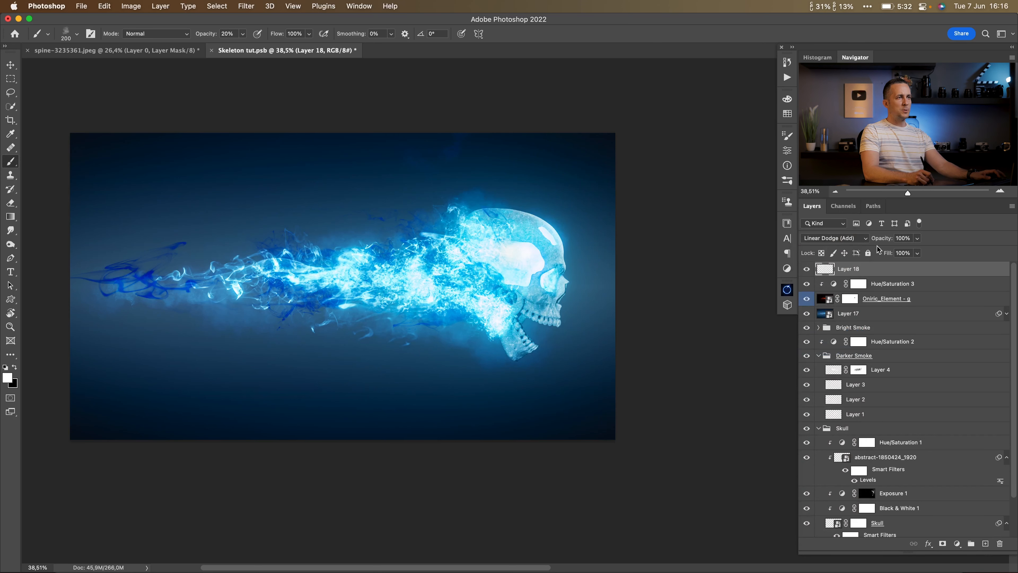
# Step: Keep the Cloud/Dust 02 brush preset and enlarge the brush to 700 px
pyautogui.rightClick(485, 298)
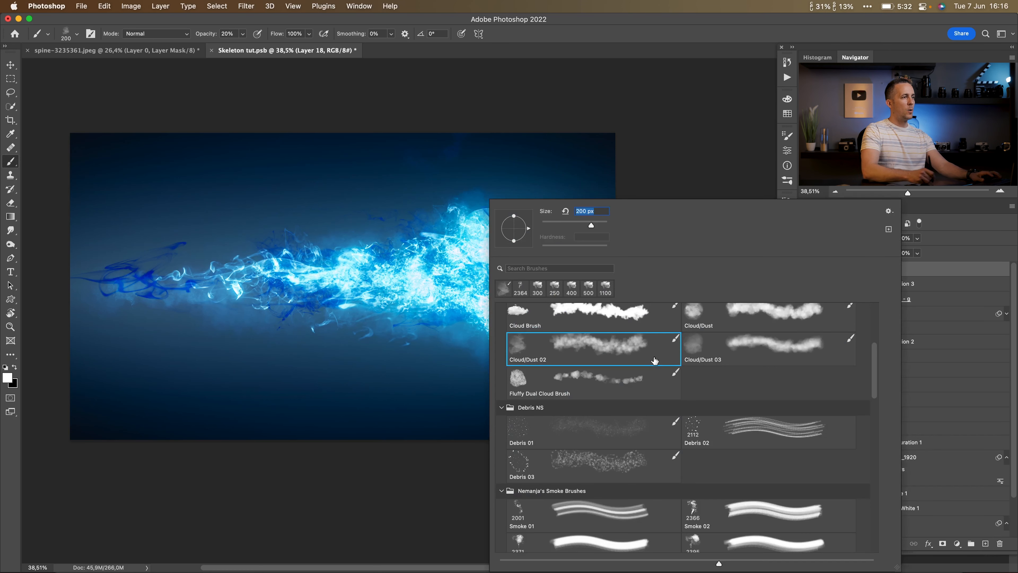
pyautogui.moveTo(875, 378)
pyautogui.mouseDown()
pyautogui.moveTo(875, 390)
pyautogui.moveTo(873, 382)
pyautogui.mouseUp()
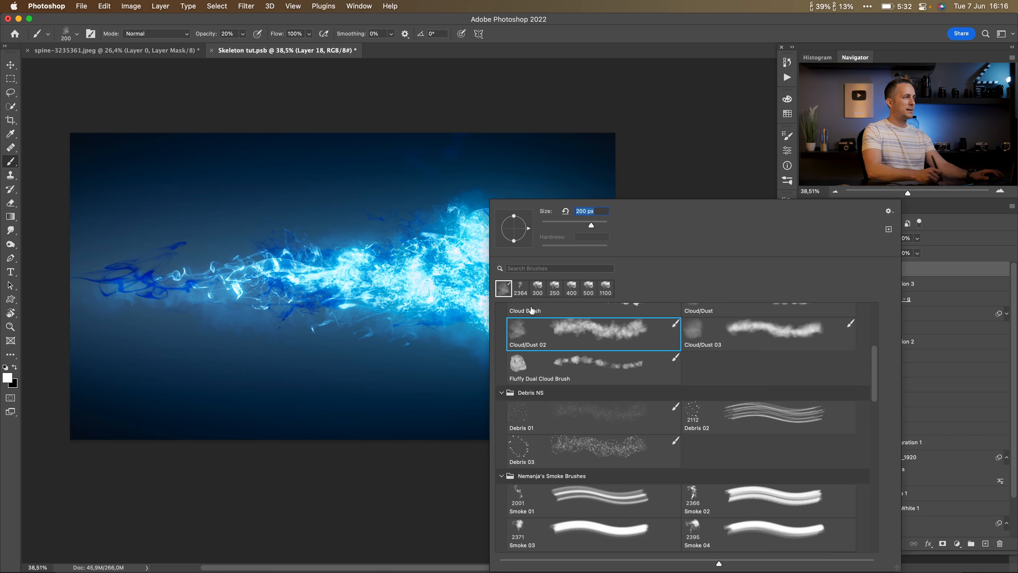
pyautogui.click(397, 285)
pyautogui.press(']')
pyautogui.press(']')
pyautogui.press(']')
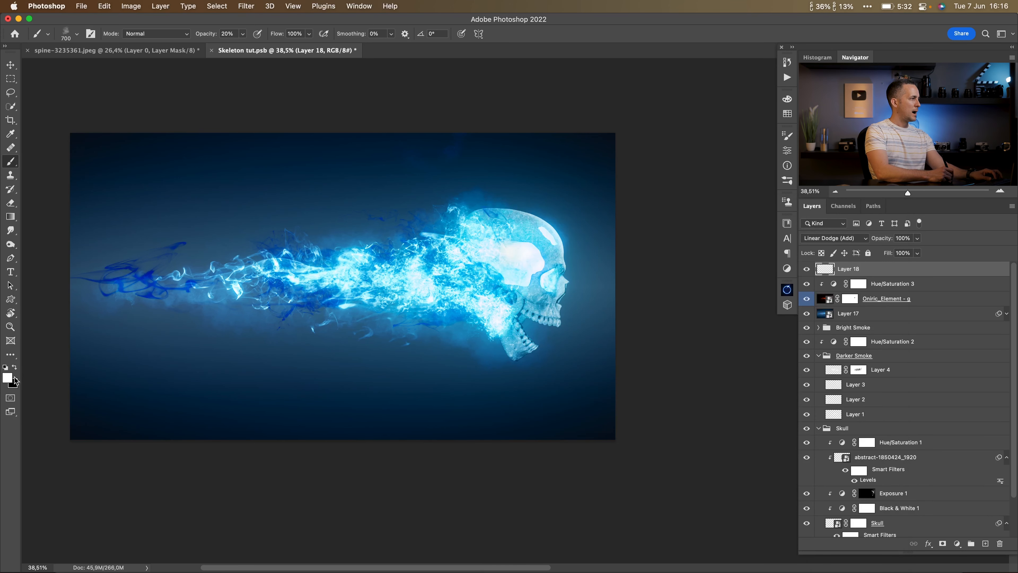
# Step: Set the foreground colour to blue 046f97 and paint soft haze around the smoke trail on Layer 18, adjusting the brush size to 600 px
pyautogui.click(15, 381)
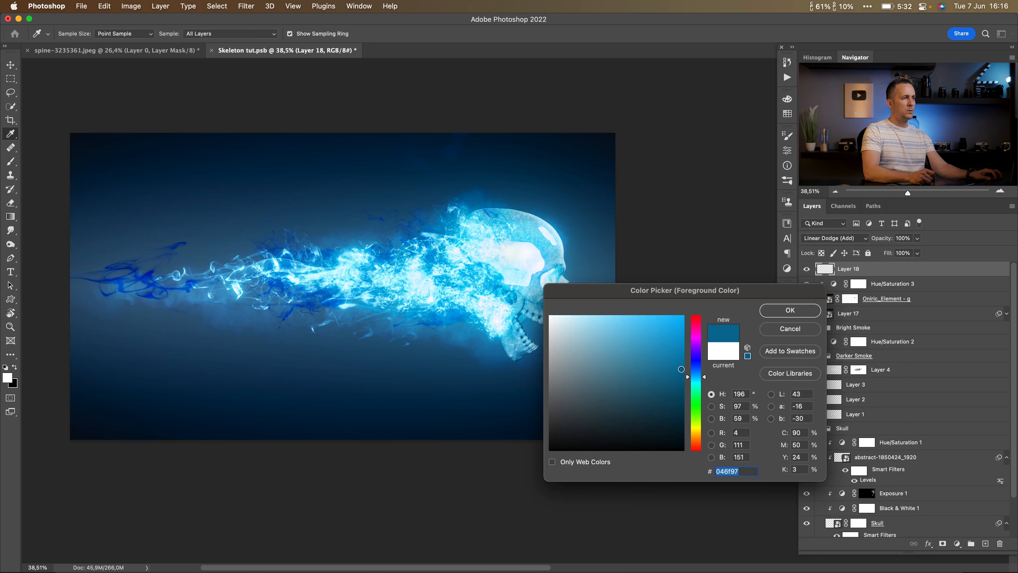
pyautogui.press('Return')
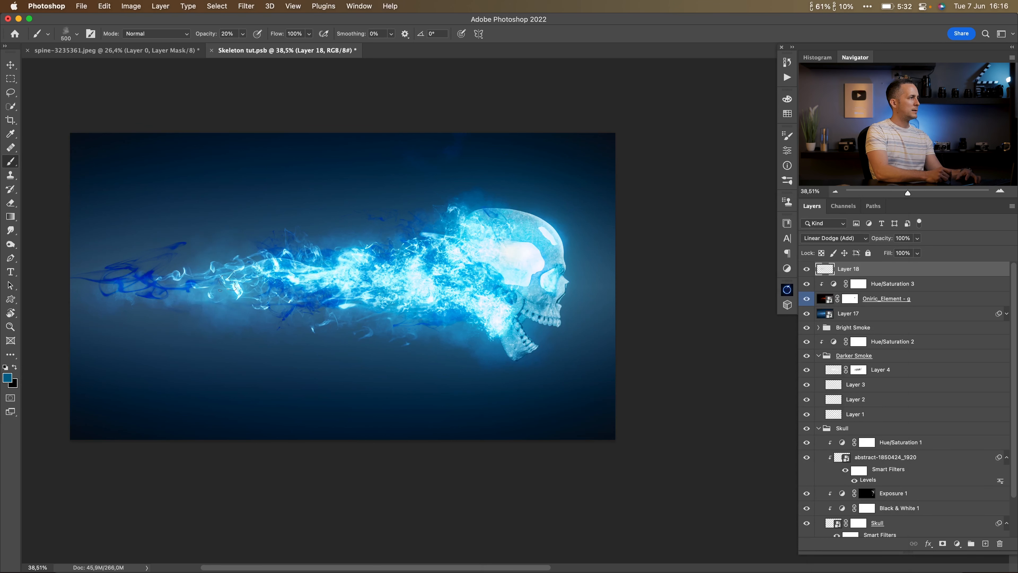
pyautogui.press(']')
pyautogui.press(']')
pyautogui.press(']')
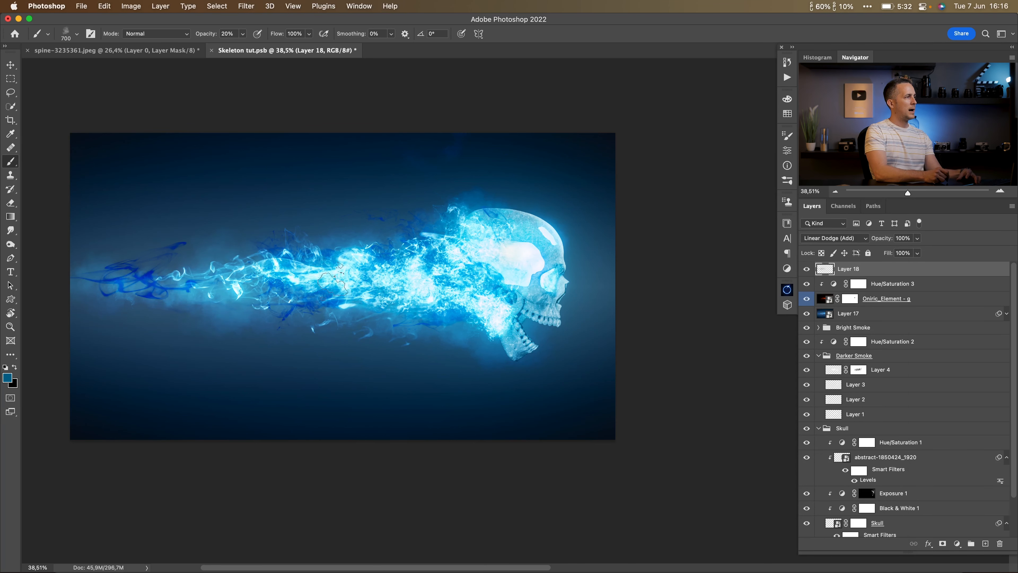
pyautogui.press('[')
# Step: Switch the brush to a wispy preset from further down the smoke brush list and size it to 700 px
pyautogui.rightClick(333, 284)
pyautogui.scroll(-3, 726, 474)
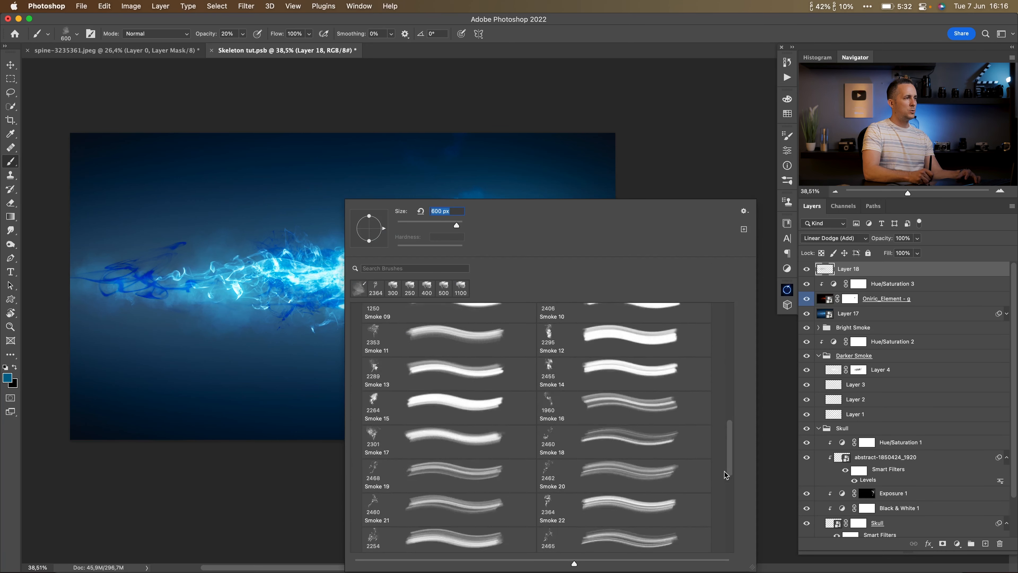
pyautogui.scroll(-3, 726, 474)
pyautogui.click(614, 387)
pyautogui.press('Return')
pyautogui.press('super+z')
pyautogui.press('[')
pyautogui.press('[')
pyautogui.press('[')
pyautogui.press('[')
pyautogui.press('[')
pyautogui.press('[')
pyautogui.press('[')
pyautogui.press('[')
pyautogui.press('[')
pyautogui.press('[')
pyautogui.press('[')
pyautogui.press('[')
pyautogui.press('[')
pyautogui.press('[')
pyautogui.press('[')
pyautogui.press('[')
pyautogui.press('[')
pyautogui.press('[')
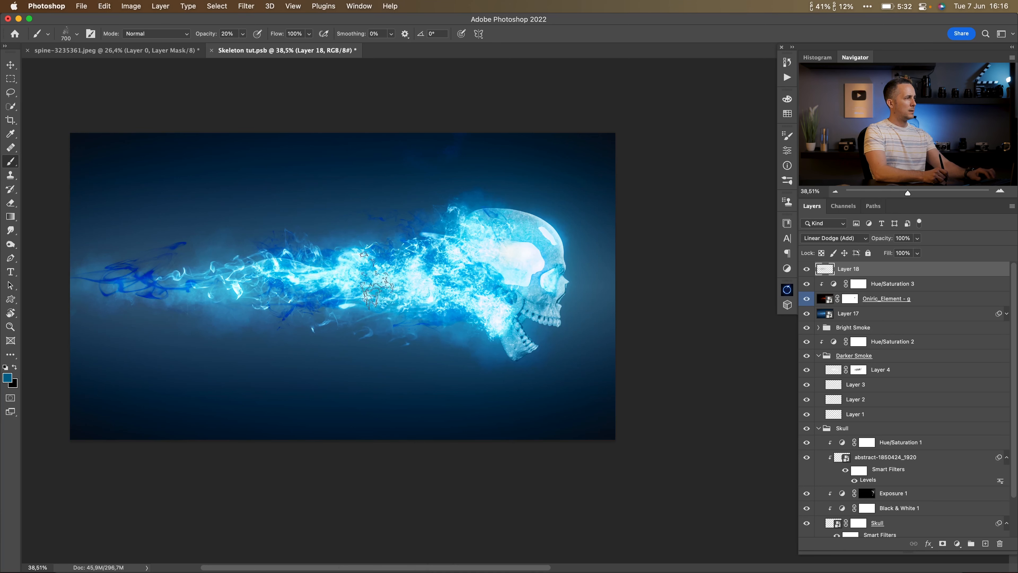
# Step: Raise the brush opacity to 100% and paint blue wisps over the trail's tail and along its edges behind the skull on Layer 18
pyautogui.press('0')
pyautogui.moveTo(151, 285); pyautogui.dragTo(69, 293)
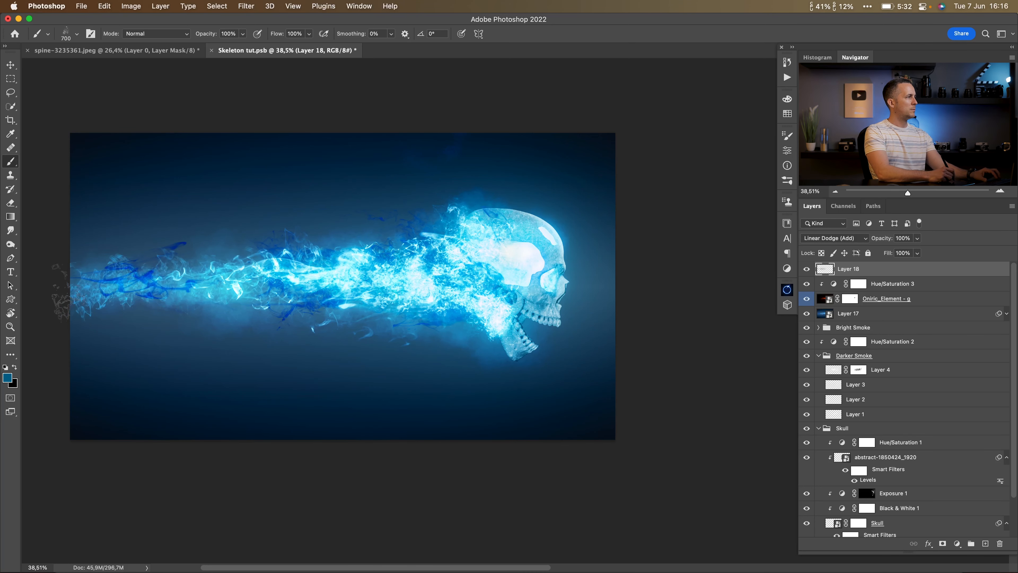
pyautogui.press('super+z')
pyautogui.moveTo(173, 287)
pyautogui.mouseDown()
pyautogui.moveTo(88, 294)
pyautogui.moveTo(129, 266)
pyautogui.moveTo(100, 292)
pyautogui.moveTo(149, 296)
pyautogui.moveTo(82, 316)
pyautogui.mouseUp()
pyautogui.moveTo(481, 230)
pyautogui.mouseDown()
pyautogui.moveTo(431, 223)
pyautogui.moveTo(373, 236)
pyautogui.mouseUp()
pyautogui.moveTo(452, 329); pyautogui.dragTo(360, 321)
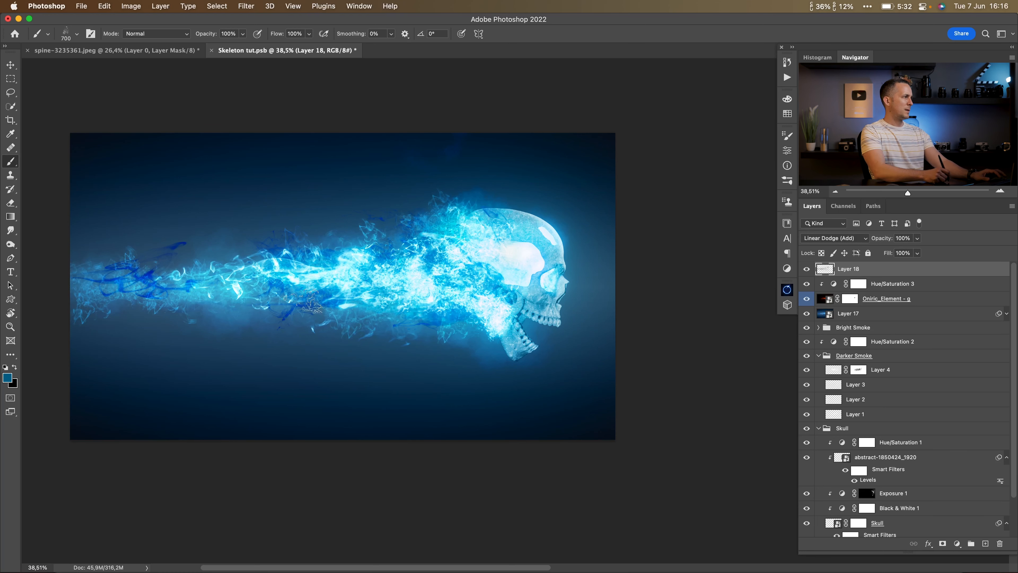
pyautogui.moveTo(122, 290); pyautogui.dragTo(158, 287)
pyautogui.moveTo(231, 288)
pyautogui.mouseDown()
pyautogui.moveTo(194, 292)
pyautogui.moveTo(205, 292)
pyautogui.mouseUp()
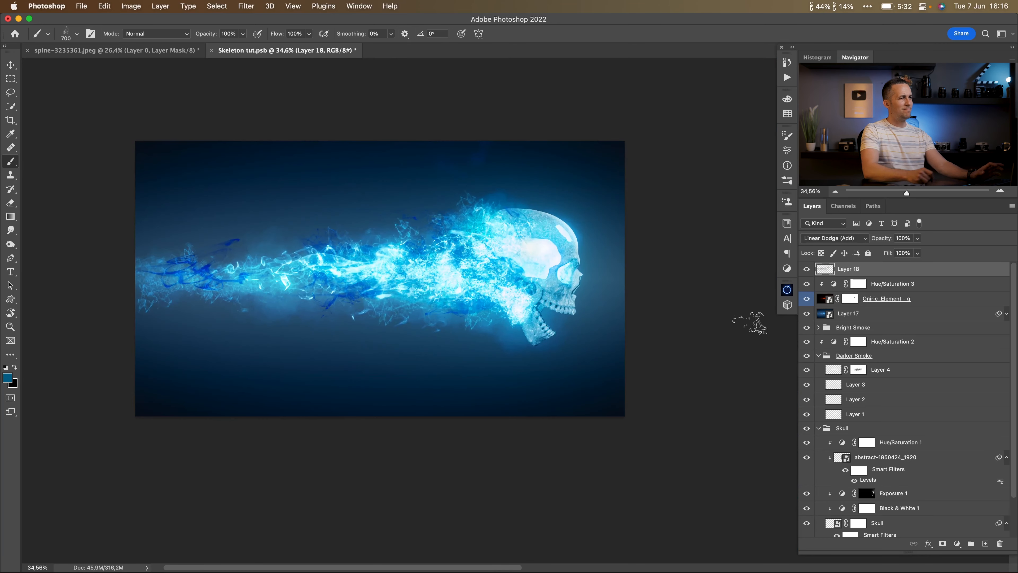
# Step: Hide Layer 18, Hue/Saturation 3, the Oniric glow and Layer 17, and collapse the Darker Smoke group
pyautogui.moveTo(532, 328); pyautogui.dragTo(551, 328)
pyautogui.moveTo(551, 328); pyautogui.dragTo(606, 369)
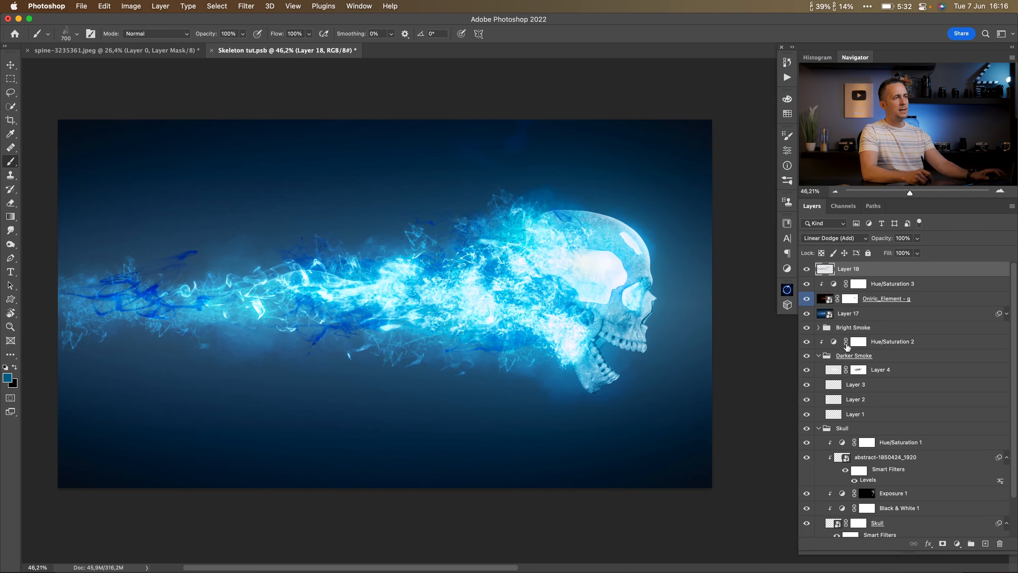
pyautogui.moveTo(806, 268); pyautogui.dragTo(806, 315)
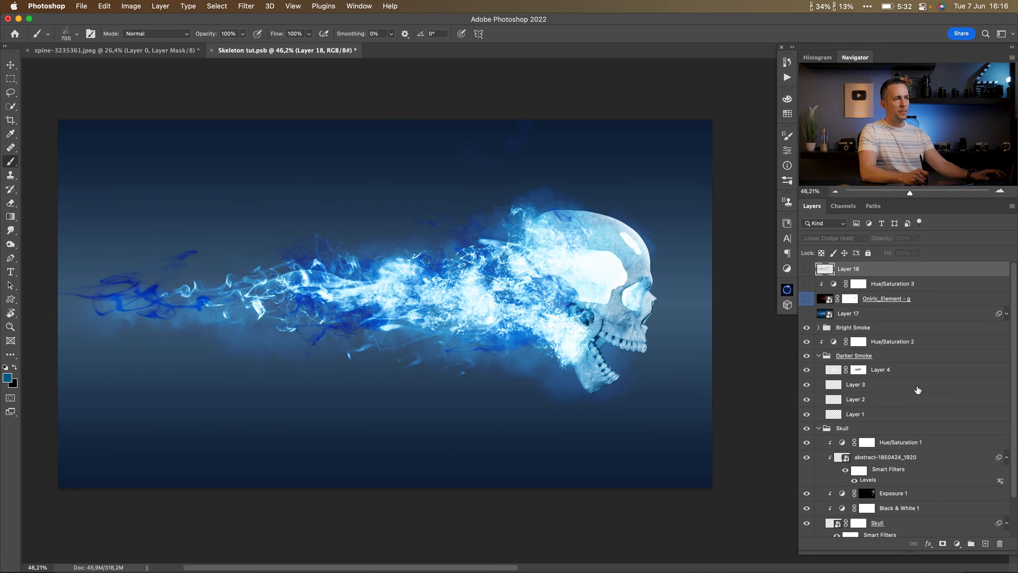
pyautogui.click(819, 355)
# Step: Recolour the darker smoke in Hue/Saturation 2 with hue 203, saturation 100 and lightness -50
pyautogui.doubleClick(834, 341)
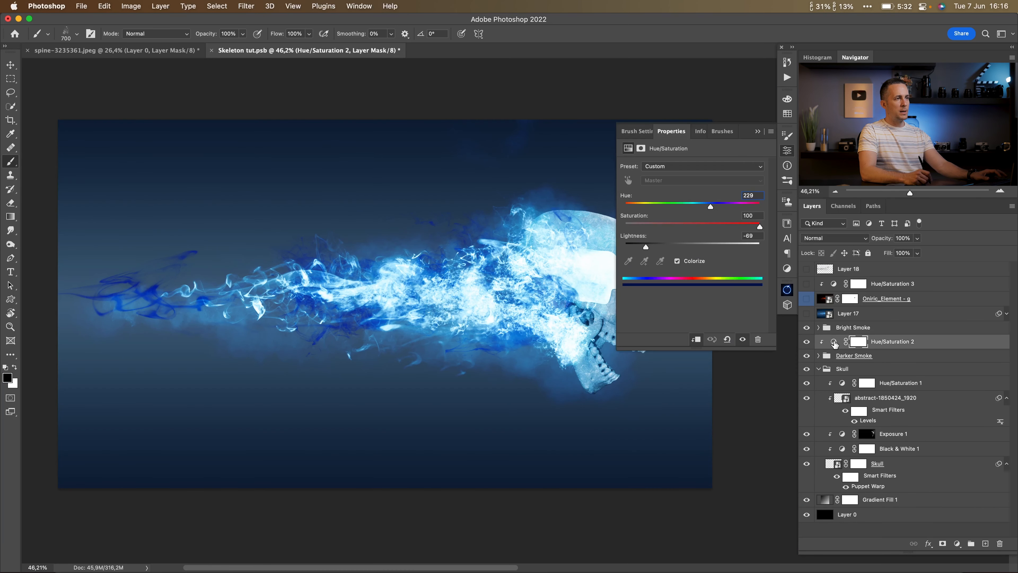
pyautogui.moveTo(653, 248); pyautogui.dragTo(673, 249)
pyautogui.moveTo(759, 227); pyautogui.dragTo(760, 206)
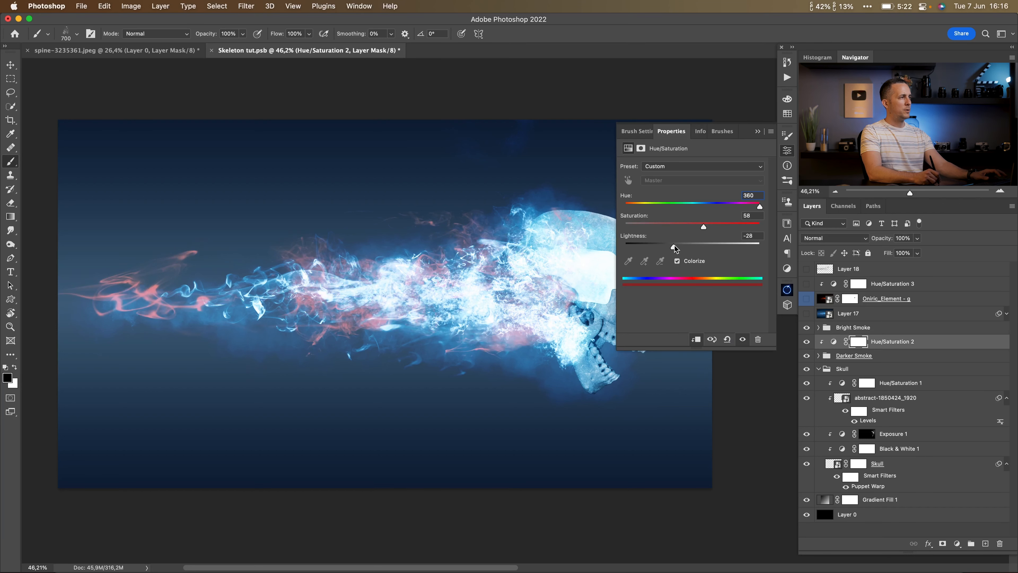
pyautogui.moveTo(675, 249); pyautogui.dragTo(663, 247)
pyautogui.scroll(-3, 514, 312)
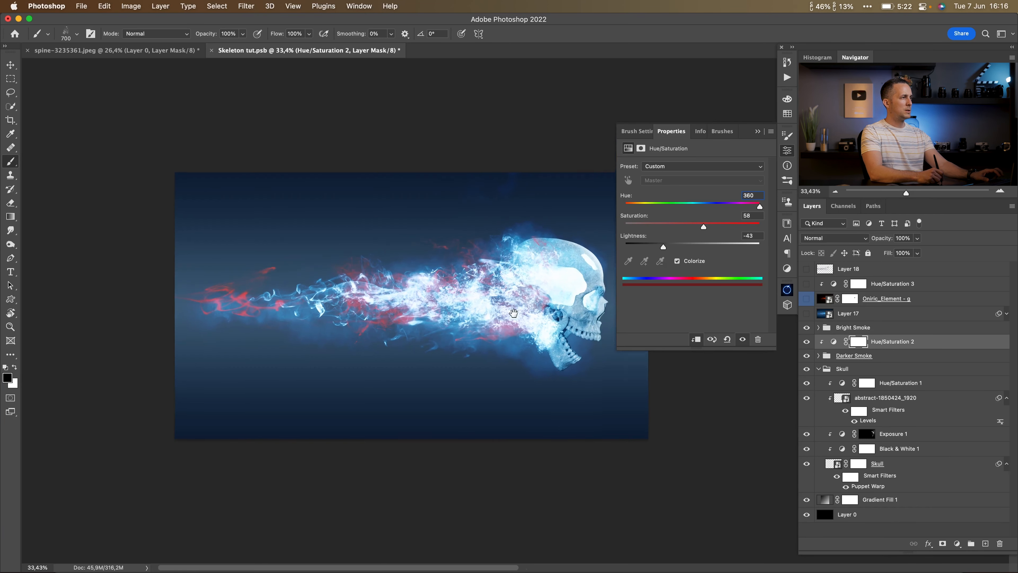
pyautogui.hscroll(5, 514, 312)
pyautogui.moveTo(663, 248)
pyautogui.mouseDown()
pyautogui.moveTo(630, 251)
pyautogui.moveTo(697, 249)
pyautogui.moveTo(659, 248)
pyautogui.mouseUp()
pyautogui.moveTo(732, 210); pyautogui.dragTo(698, 209)
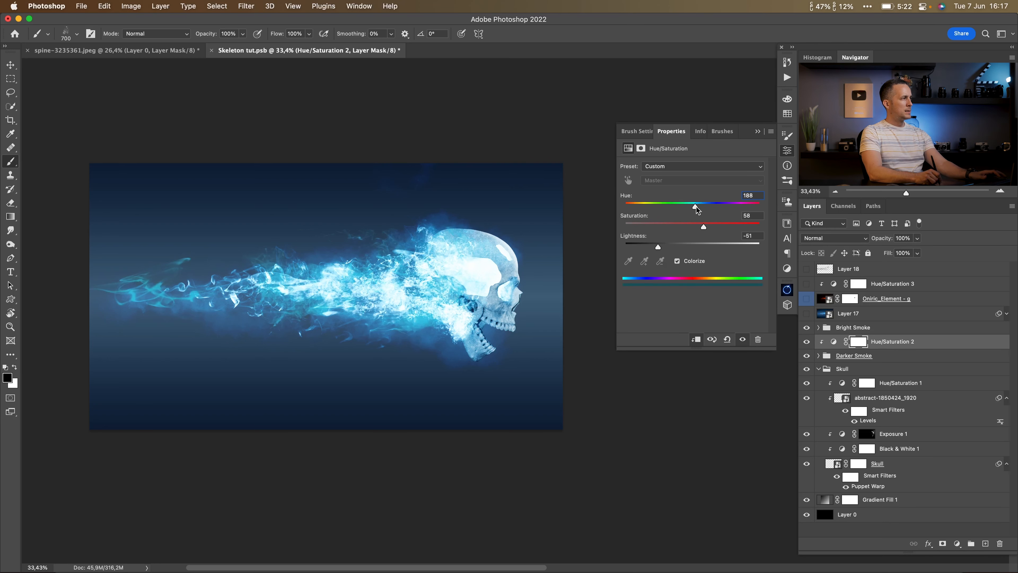
pyautogui.moveTo(658, 246); pyautogui.dragTo(760, 227)
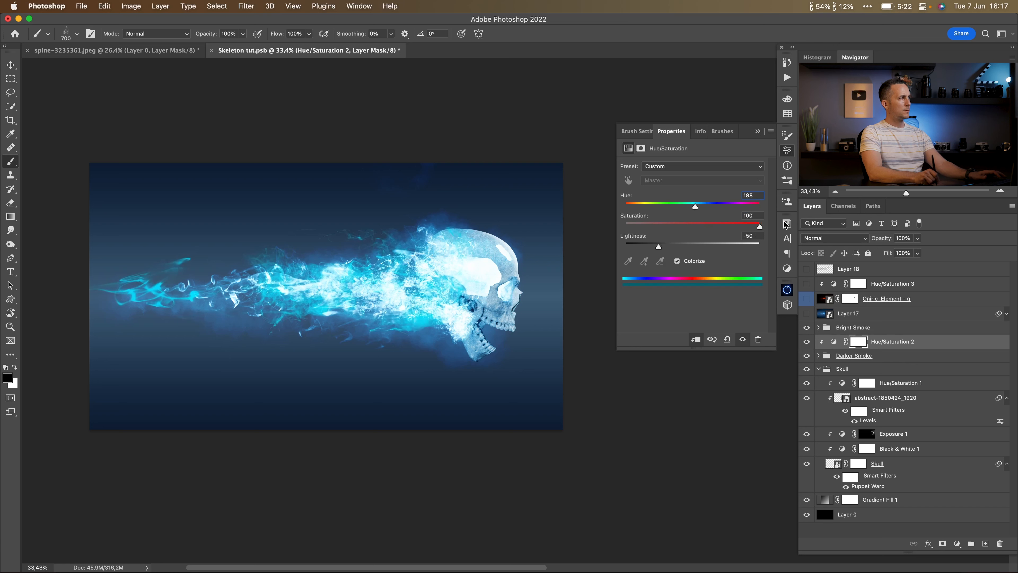
pyautogui.moveTo(698, 207); pyautogui.dragTo(701, 209)
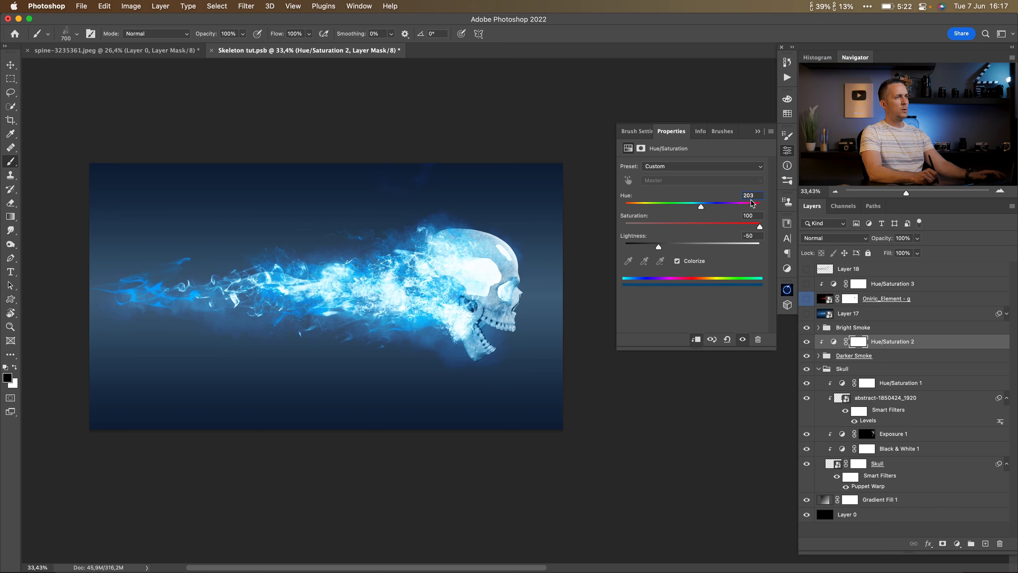
# Step: Stamp the visible layers into a new layer above the Bright Smoke group and convert it to a smart object
pyautogui.click(840, 329)
pyautogui.press('super+alt+shift+n')
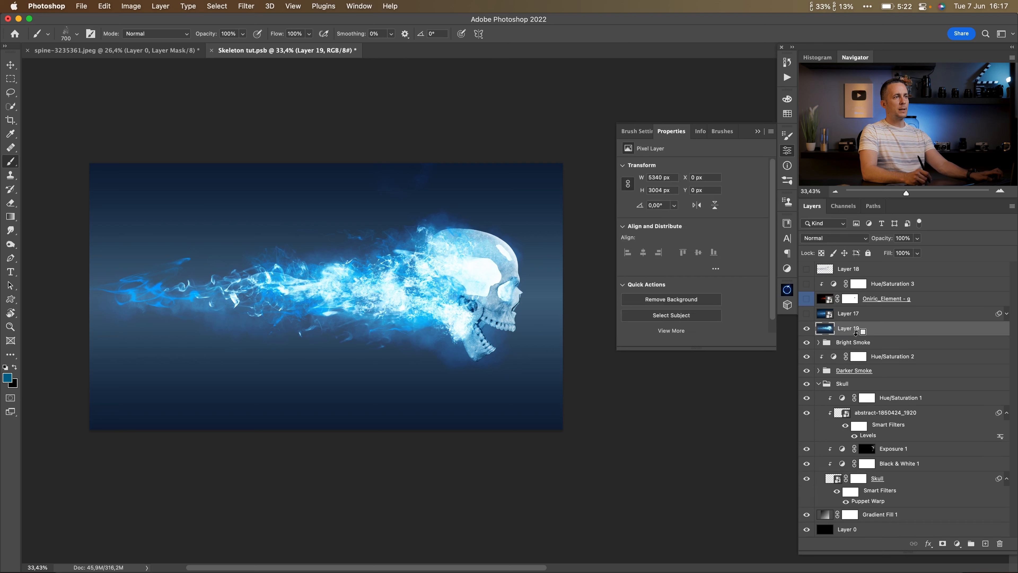
pyautogui.rightClick(858, 329)
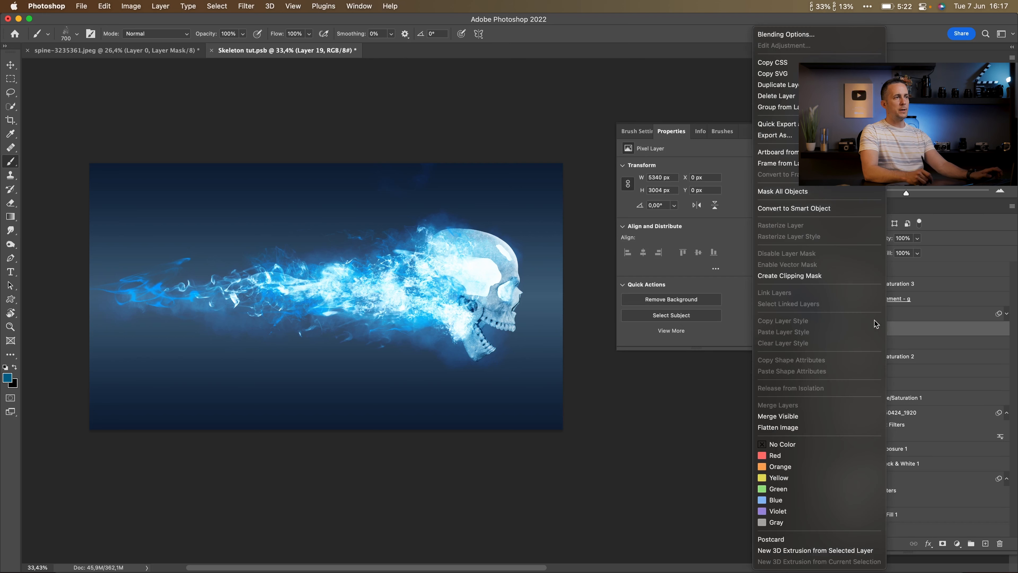
pyautogui.click(805, 209)
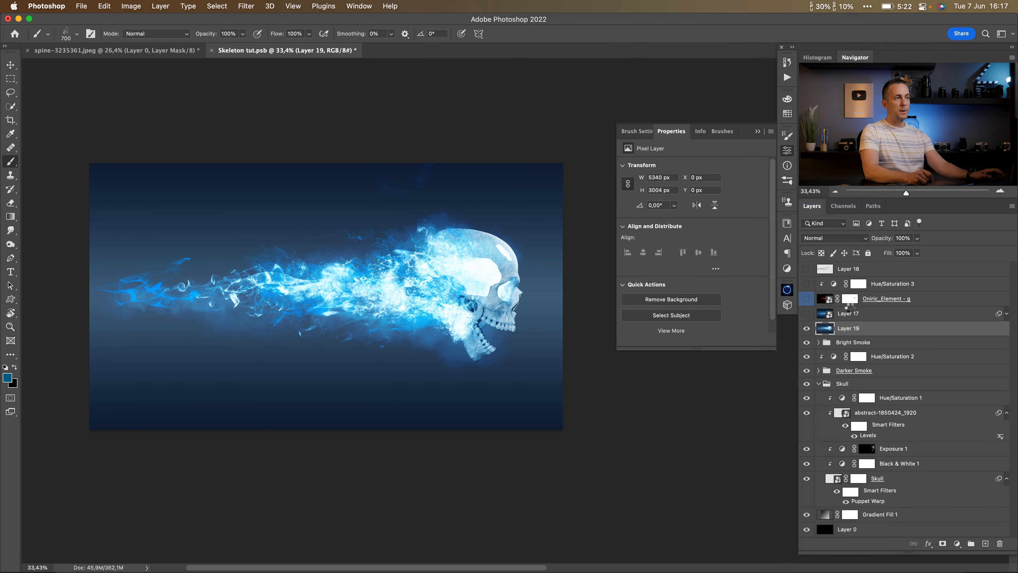
# Step: Transfer Layer 17's Camera Raw smart filter to Layer 19, delete Layer 17 and show the hidden layers above it again
pyautogui.click(1007, 315)
pyautogui.moveTo(878, 338)
pyautogui.mouseDown()
pyautogui.moveTo(889, 369)
pyautogui.moveTo(885, 349)
pyautogui.mouseUp()
pyautogui.press('BackSpace')
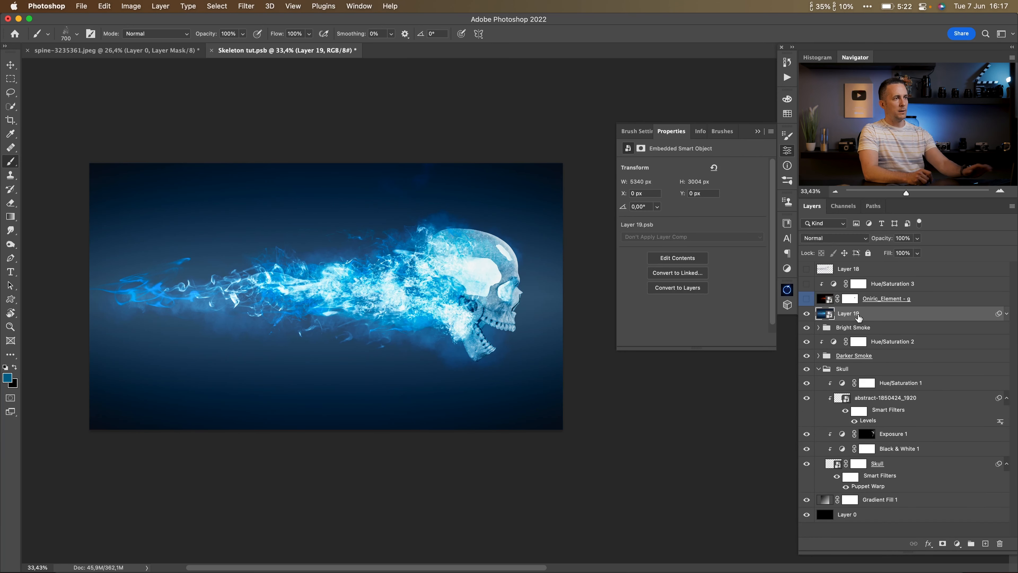
pyautogui.moveTo(806, 299); pyautogui.dragTo(810, 281)
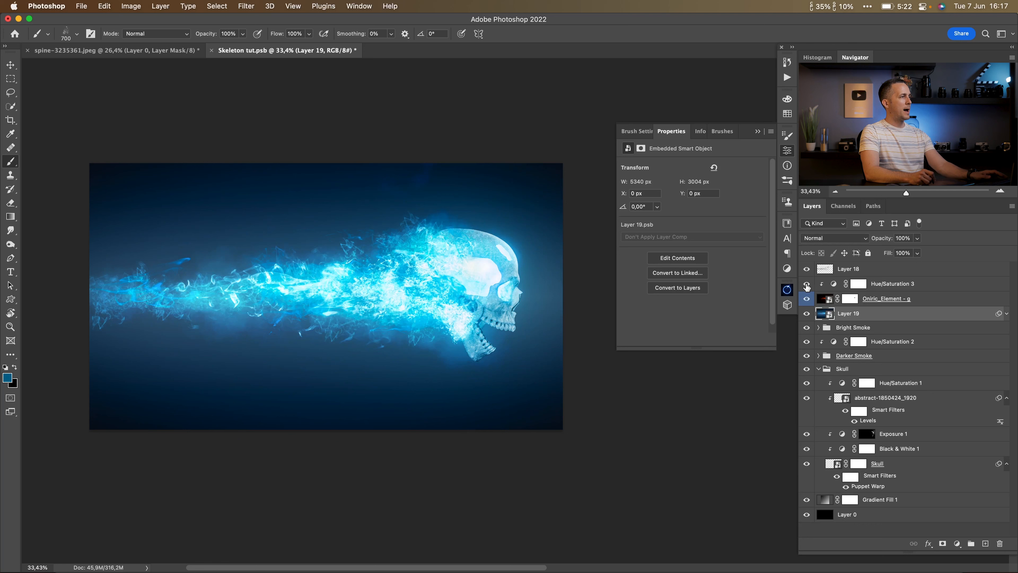
# Step: Shift the hue in Hue/Saturation 3 to -12 and duplicate the Oniric glow layer
pyautogui.click(832, 286)
pyautogui.moveTo(669, 206)
pyautogui.mouseDown()
pyautogui.moveTo(709, 206)
pyautogui.moveTo(685, 208)
pyautogui.mouseUp()
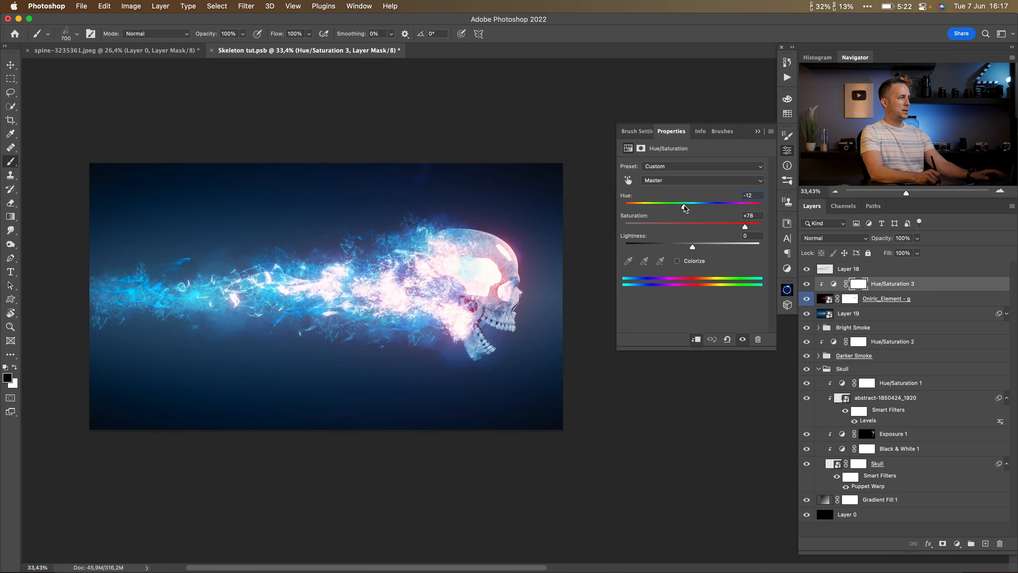
pyautogui.click(822, 300)
pyautogui.press('super+j')
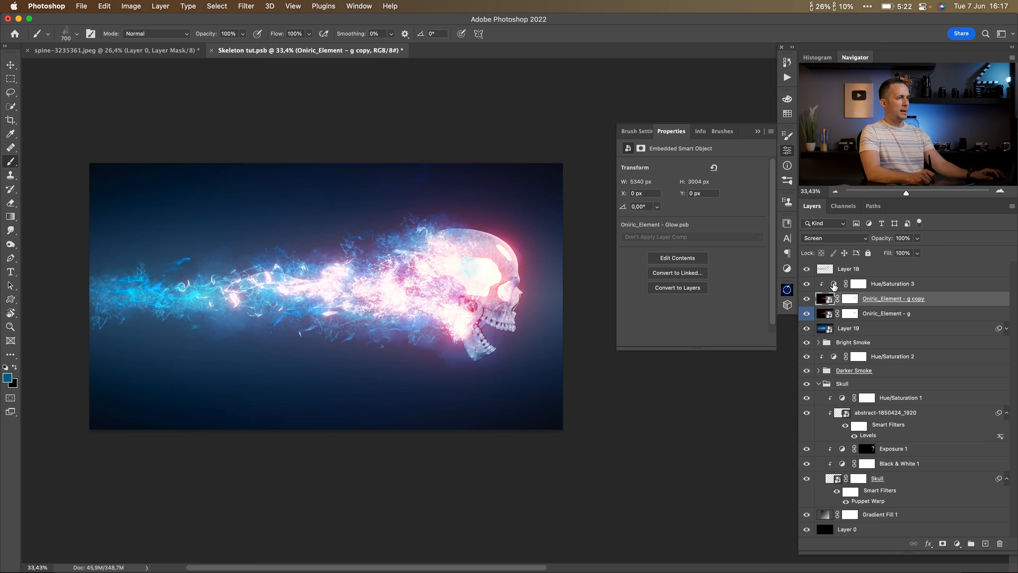
# Step: Compare the composite with and without the doubled Oniric glow layers and the Hue/Saturation 3 adjustment
pyautogui.click(807, 283)
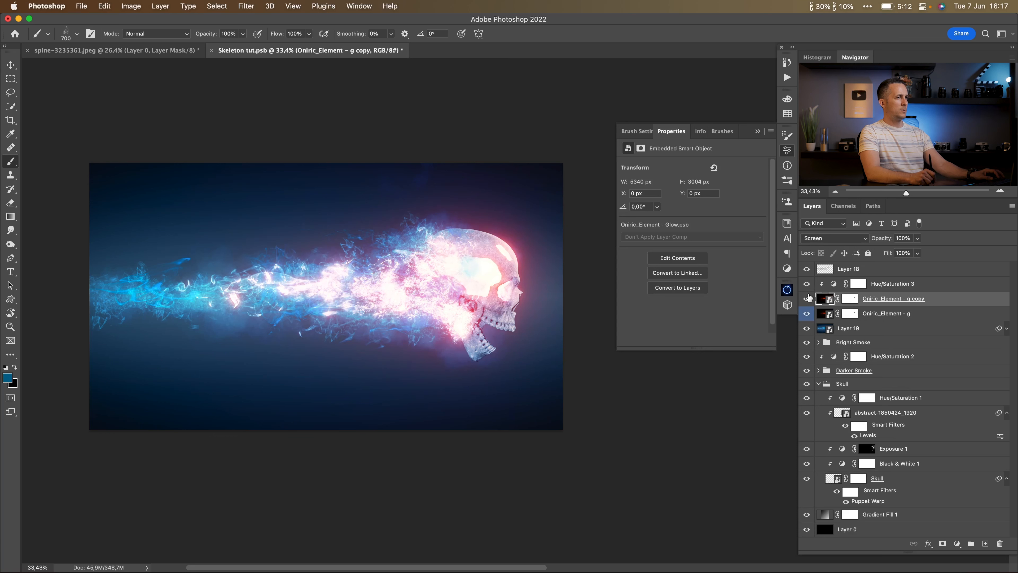
pyautogui.click(807, 313)
pyautogui.click(806, 313)
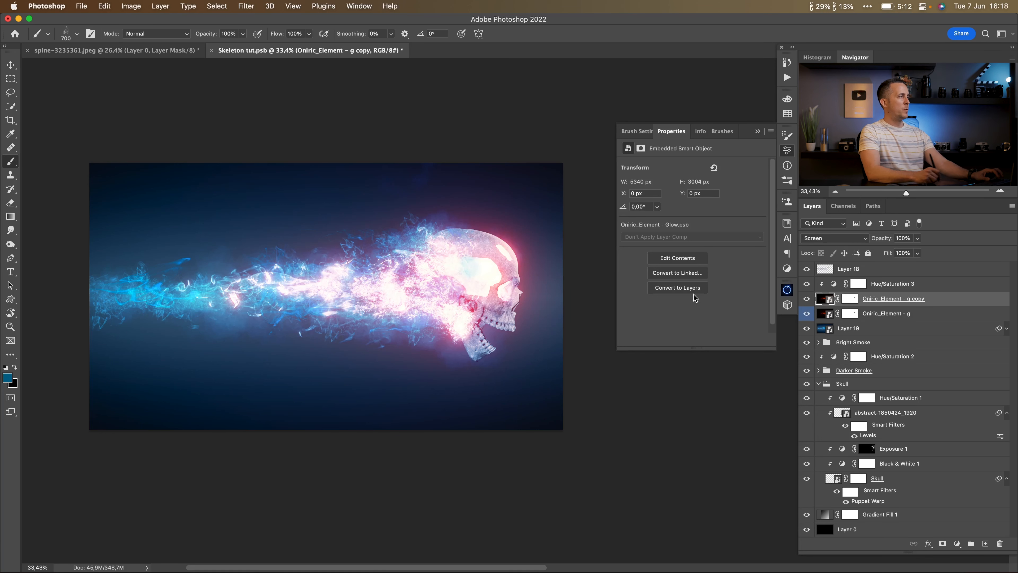
pyautogui.scroll(-3, 465, 316)
pyautogui.moveTo(461, 320); pyautogui.dragTo(487, 331)
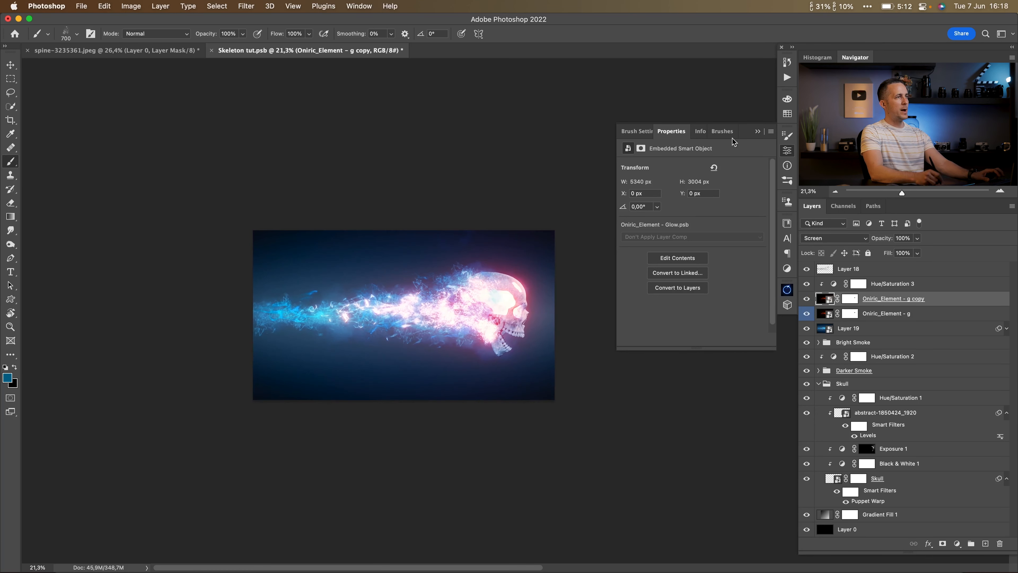
pyautogui.click(758, 132)
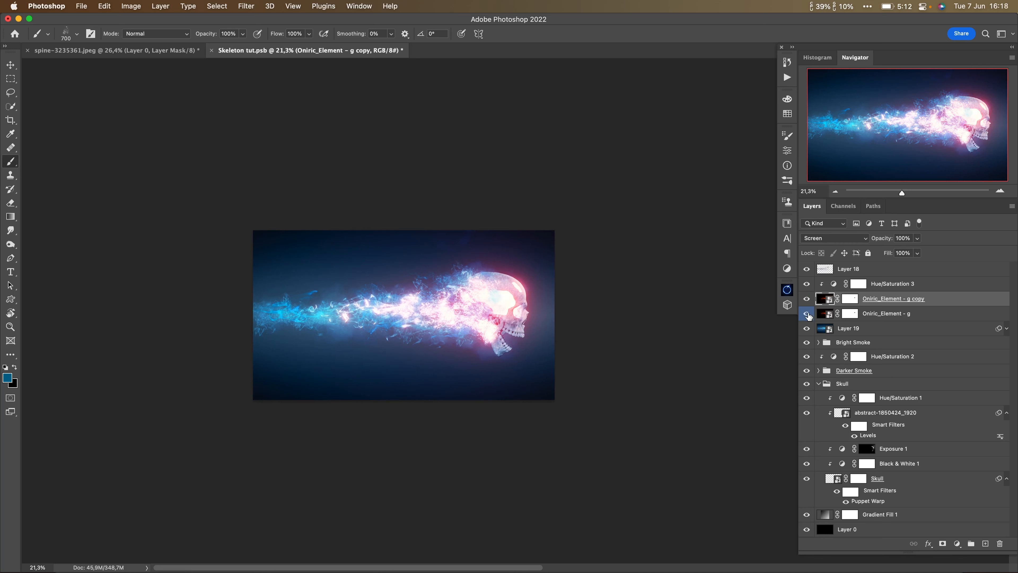
# Step: Set the Hue/Saturation 3 hue to +180 and place a copy of the adjustment clipped to the lower Oniric glow layer
pyautogui.doubleClick(833, 287)
pyautogui.moveTo(682, 206); pyautogui.dragTo(774, 208)
pyautogui.moveTo(826, 300); pyautogui.dragTo(833, 316)
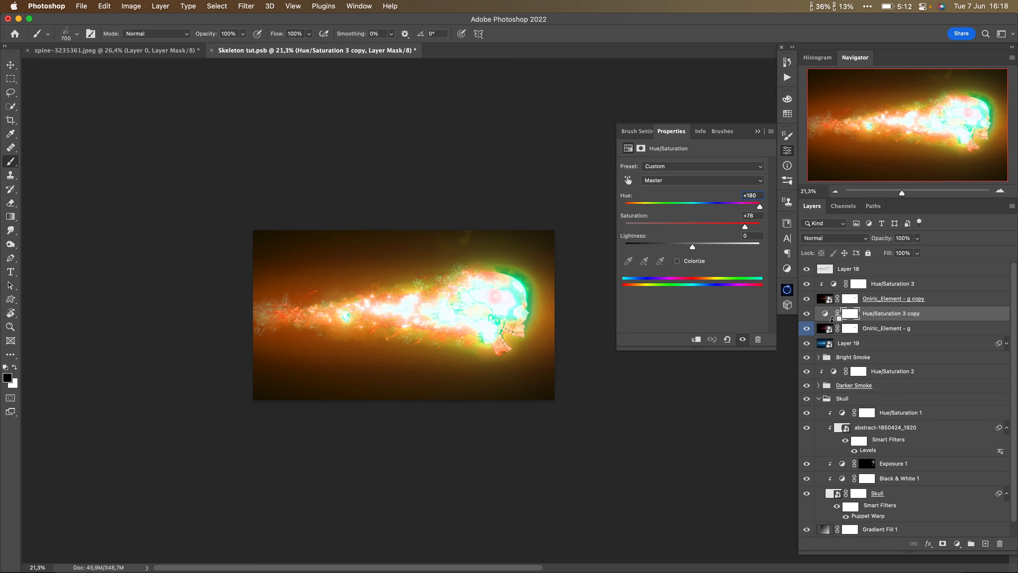
pyautogui.keyDown('alt'); pyautogui.click(829, 318); pyautogui.keyUp('alt')
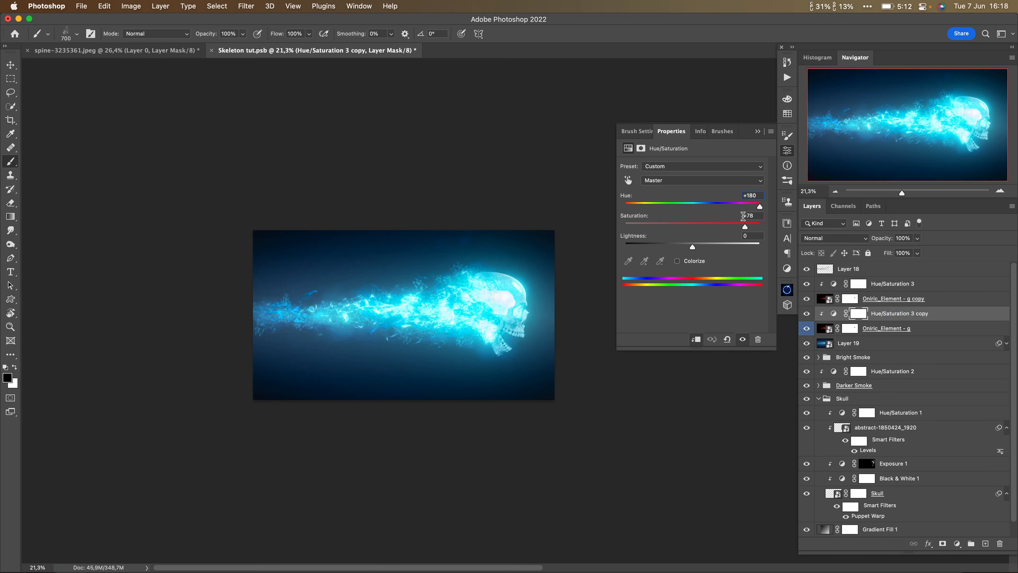
# Step: Set Hue/Saturation 3 copy to hue +155 and saturation +100
pyautogui.moveTo(736, 229); pyautogui.dragTo(642, 218)
pyautogui.moveTo(458, 321); pyautogui.dragTo(522, 315)
pyautogui.moveTo(649, 205); pyautogui.dragTo(766, 204)
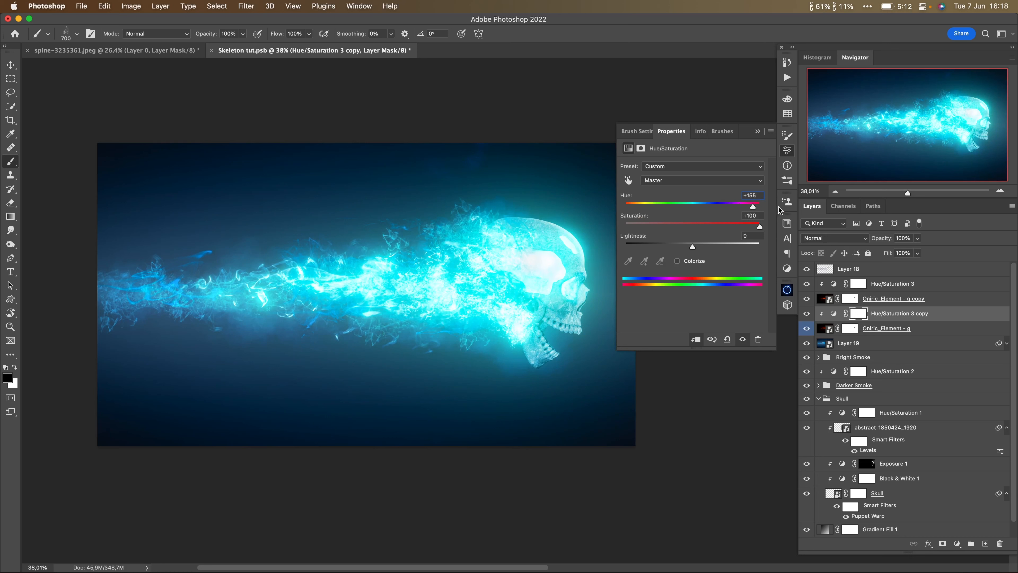
# Step: Add a Levels adjustment clipped to the lower Oniric glow layer and raise its black input level to 181
pyautogui.click(828, 329)
pyautogui.click(956, 544)
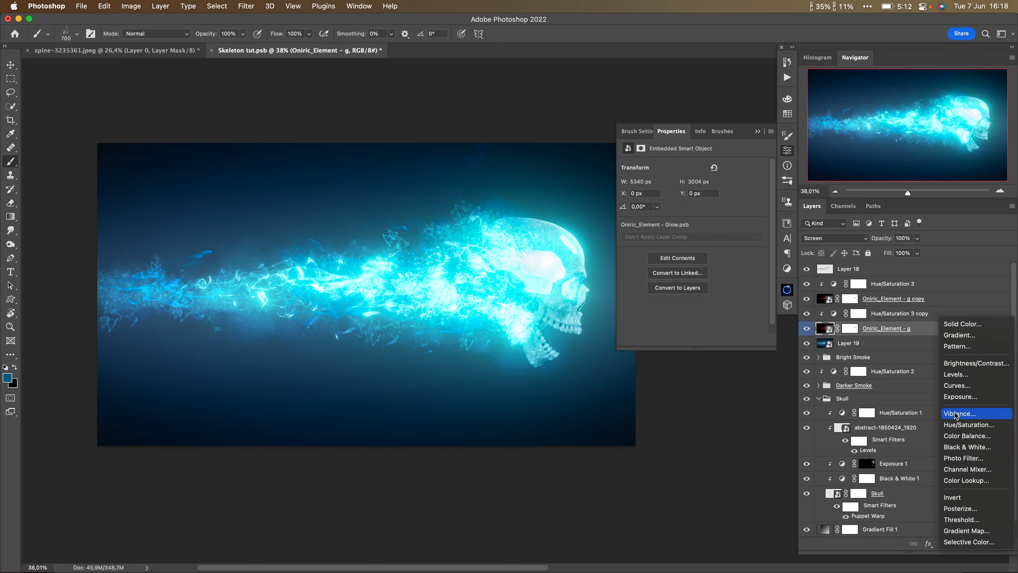
pyautogui.click(964, 376)
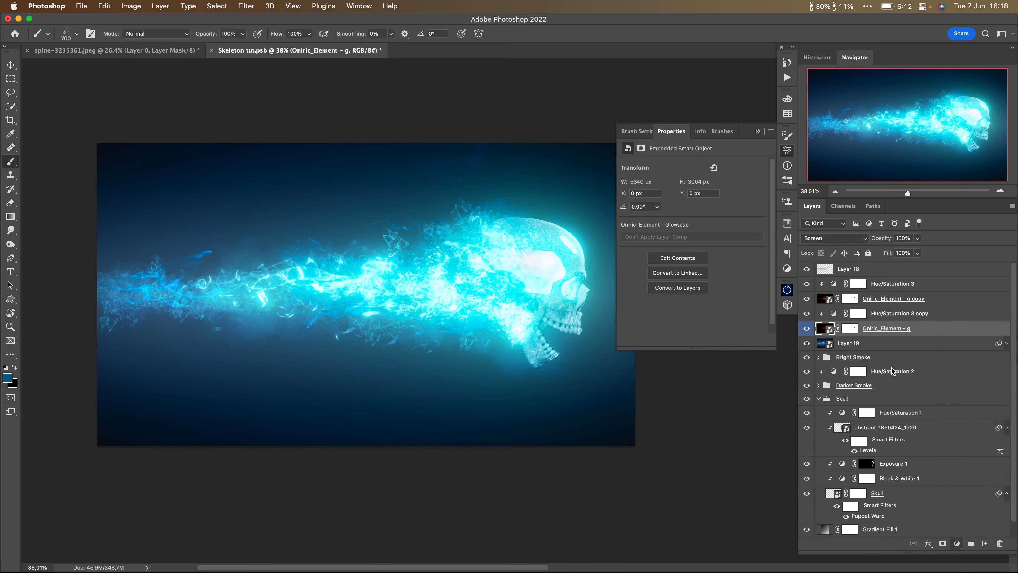
pyautogui.moveTo(639, 245); pyautogui.dragTo(693, 246)
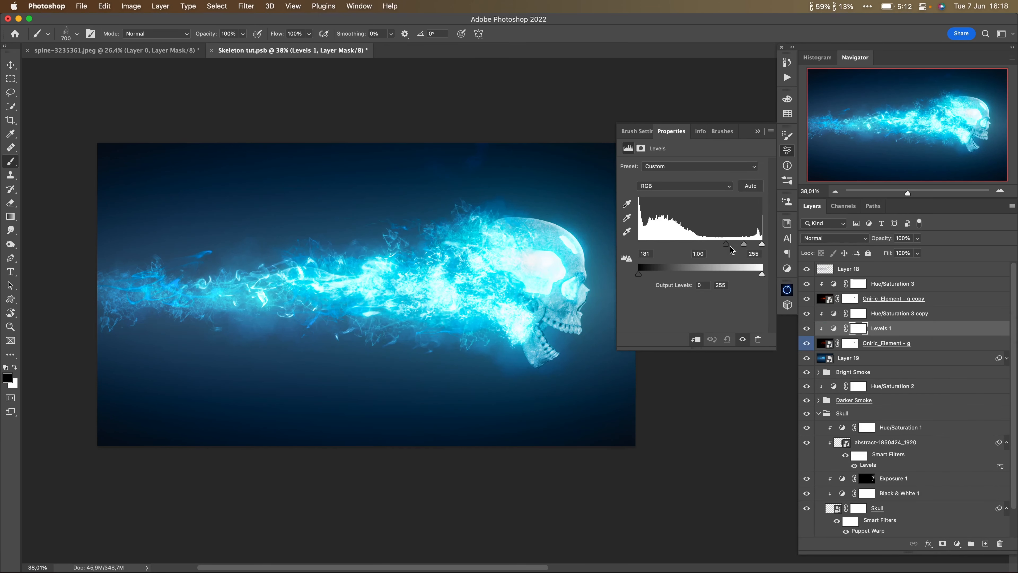
# Step: Compare the lower glow with and without Levels 1 and Hue/Saturation 3 copy
pyautogui.click(806, 329)
pyautogui.click(807, 328)
pyautogui.click(807, 328)
pyautogui.click(807, 328)
pyautogui.click(807, 313)
pyautogui.click(807, 313)
pyautogui.click(807, 313)
pyautogui.click(807, 313)
# Step: Fine-tune Levels 1 with a white input level of 246 and lower the original Oniric glow layer's opacity to 54%
pyautogui.click(834, 328)
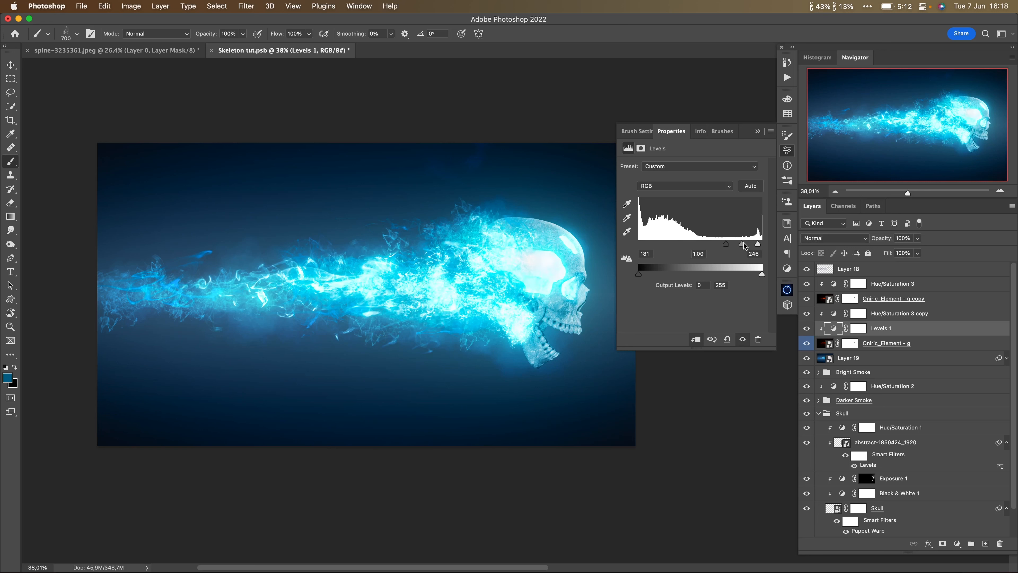
pyautogui.moveTo(729, 248); pyautogui.dragTo(706, 250)
pyautogui.click(825, 345)
pyautogui.moveTo(853, 239); pyautogui.dragTo(854, 239)
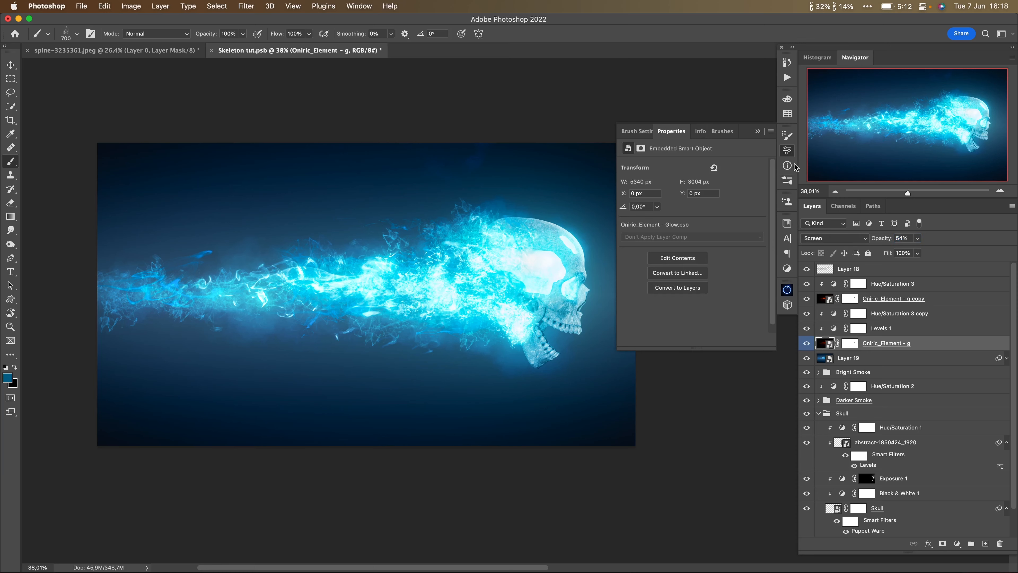
pyautogui.click(757, 132)
pyautogui.moveTo(489, 297); pyautogui.dragTo(568, 295)
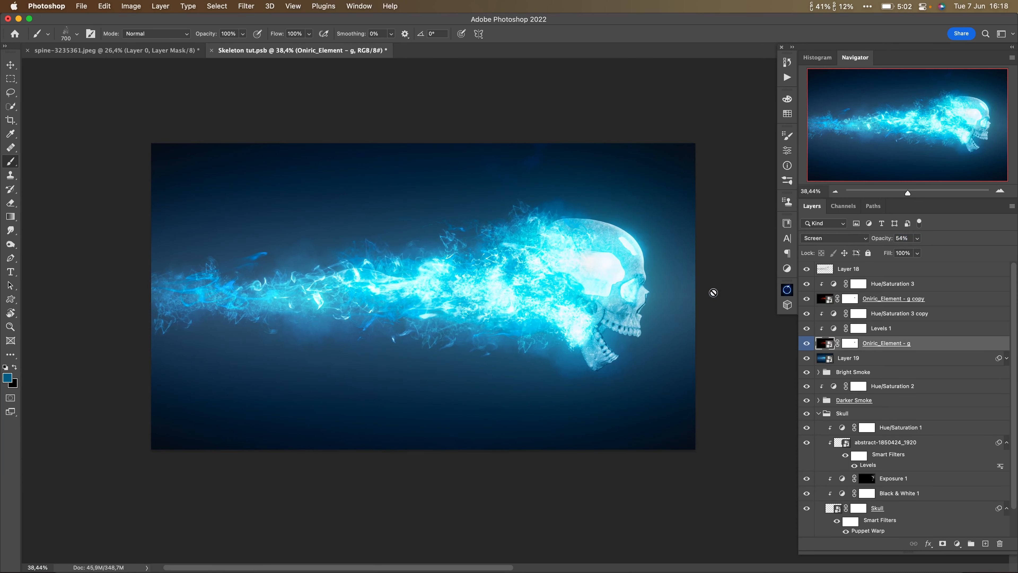
# Step: Stamp all visible layers into a new layer at the top of the stack and convert it to a smart object
pyautogui.click(830, 270)
pyautogui.press('super+alt+shift+e')
pyautogui.rightClick(874, 269)
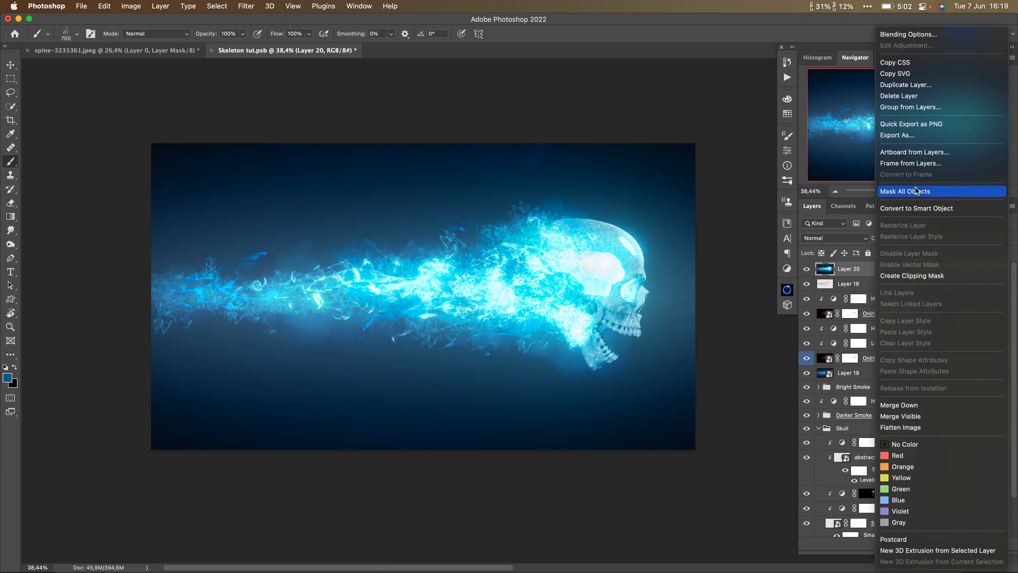
pyautogui.click(917, 208)
# Step: Apply a Camera Raw filter to the stamped smart object, setting Contrast to +25, Highlights to -50 and Whites to +16
pyautogui.click(246, 7)
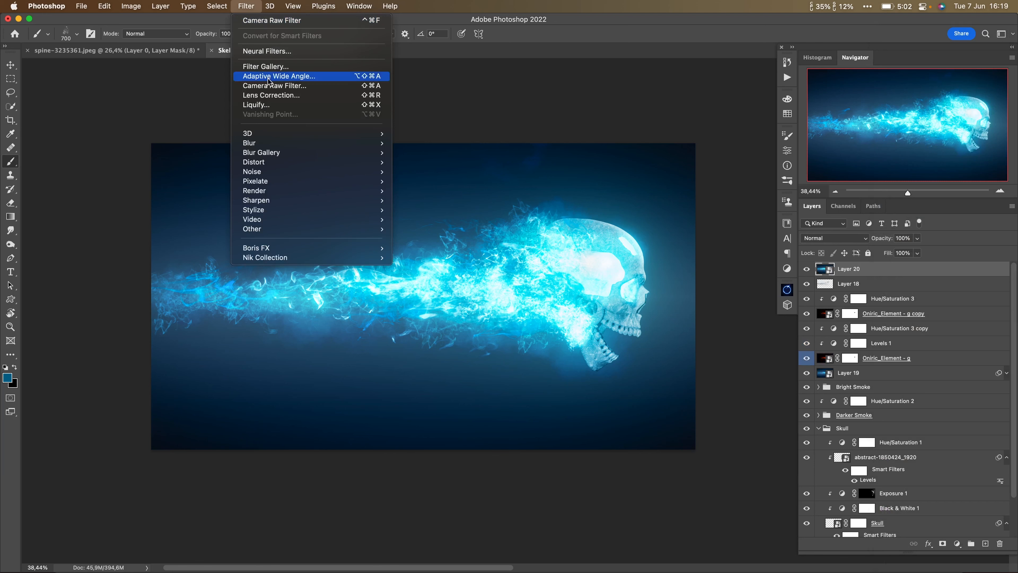
pyautogui.click(268, 76)
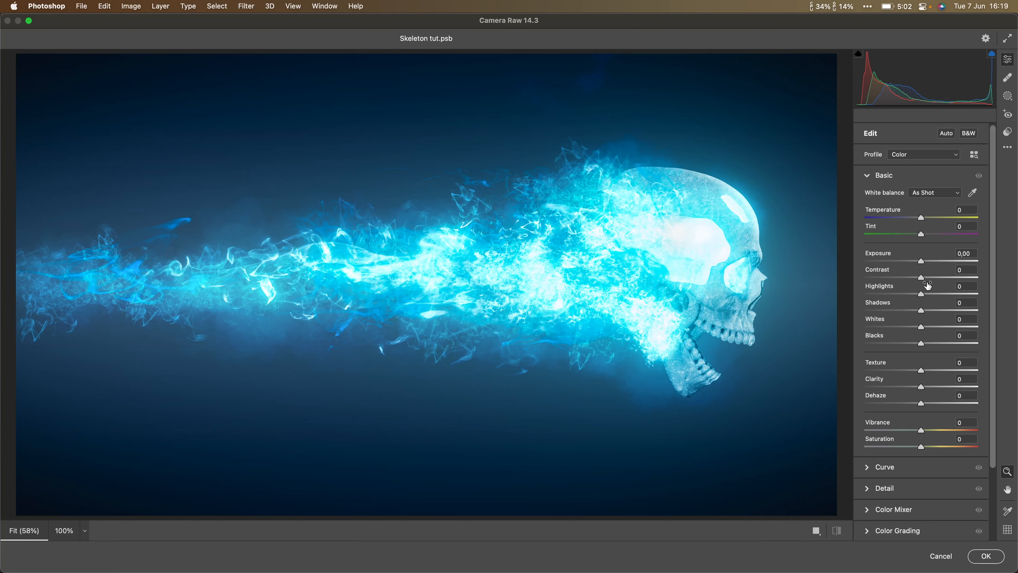
pyautogui.moveTo(922, 278); pyautogui.dragTo(931, 331)
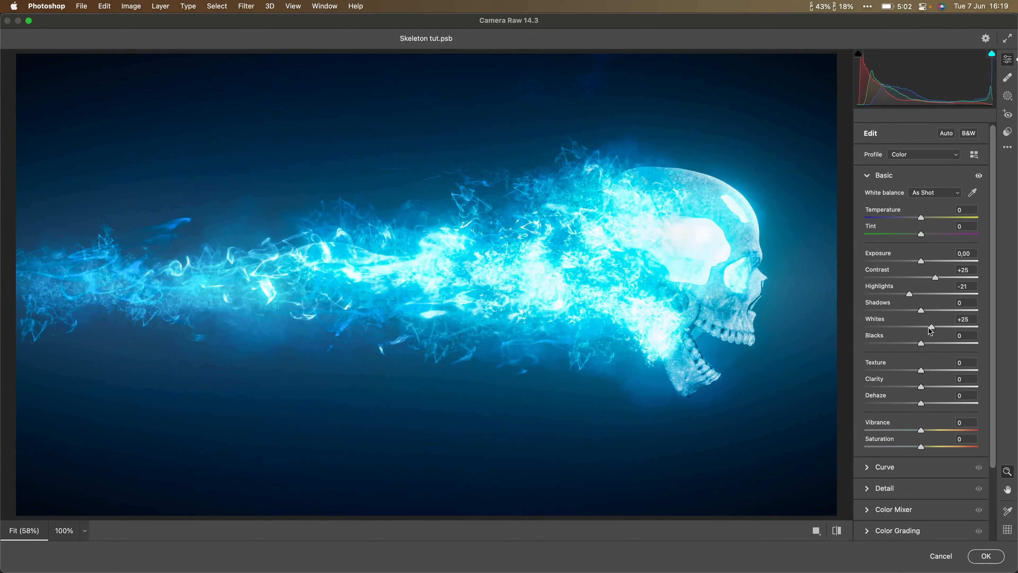
pyautogui.moveTo(913, 296); pyautogui.dragTo(897, 295)
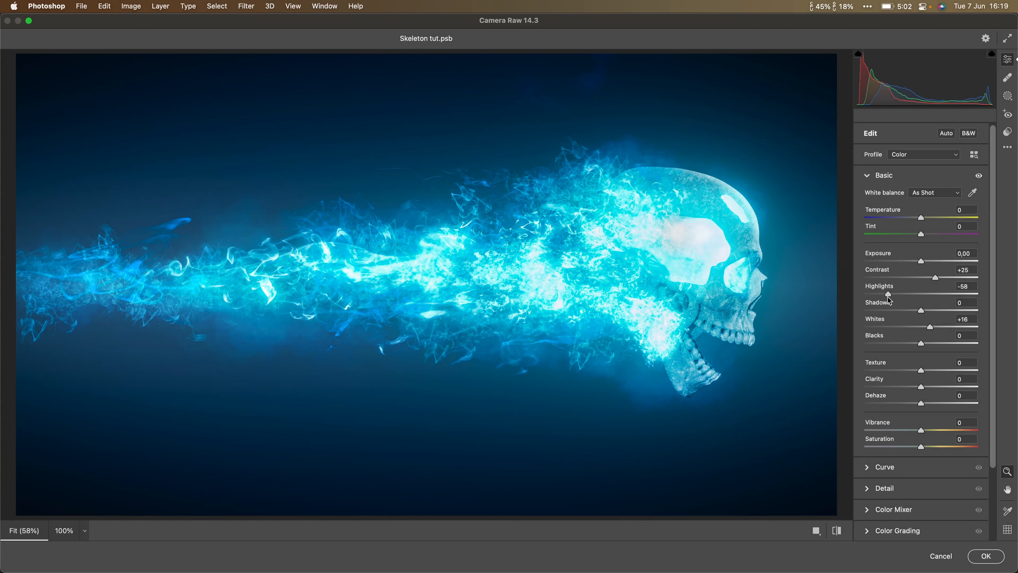
# Step: Set Texture to +18, Clarity to +24, Dehaze to +1 and Vibrance to +16 in the Camera Raw basic adjustments
pyautogui.moveTo(921, 384); pyautogui.dragTo(951, 387)
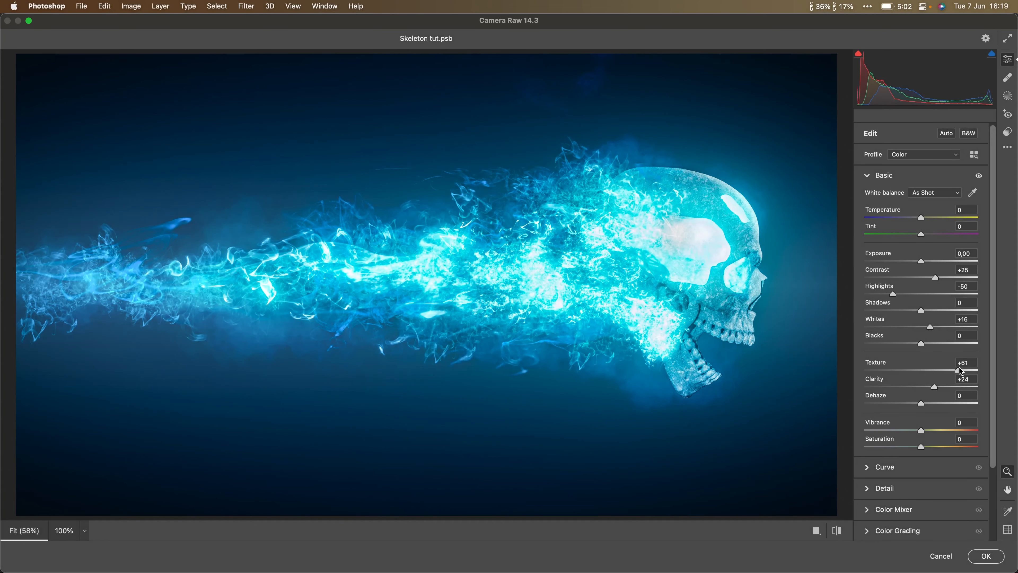
pyautogui.moveTo(972, 369); pyautogui.dragTo(921, 447)
pyautogui.moveTo(994, 391); pyautogui.dragTo(953, 464)
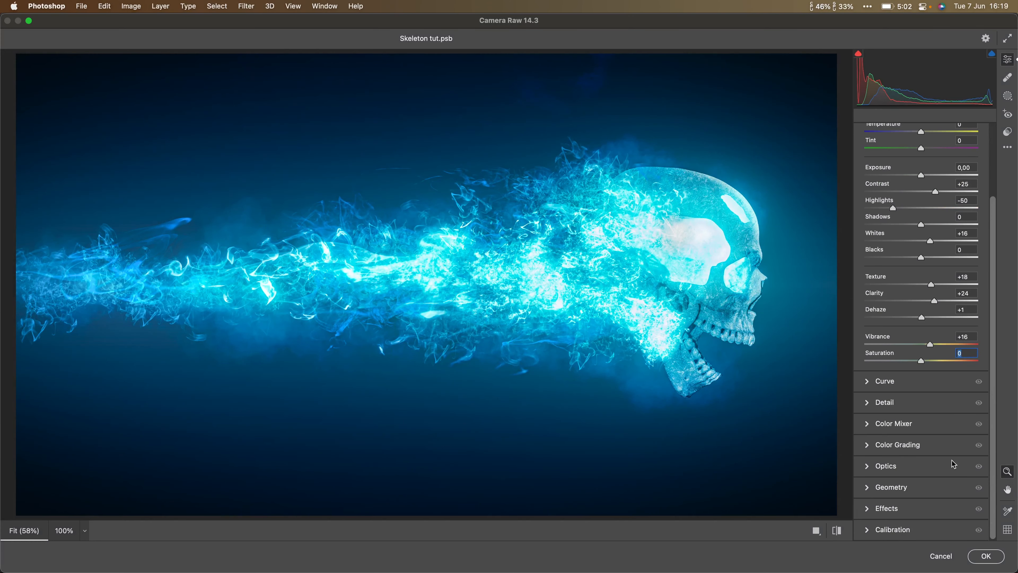
# Step: Tint the highlights blue in Color Grading with hue 241 and saturation 7
pyautogui.click(869, 445)
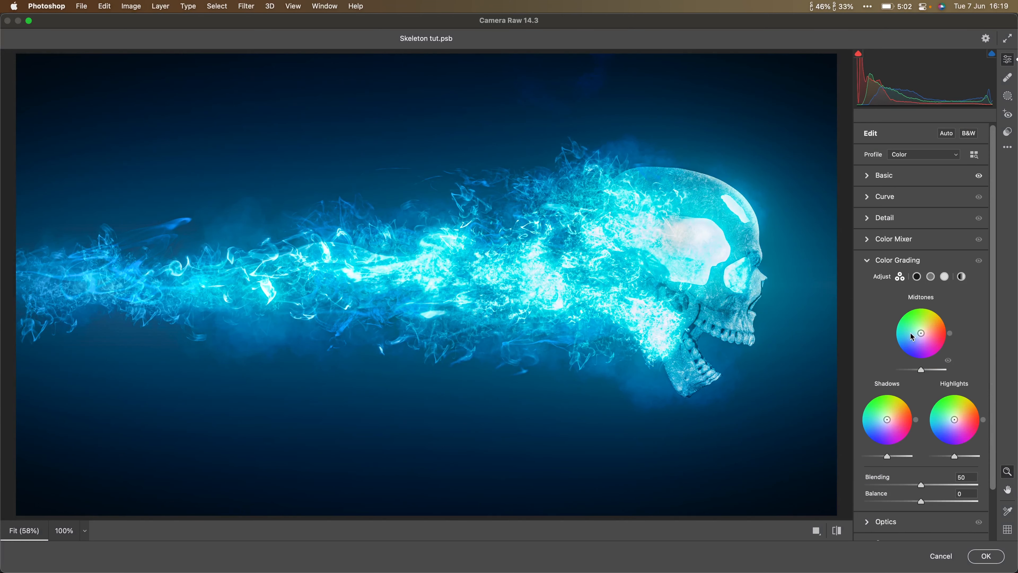
pyautogui.click(946, 278)
pyautogui.moveTo(865, 443)
pyautogui.mouseDown()
pyautogui.moveTo(941, 441)
pyautogui.moveTo(934, 427)
pyautogui.moveTo(942, 430)
pyautogui.moveTo(858, 444)
pyautogui.moveTo(878, 450)
pyautogui.mouseUp()
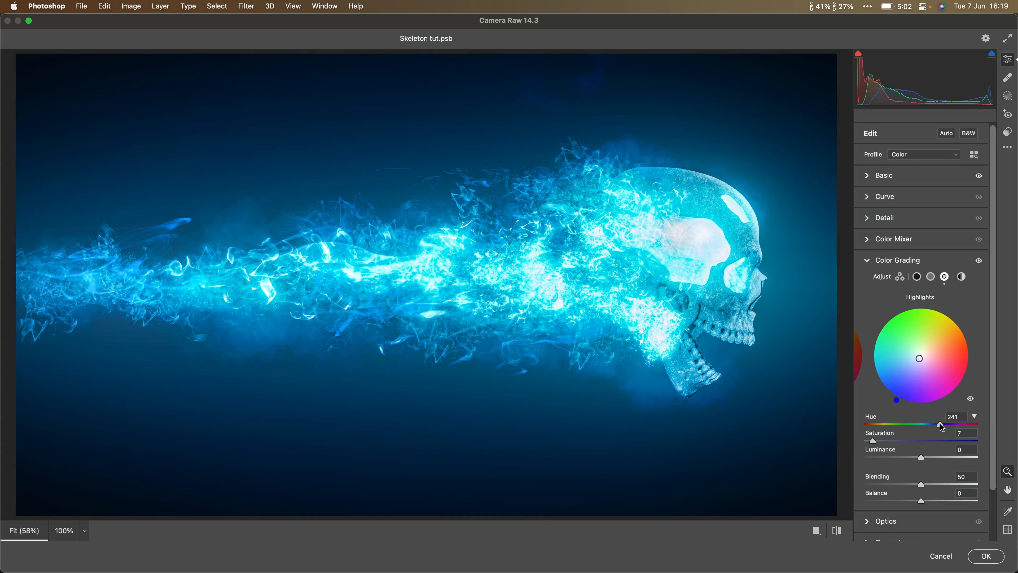
# Step: Try a red midtone tint with hue 3 and saturation 90, and return the midtone saturation to 0
pyautogui.click(931, 277)
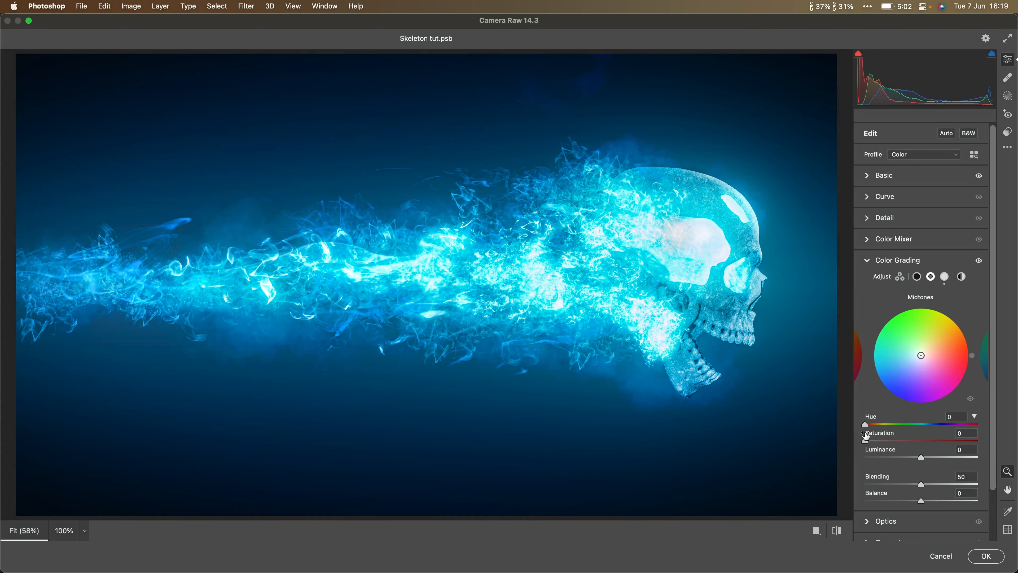
pyautogui.moveTo(868, 436); pyautogui.dragTo(932, 439)
pyautogui.moveTo(866, 425)
pyautogui.mouseDown()
pyautogui.moveTo(959, 423)
pyautogui.moveTo(867, 426)
pyautogui.mouseUp()
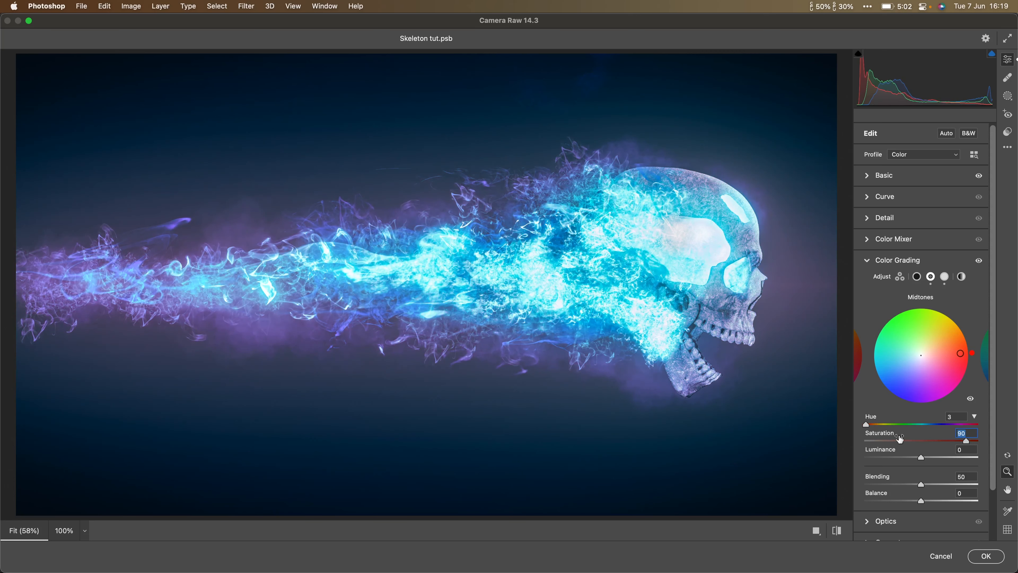
pyautogui.moveTo(960, 441); pyautogui.dragTo(861, 448)
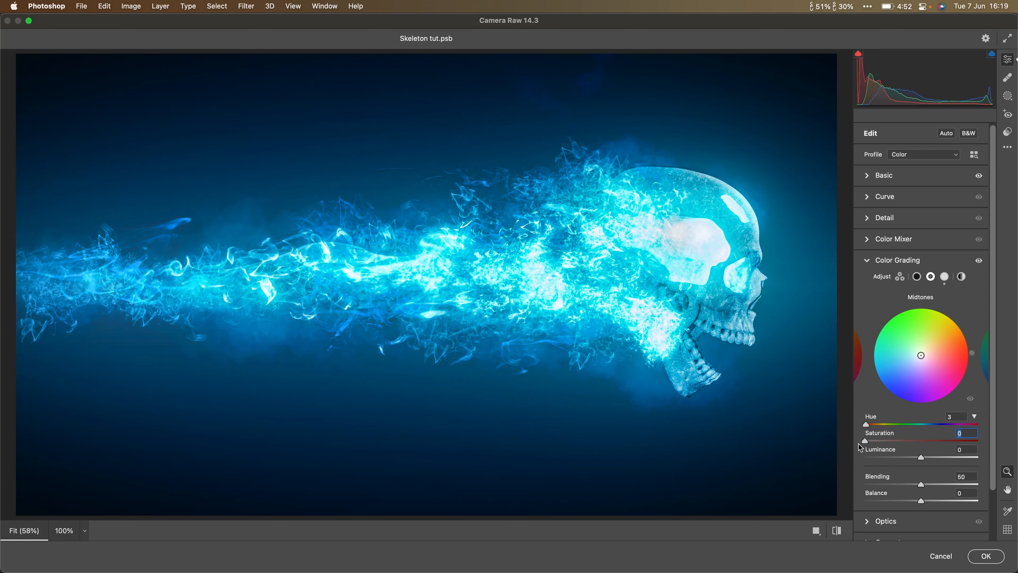
# Step: Darken the image edges with a Vignetting value of -39 and increase the vignette's feather
pyautogui.scroll(-3, 980, 515)
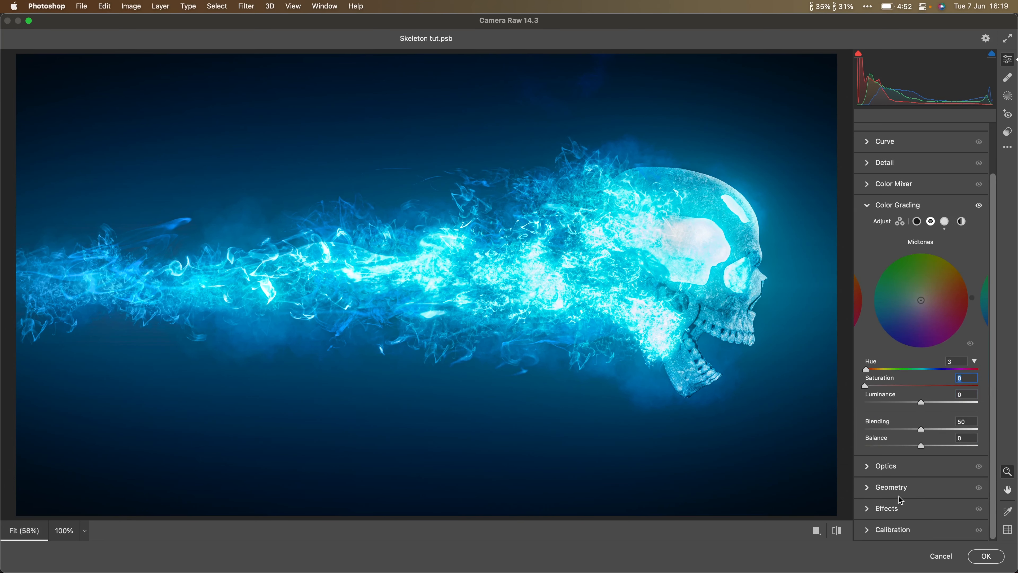
pyautogui.click(884, 509)
pyautogui.moveTo(919, 407); pyautogui.dragTo(896, 412)
pyautogui.moveTo(934, 474); pyautogui.dragTo(963, 474)
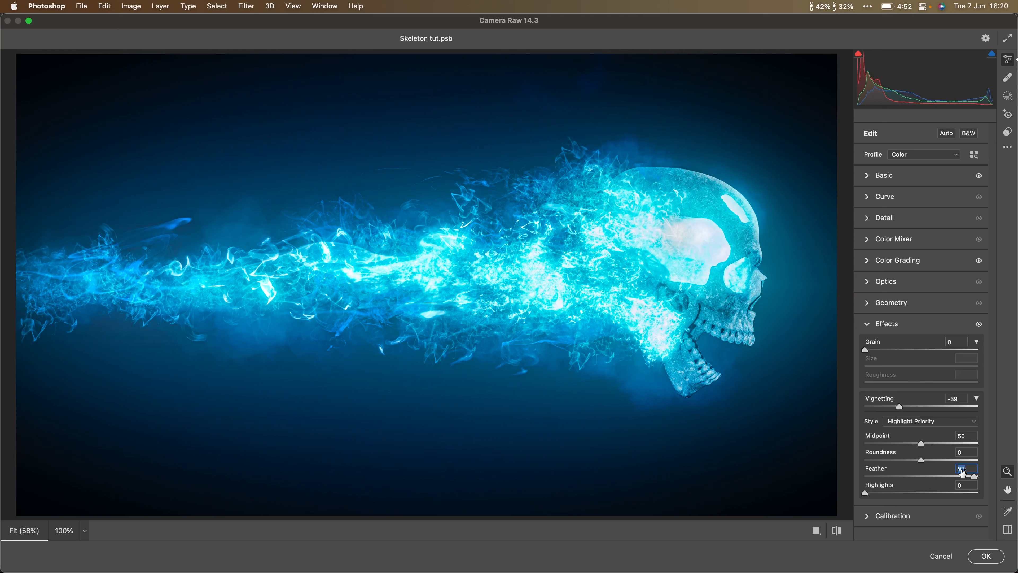
# Step: Increase the sharpening and its masking in the Camera Raw detail settings, and apply the filter to the layer
pyautogui.click(877, 224)
pyautogui.moveTo(867, 244); pyautogui.dragTo(910, 244)
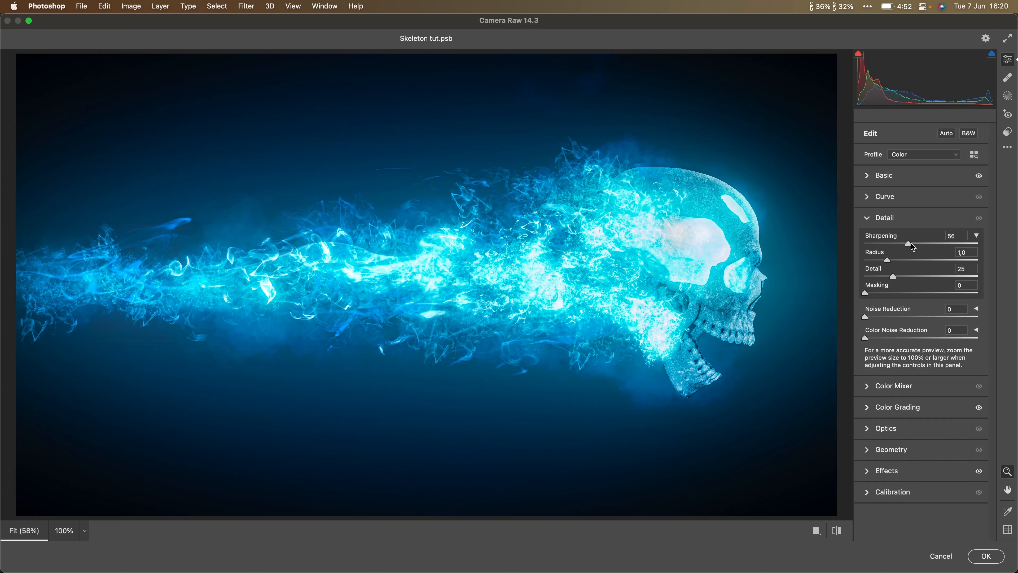
pyautogui.moveTo(866, 293); pyautogui.dragTo(919, 295)
pyautogui.moveTo(893, 244); pyautogui.dragTo(922, 247)
pyautogui.click(986, 556)
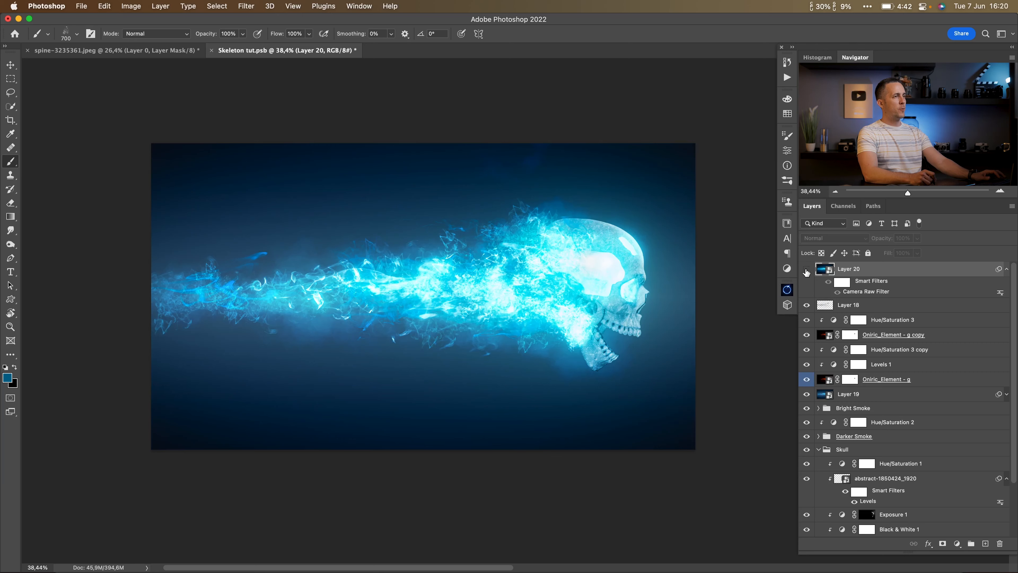
# Step: Compare the composite with and without the Camera Raw graded Layer 20, leaving the layer visible
pyautogui.click(806, 270)
pyautogui.click(807, 270)
pyautogui.click(807, 271)
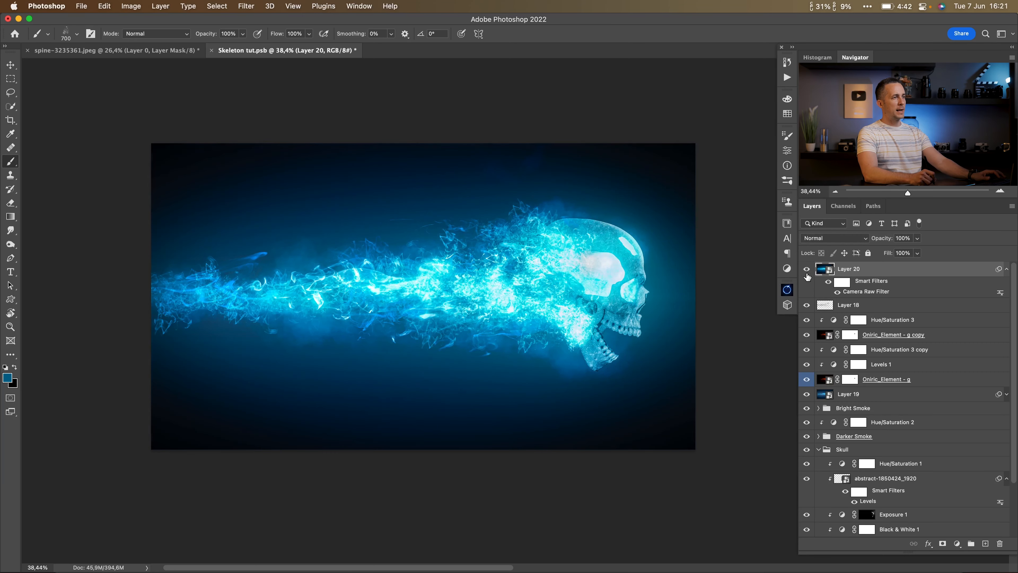